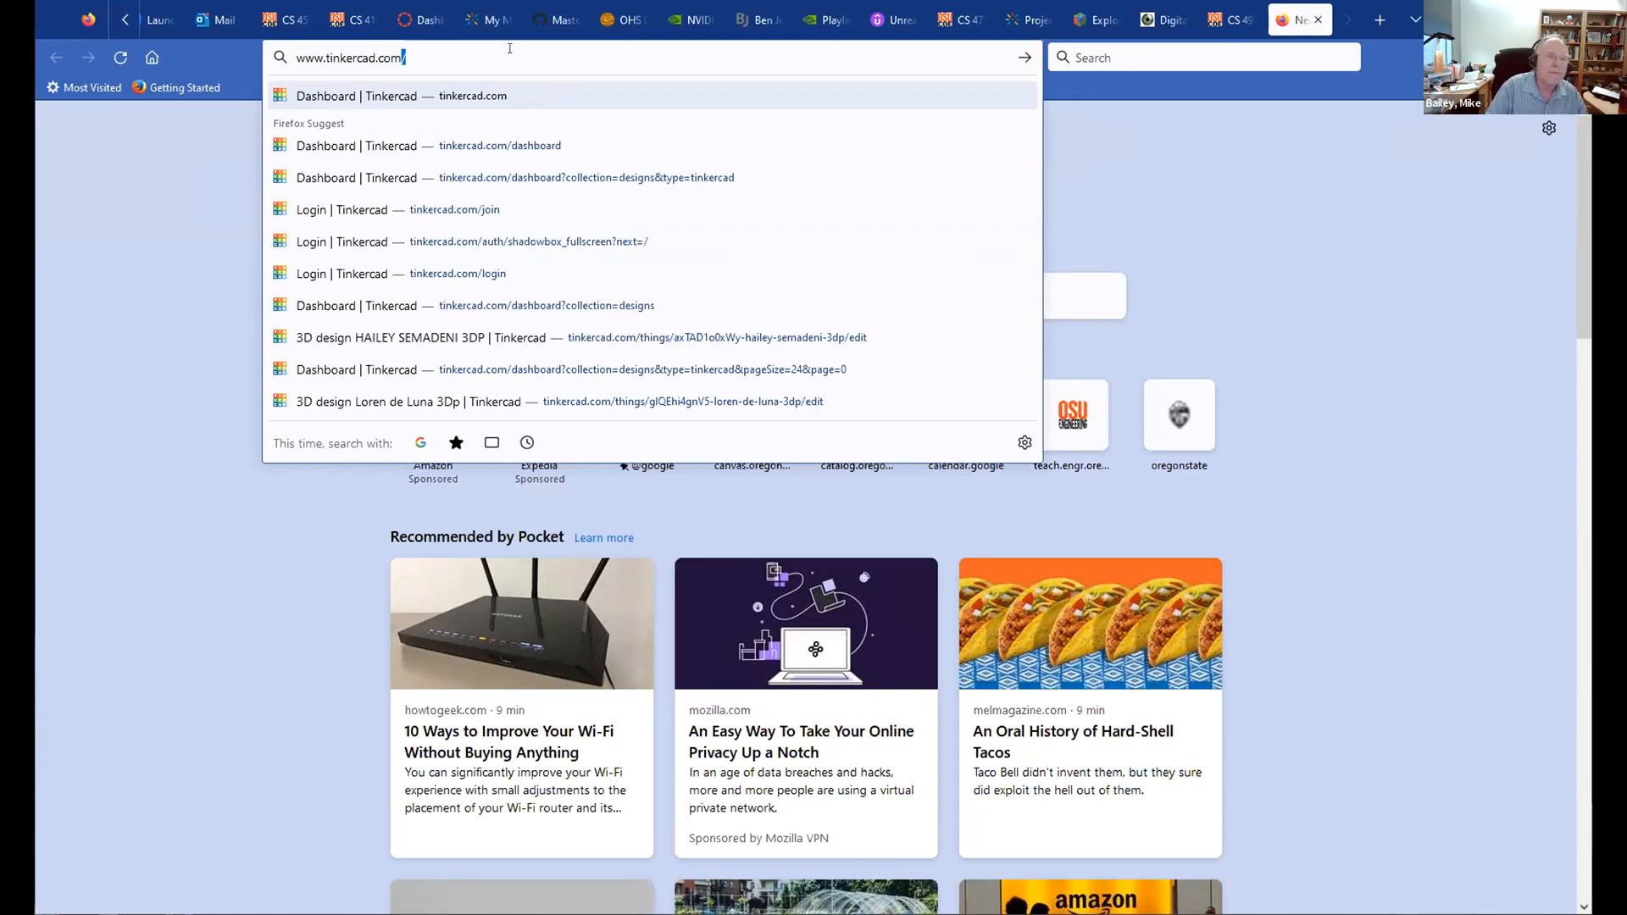
# Step: Go from the Tinkercad home page via Start Tinkering and Personal accounts to the email sign-in page
pyautogui.press('Return')
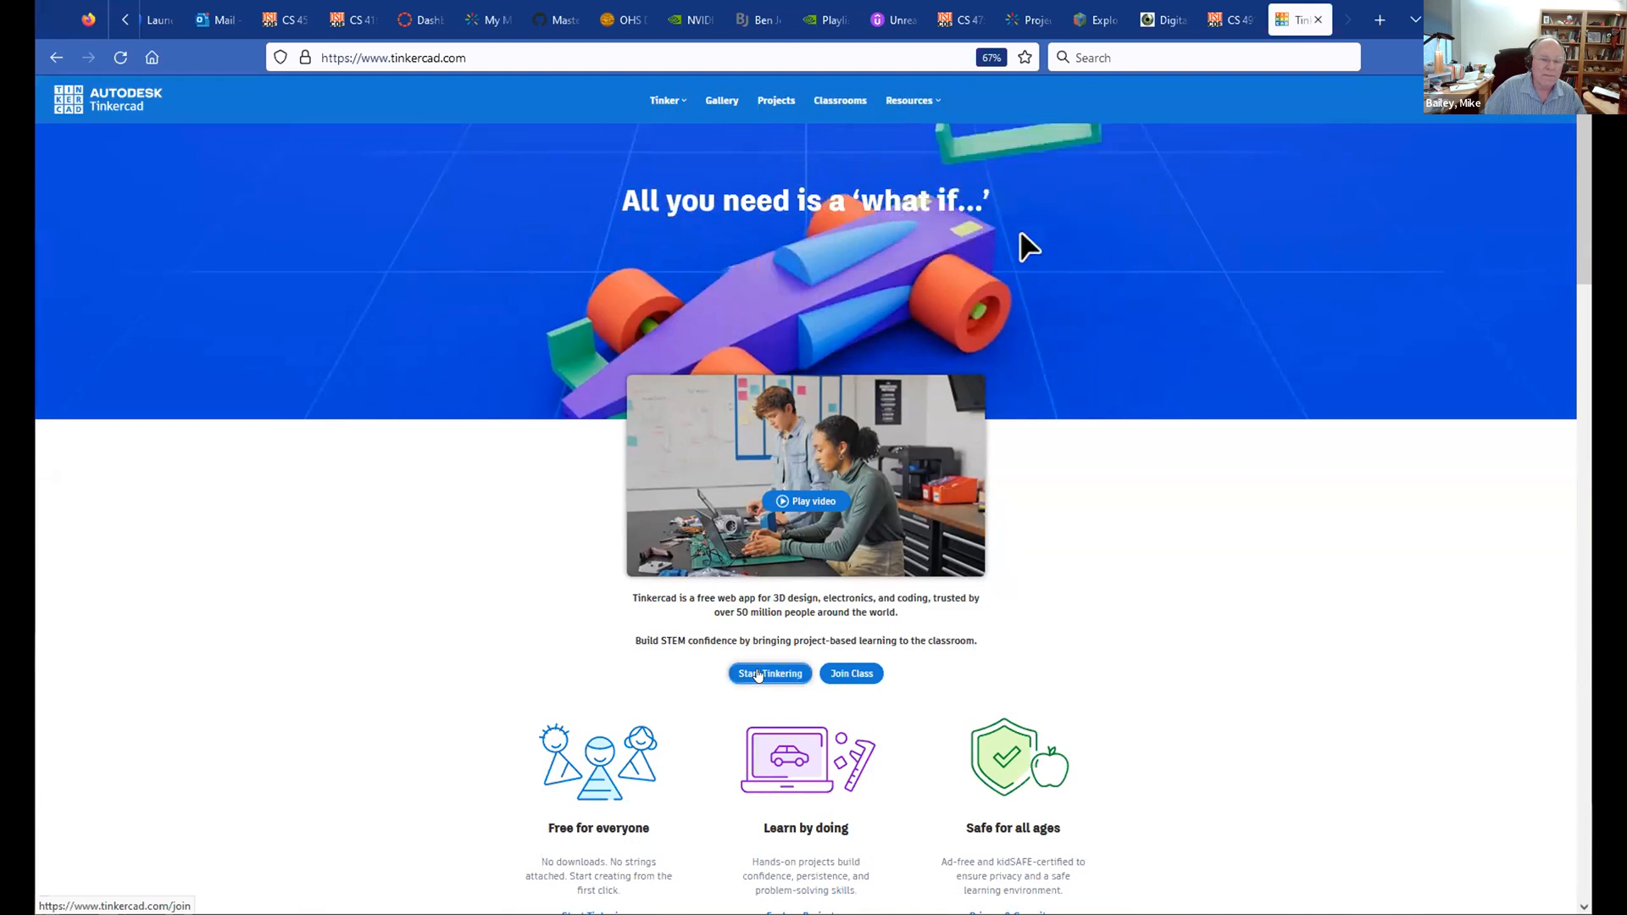
pyautogui.click(758, 676)
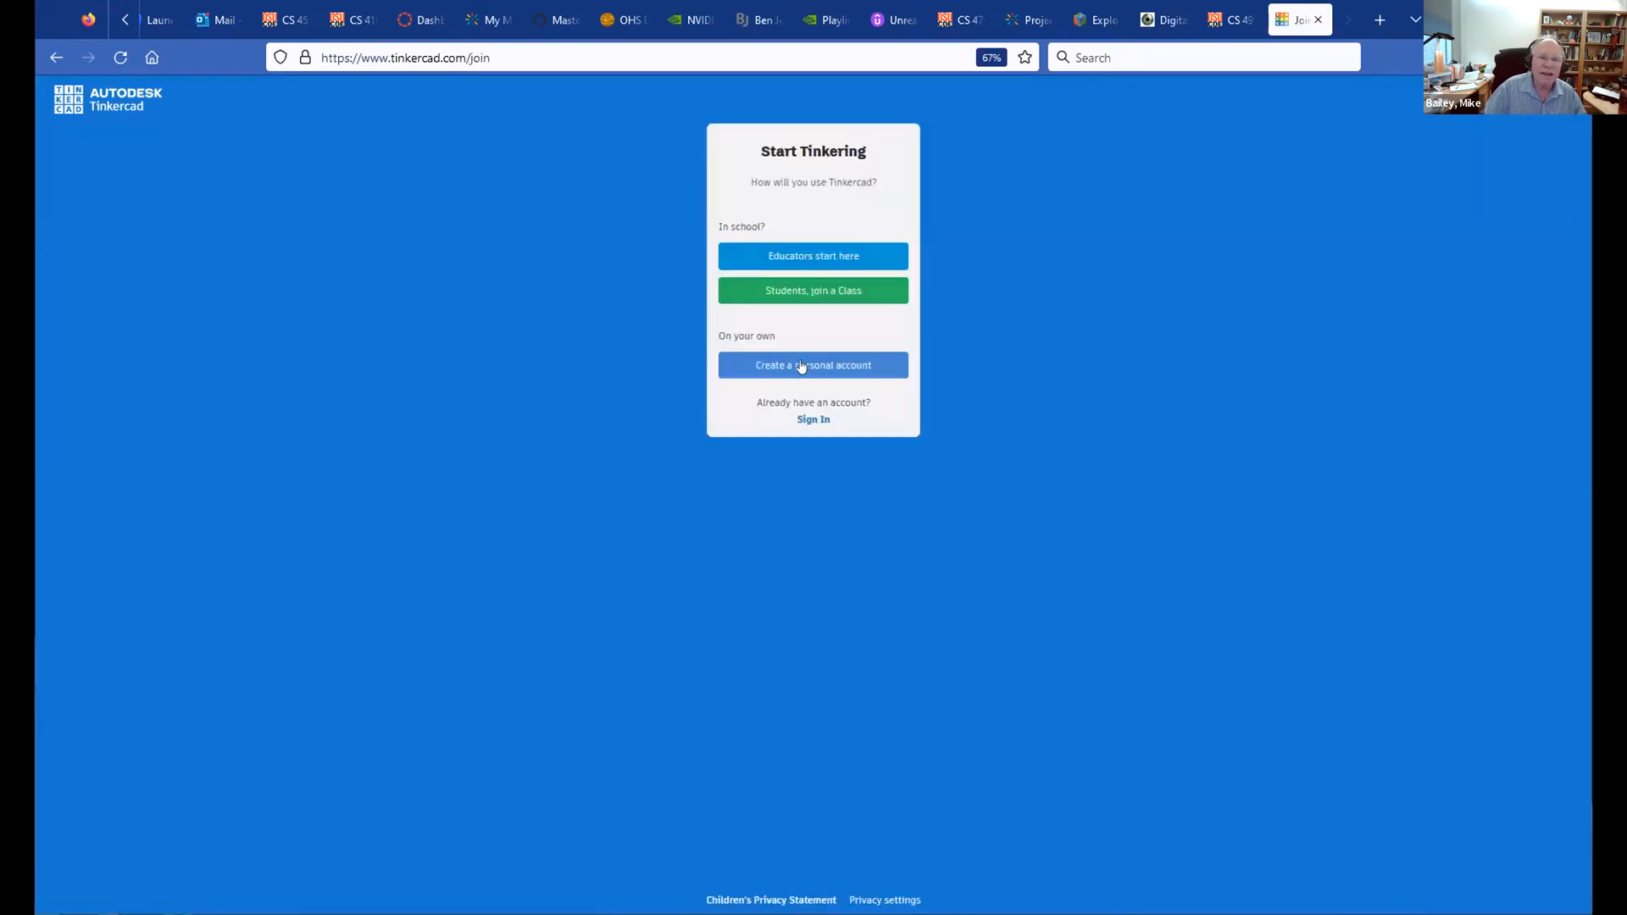
pyautogui.click(810, 419)
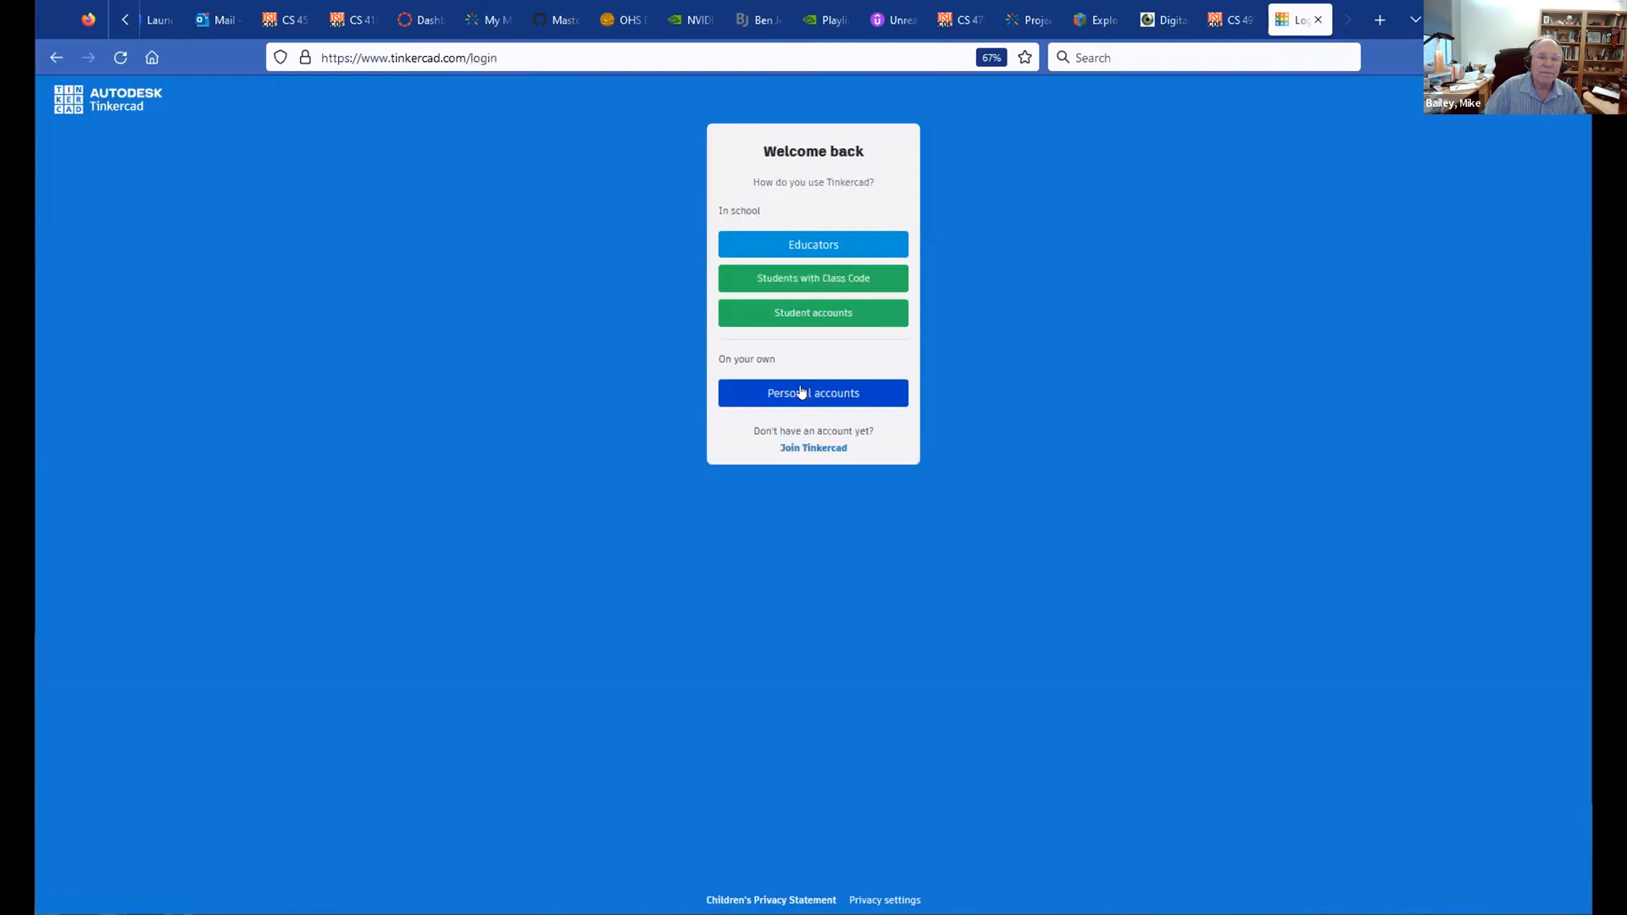
pyautogui.click(802, 392)
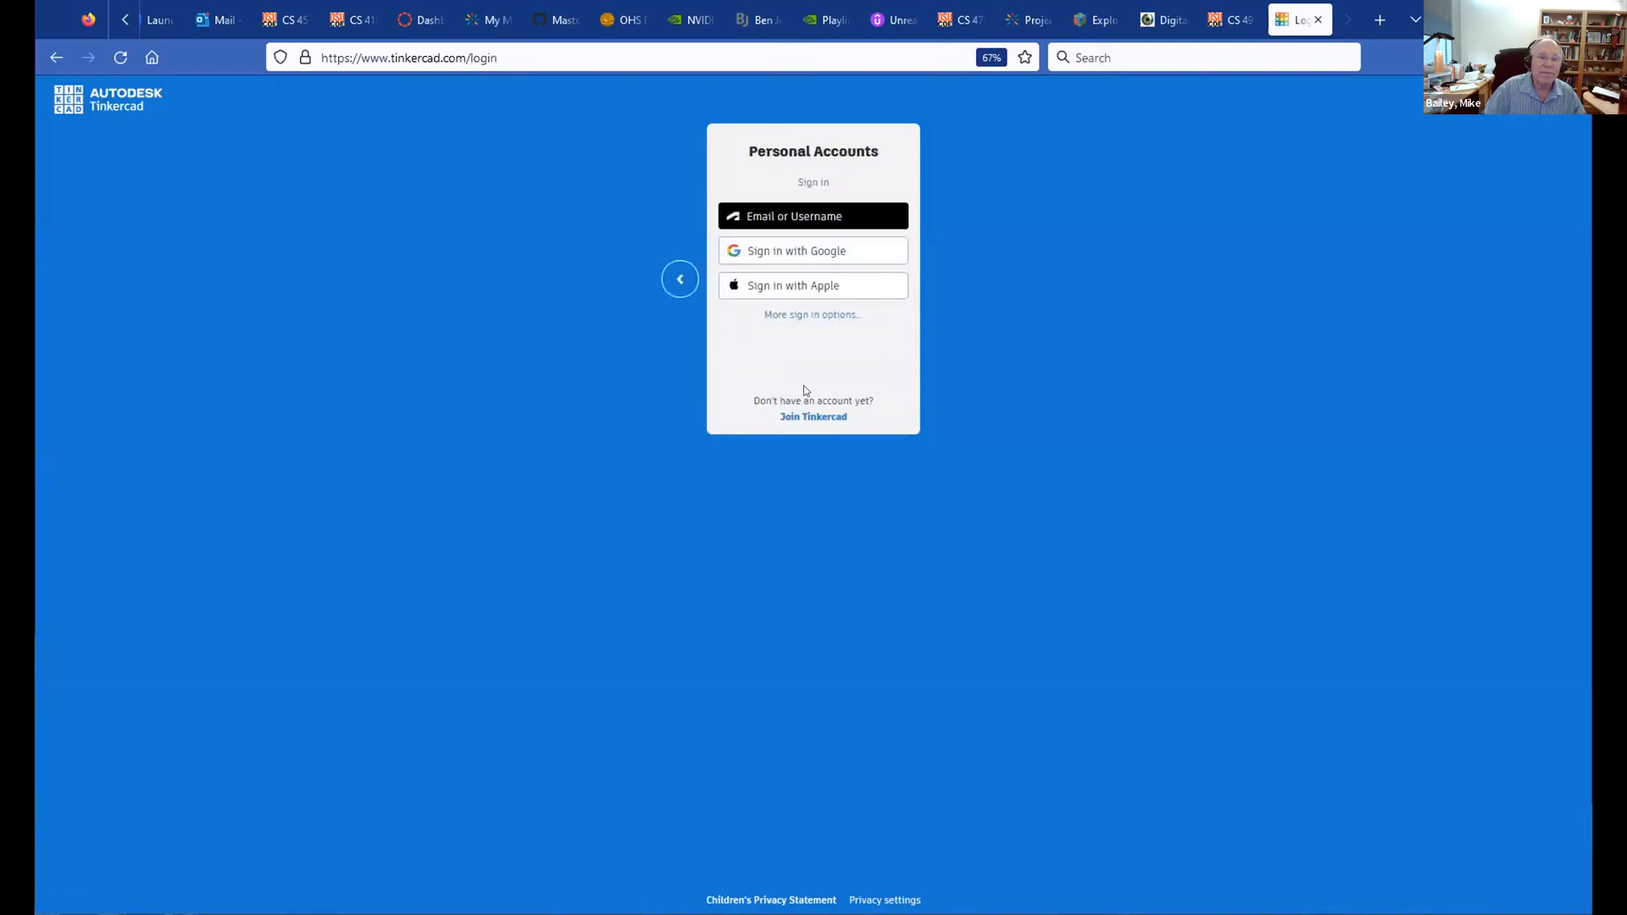
pyautogui.click(766, 219)
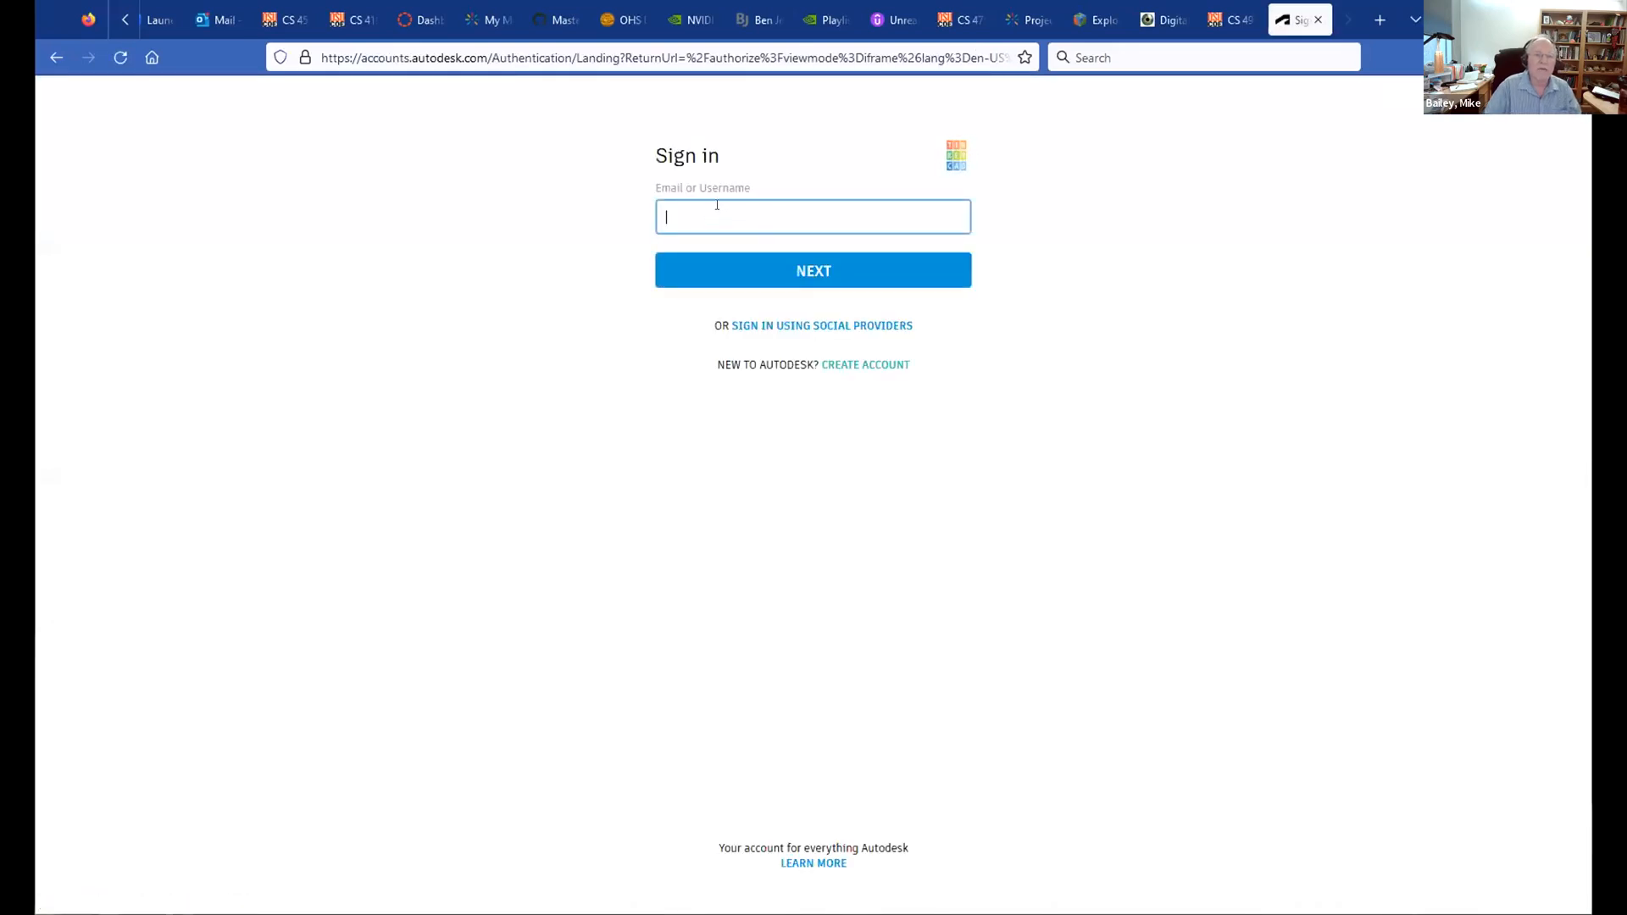
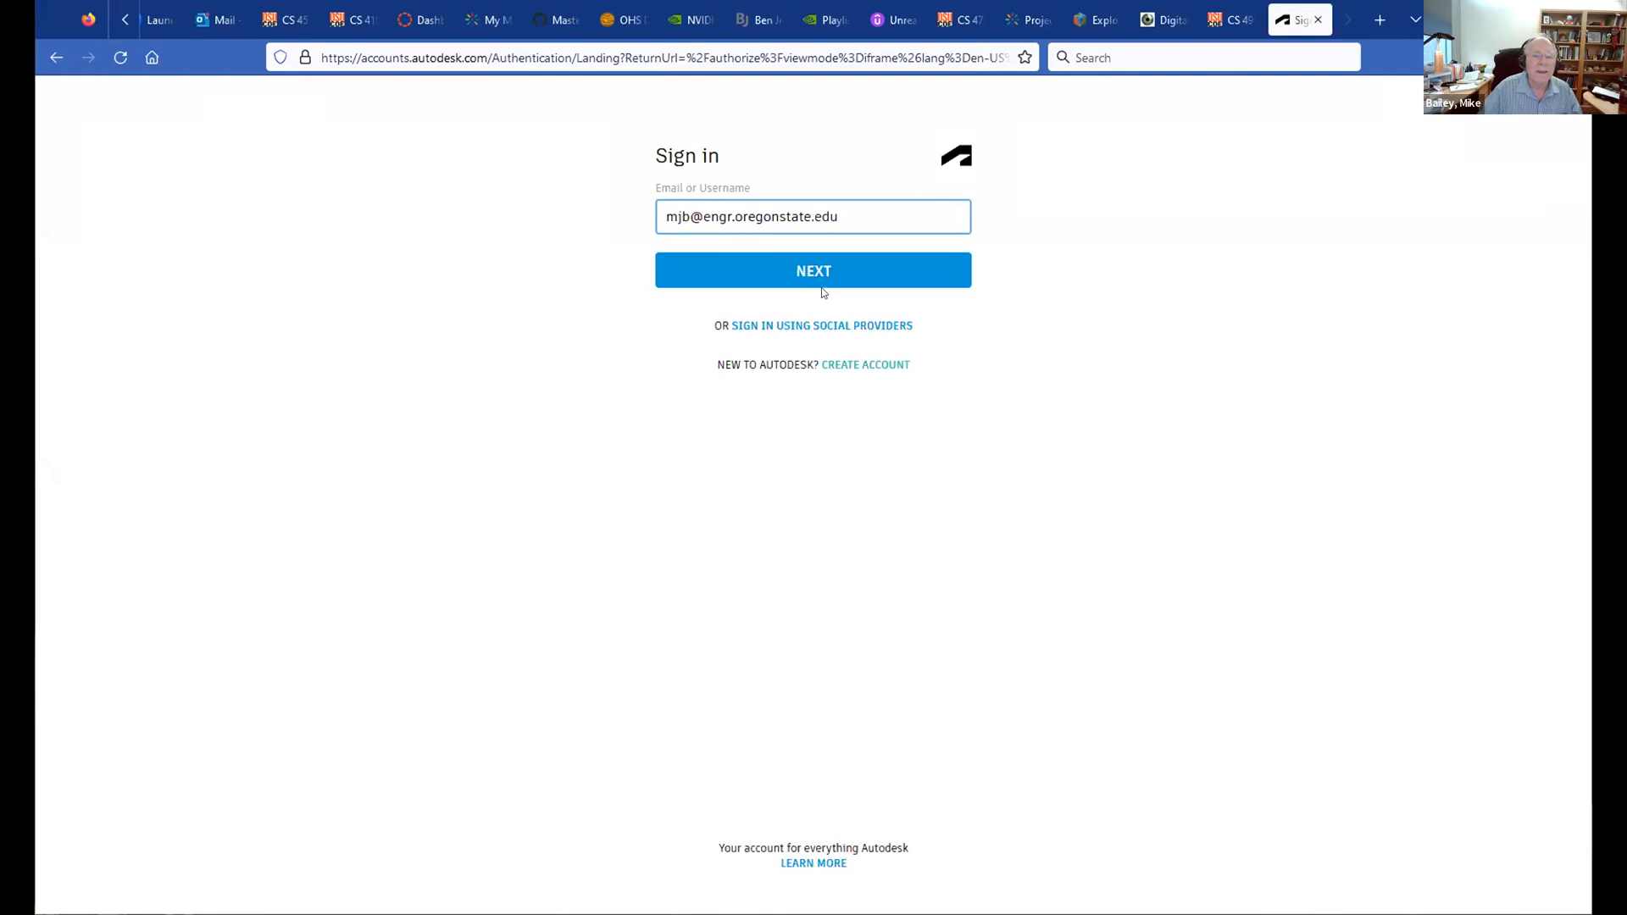
# Step: Sign in with the account email and password, decline saving the login, and re-enter the password after the error
pyautogui.click(806, 272)
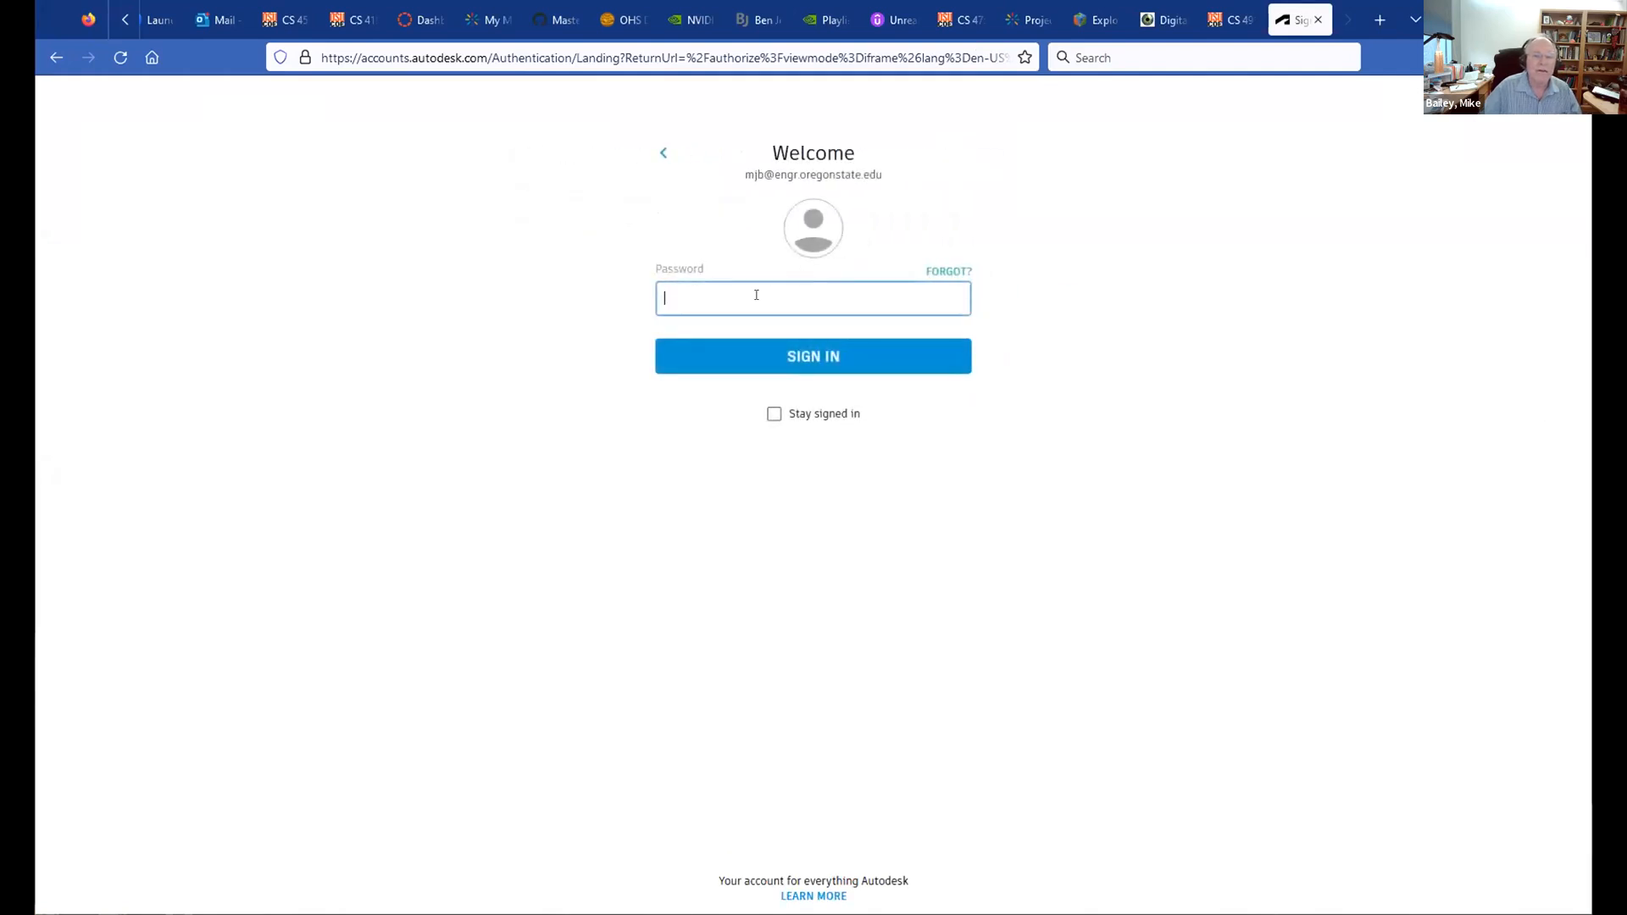
pyautogui.write('••••••')
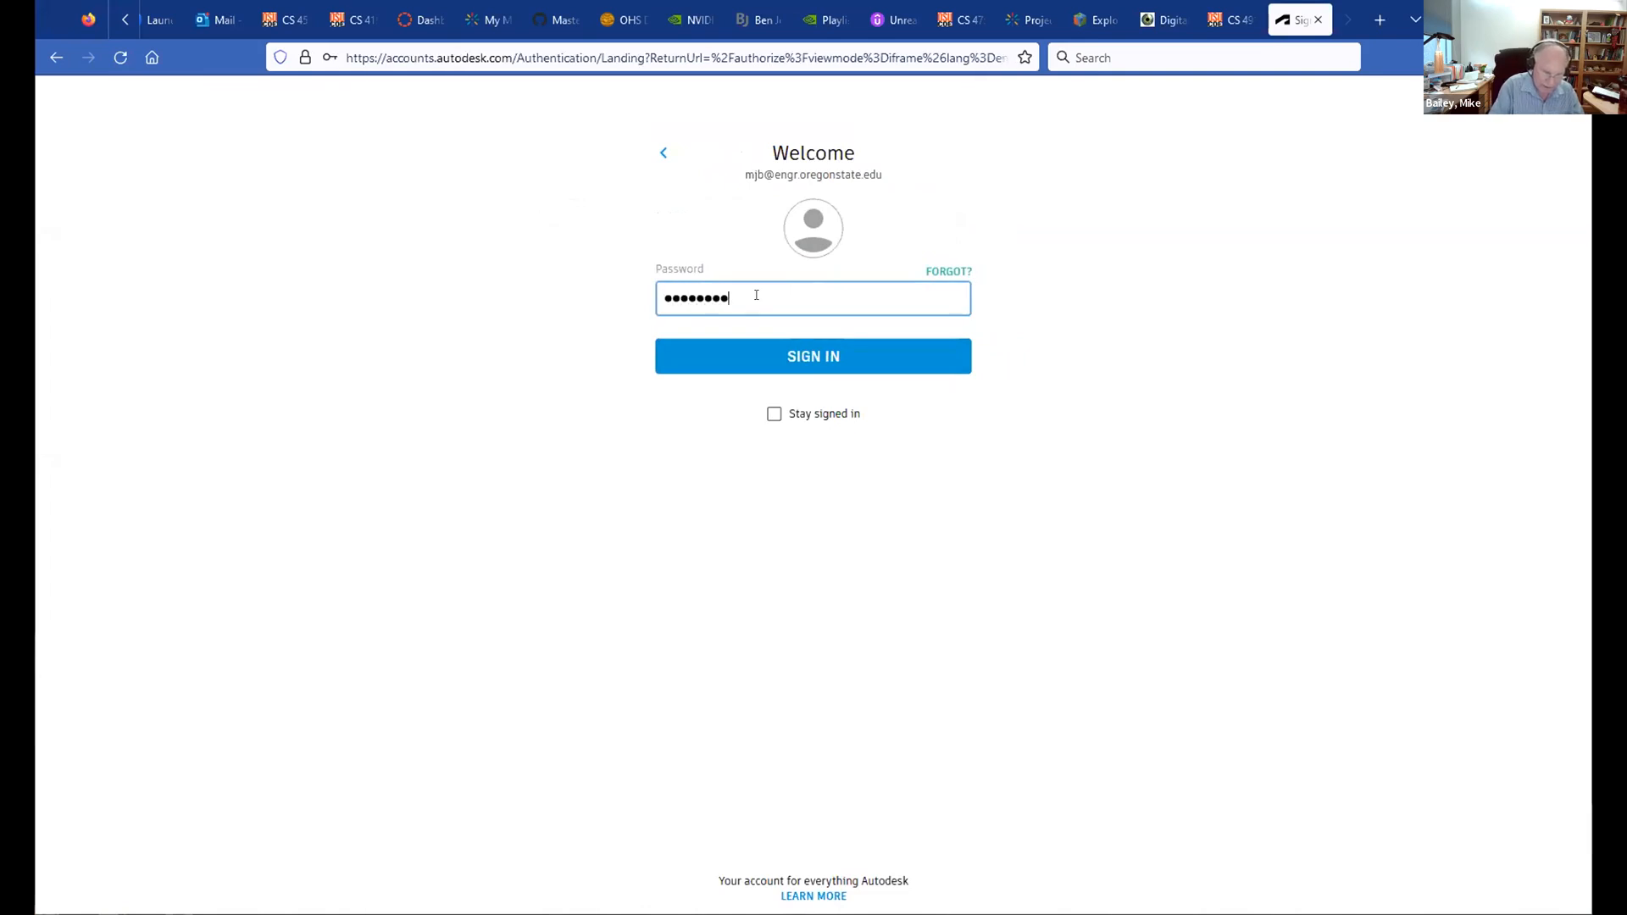
pyautogui.write('•••••••')
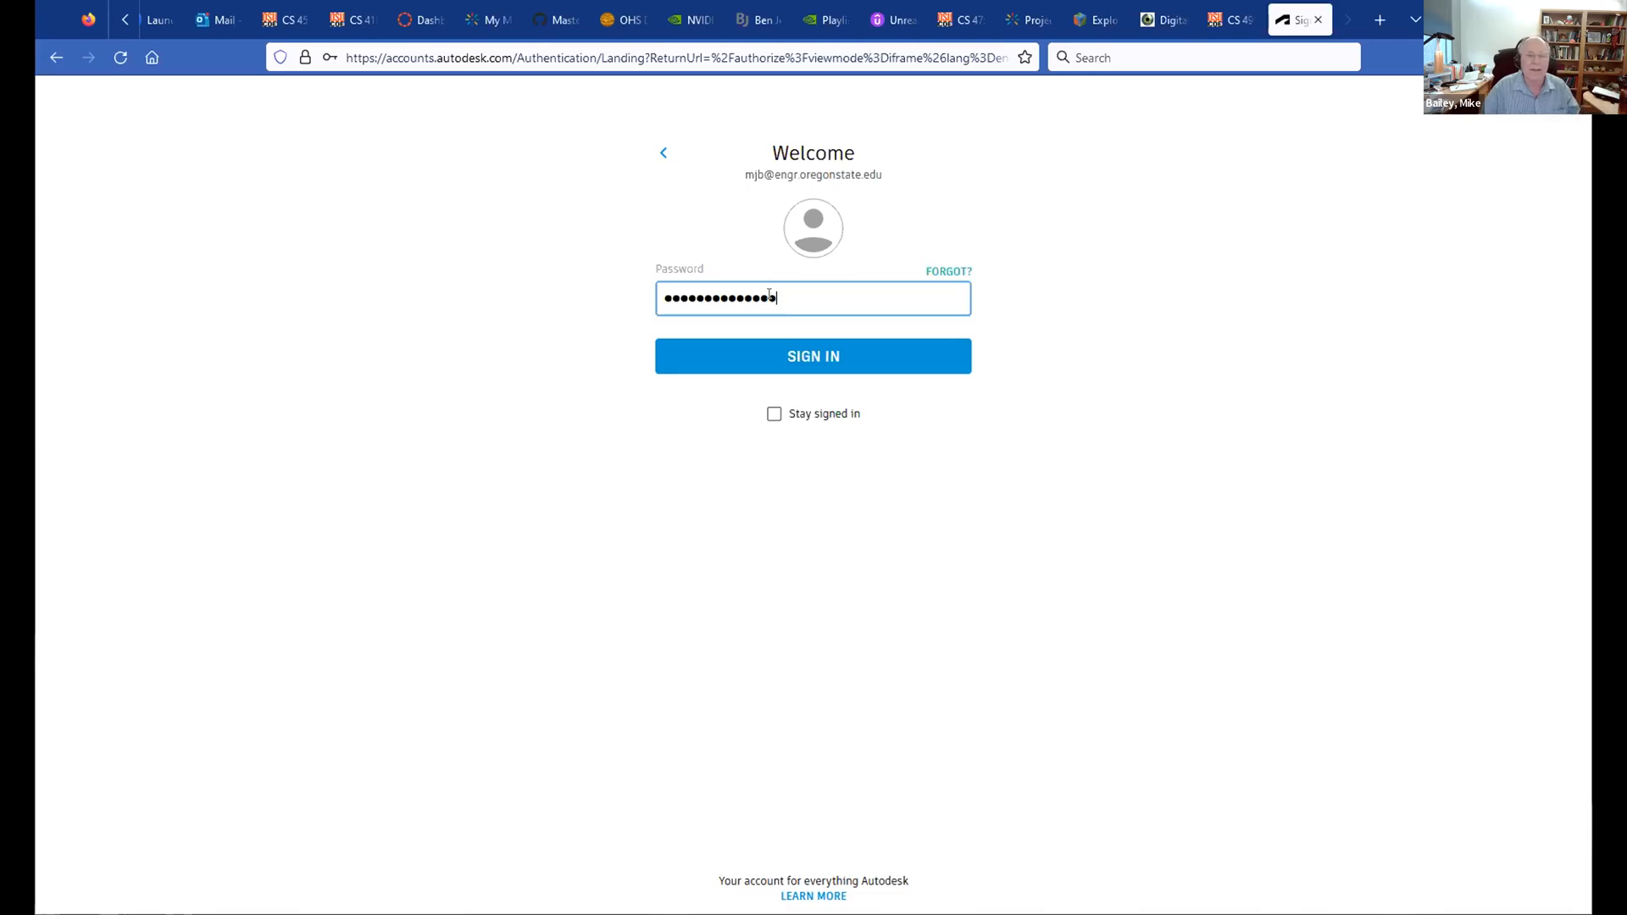
pyautogui.click(784, 348)
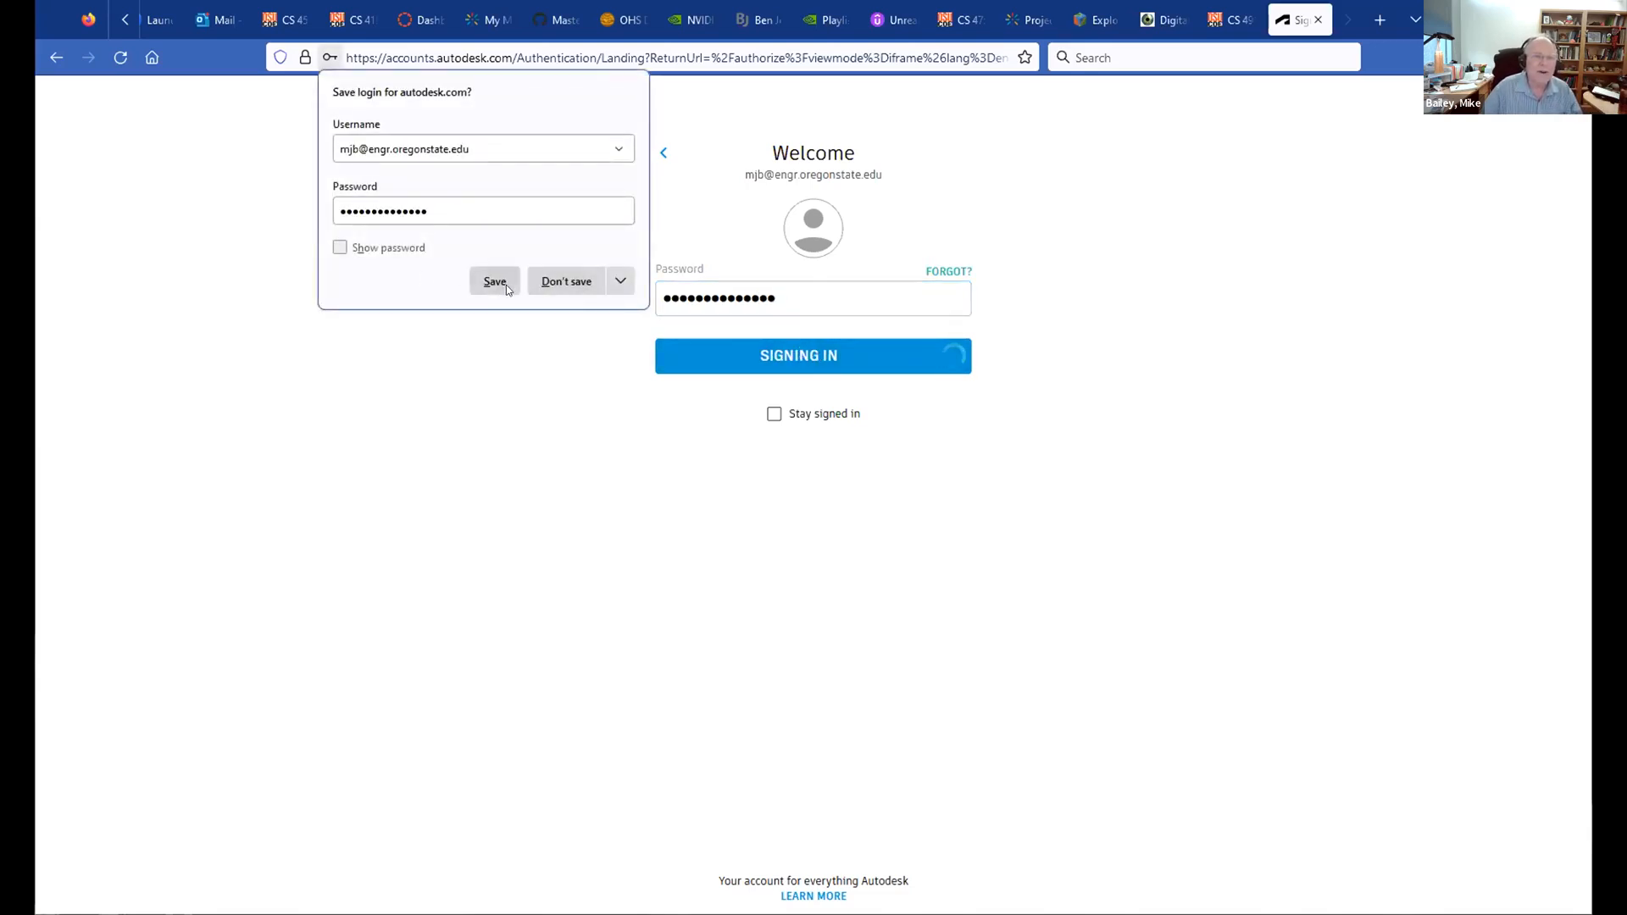
pyautogui.click(563, 280)
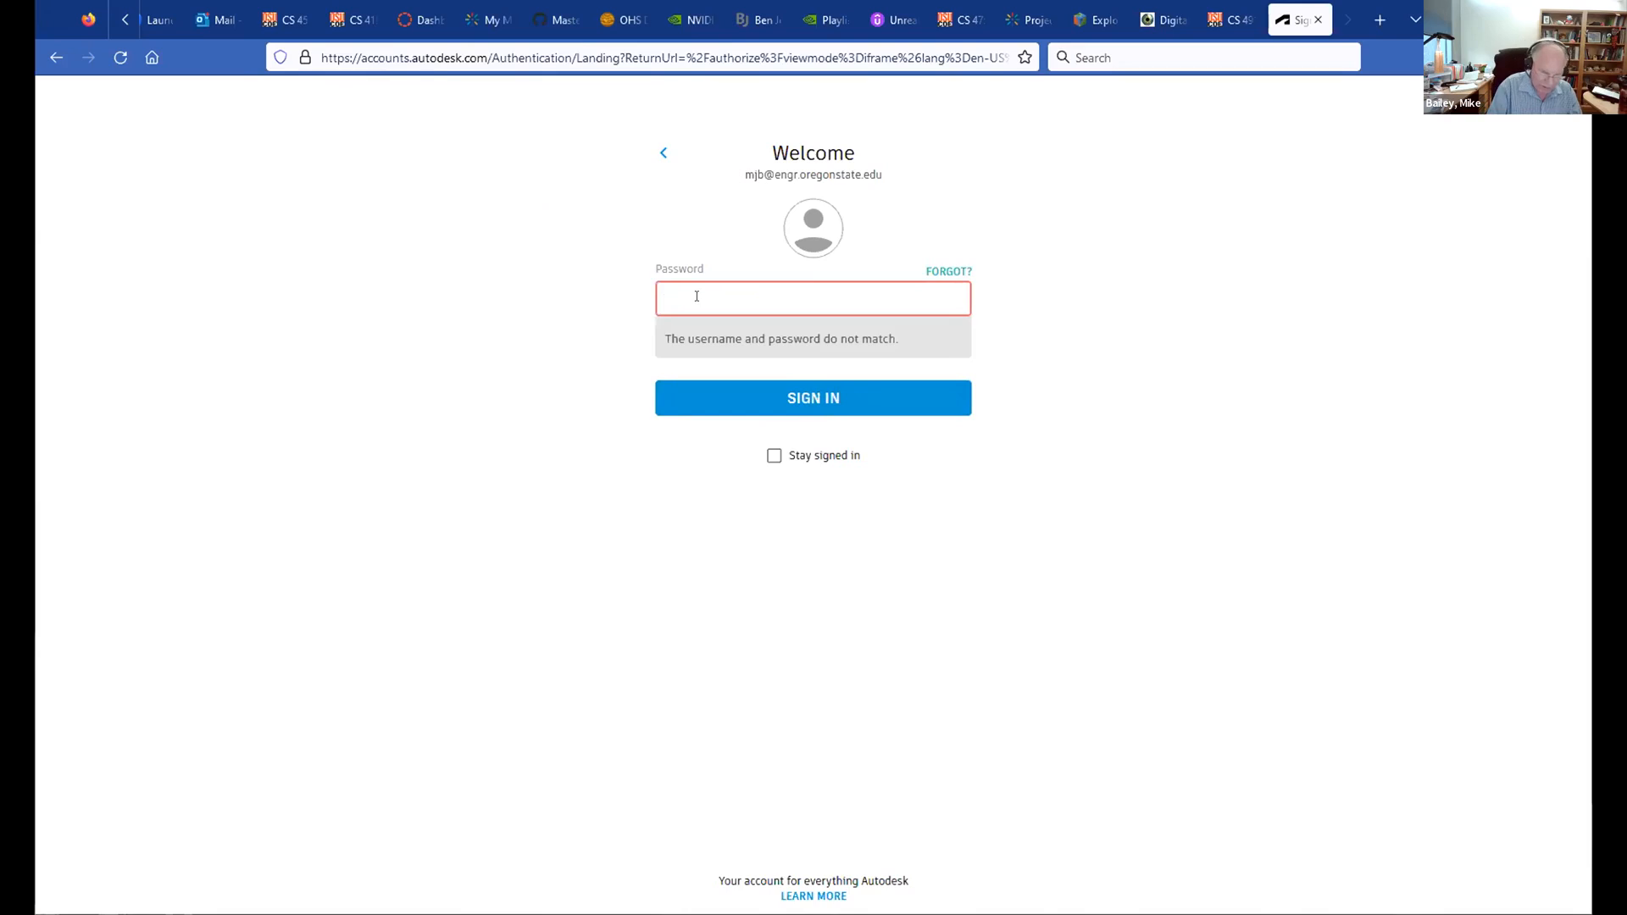
pyautogui.write('••')
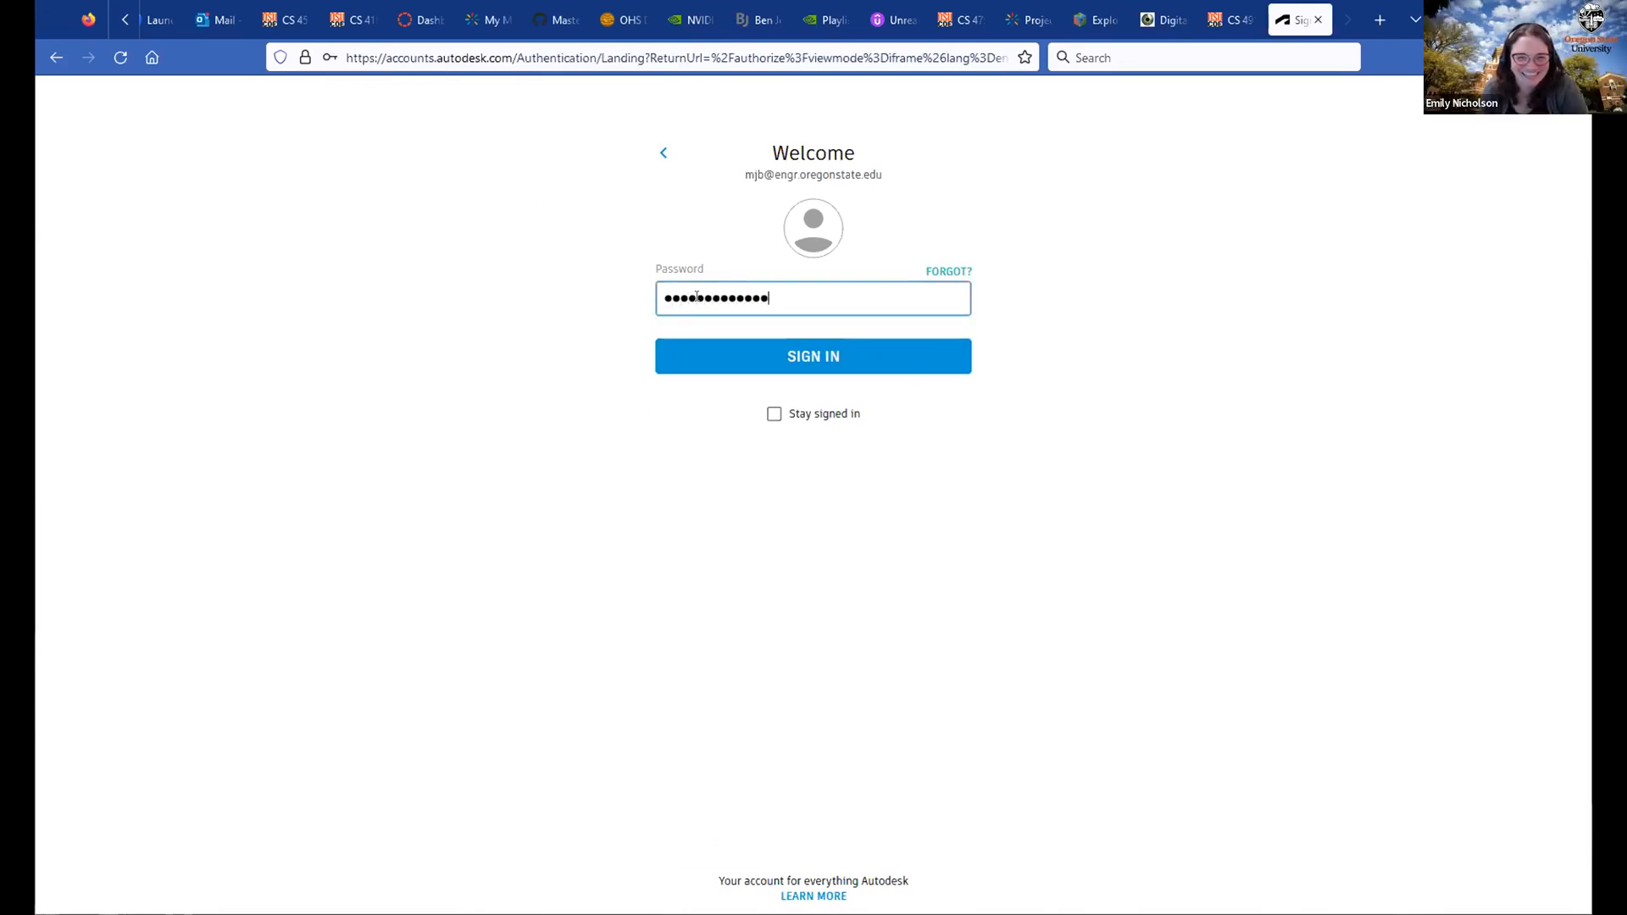
pyautogui.click(787, 351)
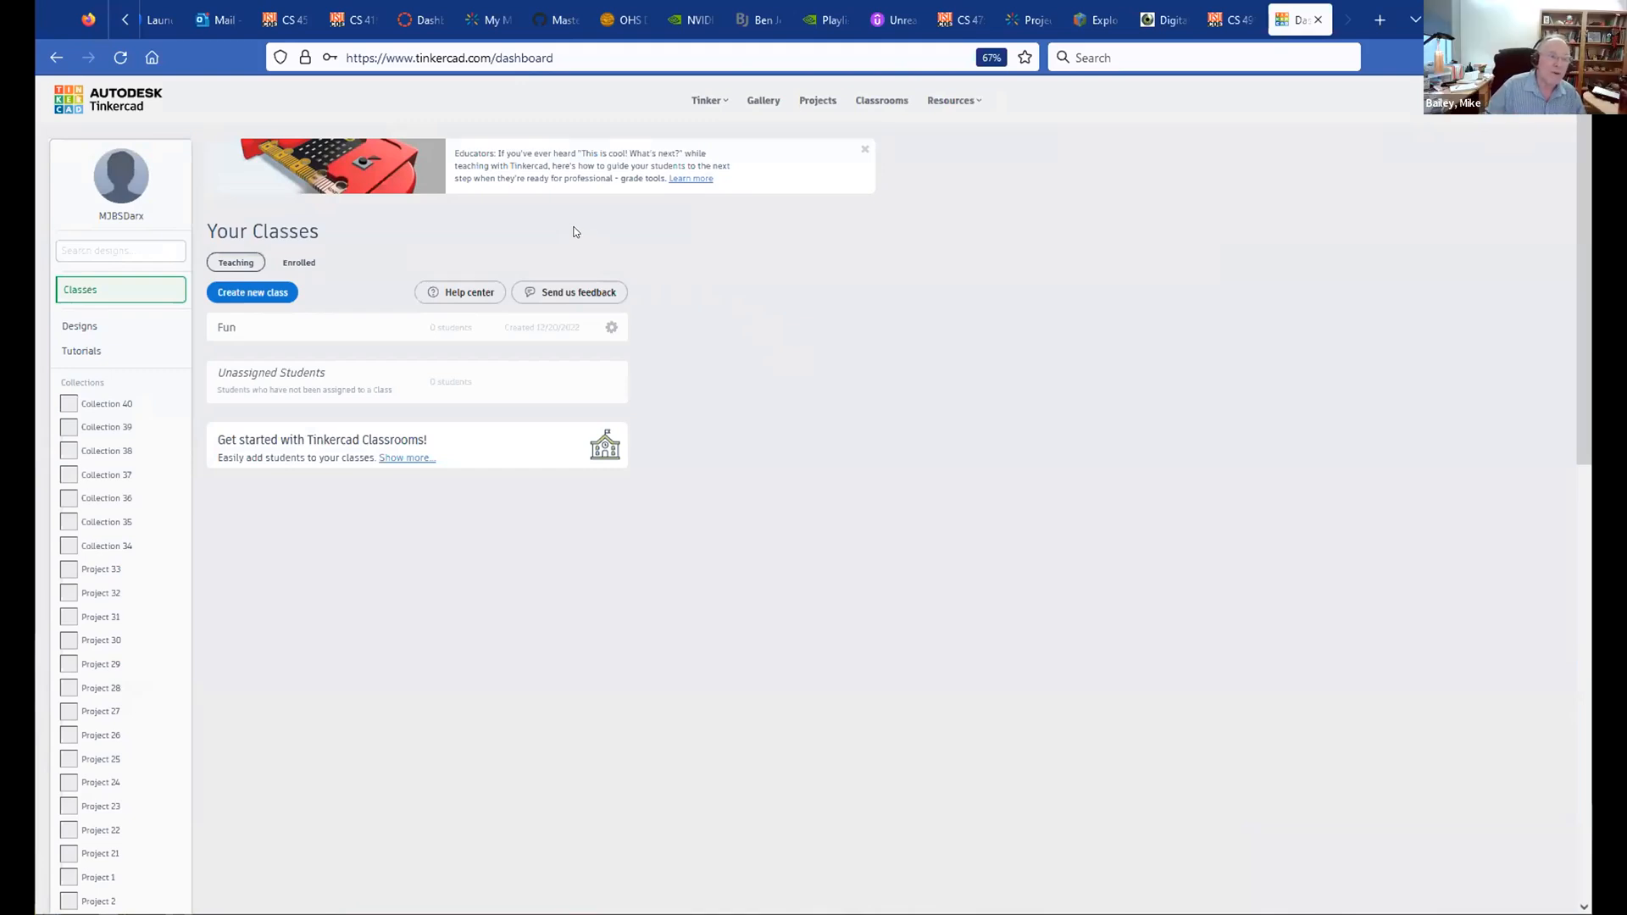
# Step: From Designs, create a new 3D design, which opens as Shiny Amur
pyautogui.click(81, 330)
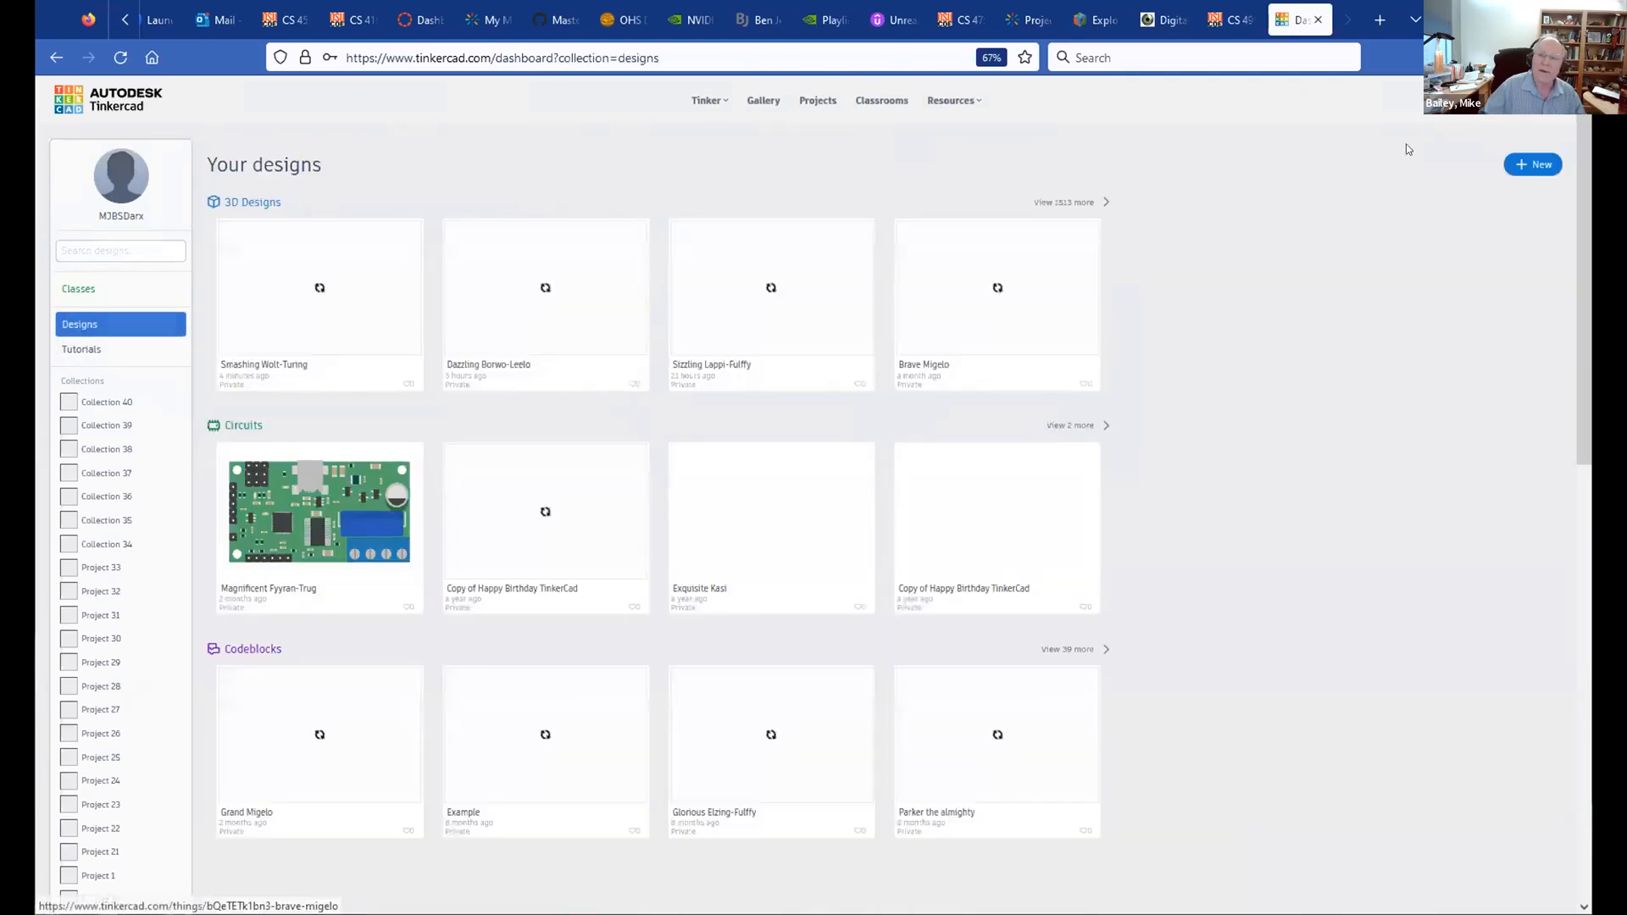
pyautogui.click(1526, 166)
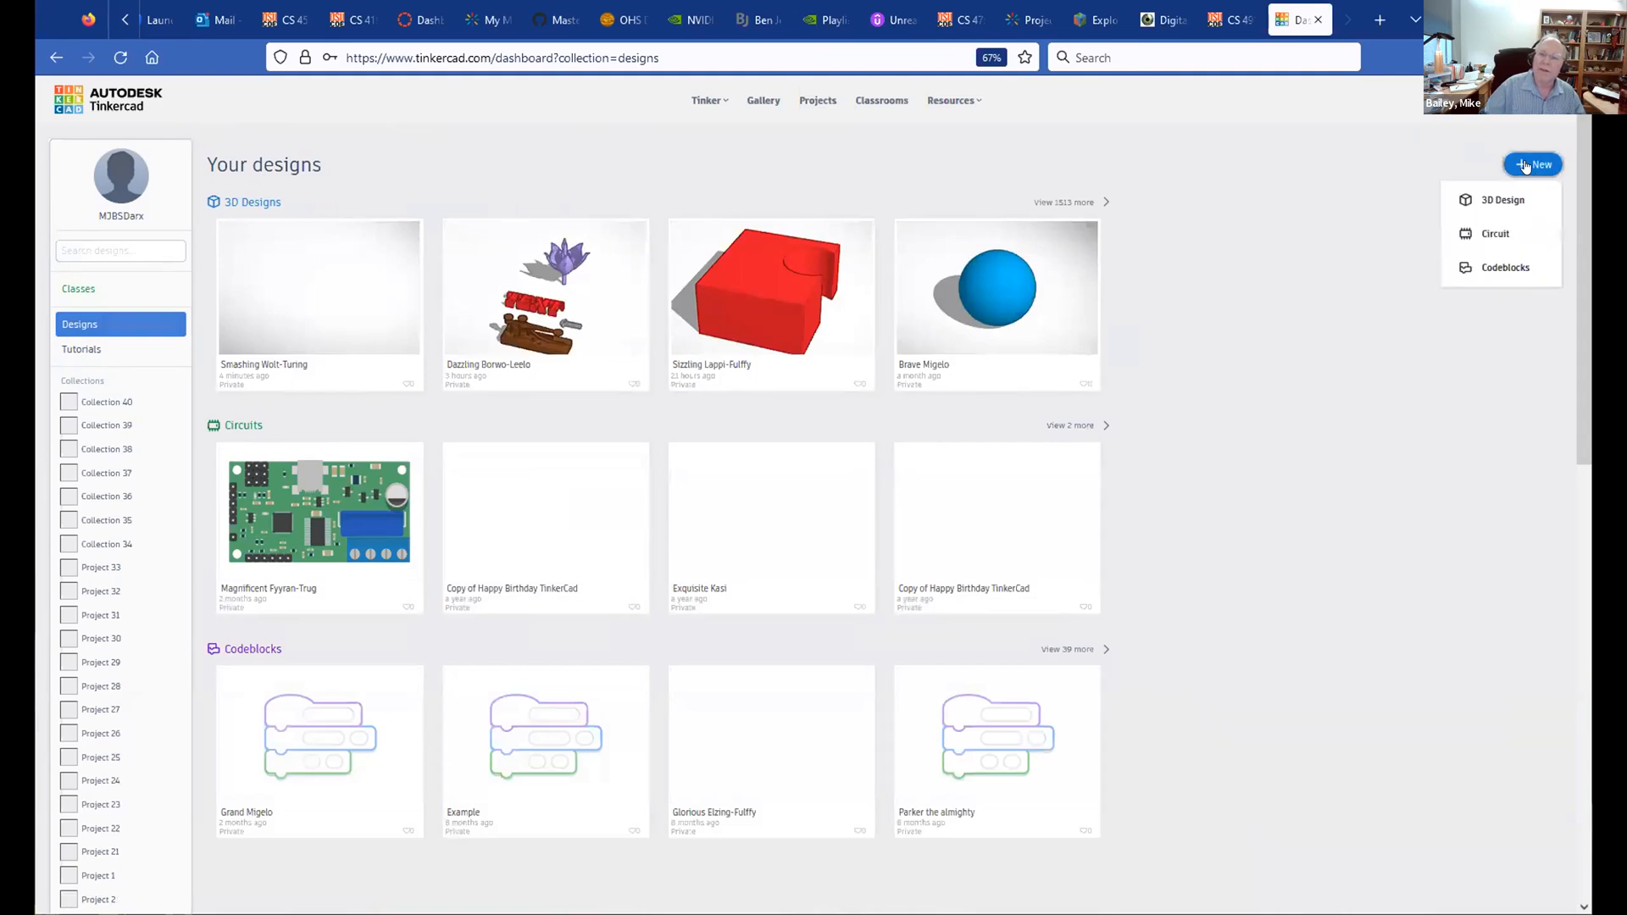
pyautogui.click(1492, 203)
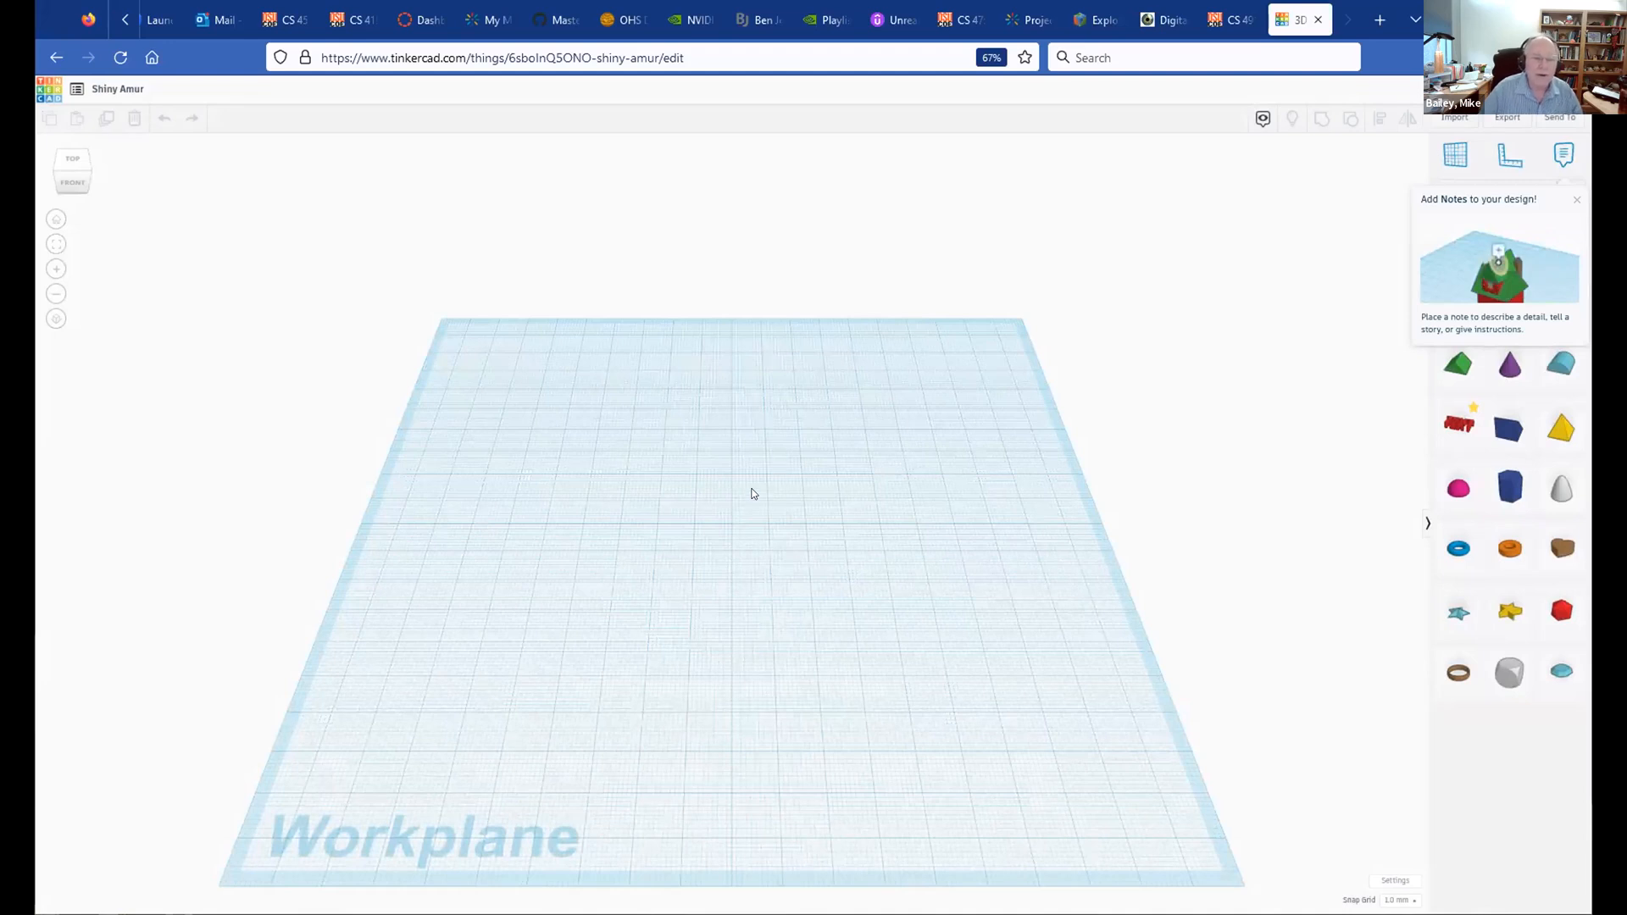
# Step: Orbit and zoom around the empty workplane, then close the Add Notes tip
pyautogui.moveTo(752, 493); pyautogui.dragTo(745, 552, button='right')
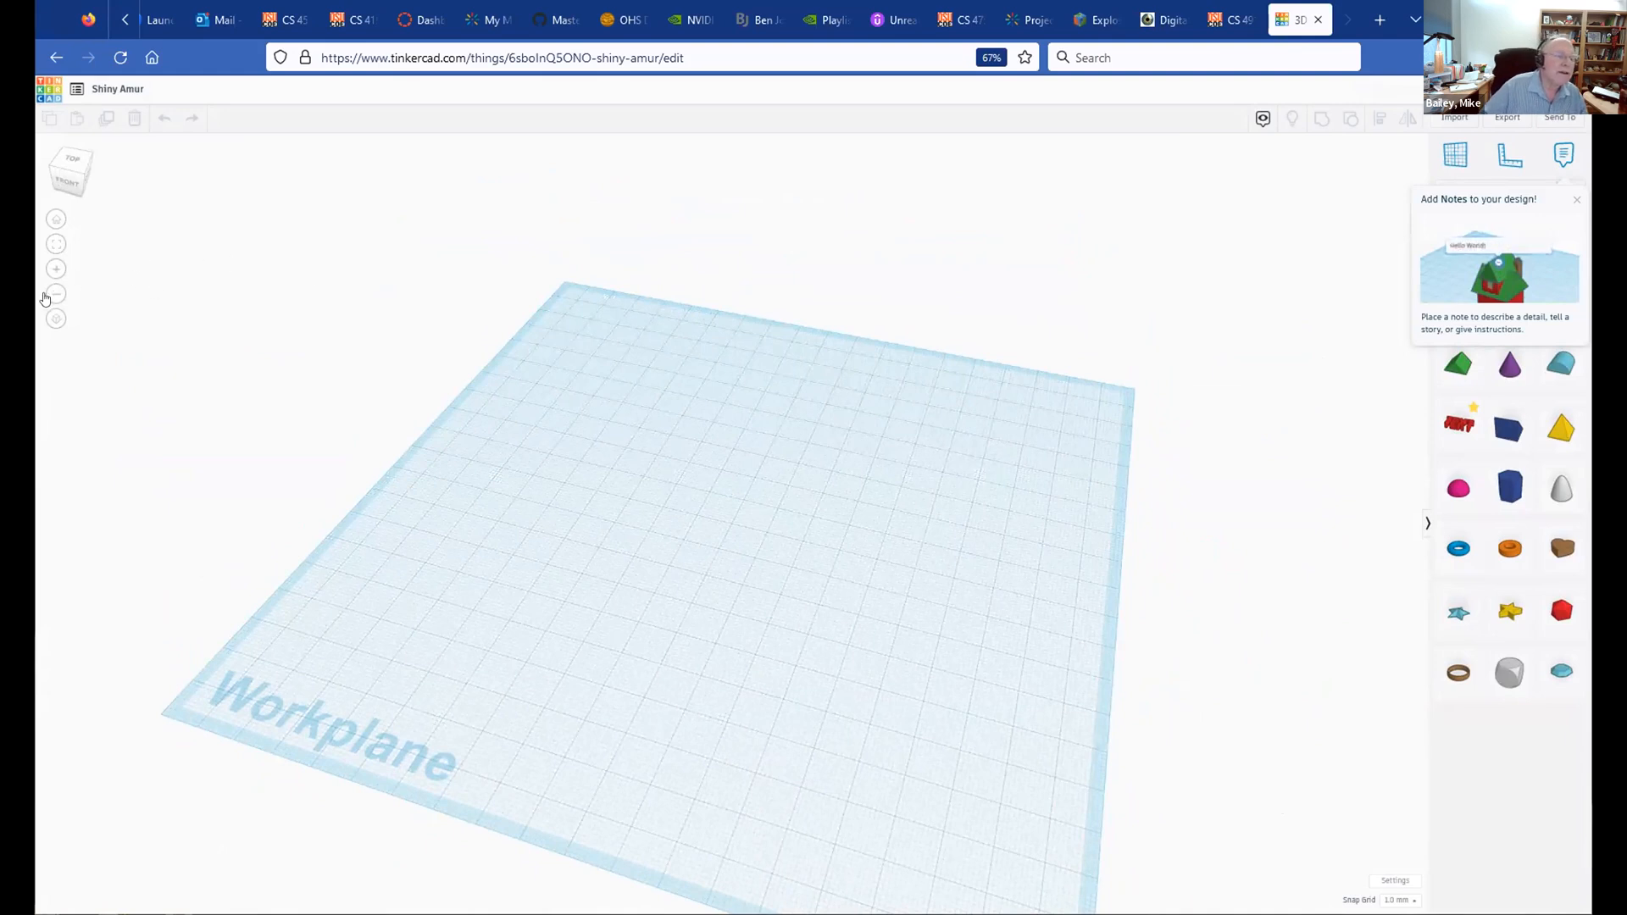
pyautogui.click(56, 270)
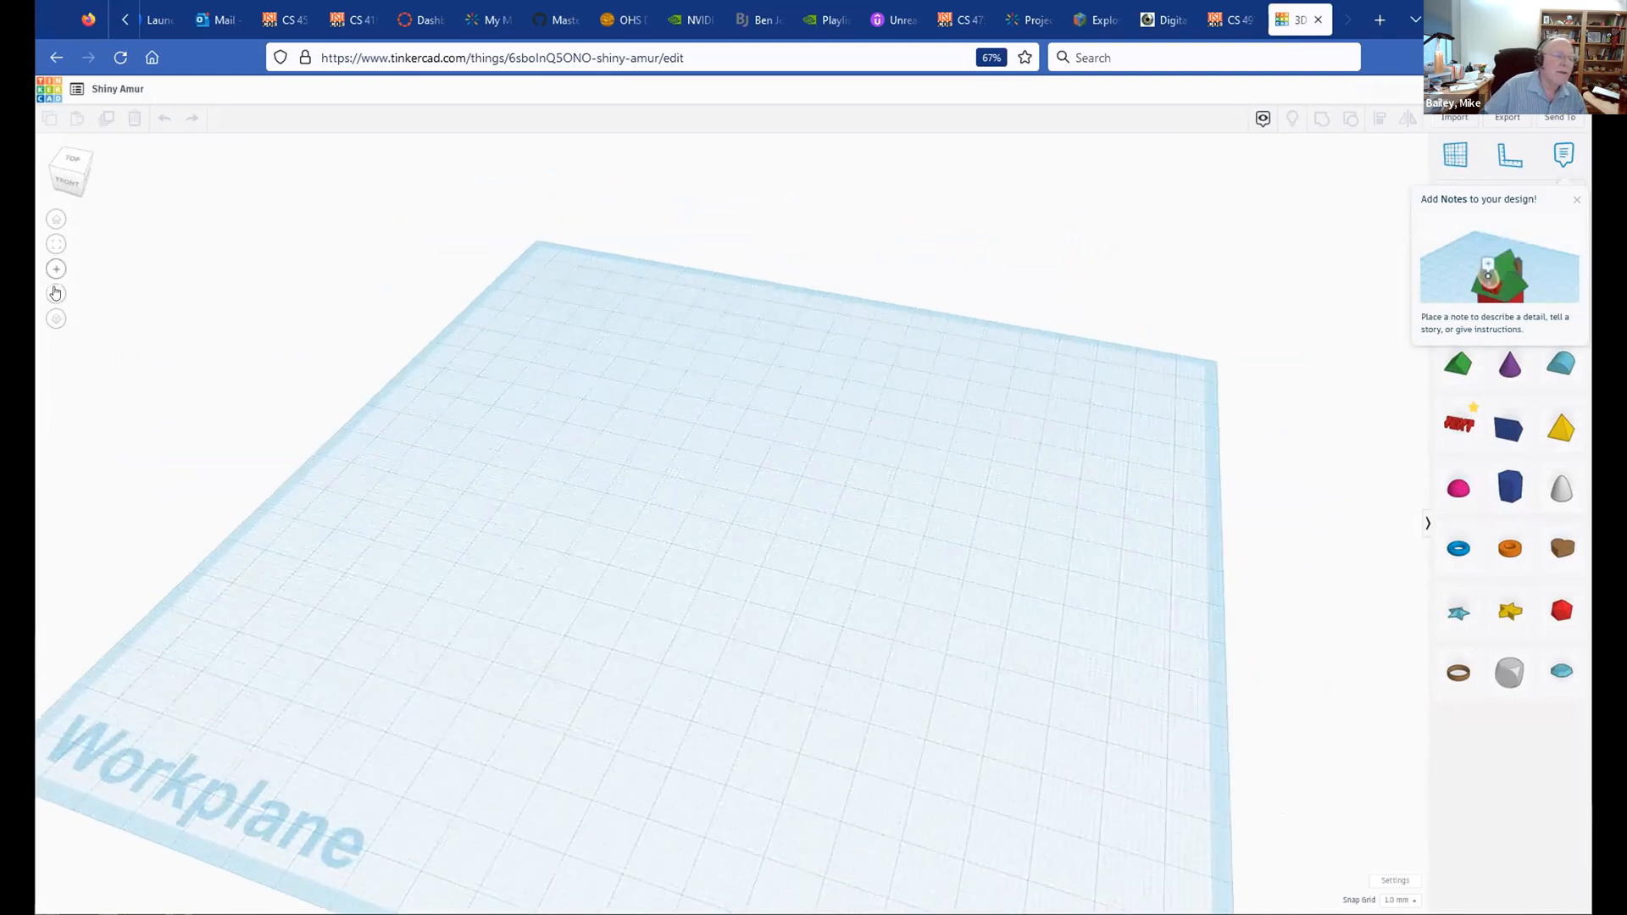
pyautogui.click(56, 294)
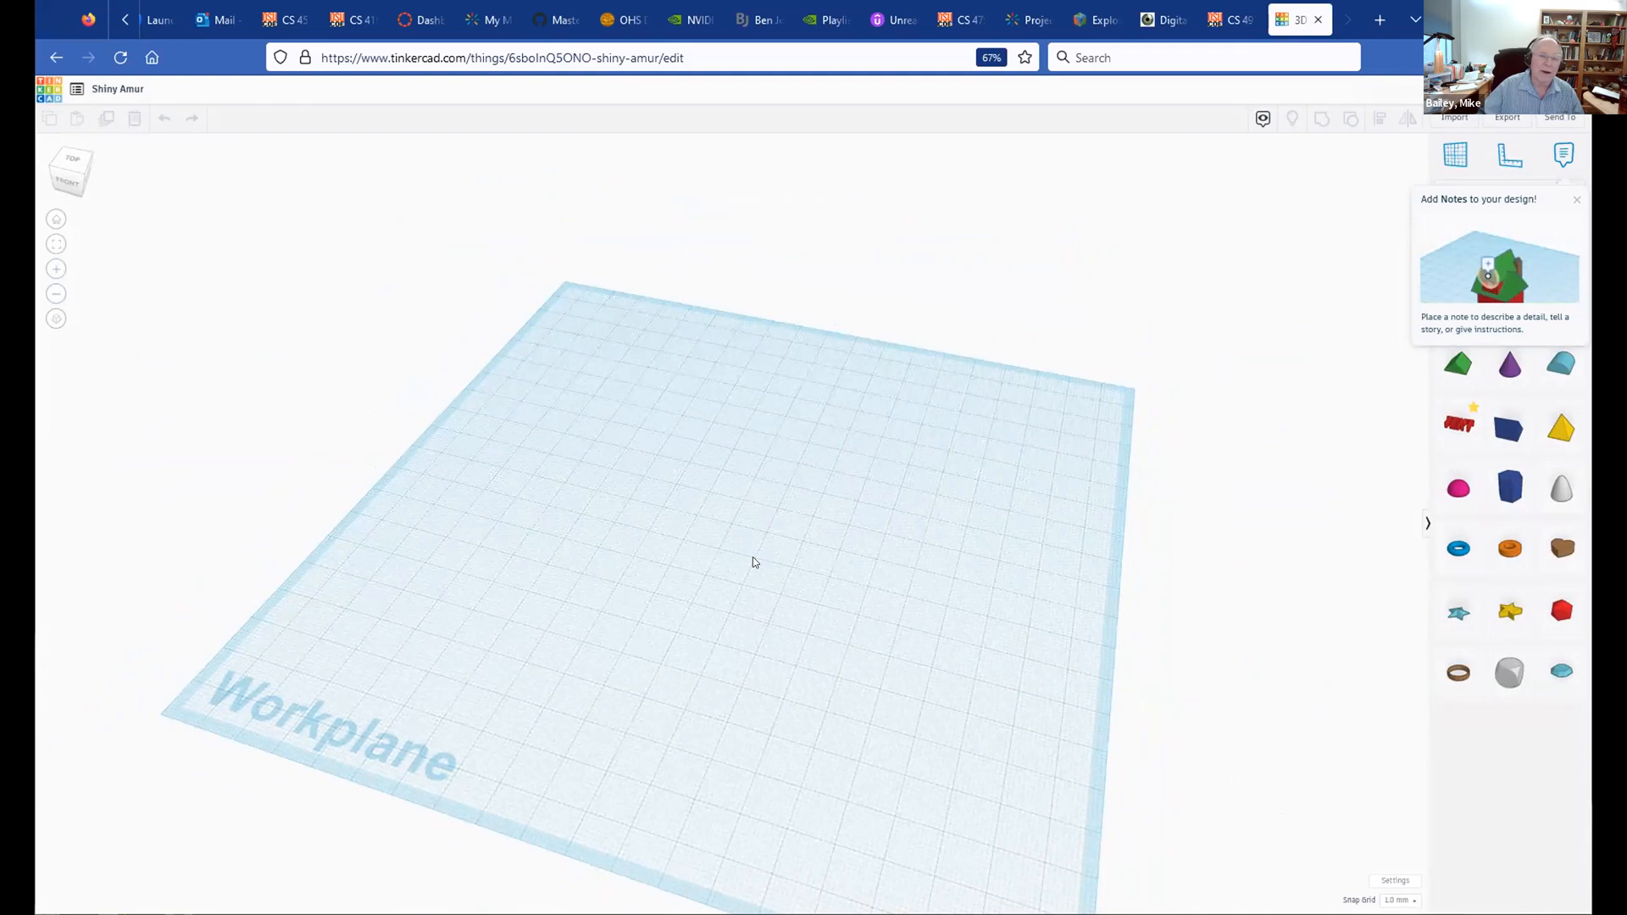
pyautogui.scroll(6, 752, 561)
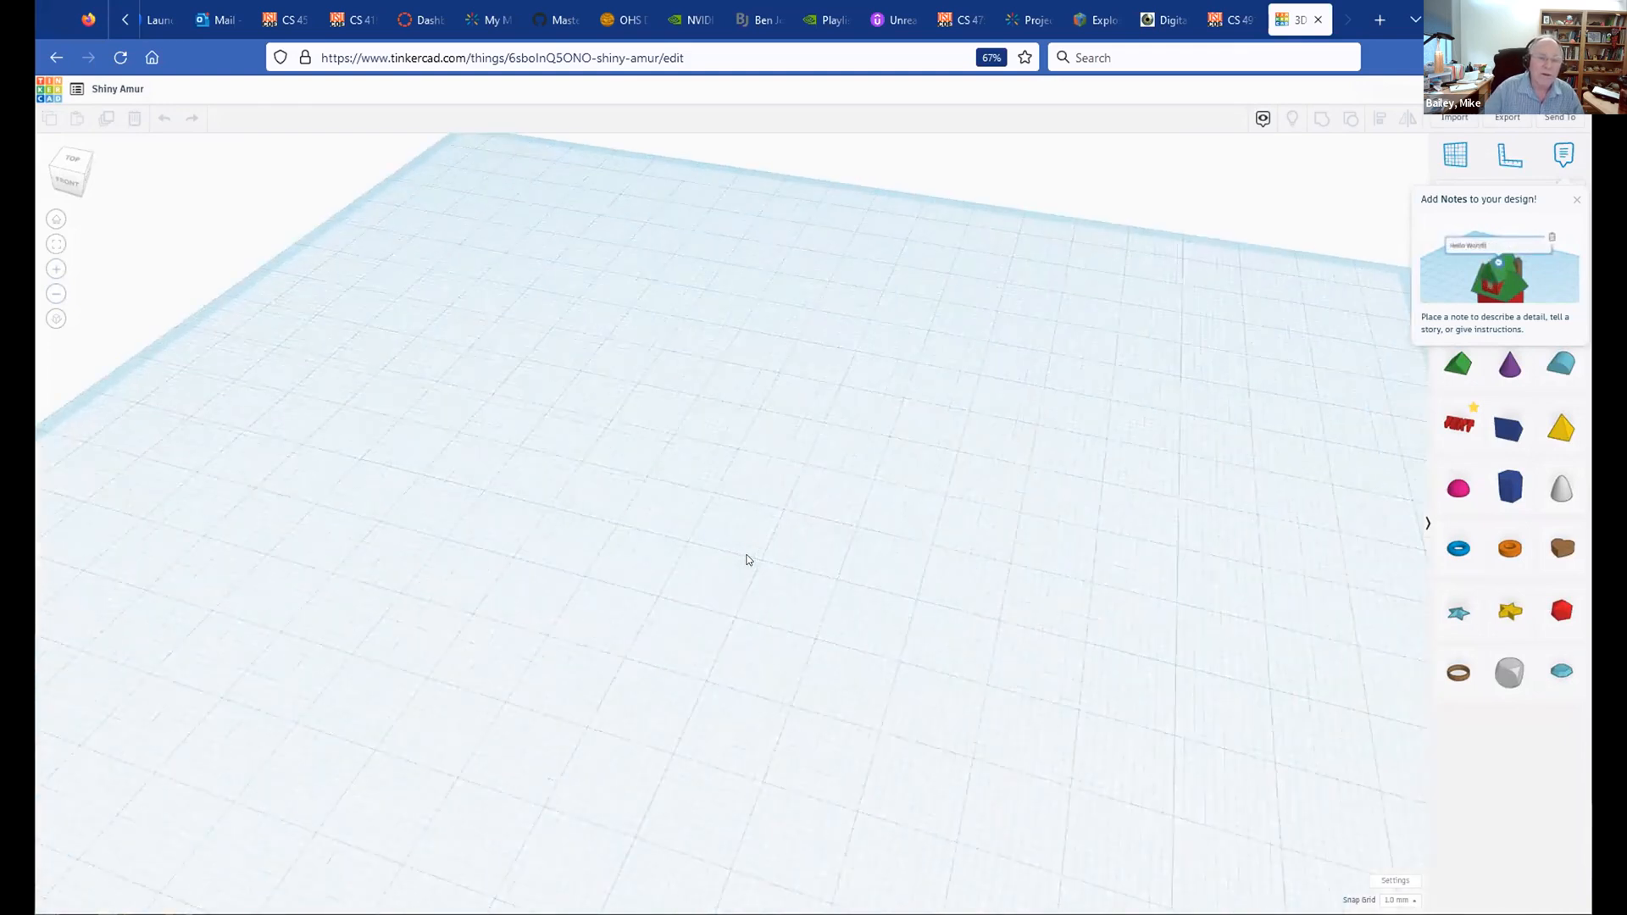
pyautogui.scroll(-6, 748, 561)
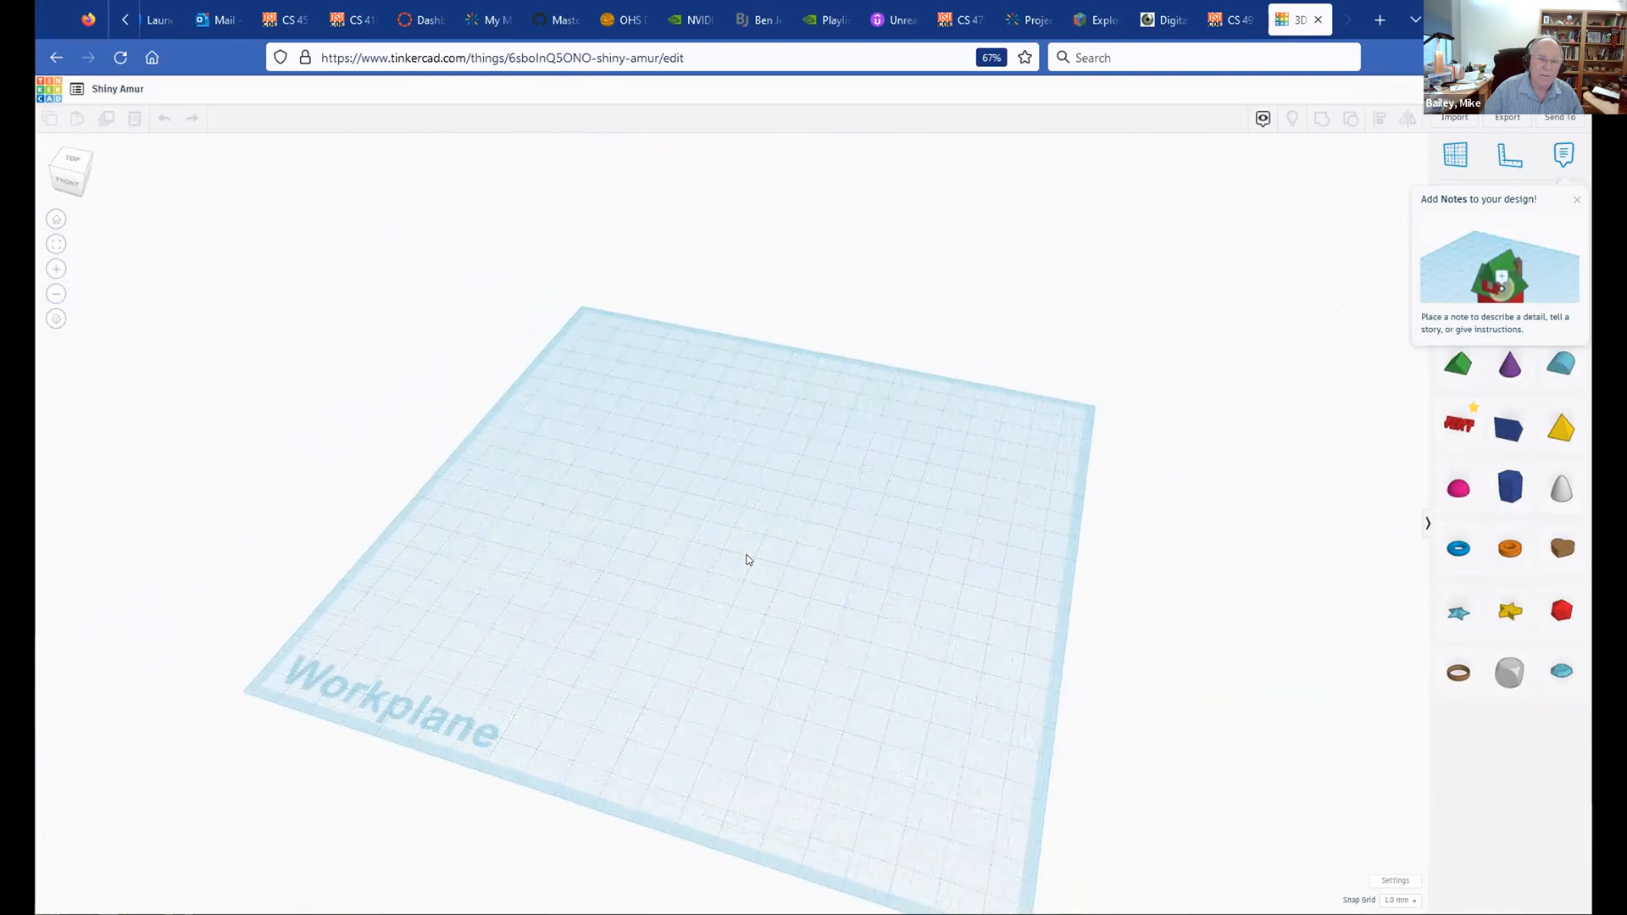
pyautogui.moveTo(747, 554); pyautogui.dragTo(709, 465, button='right')
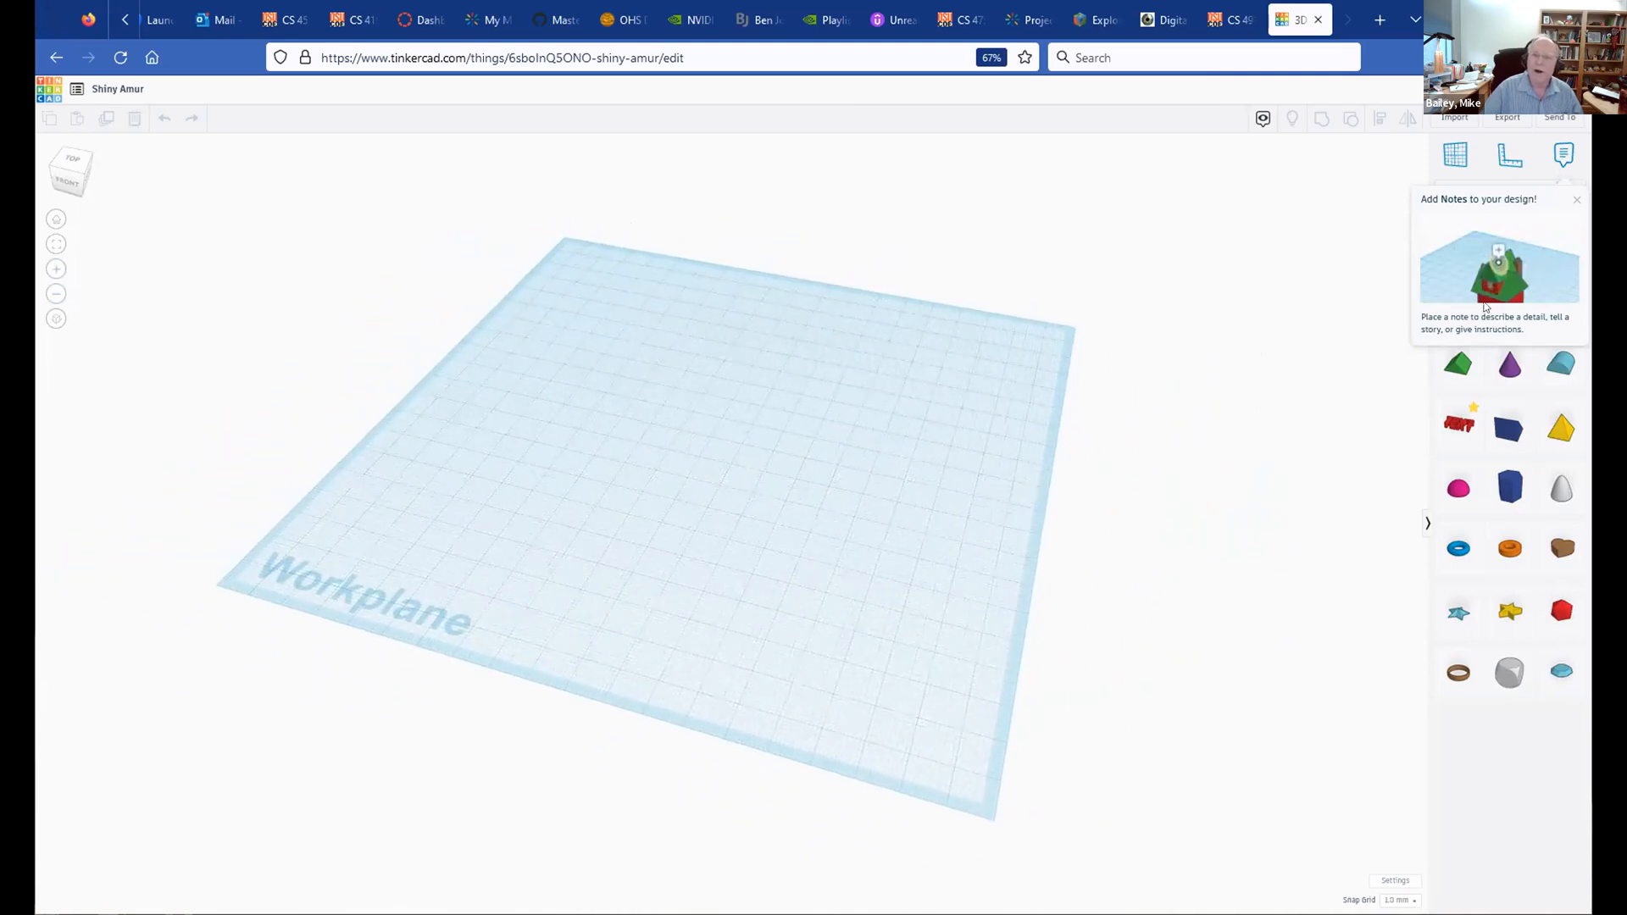
pyautogui.click(1576, 205)
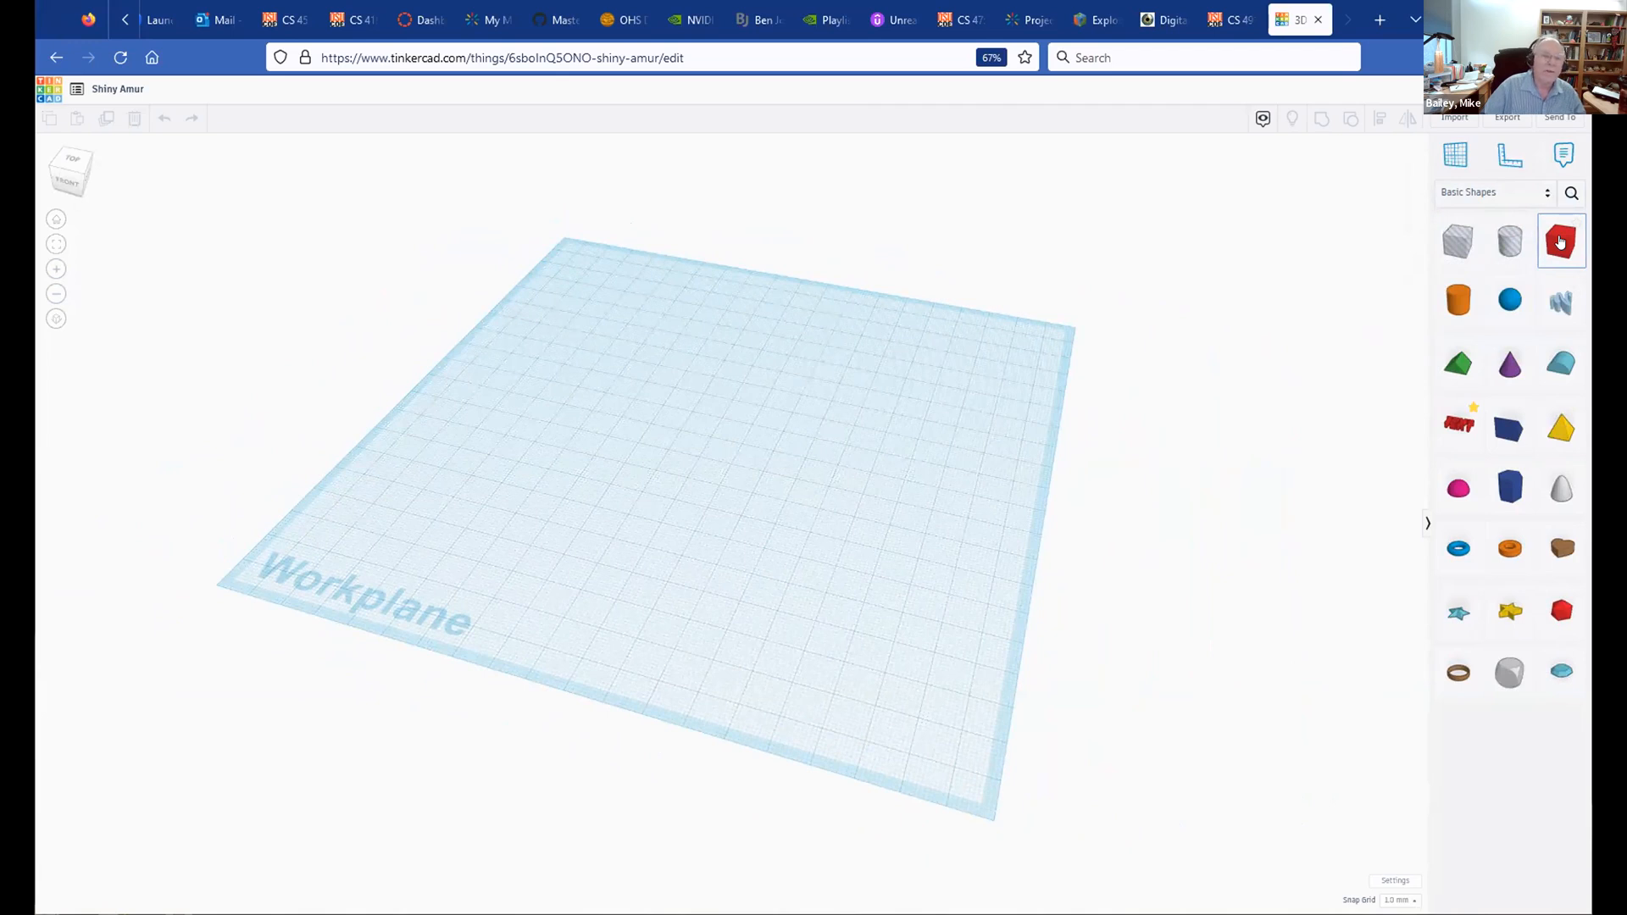
# Step: Drop a red box near the centre of the workplane
pyautogui.moveTo(1561, 248); pyautogui.dragTo(690, 462)
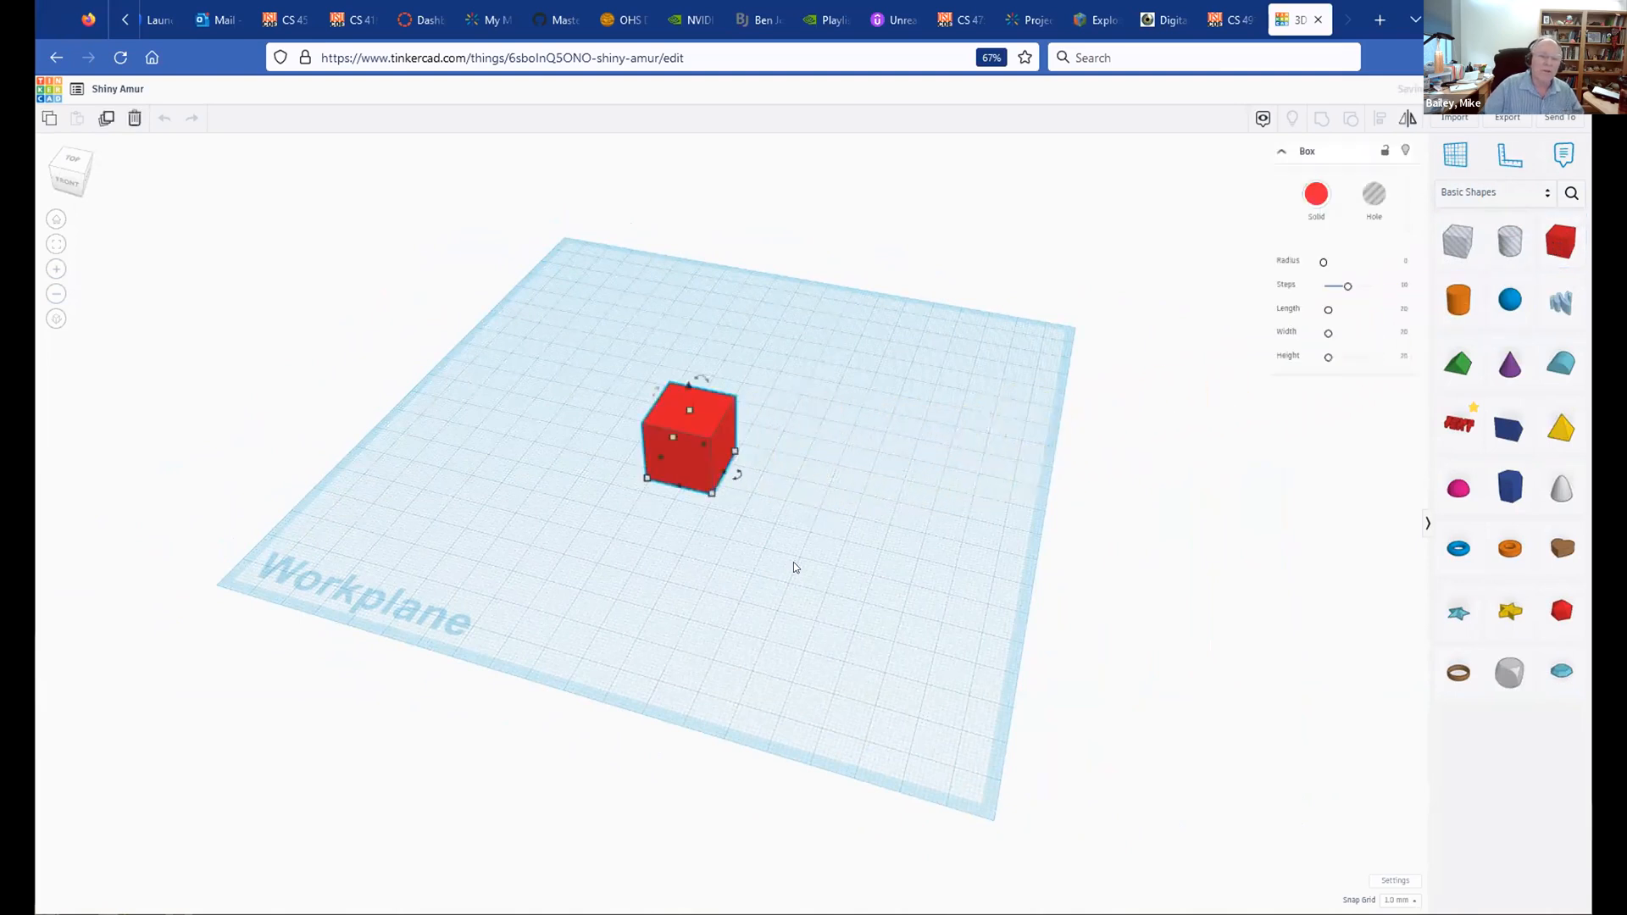
pyautogui.click(793, 565)
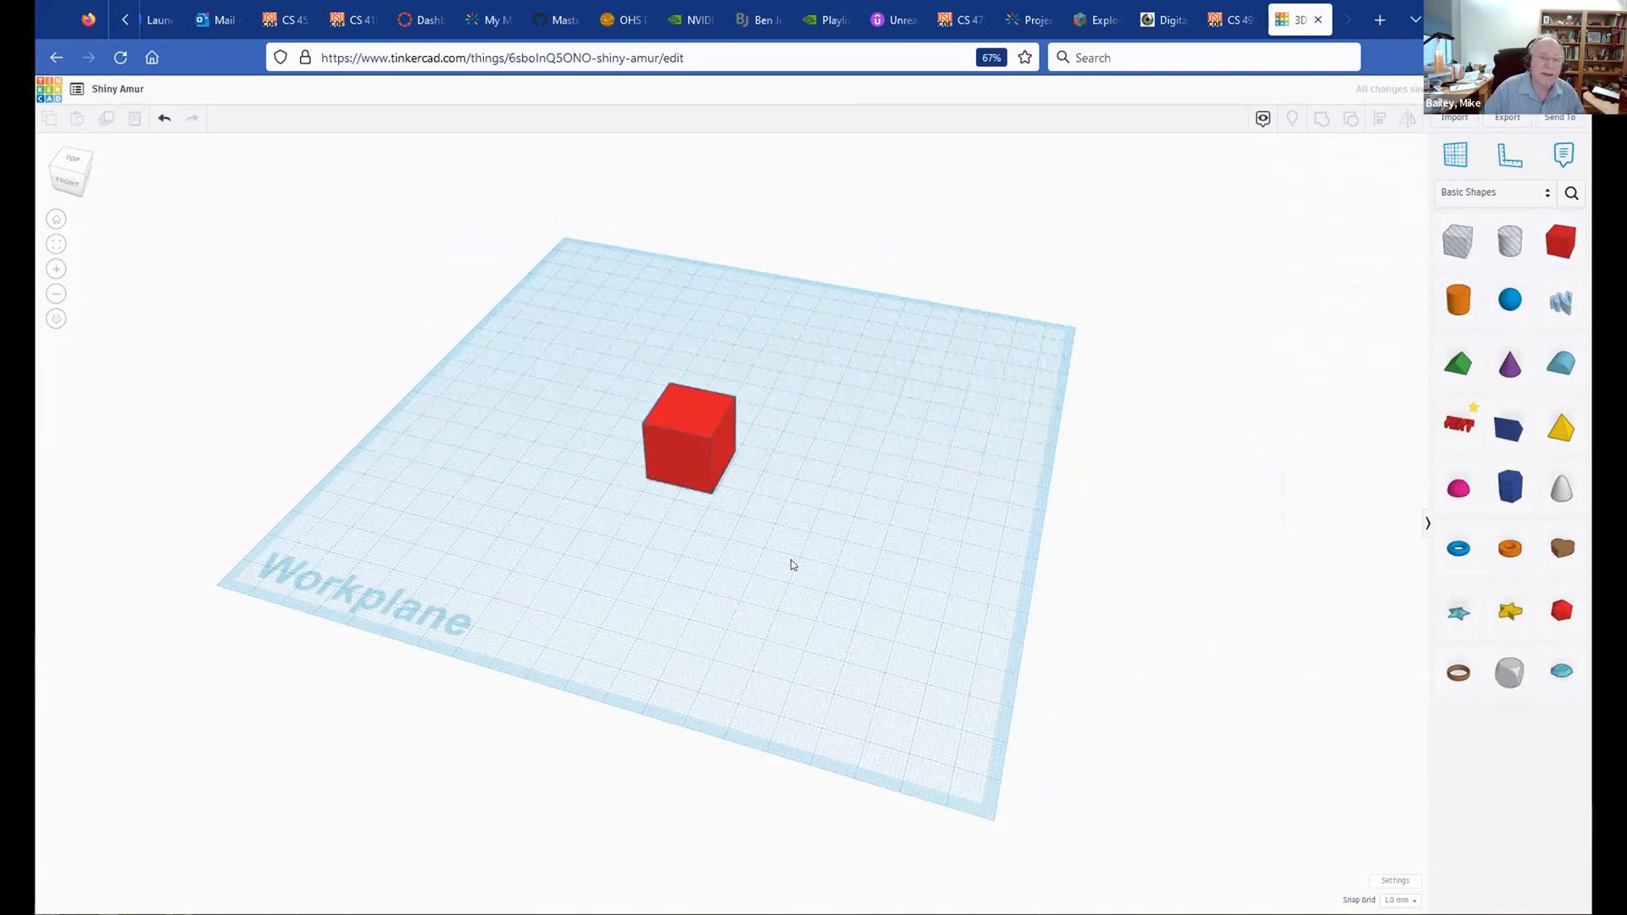
pyautogui.moveTo(796, 552); pyautogui.dragTo(930, 519, button='right')
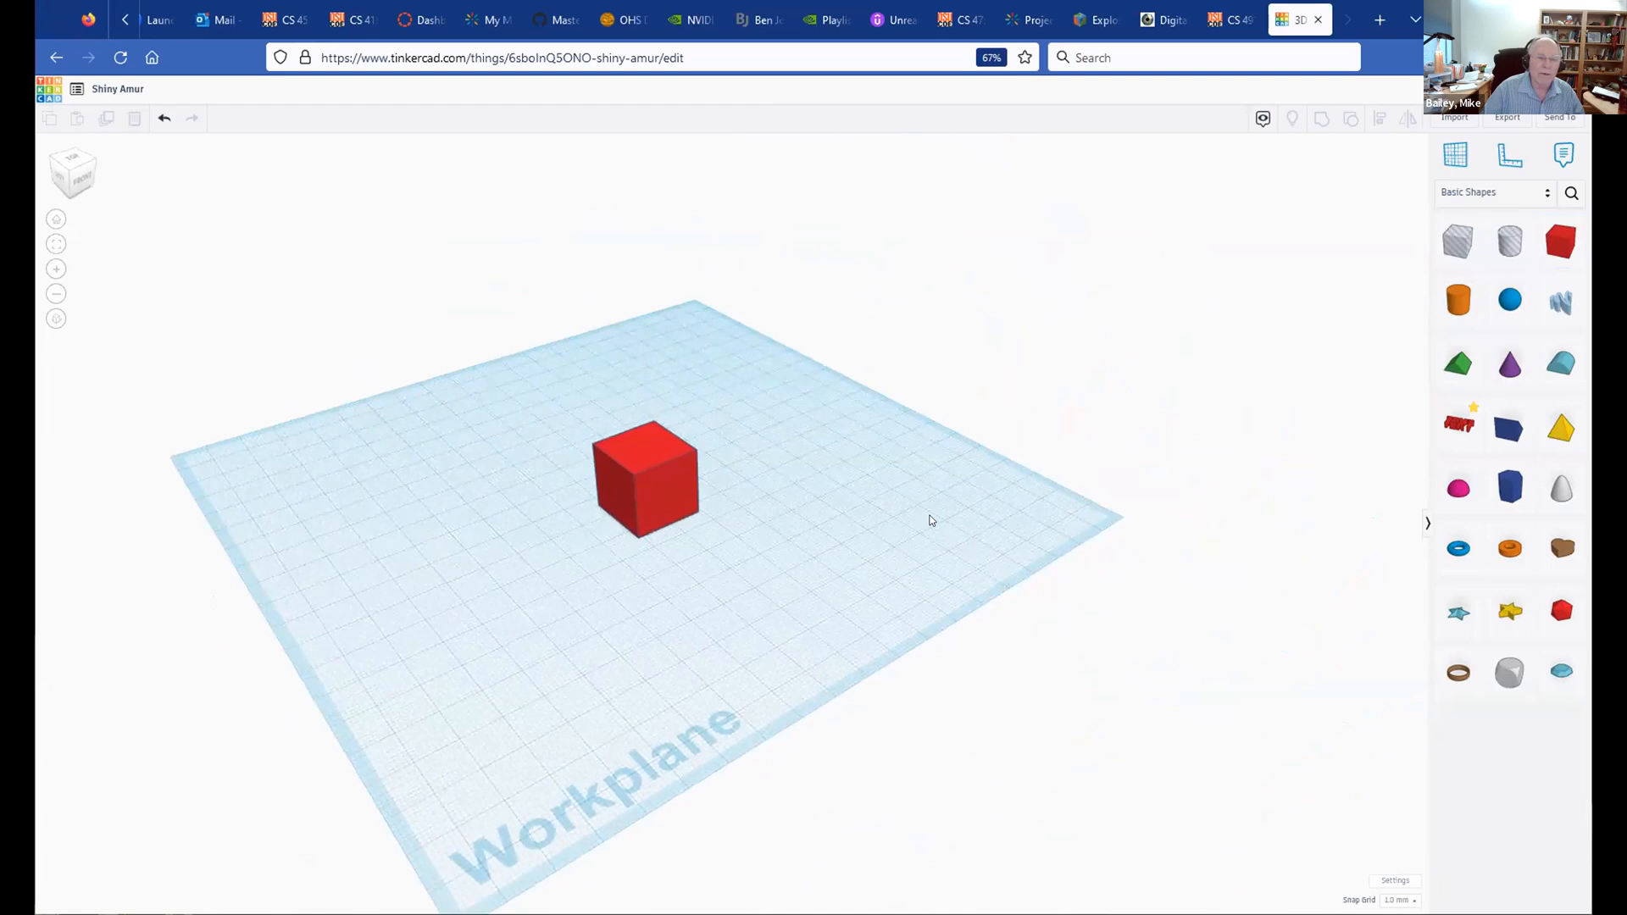
# Step: Frame the box and stretch its footprint until one side measures 40.00
pyautogui.click(636, 452)
pyautogui.scroll(1, 835, 582)
pyautogui.scroll(4, 835, 581)
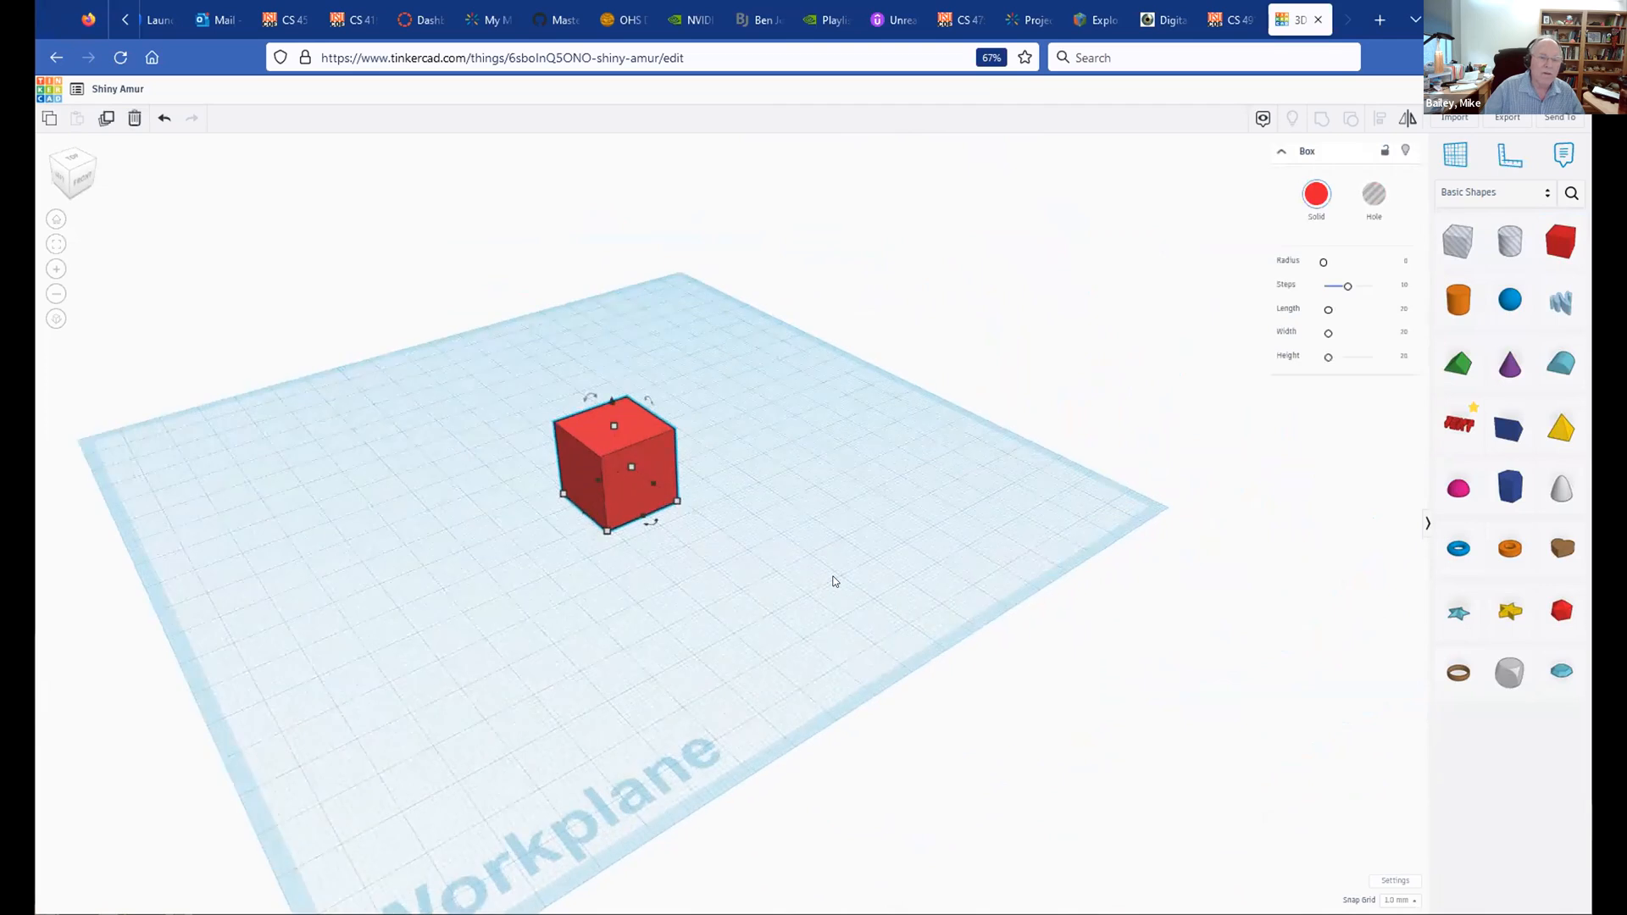
pyautogui.press('f')
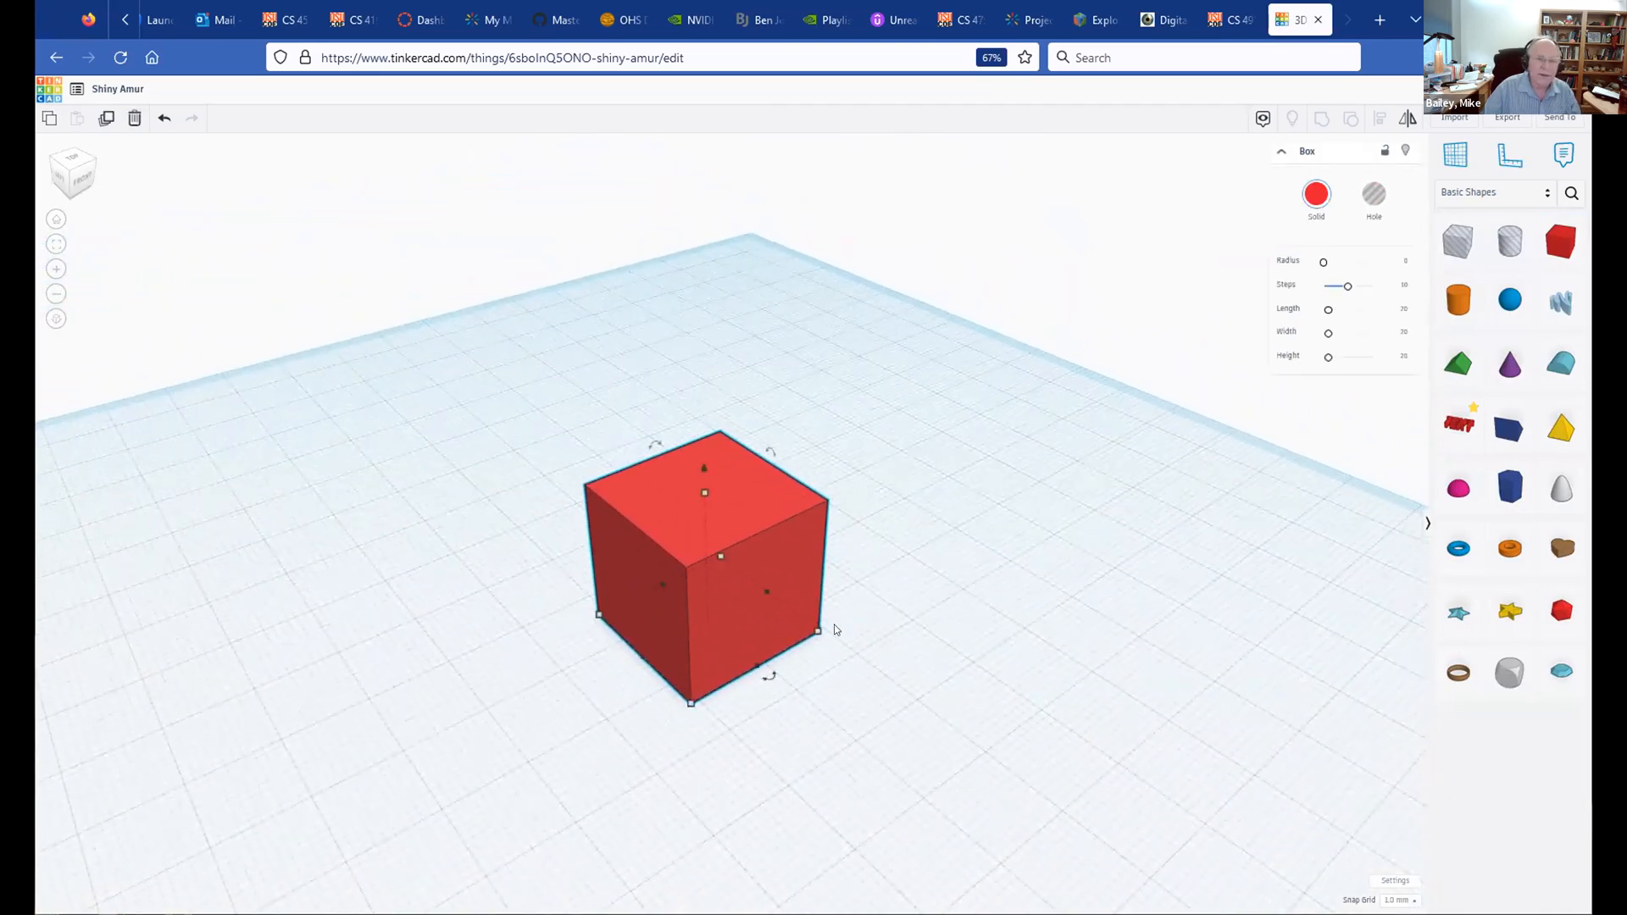
pyautogui.moveTo(683, 700)
pyautogui.moveTo(691, 704); pyautogui.dragTo(621, 838)
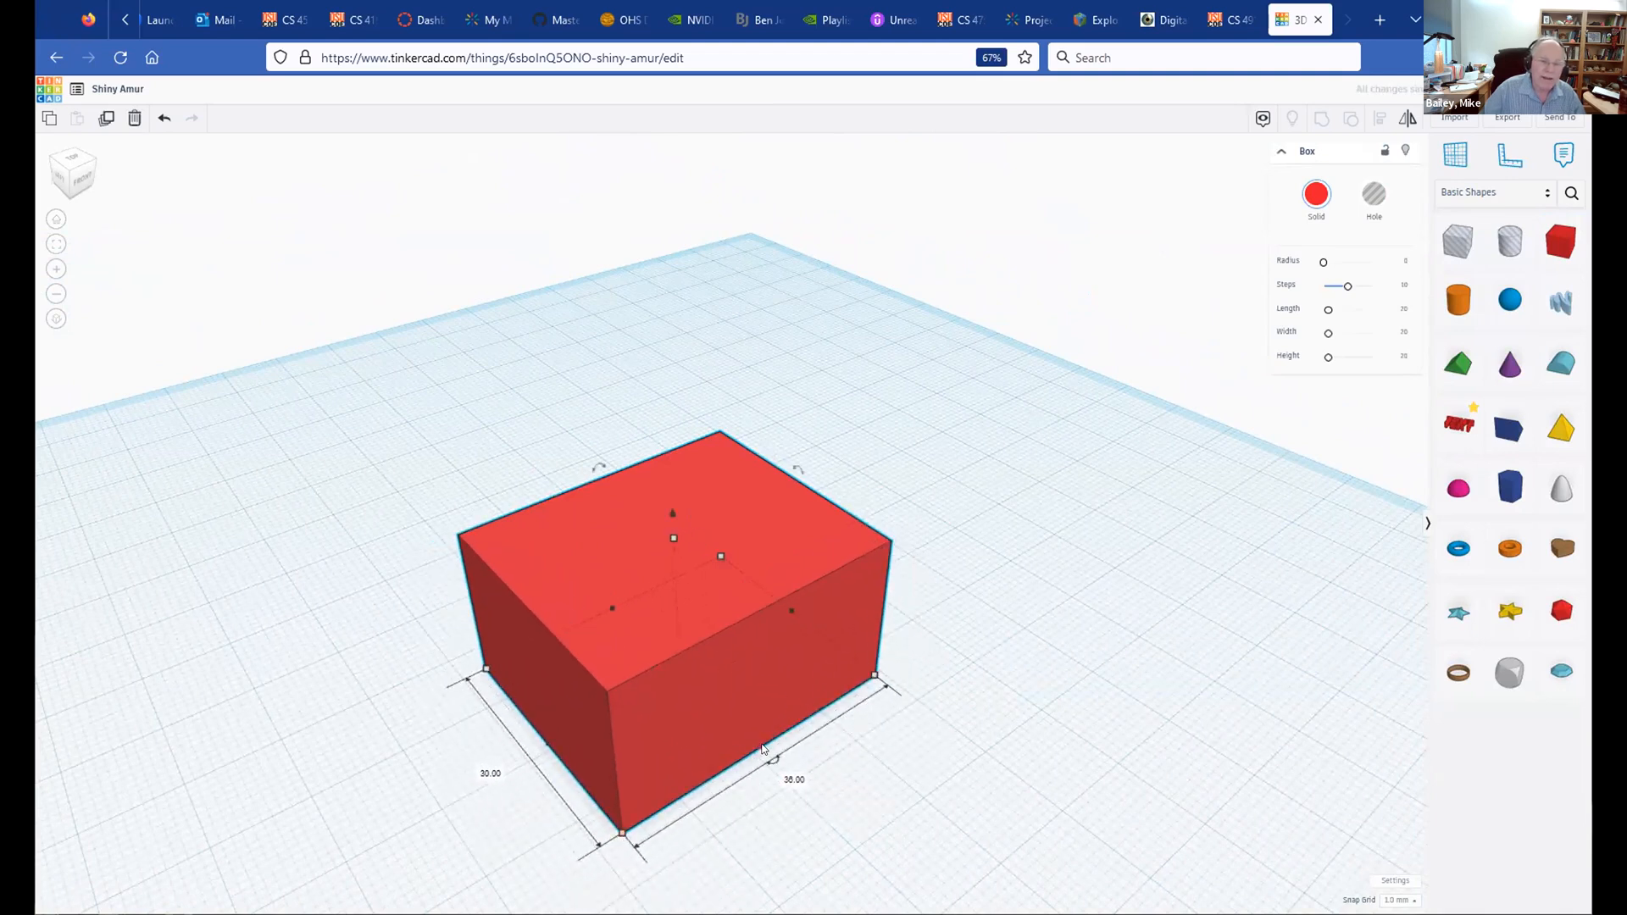
pyautogui.moveTo(761, 749); pyautogui.dragTo(792, 822)
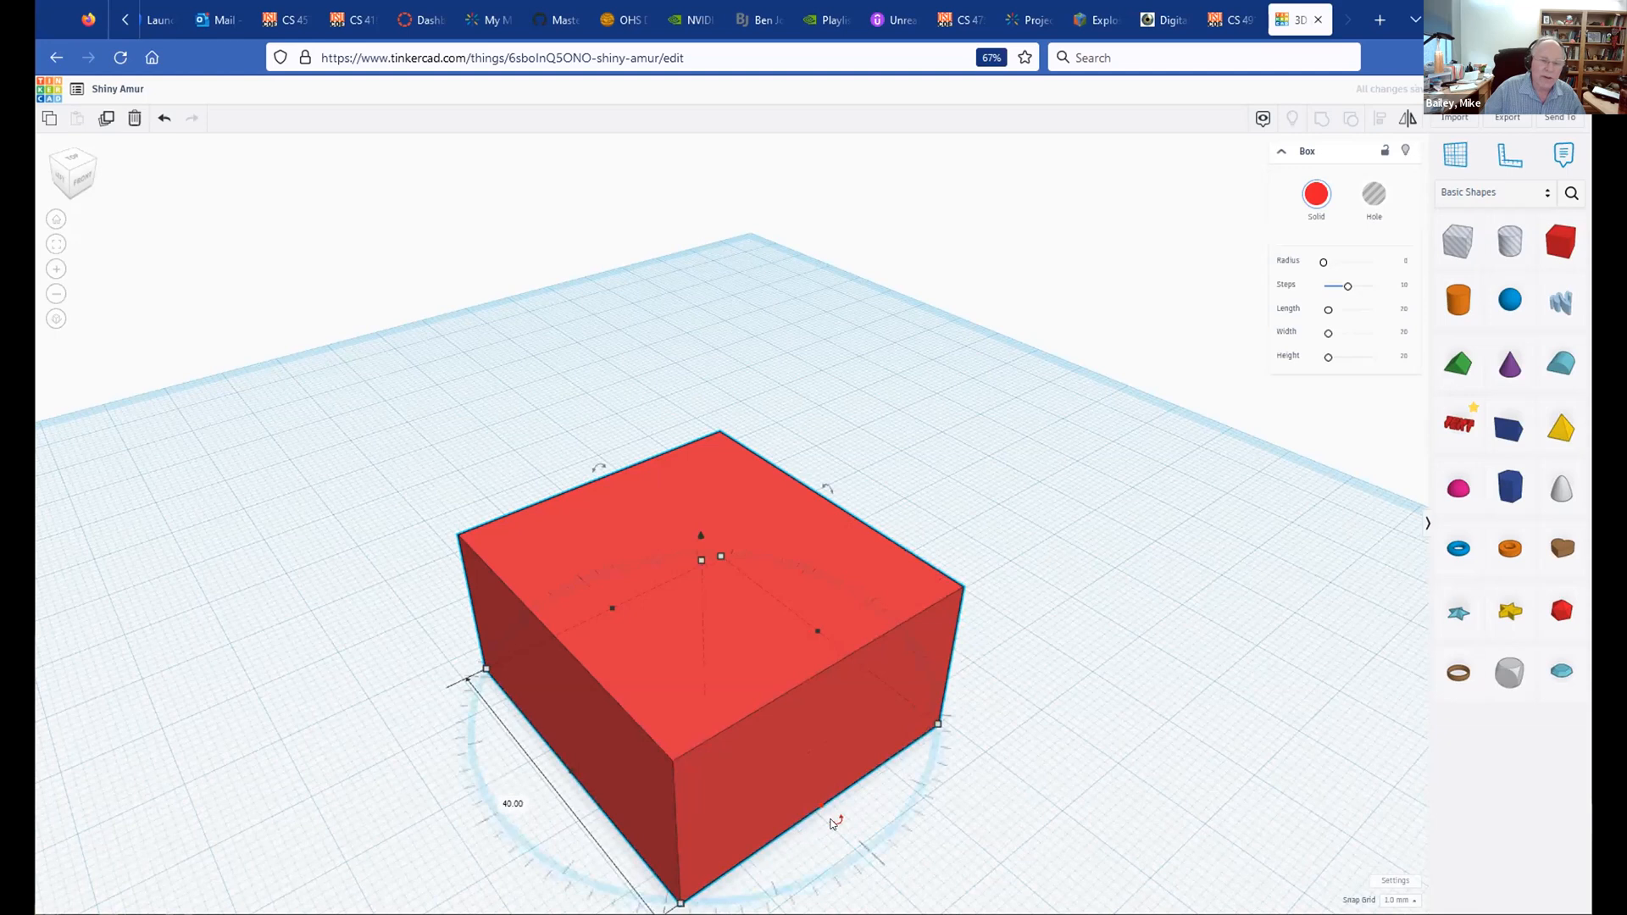
# Step: Experiment with rotating the red box, making it taller, and lifting it off the workplane
pyautogui.moveTo(833, 822); pyautogui.dragTo(875, 803)
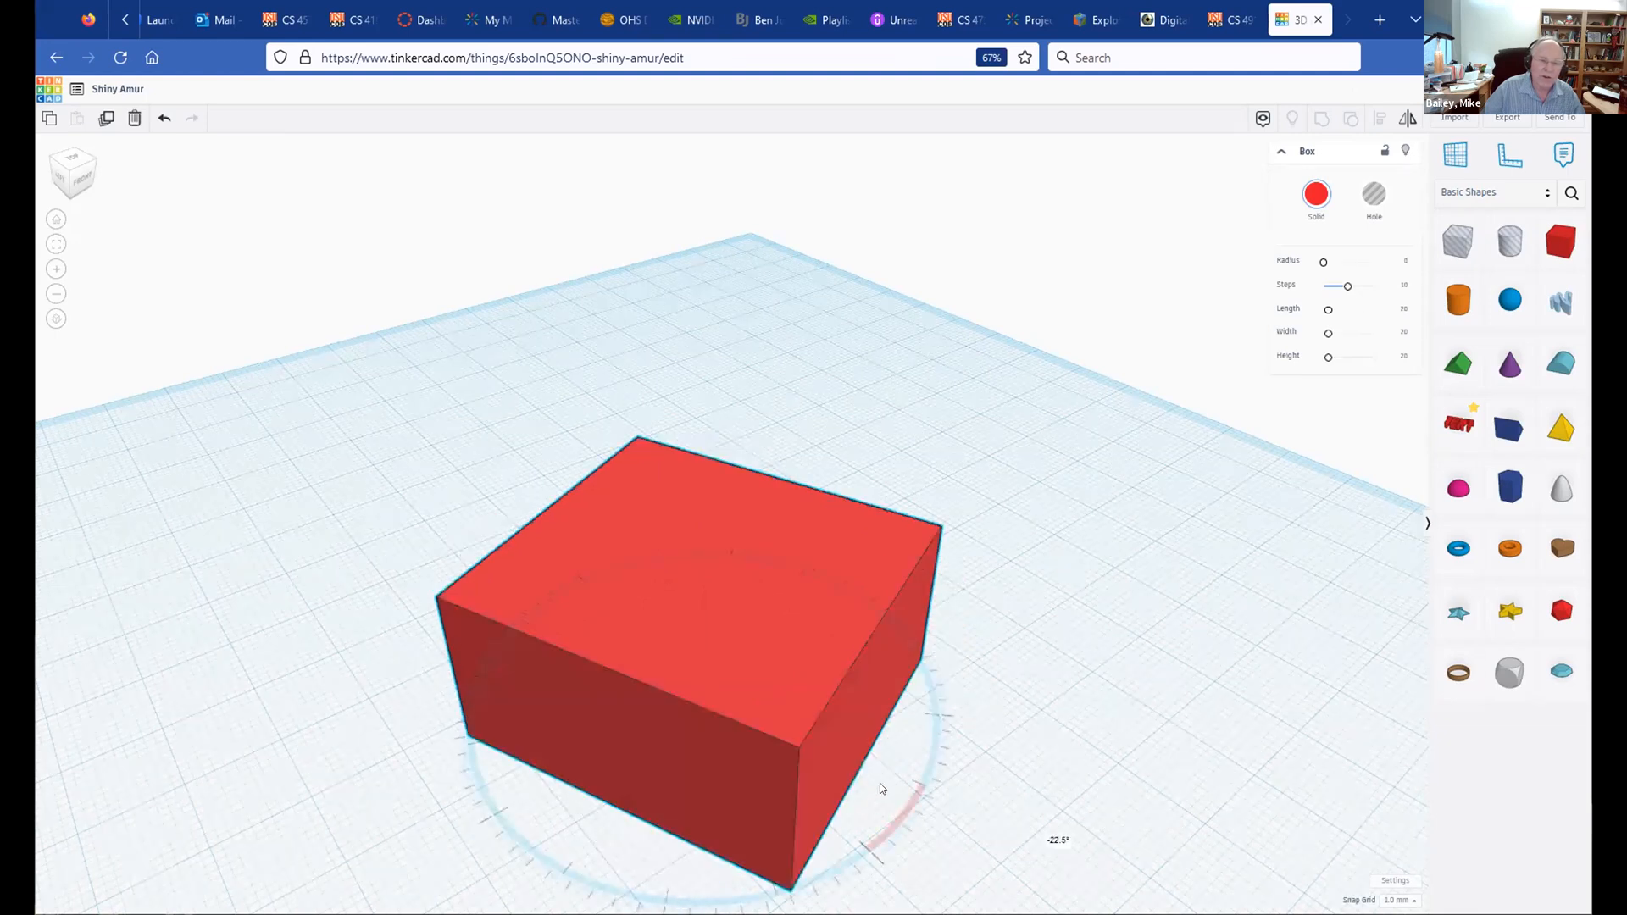
pyautogui.moveTo(892, 748); pyautogui.dragTo(831, 801)
pyautogui.moveTo(828, 489); pyautogui.dragTo(831, 523)
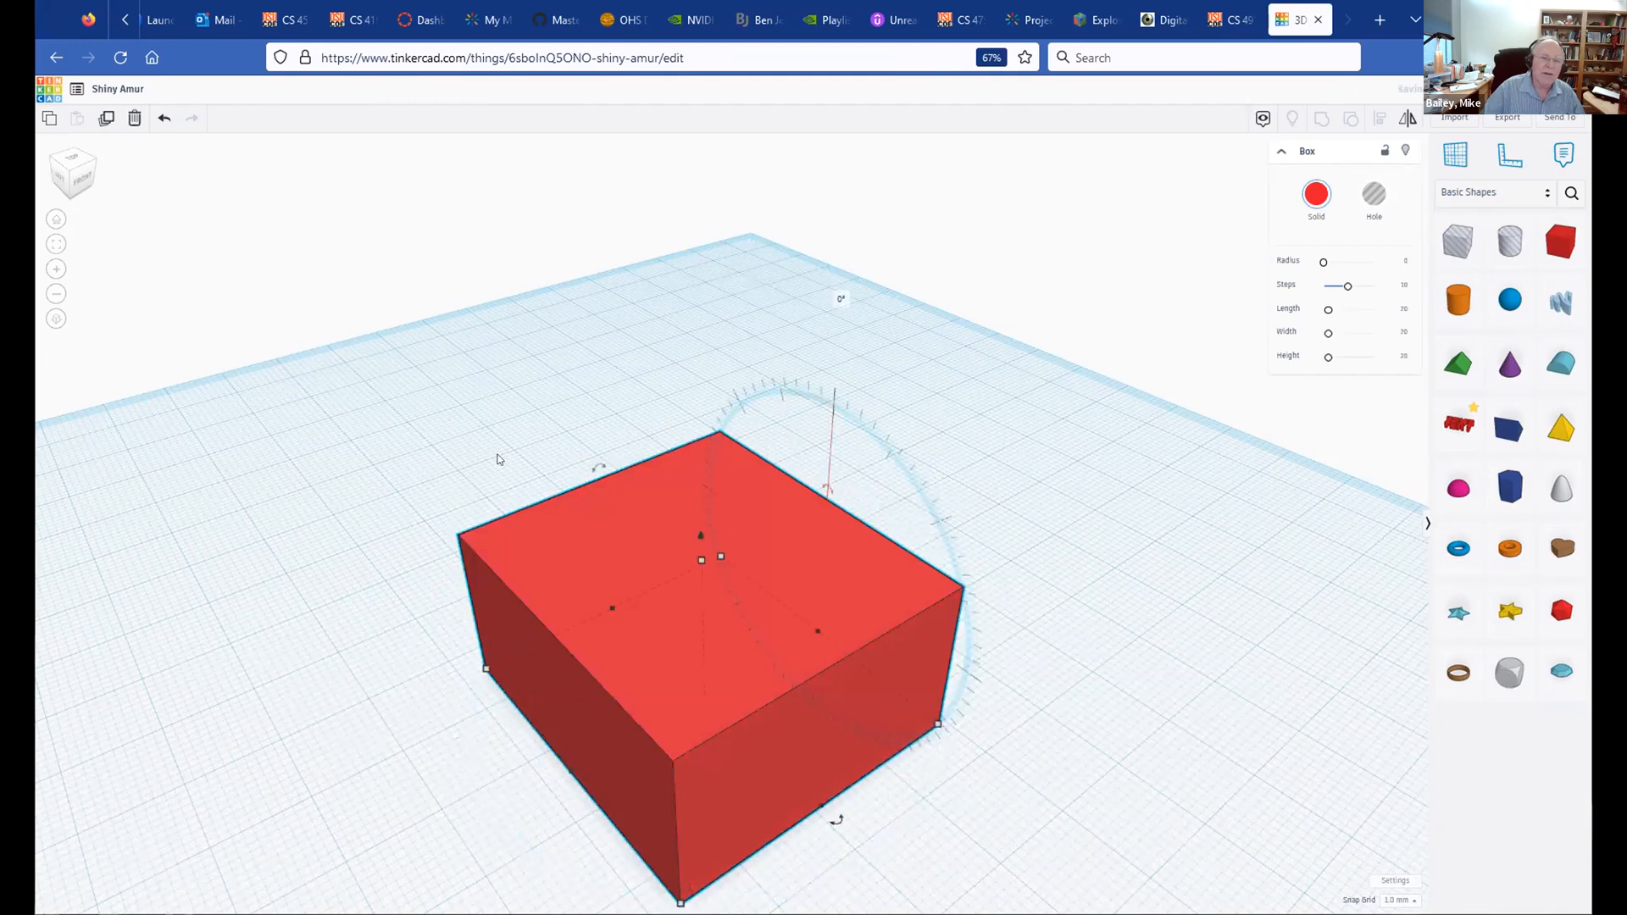
pyautogui.moveTo(599, 472)
pyautogui.mouseDown()
pyautogui.moveTo(620, 454)
pyautogui.moveTo(595, 470)
pyautogui.mouseUp()
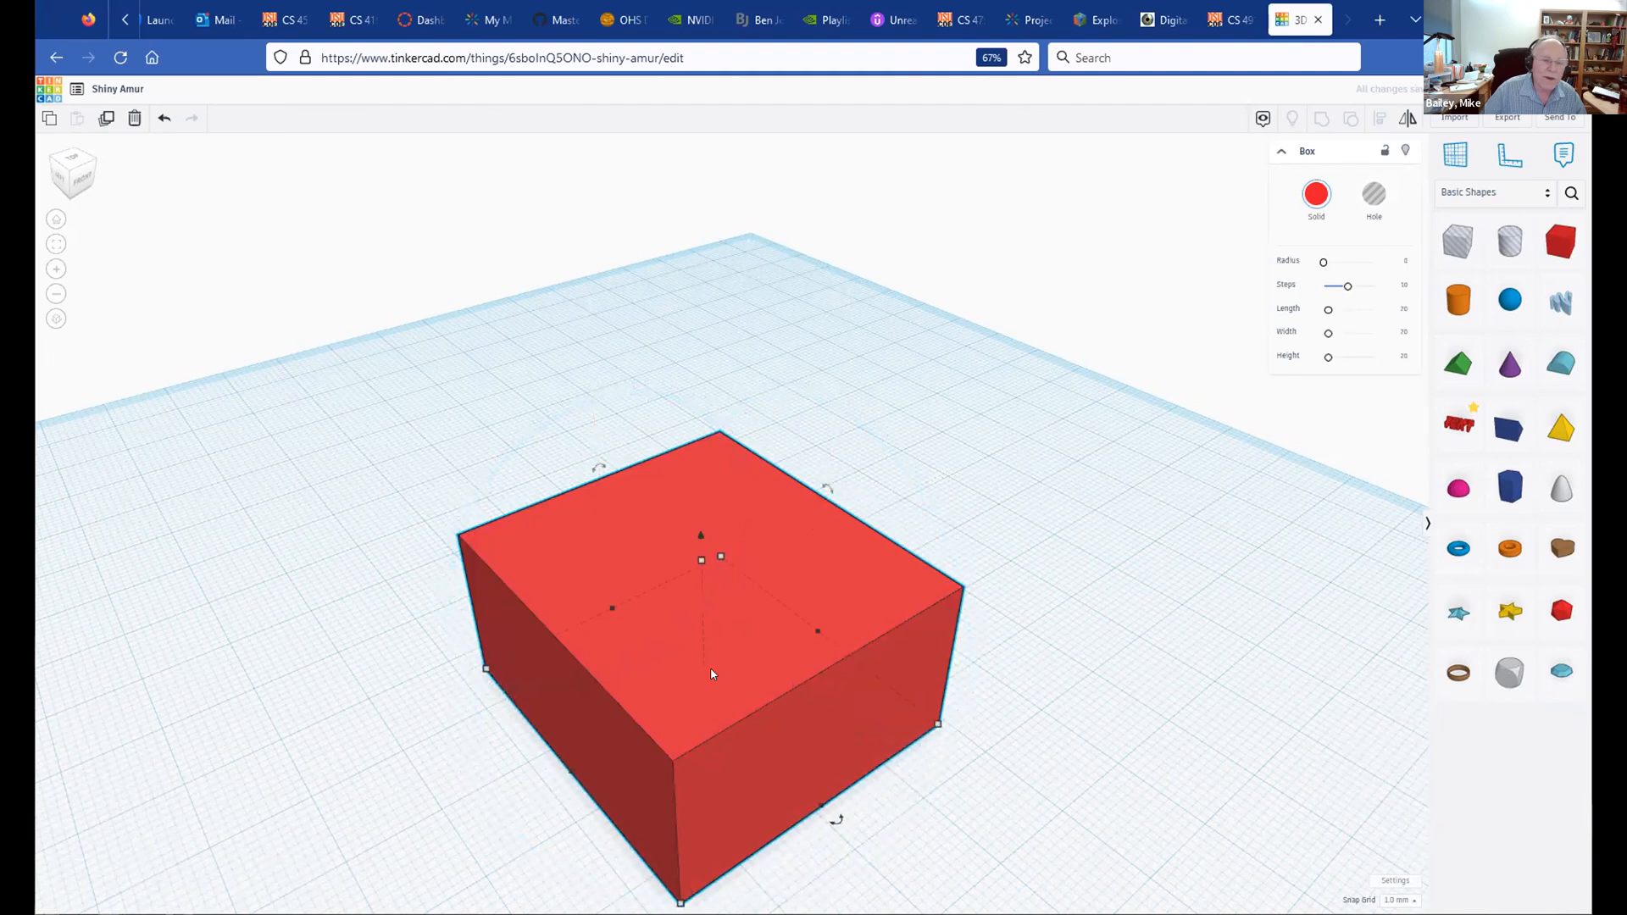
pyautogui.moveTo(698, 561)
pyautogui.moveTo(699, 561)
pyautogui.mouseDown()
pyautogui.moveTo(719, 480)
pyautogui.moveTo(701, 530)
pyautogui.mouseUp()
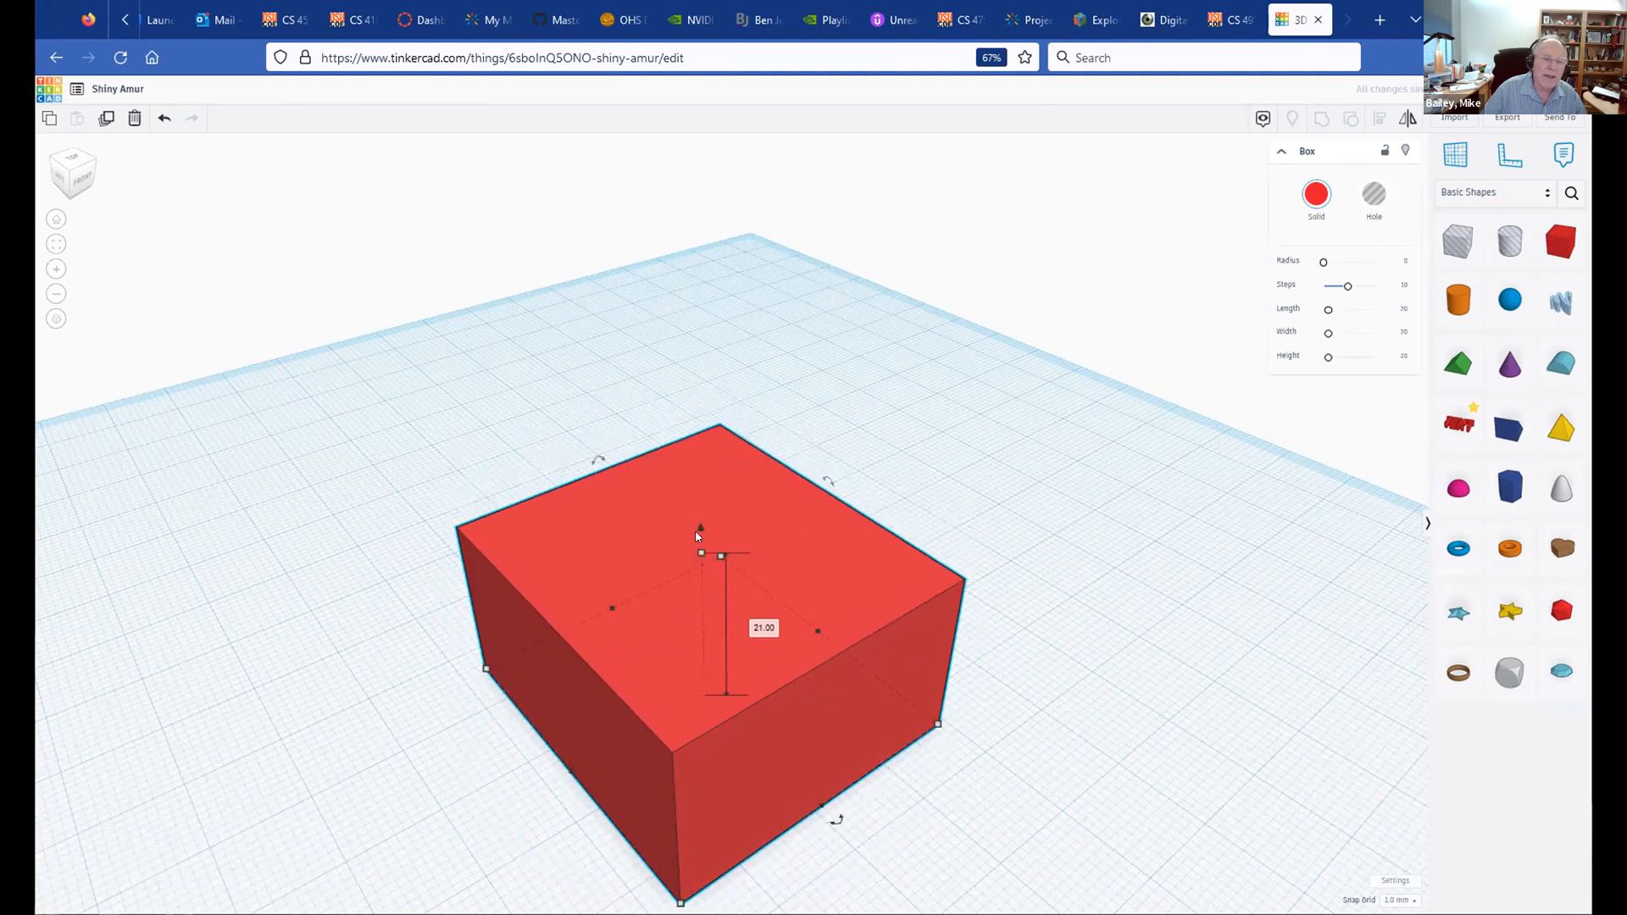
pyautogui.moveTo(699, 531); pyautogui.dragTo(703, 312)
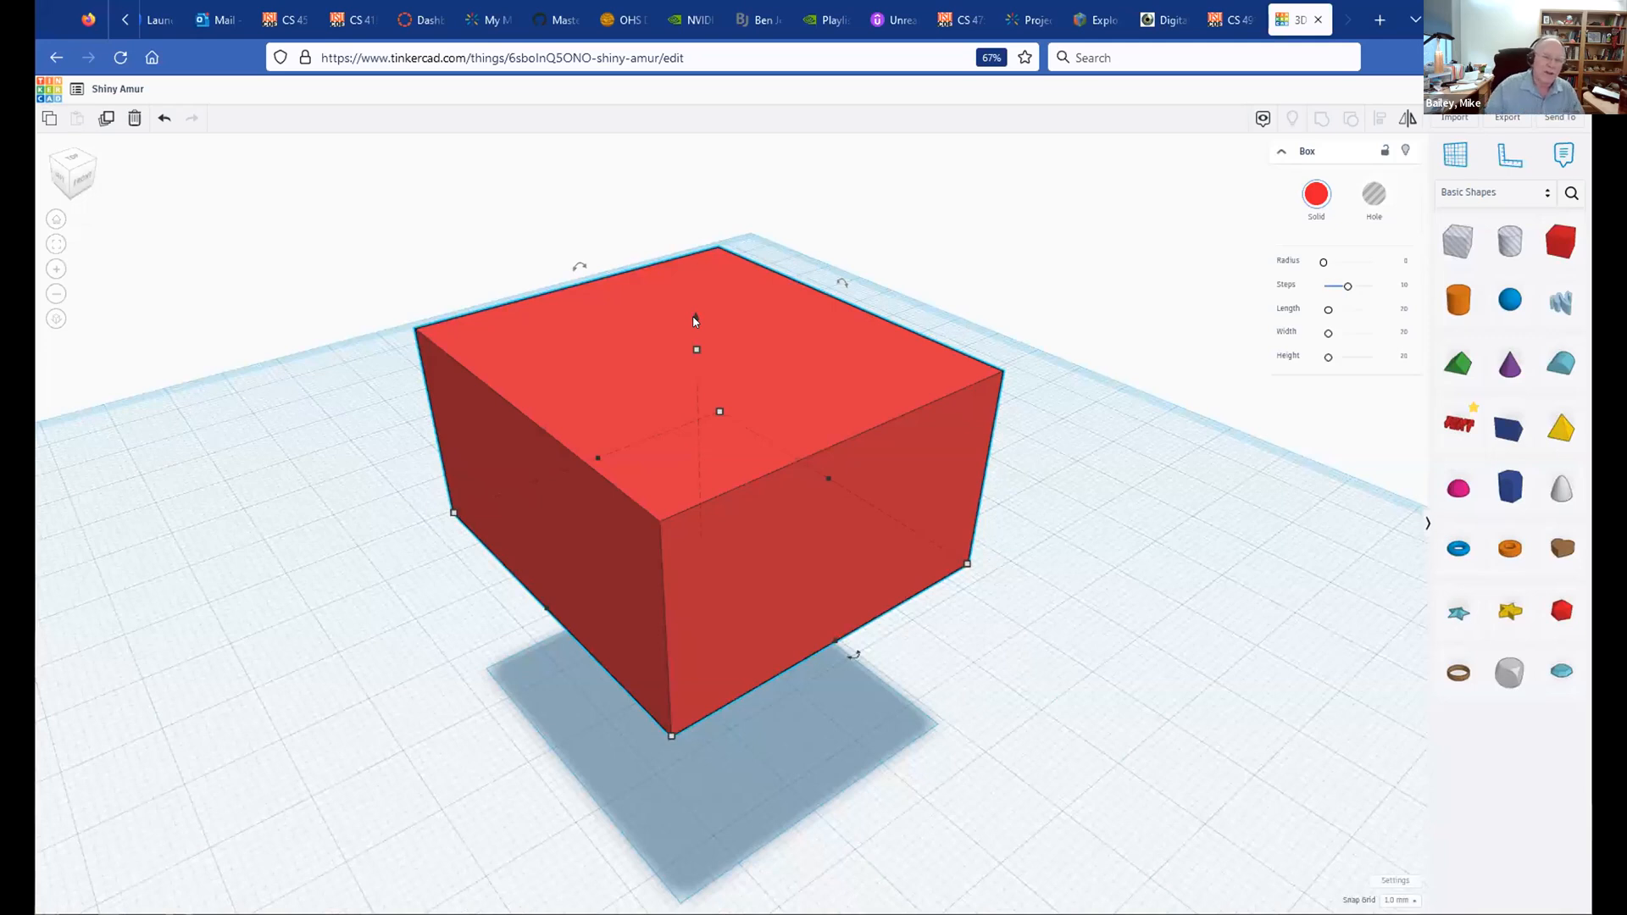
# Step: Move the box back down onto the workplane toward the back-left
pyautogui.moveTo(693, 319); pyautogui.dragTo(705, 519)
pyautogui.moveTo(607, 501); pyautogui.dragTo(546, 464)
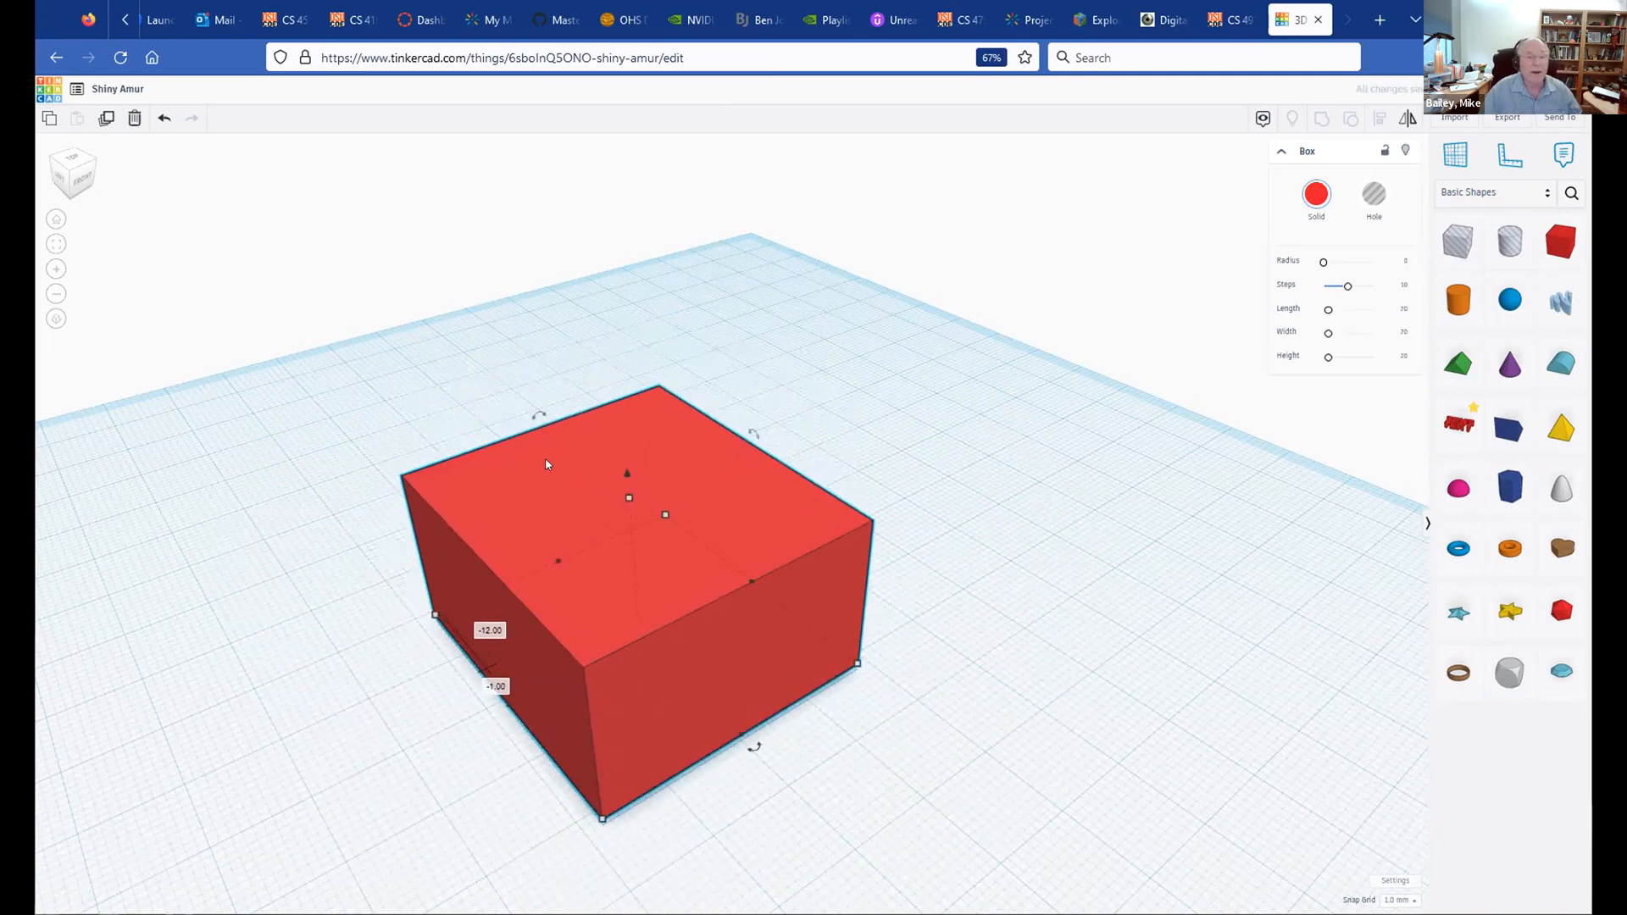
pyautogui.moveTo(546, 464)
pyautogui.mouseDown()
pyautogui.moveTo(392, 575)
pyautogui.moveTo(862, 473)
pyautogui.moveTo(502, 284)
pyautogui.moveTo(765, 544)
pyautogui.moveTo(729, 373)
pyautogui.moveTo(392, 432)
pyautogui.moveTo(537, 446)
pyautogui.moveTo(539, 388)
pyautogui.moveTo(538, 456)
pyautogui.mouseUp()
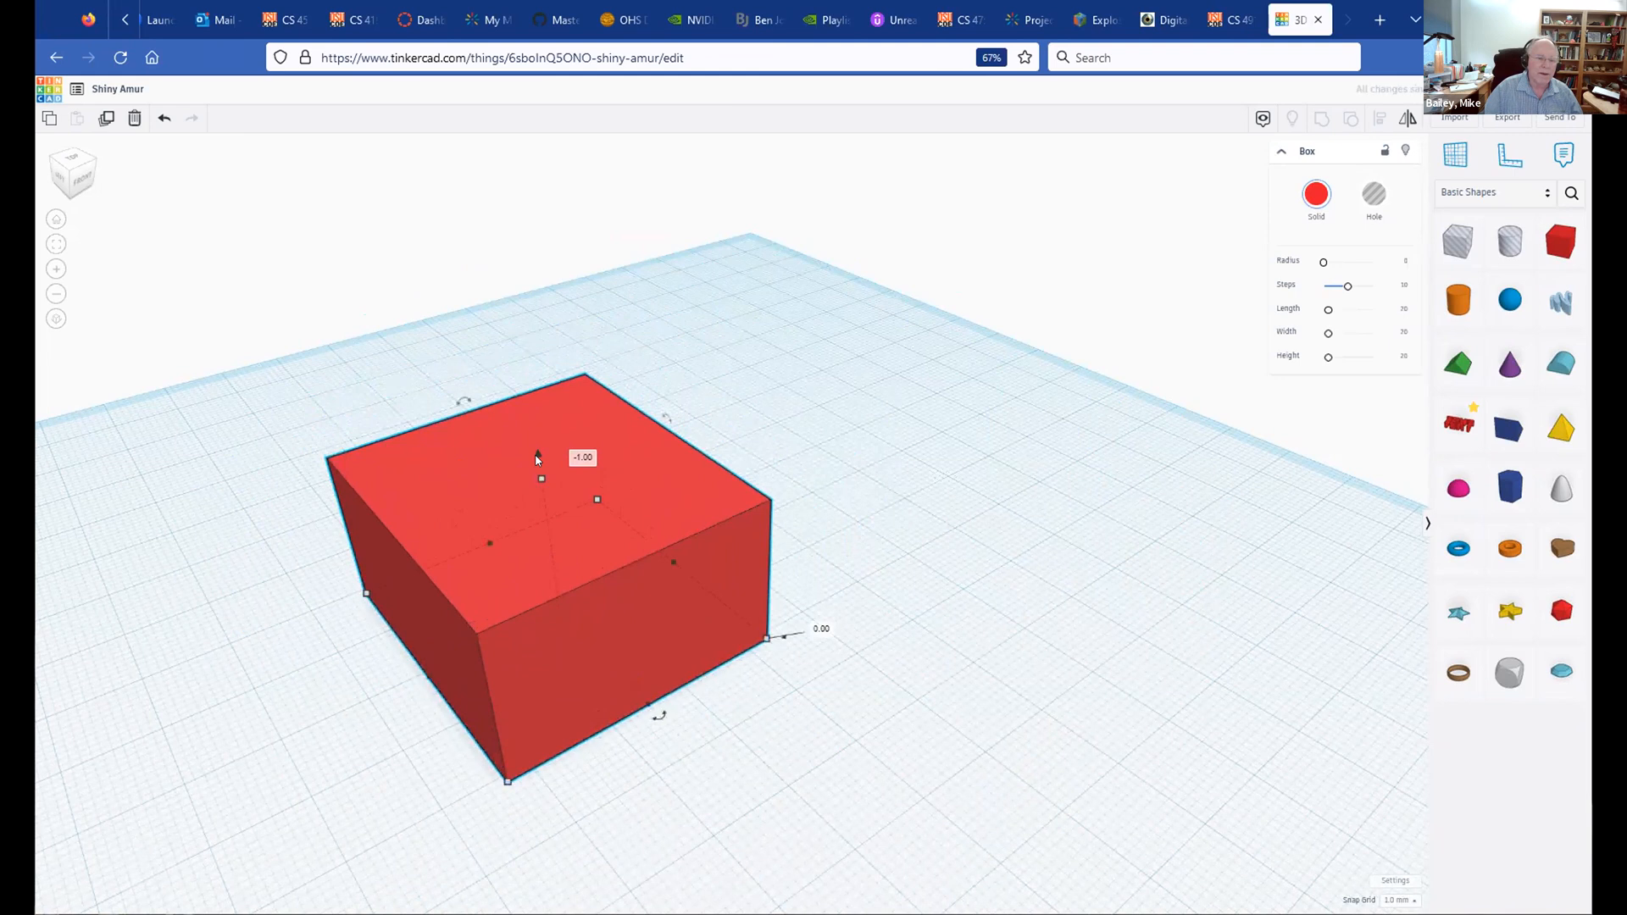
# Step: Recolour the box blue from the Solid colour presets
pyautogui.click(782, 416)
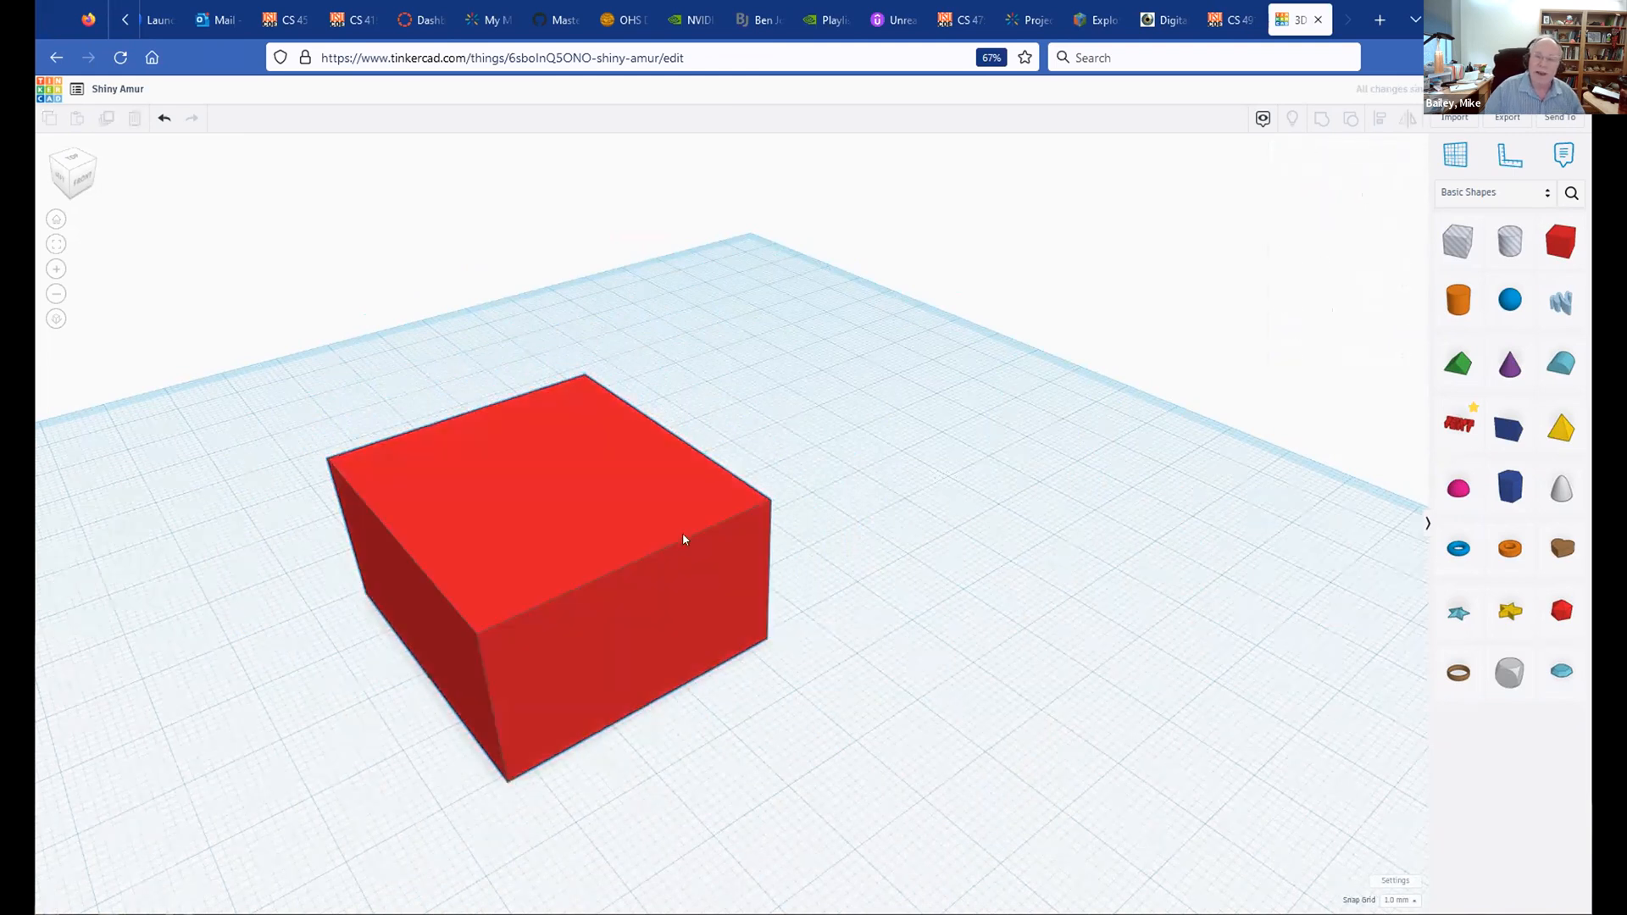
pyautogui.click(490, 519)
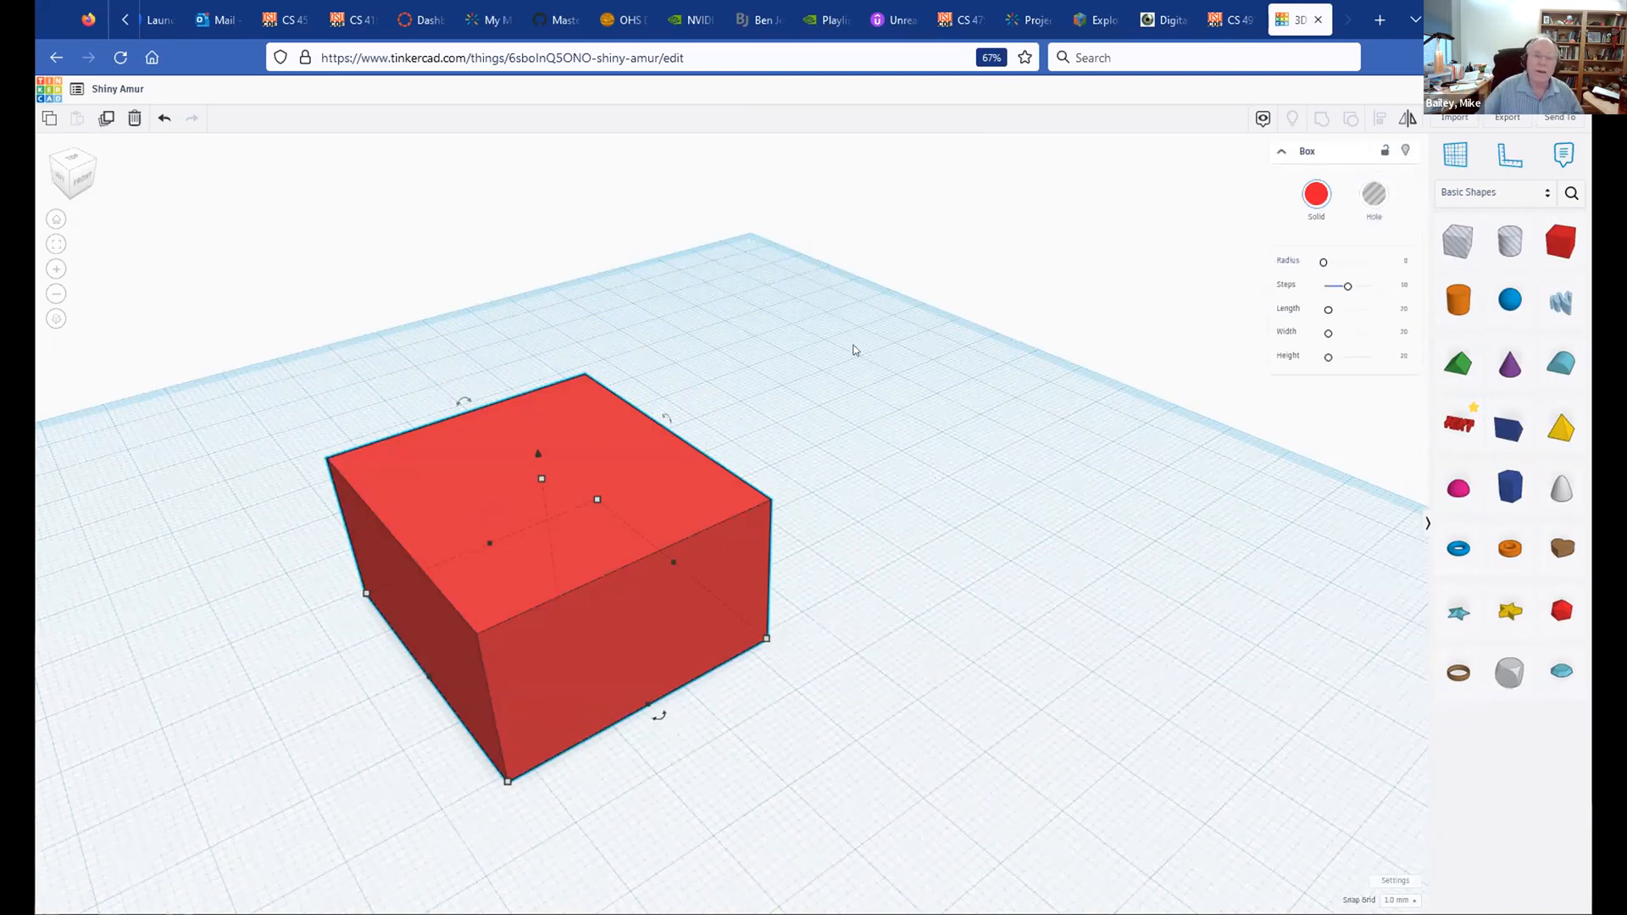
pyautogui.click(1316, 194)
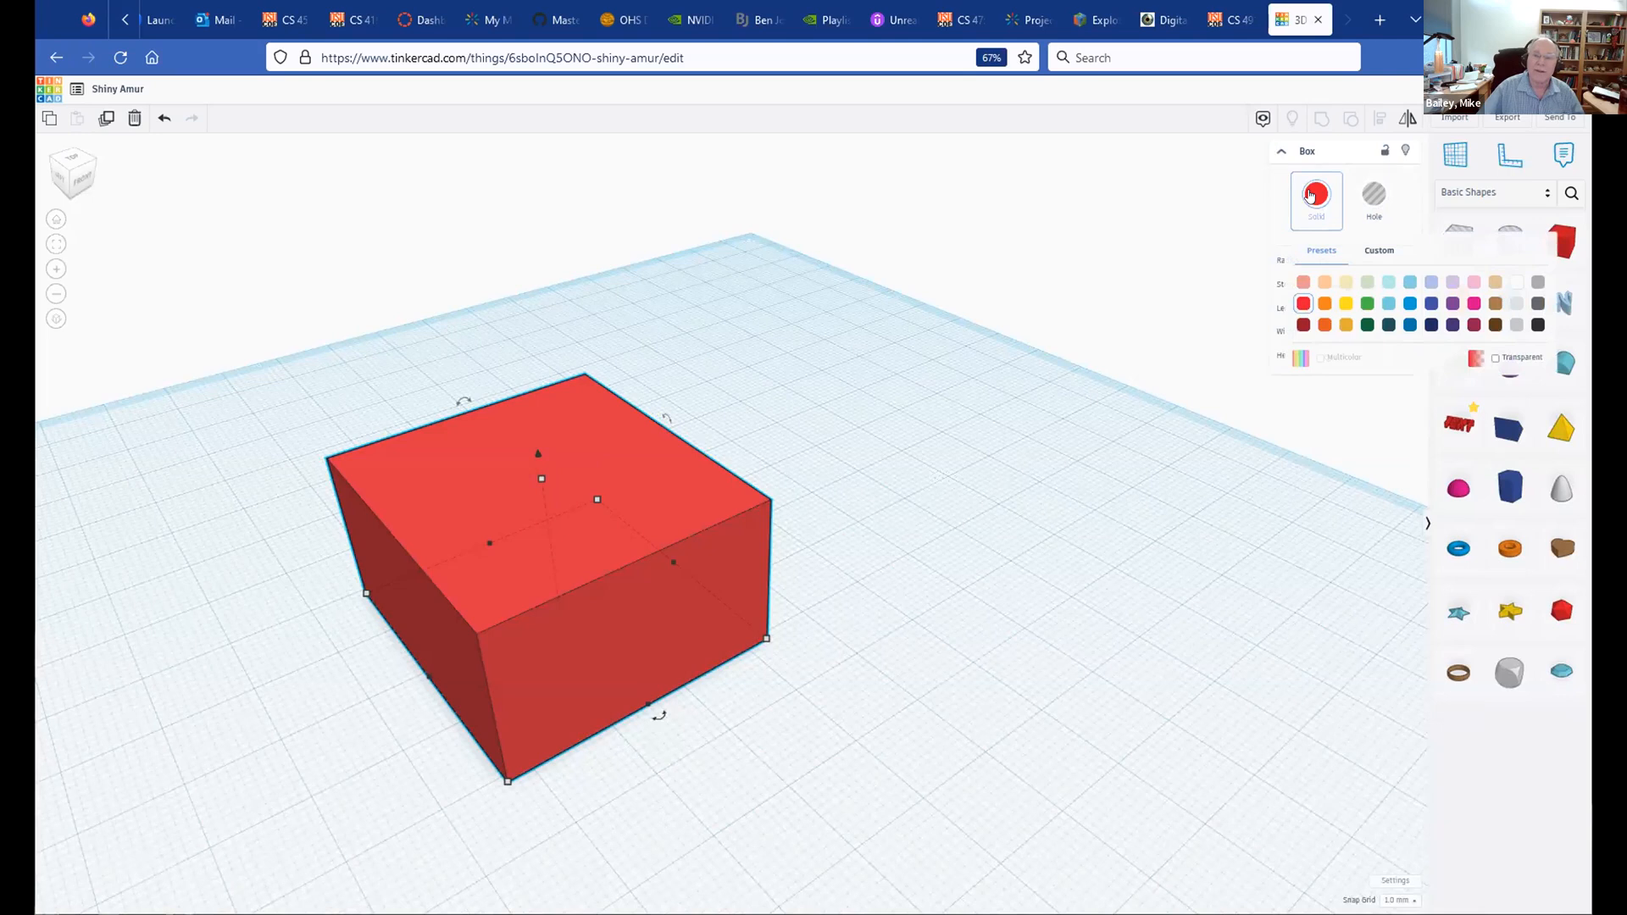
pyautogui.click(1407, 299)
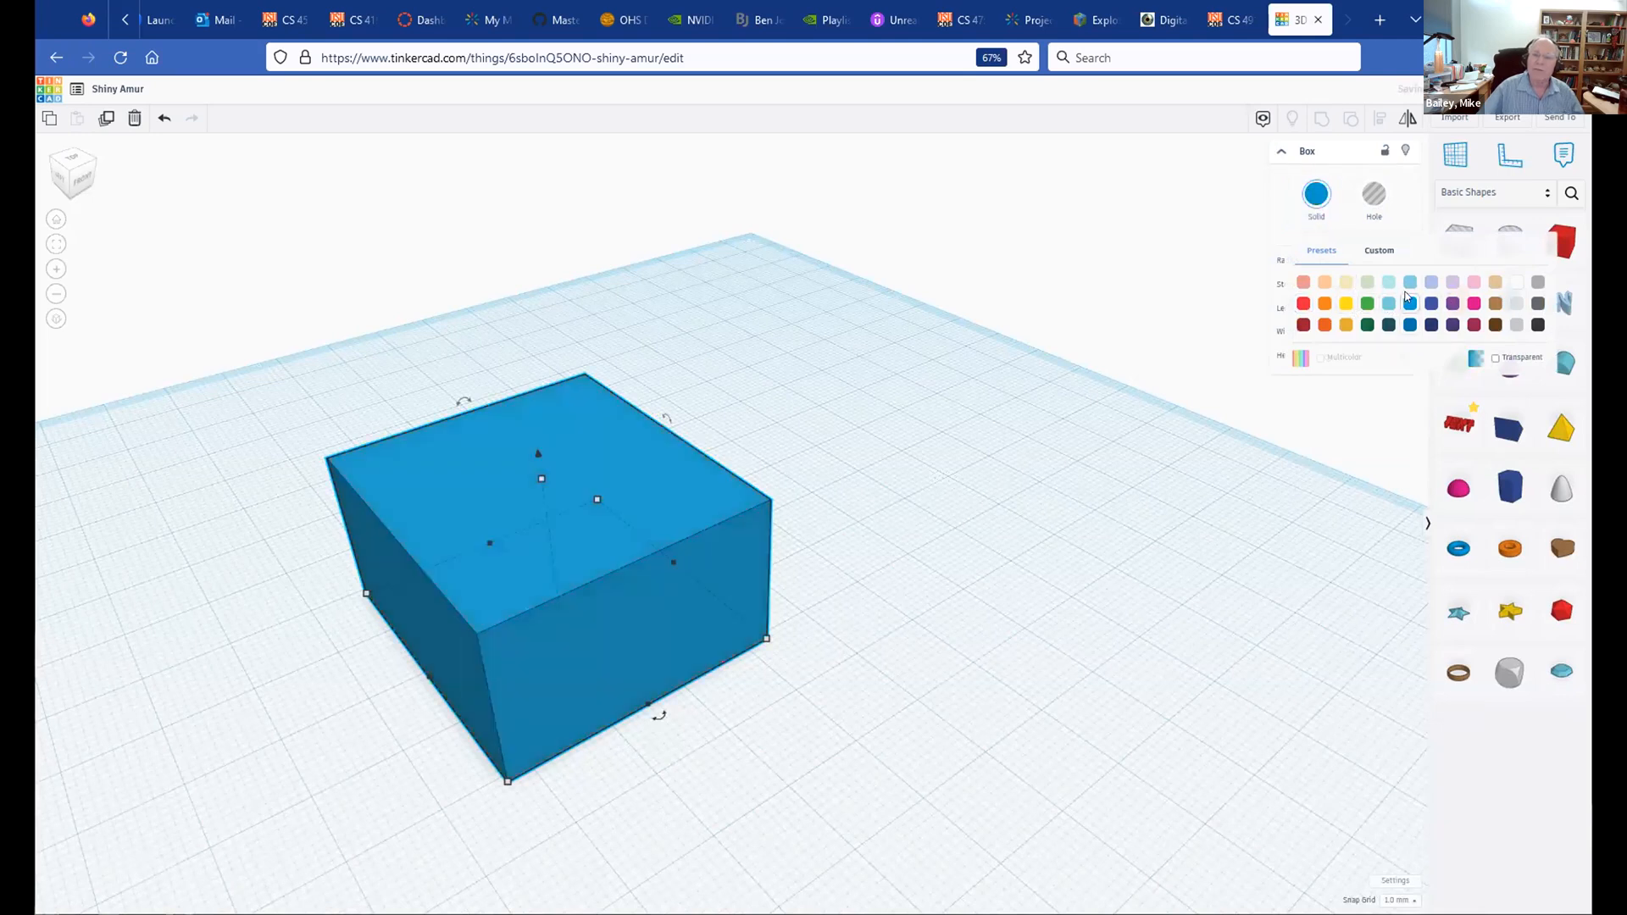
pyautogui.click(722, 338)
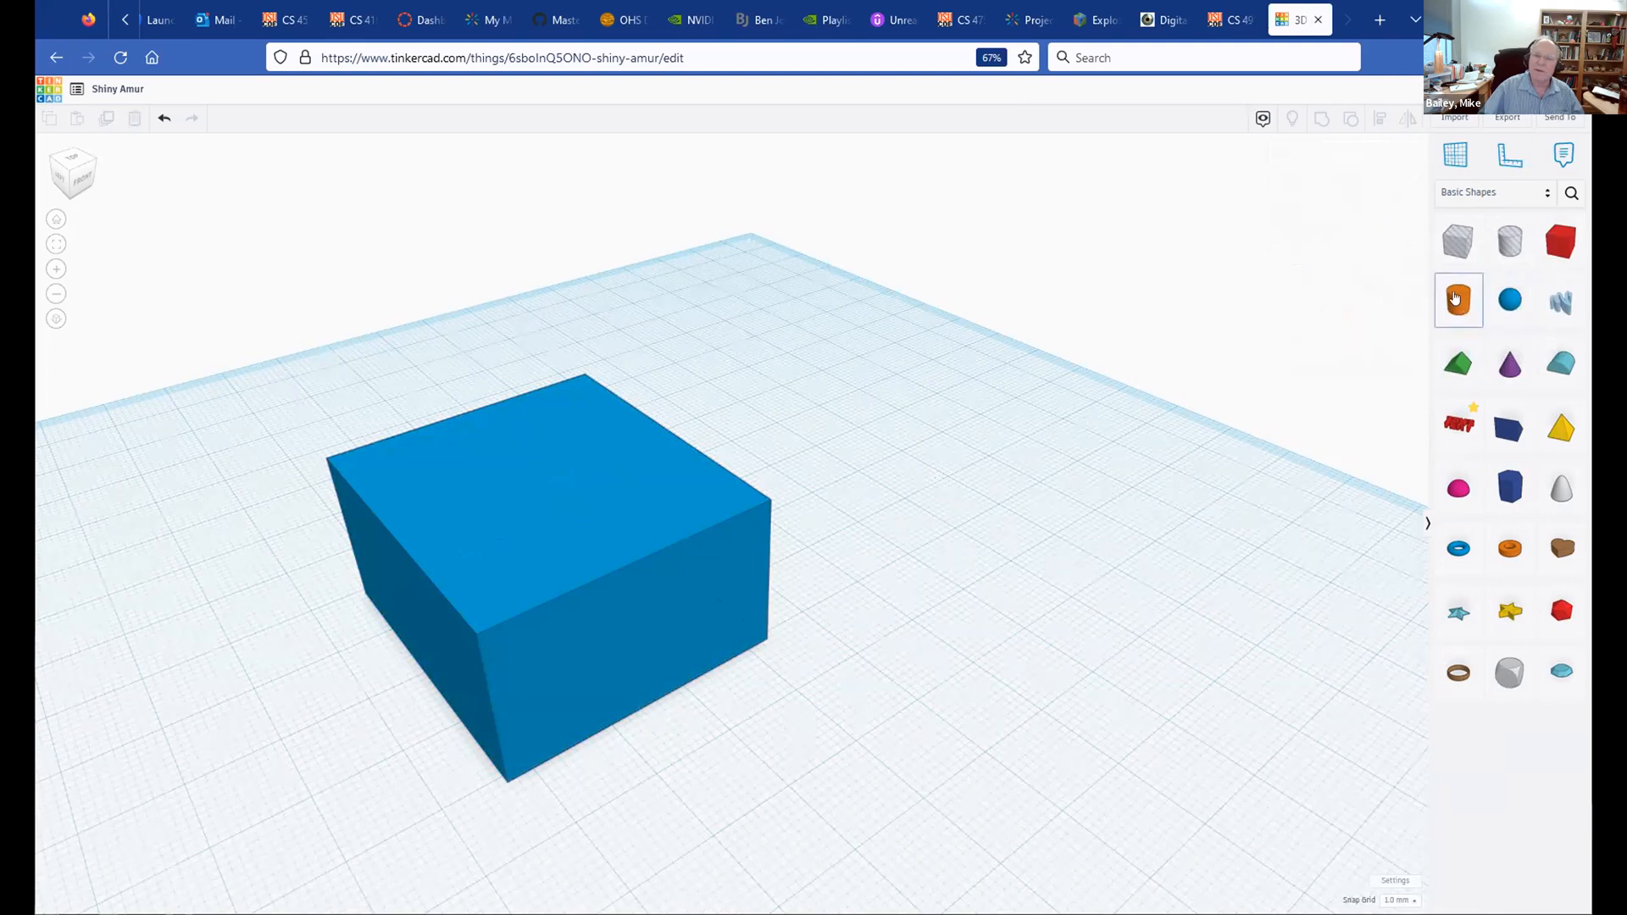
# Step: Add a cylinder on the box's front edge, raise it to 25 tall, and marquee-select both shapes
pyautogui.moveTo(1419, 343); pyautogui.dragTo(636, 692)
pyautogui.moveTo(623, 559); pyautogui.dragTo(620, 505)
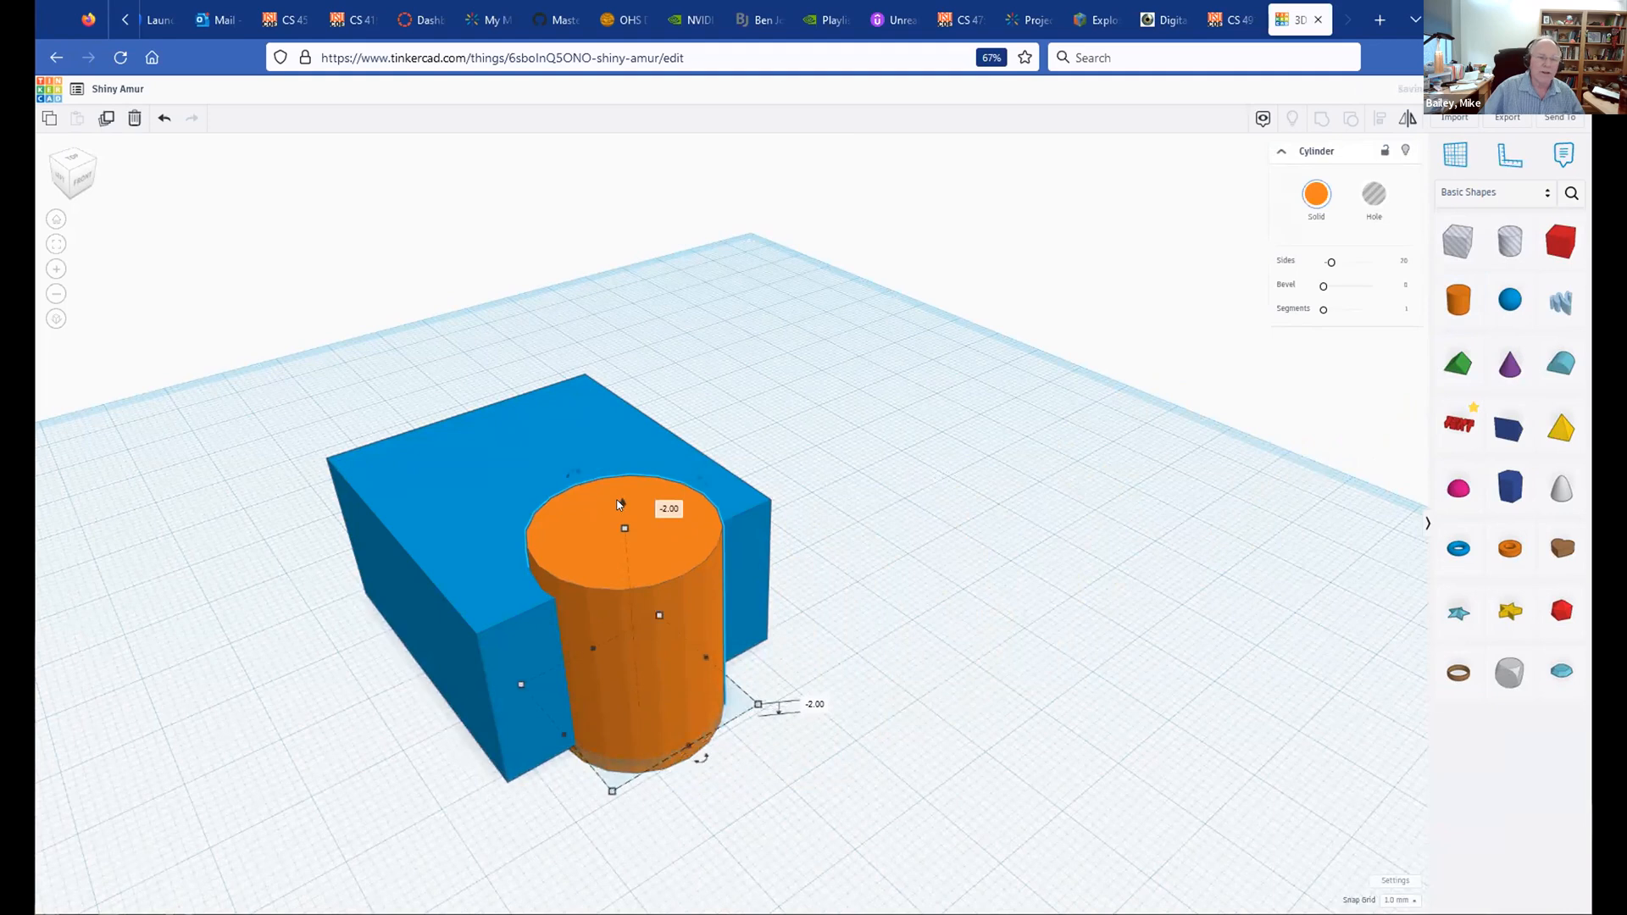
pyautogui.click(873, 529)
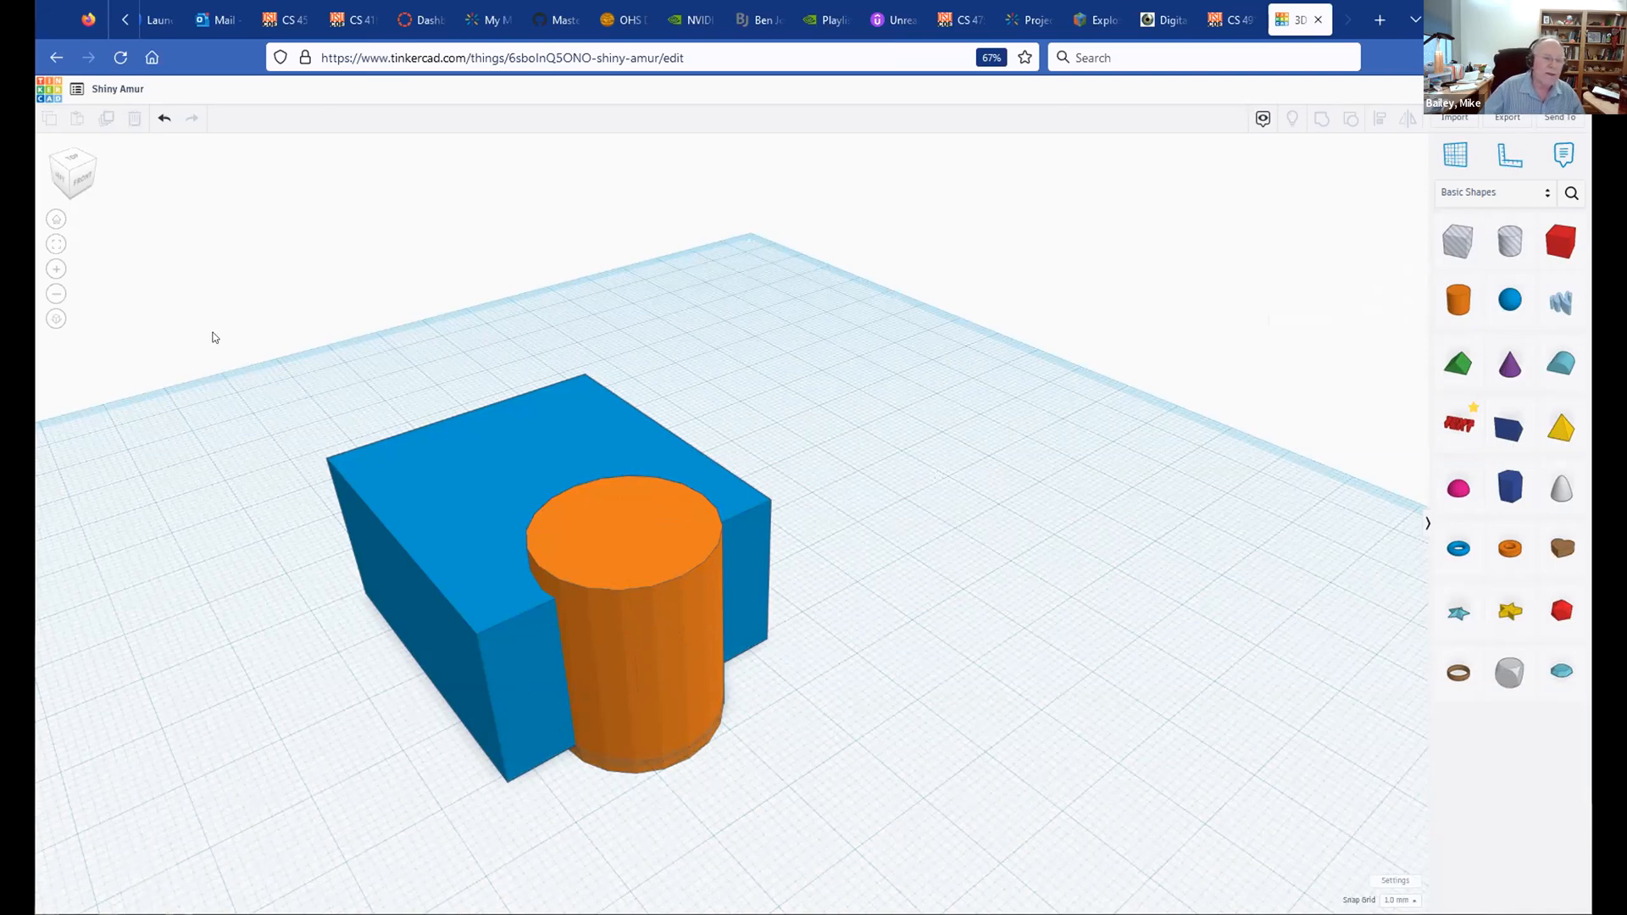
pyautogui.moveTo(214, 390); pyautogui.dragTo(838, 817)
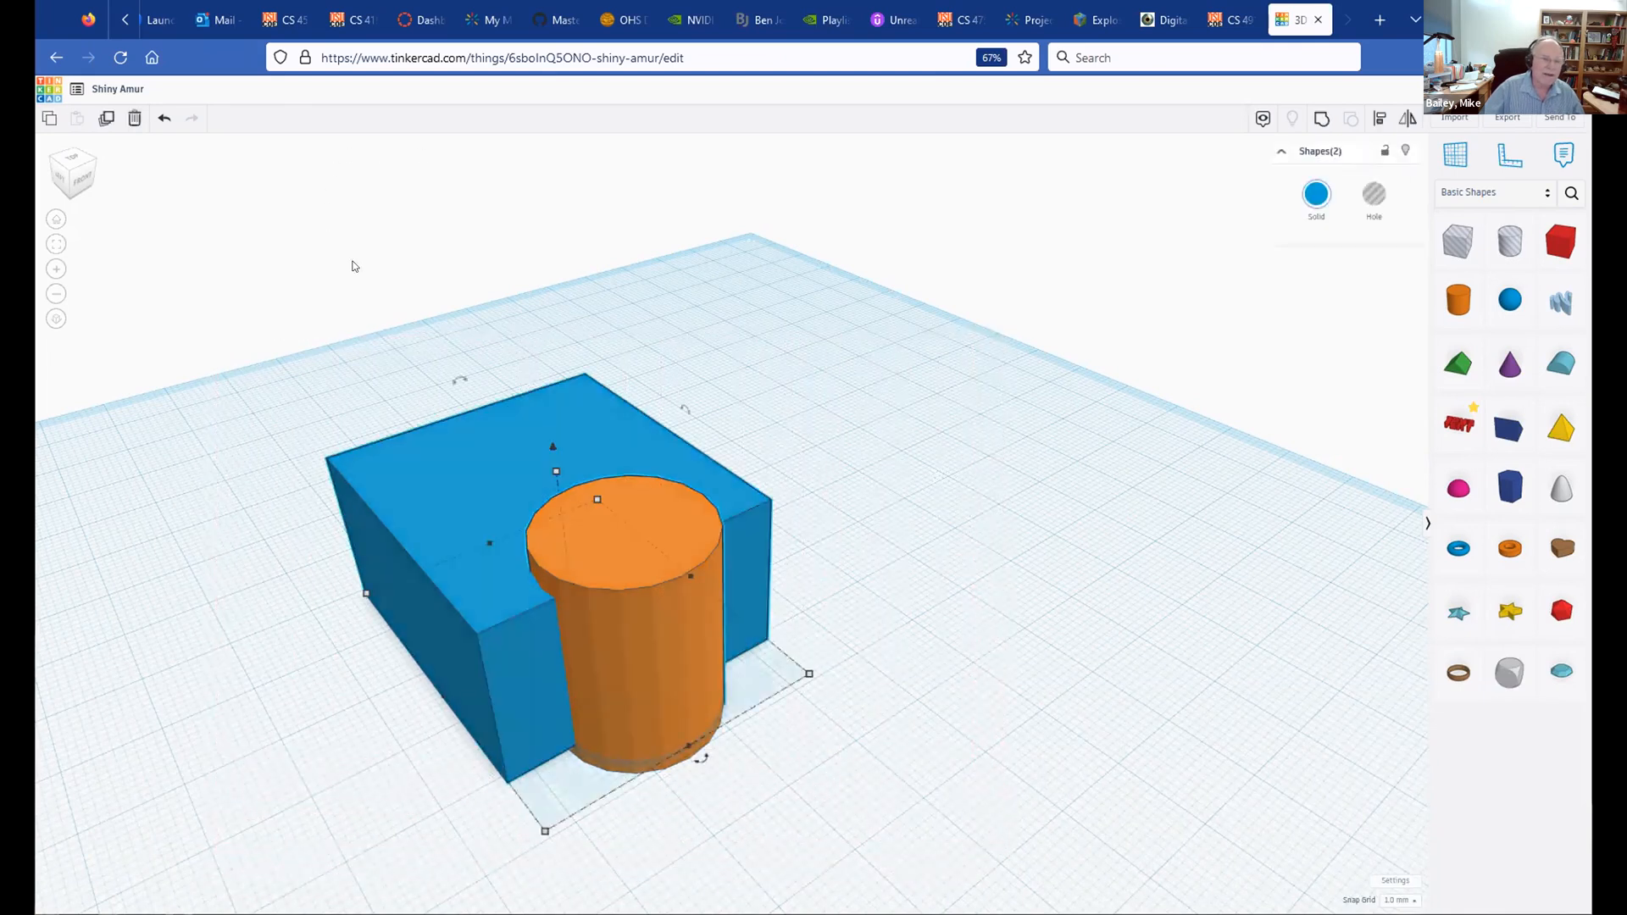
pyautogui.click(353, 263)
pyautogui.click(434, 438)
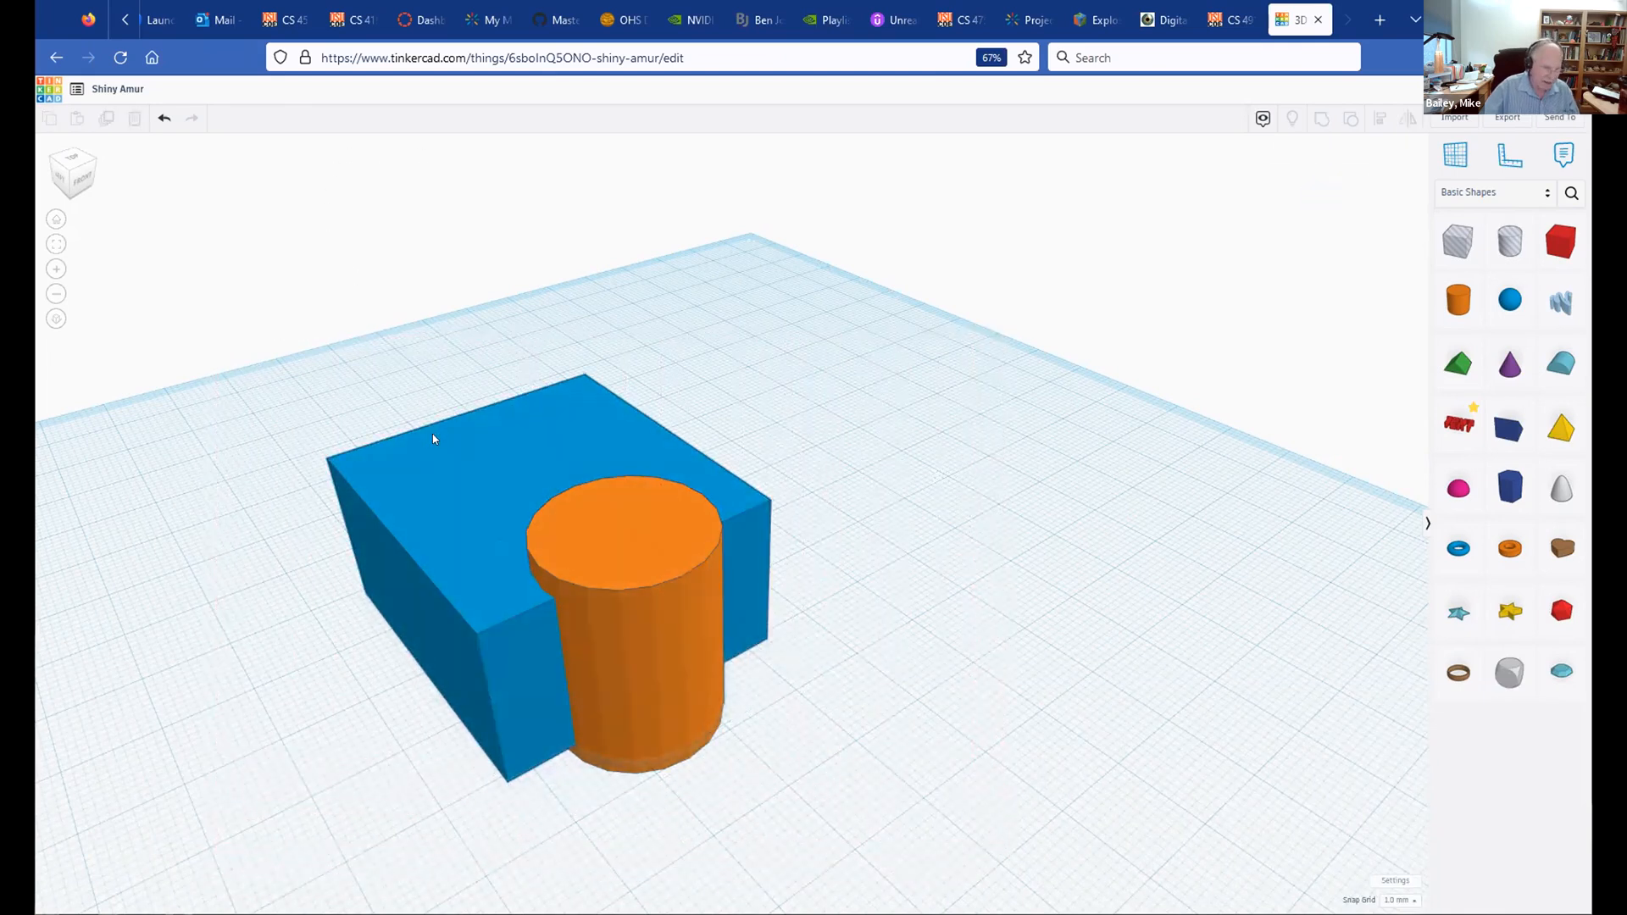
pyautogui.keyDown('shift'); pyautogui.click(597, 564); pyautogui.keyUp('shift')
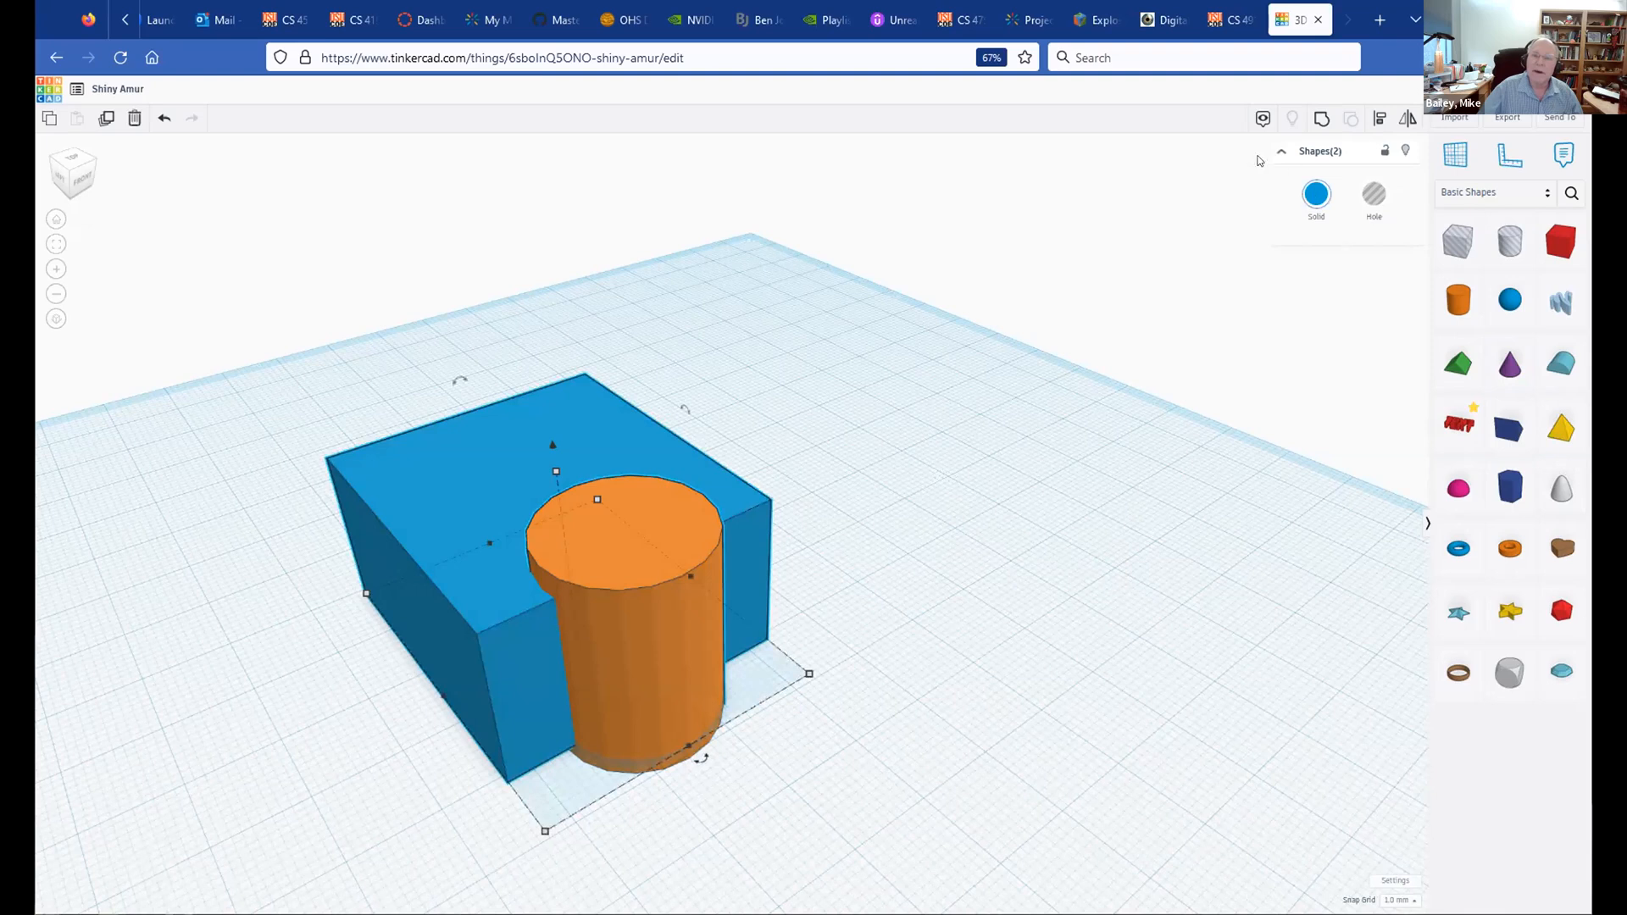
pyautogui.click(1321, 120)
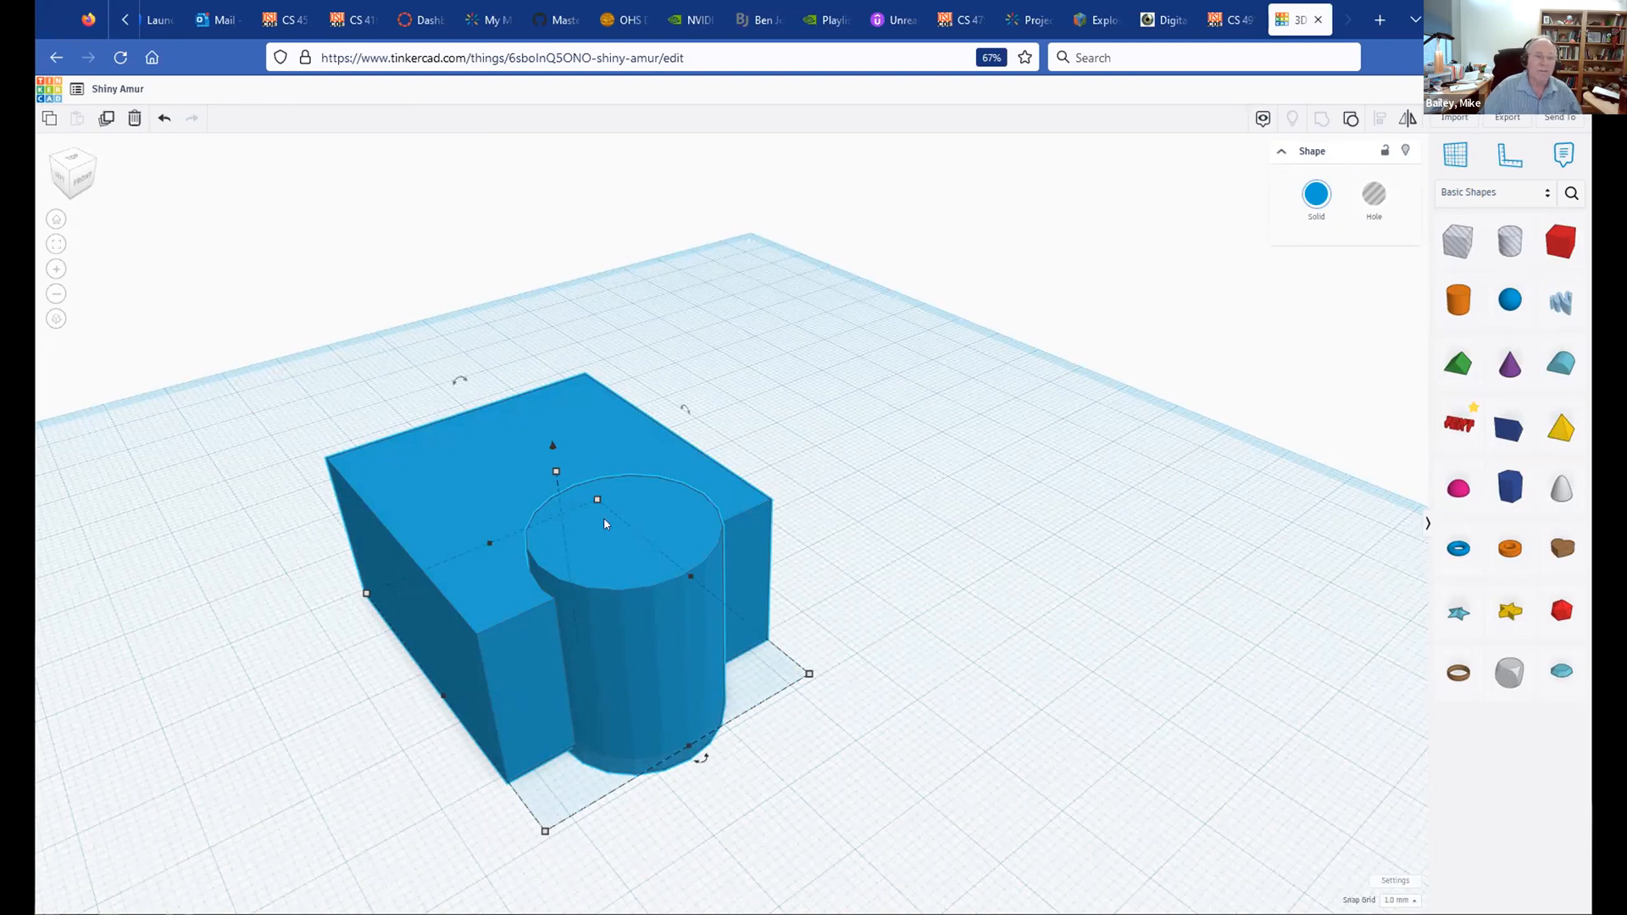
pyautogui.moveTo(634, 518); pyautogui.dragTo(627, 556)
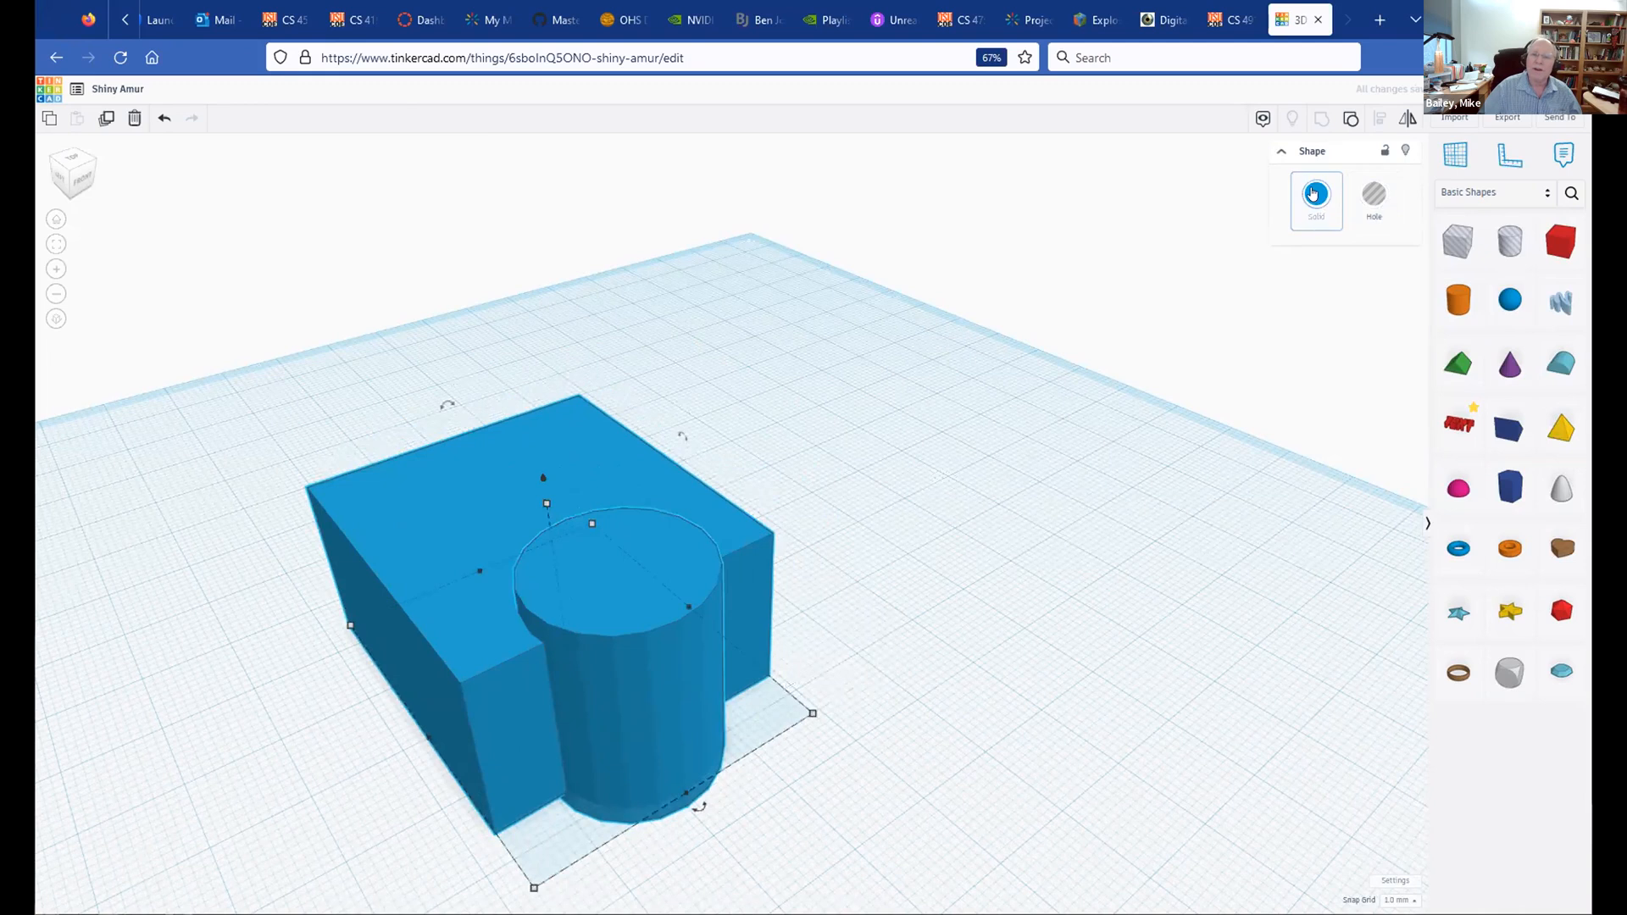
pyautogui.click(1313, 195)
pyautogui.click(1299, 359)
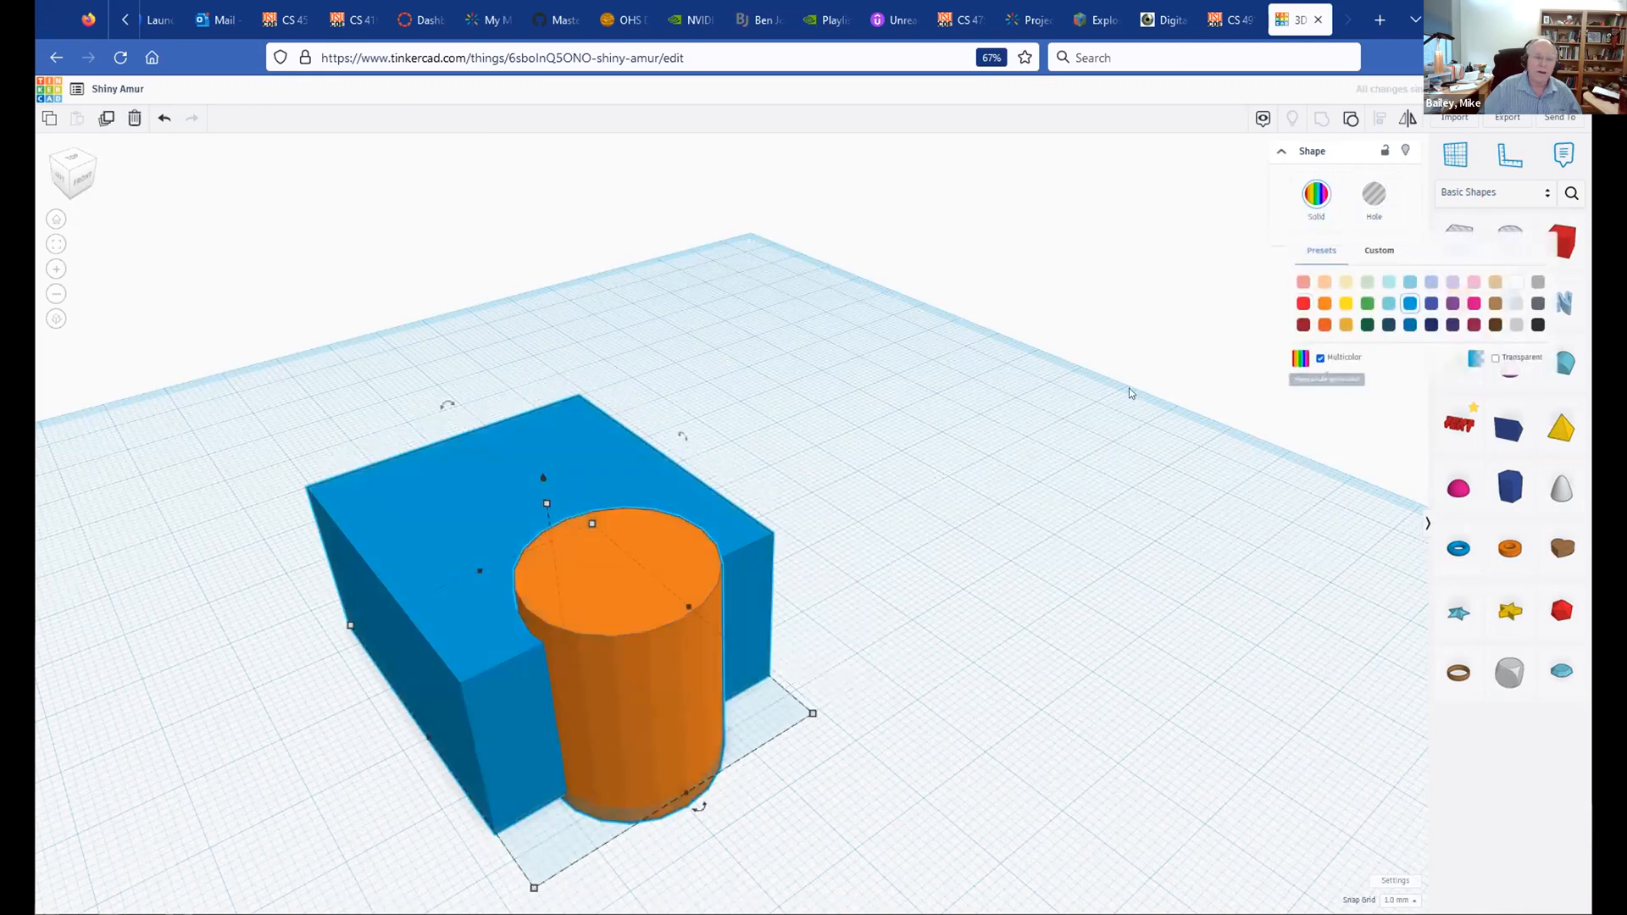
pyautogui.moveTo(552, 562); pyautogui.dragTo(580, 546)
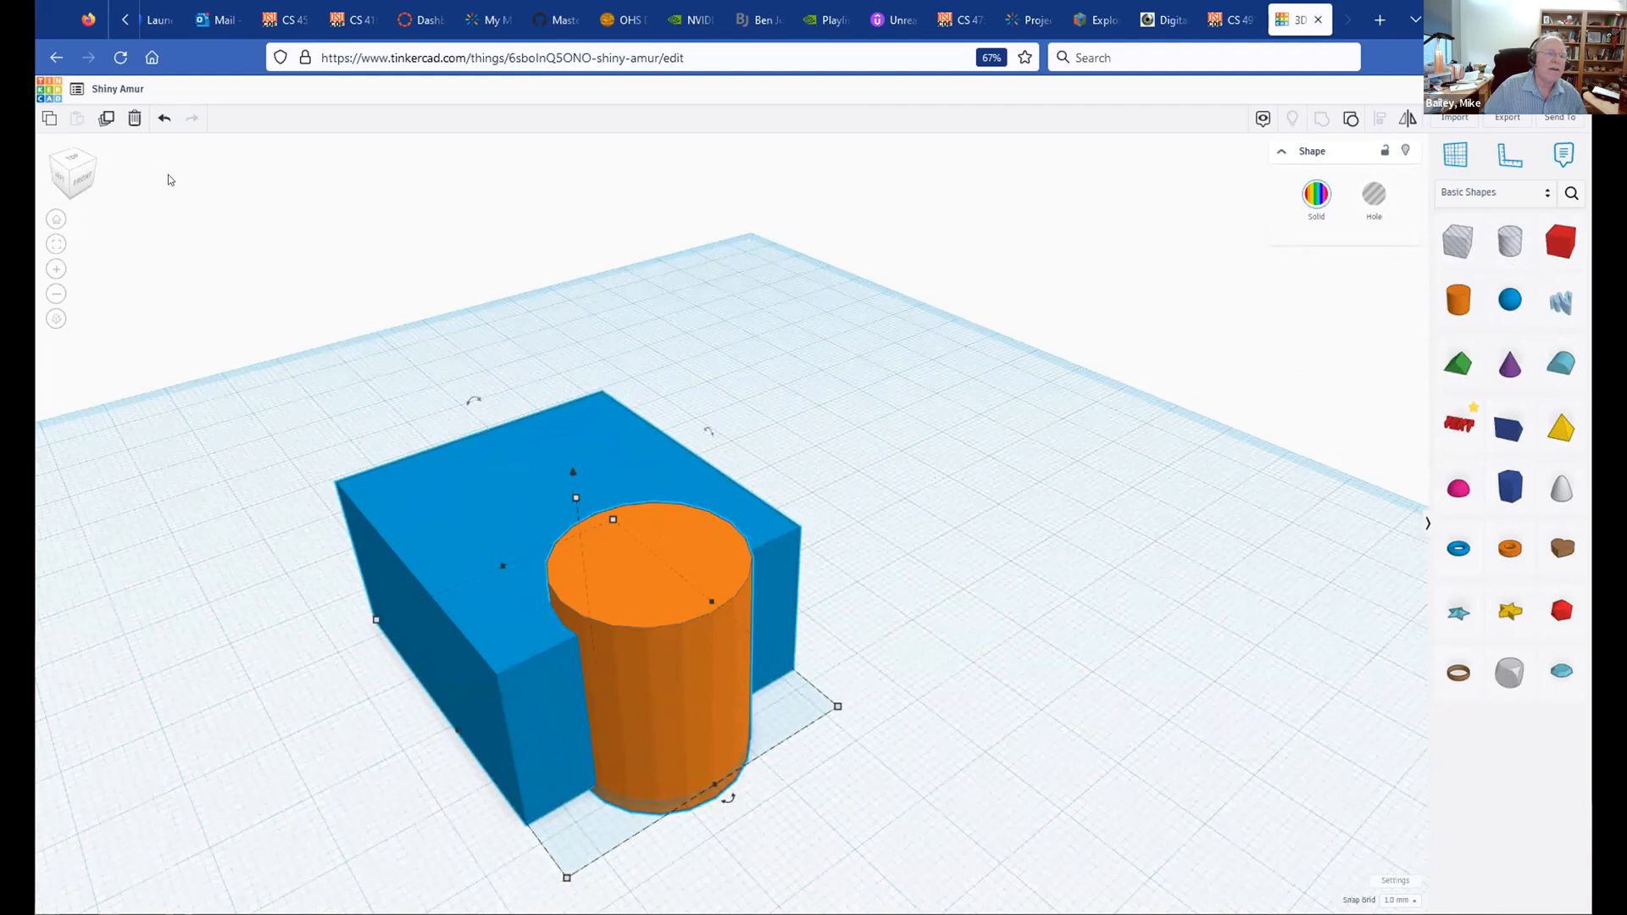
pyautogui.click(161, 123)
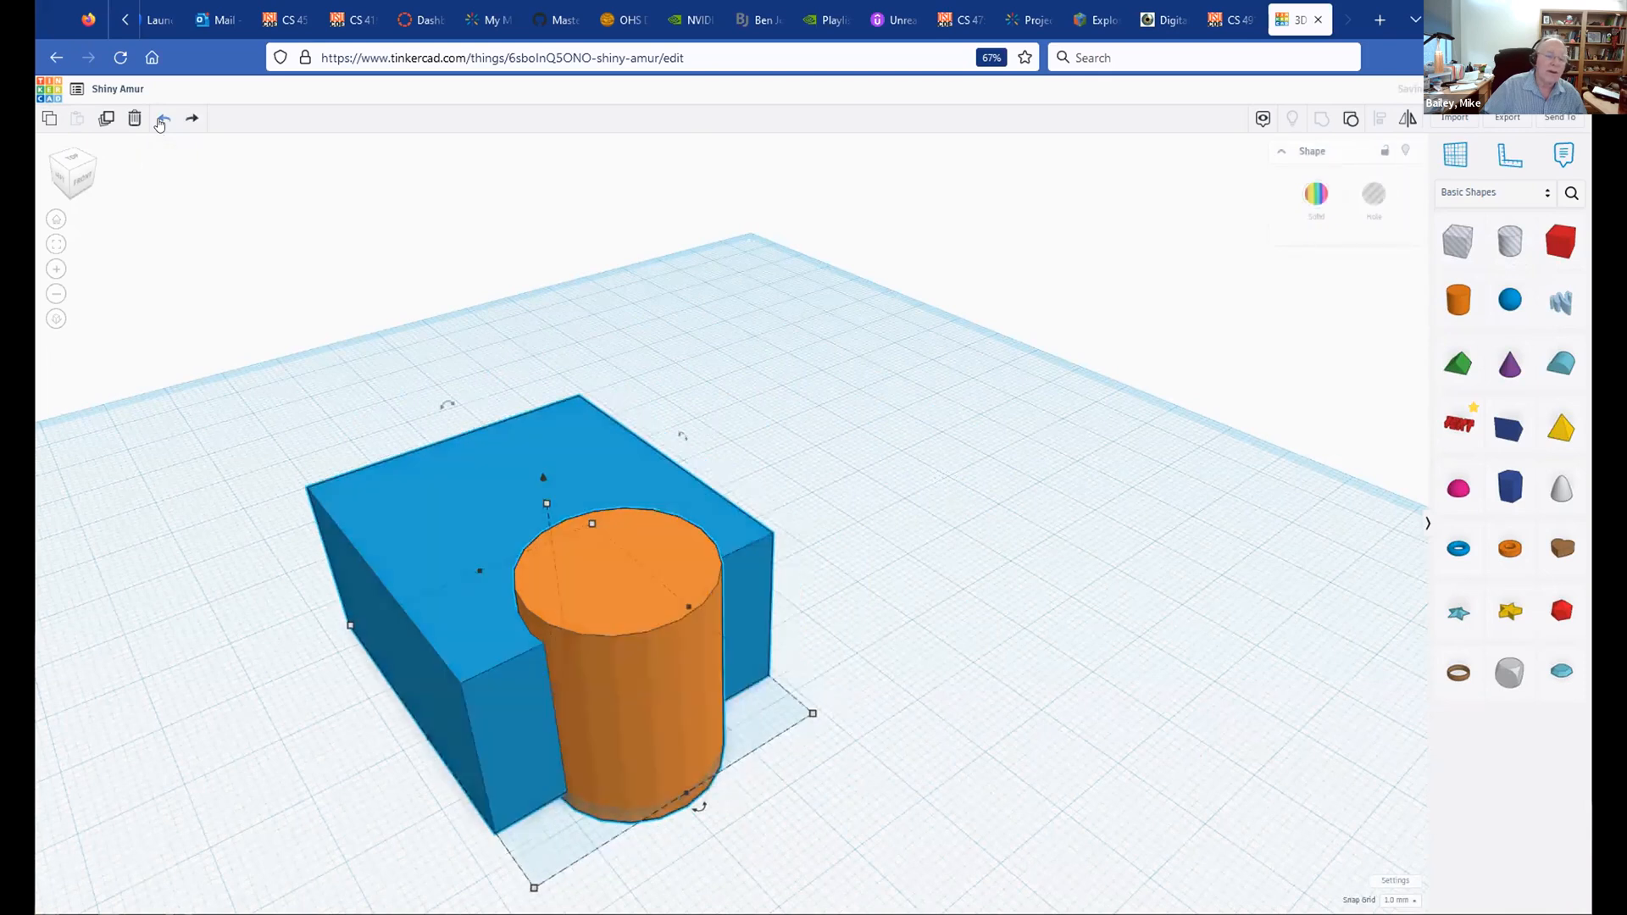
pyautogui.click(161, 124)
pyautogui.click(160, 123)
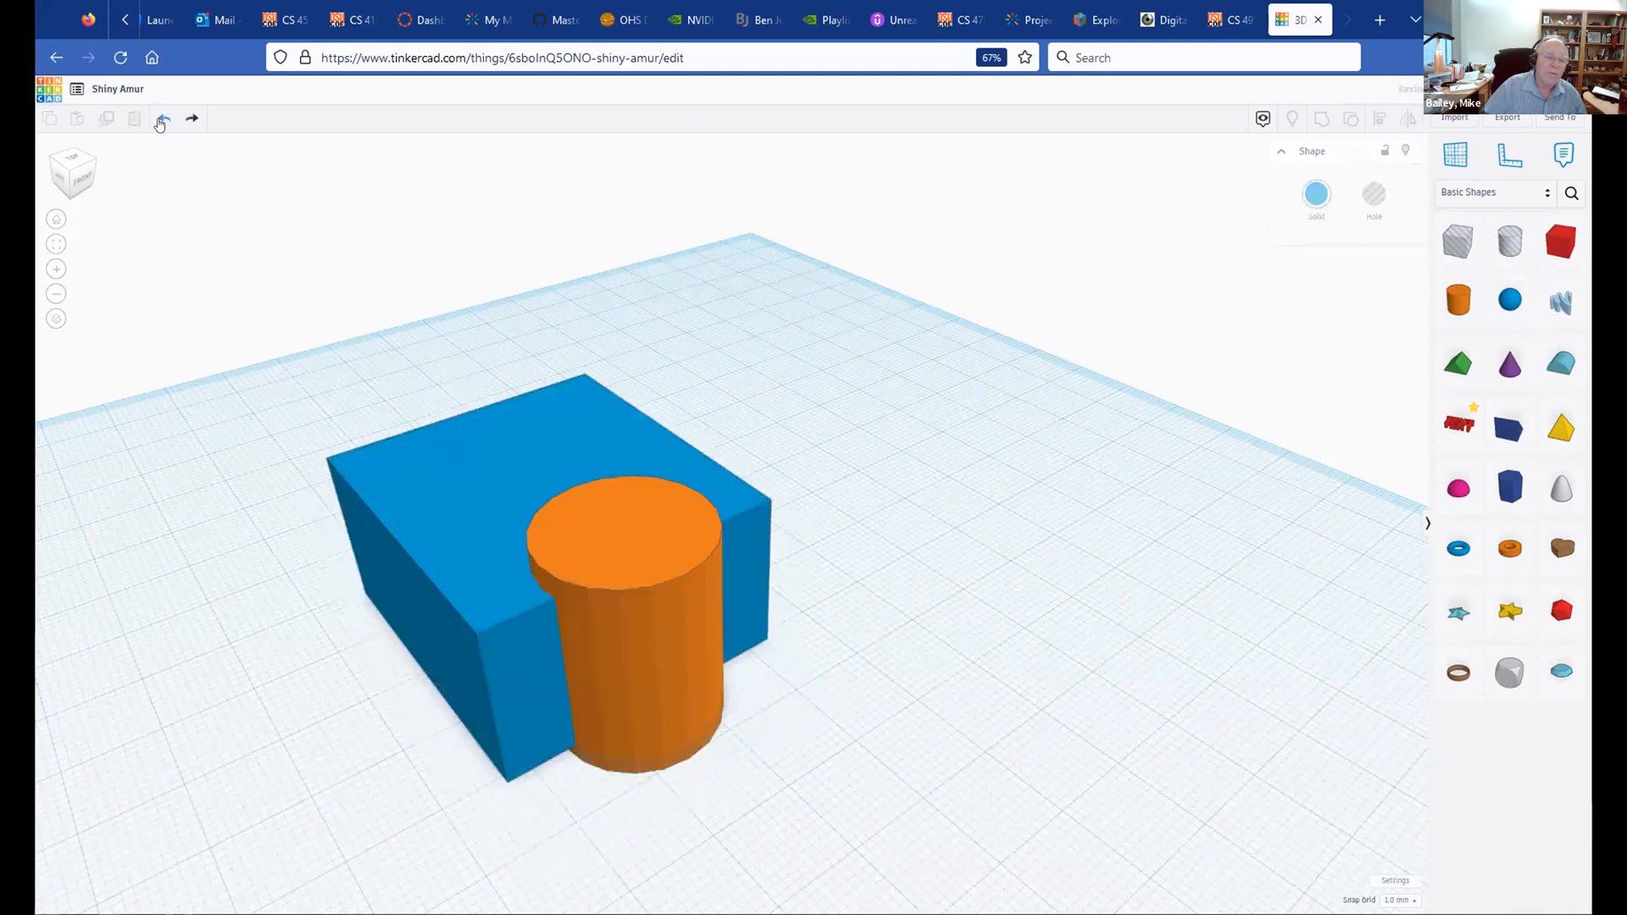
# Step: Make the orange cylinder a hole
pyautogui.moveTo(653, 569); pyautogui.dragTo(663, 581)
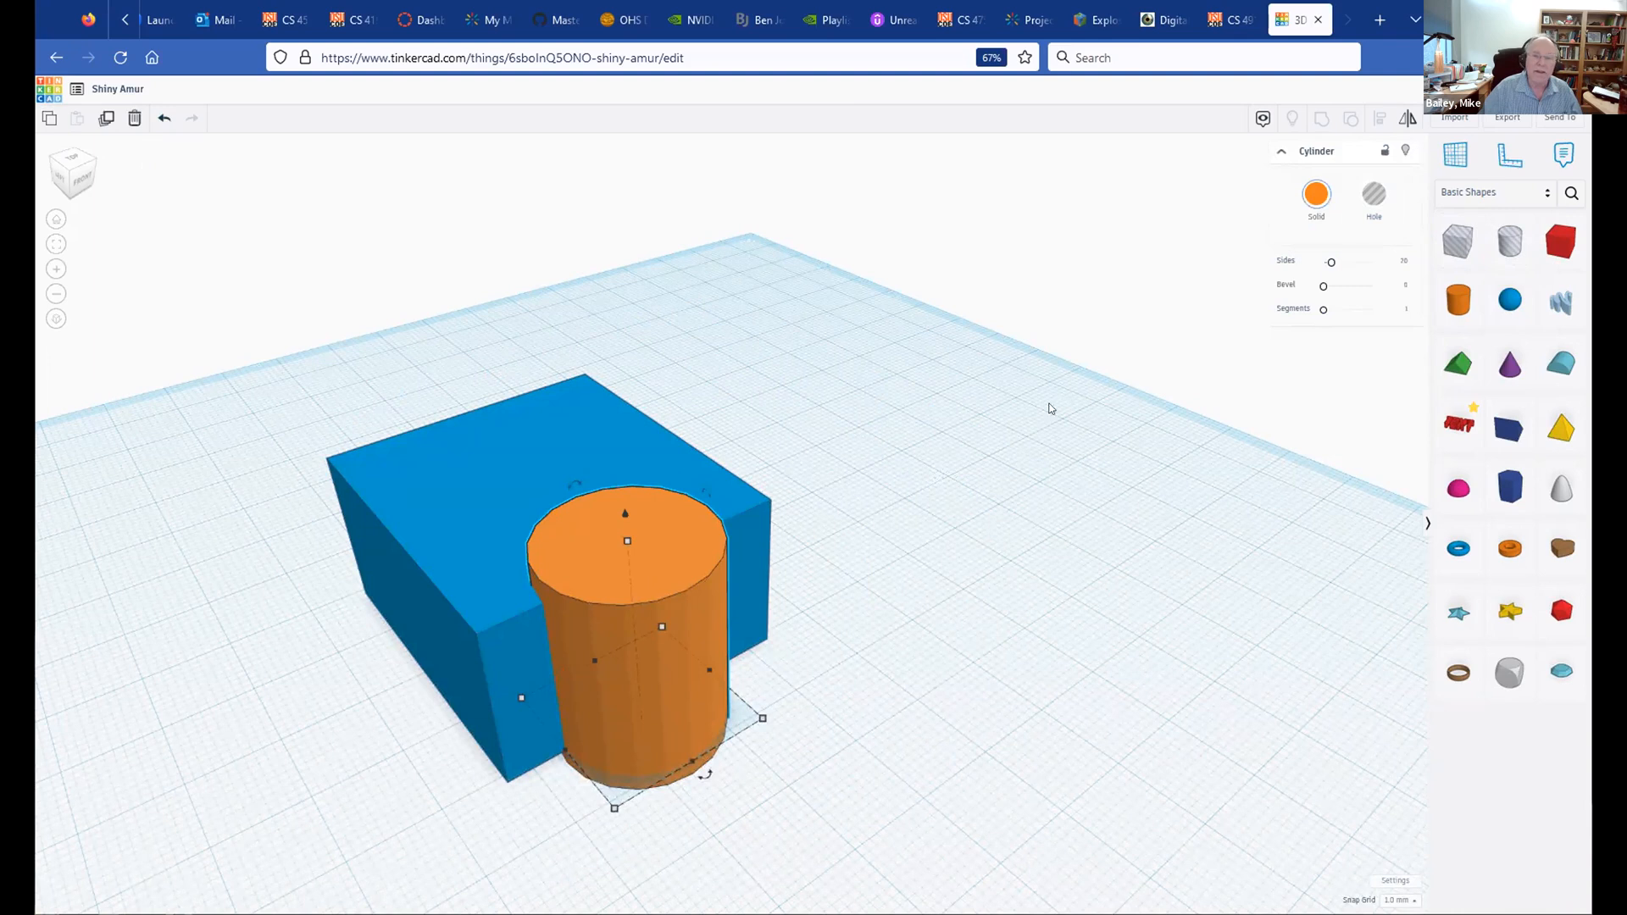
pyautogui.click(1369, 194)
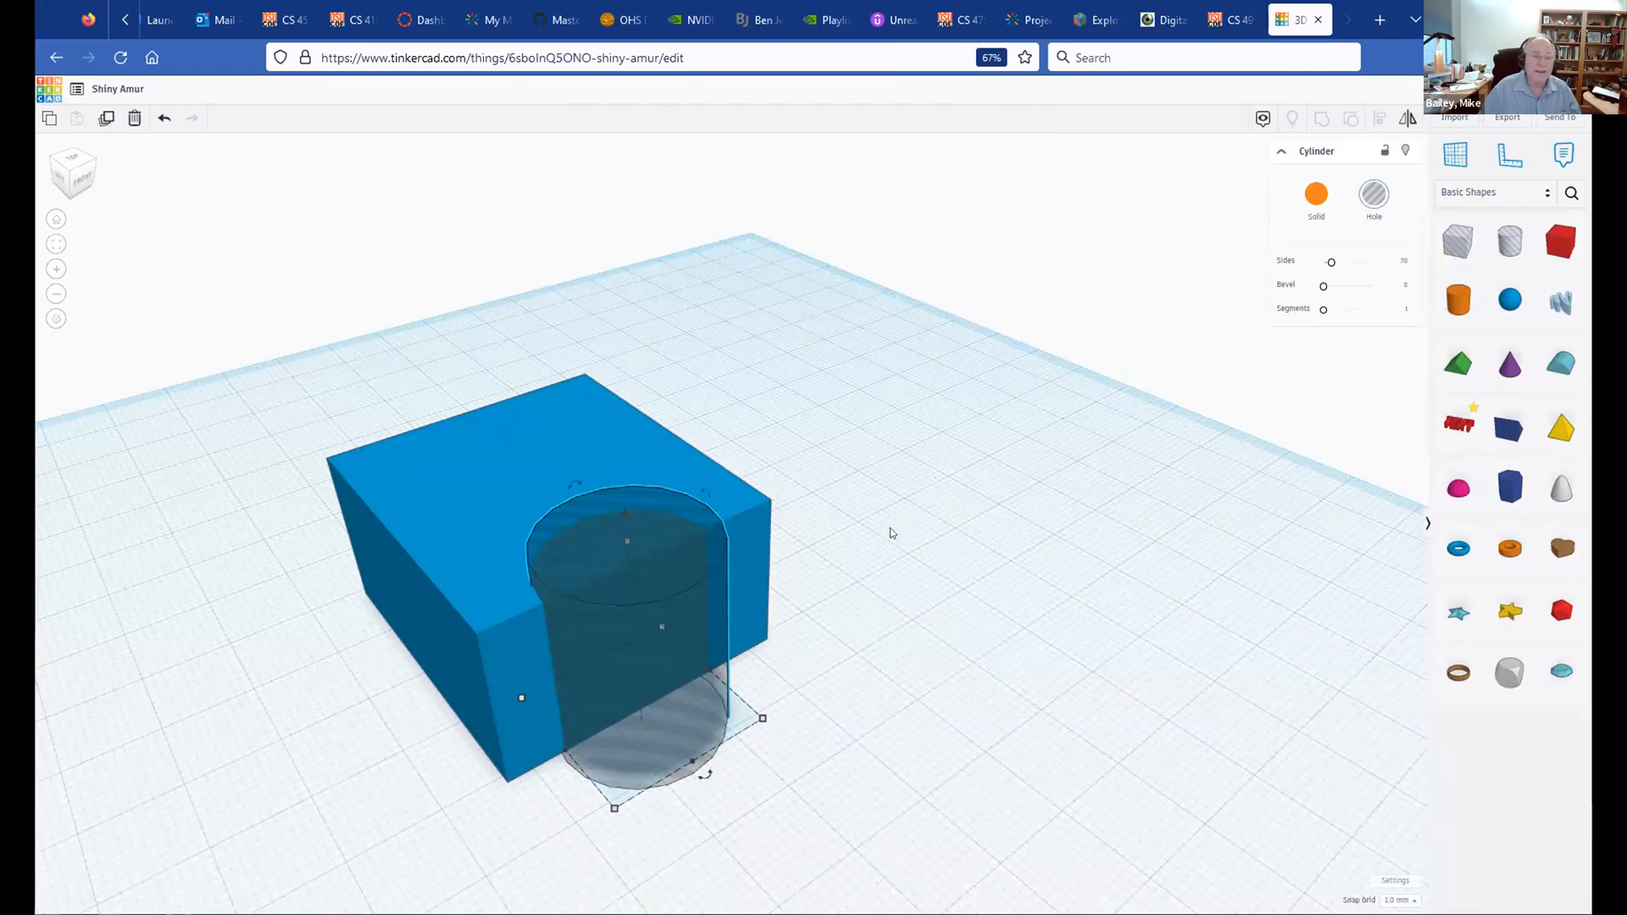
pyautogui.click(900, 477)
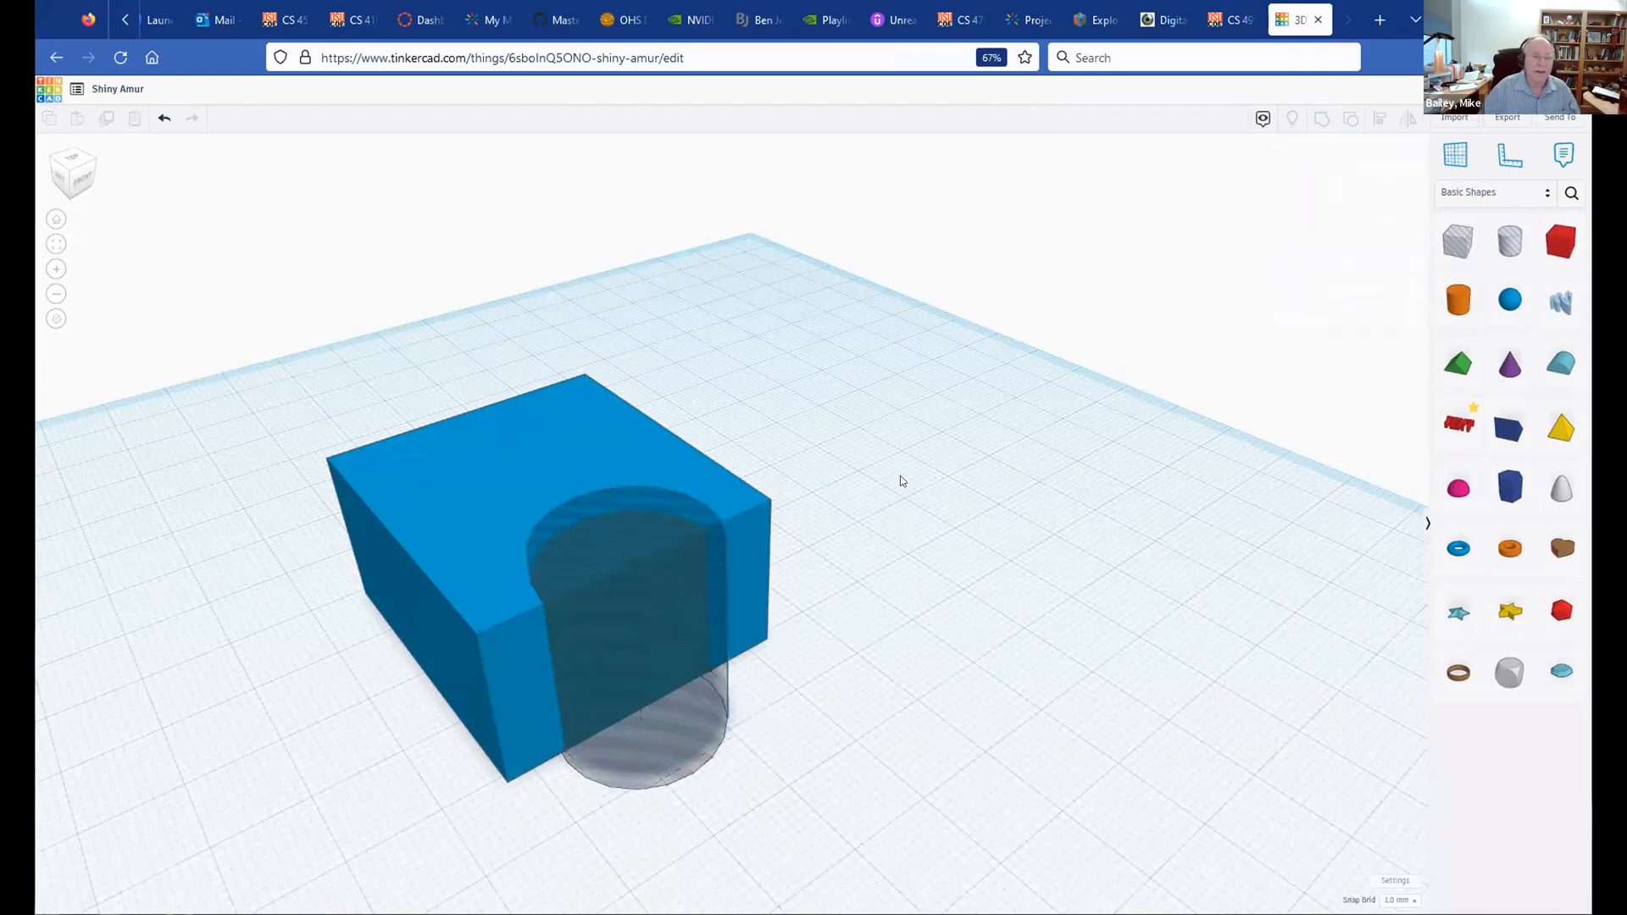
# Step: Group the blue box with the hole cylinder to cut the semicircular notch
pyautogui.click(382, 462)
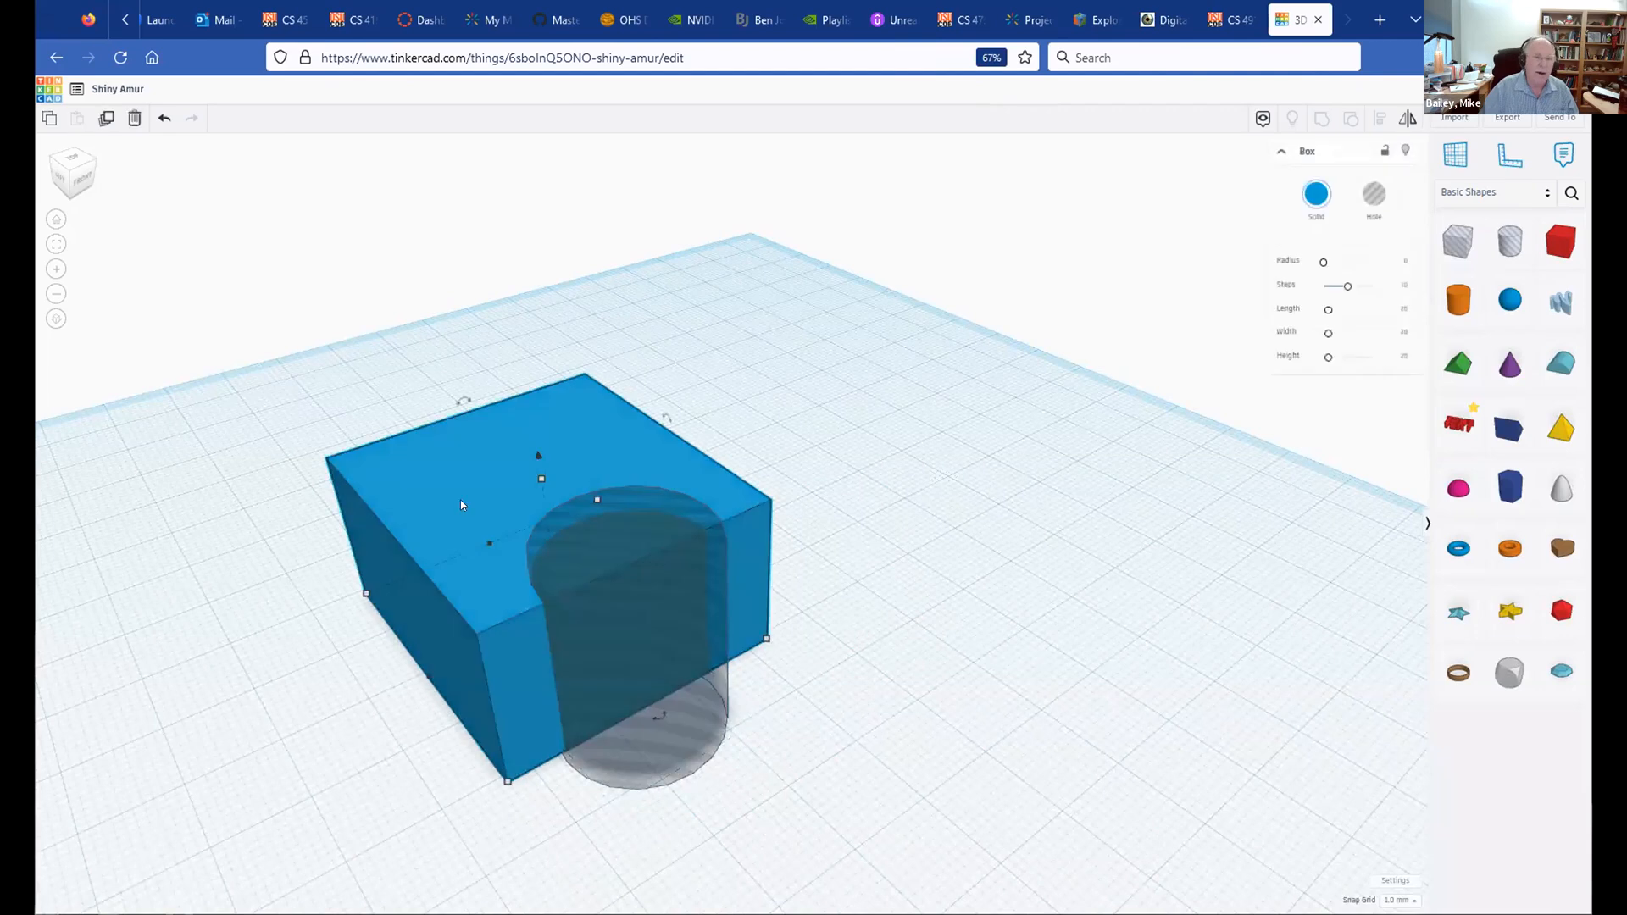
pyautogui.keyDown('shift'); pyautogui.click(638, 757); pyautogui.keyUp('shift')
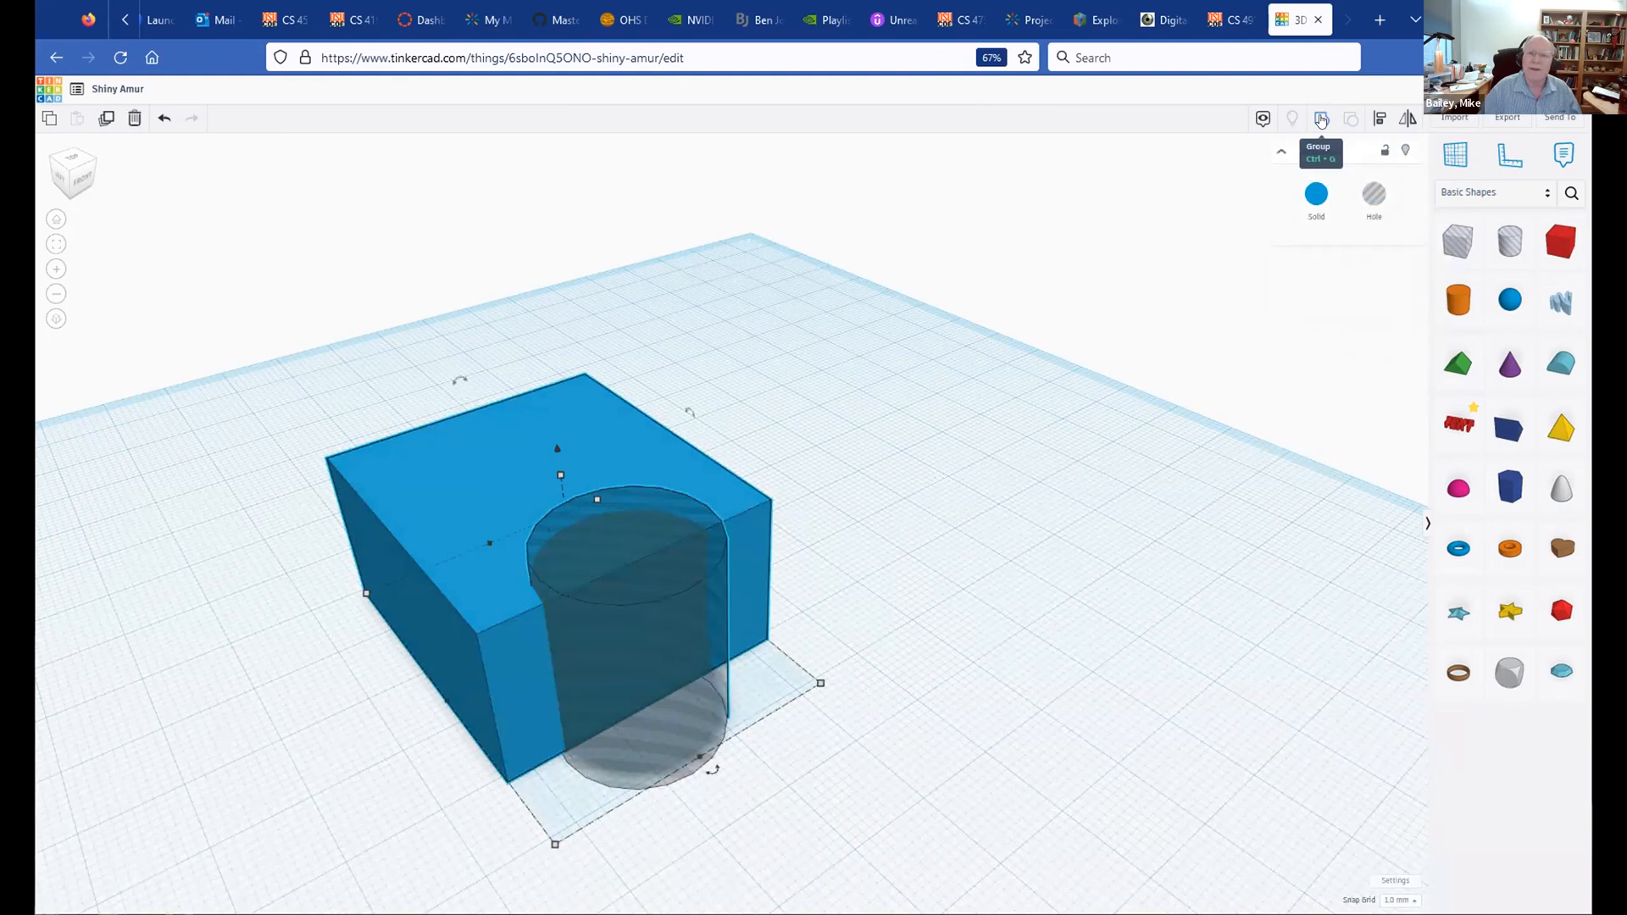
pyautogui.click(1321, 120)
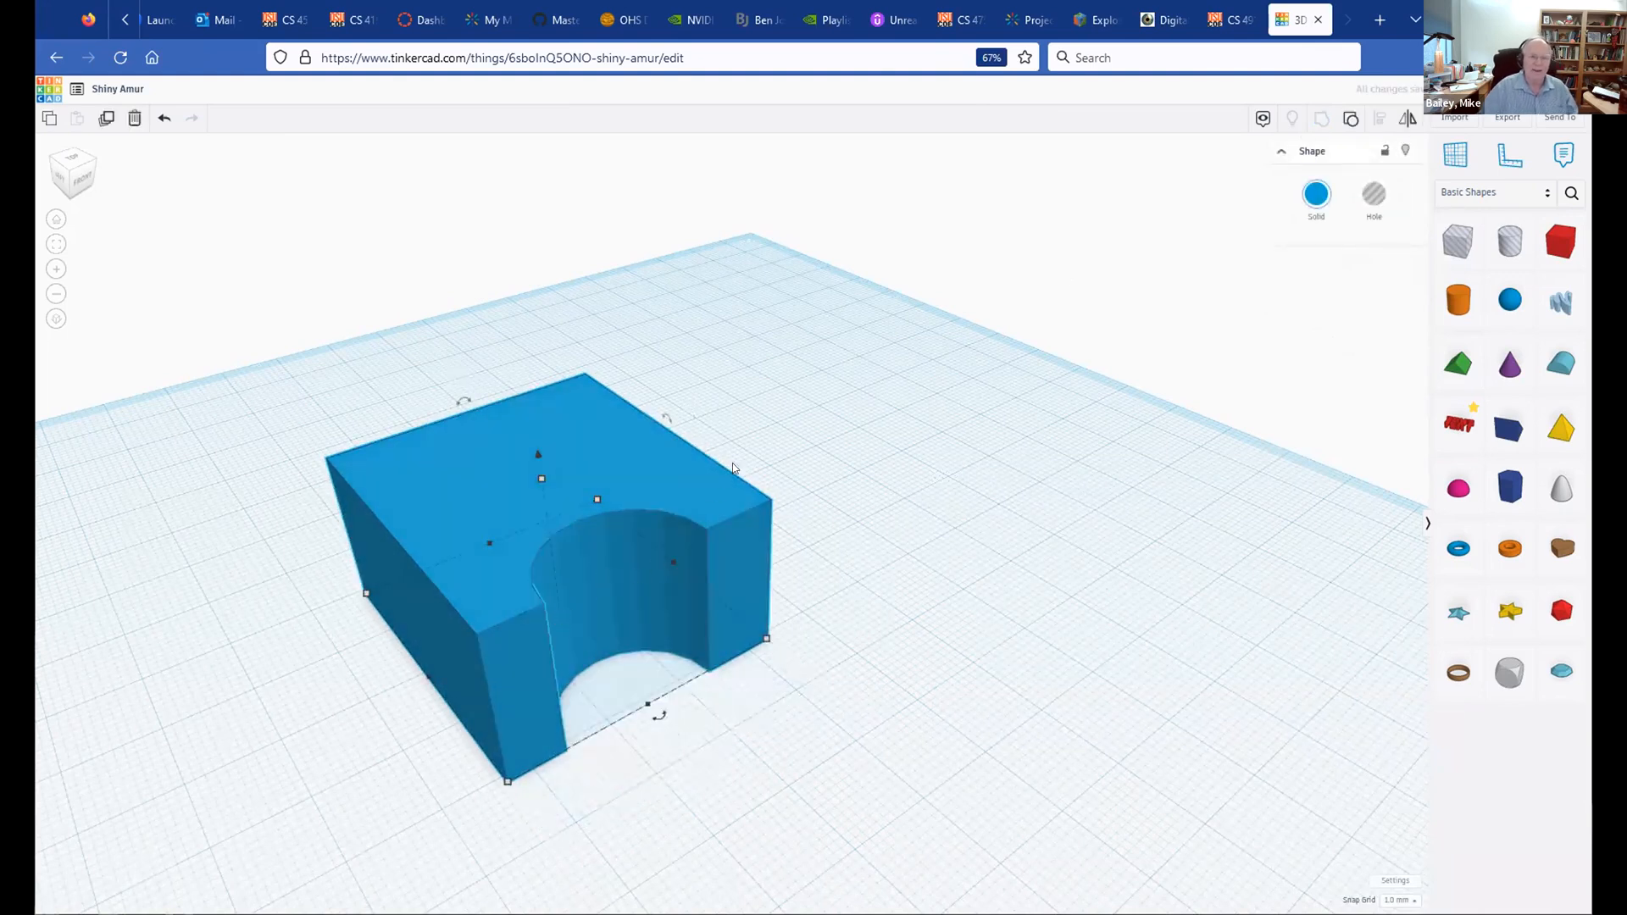
pyautogui.click(775, 436)
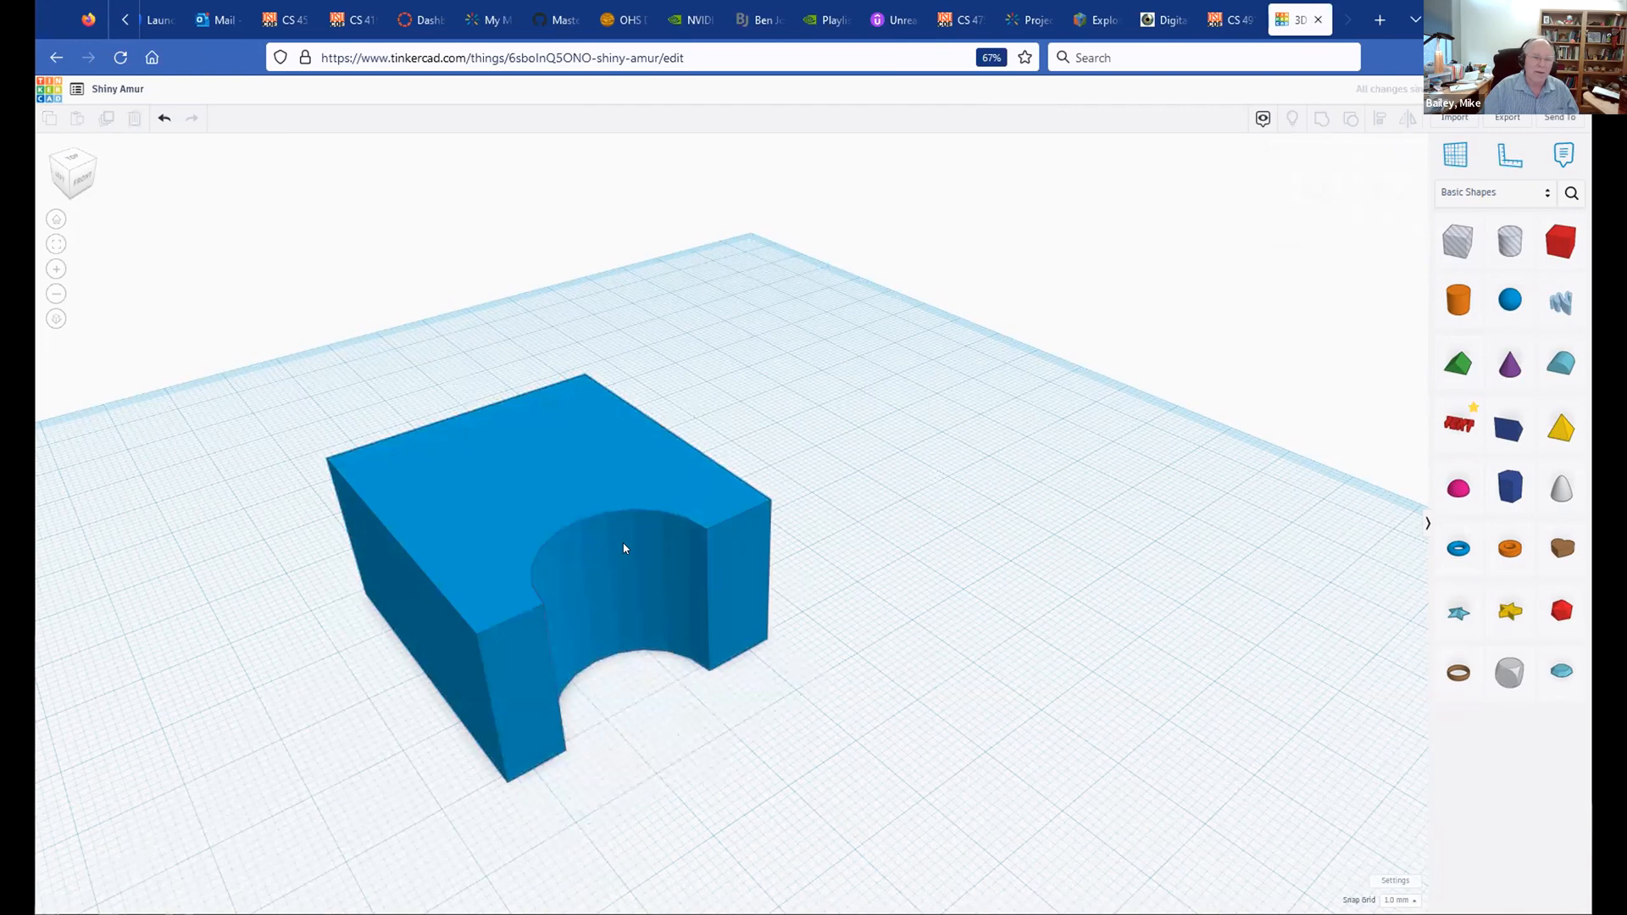
pyautogui.moveTo(623, 546); pyautogui.dragTo(622, 544)
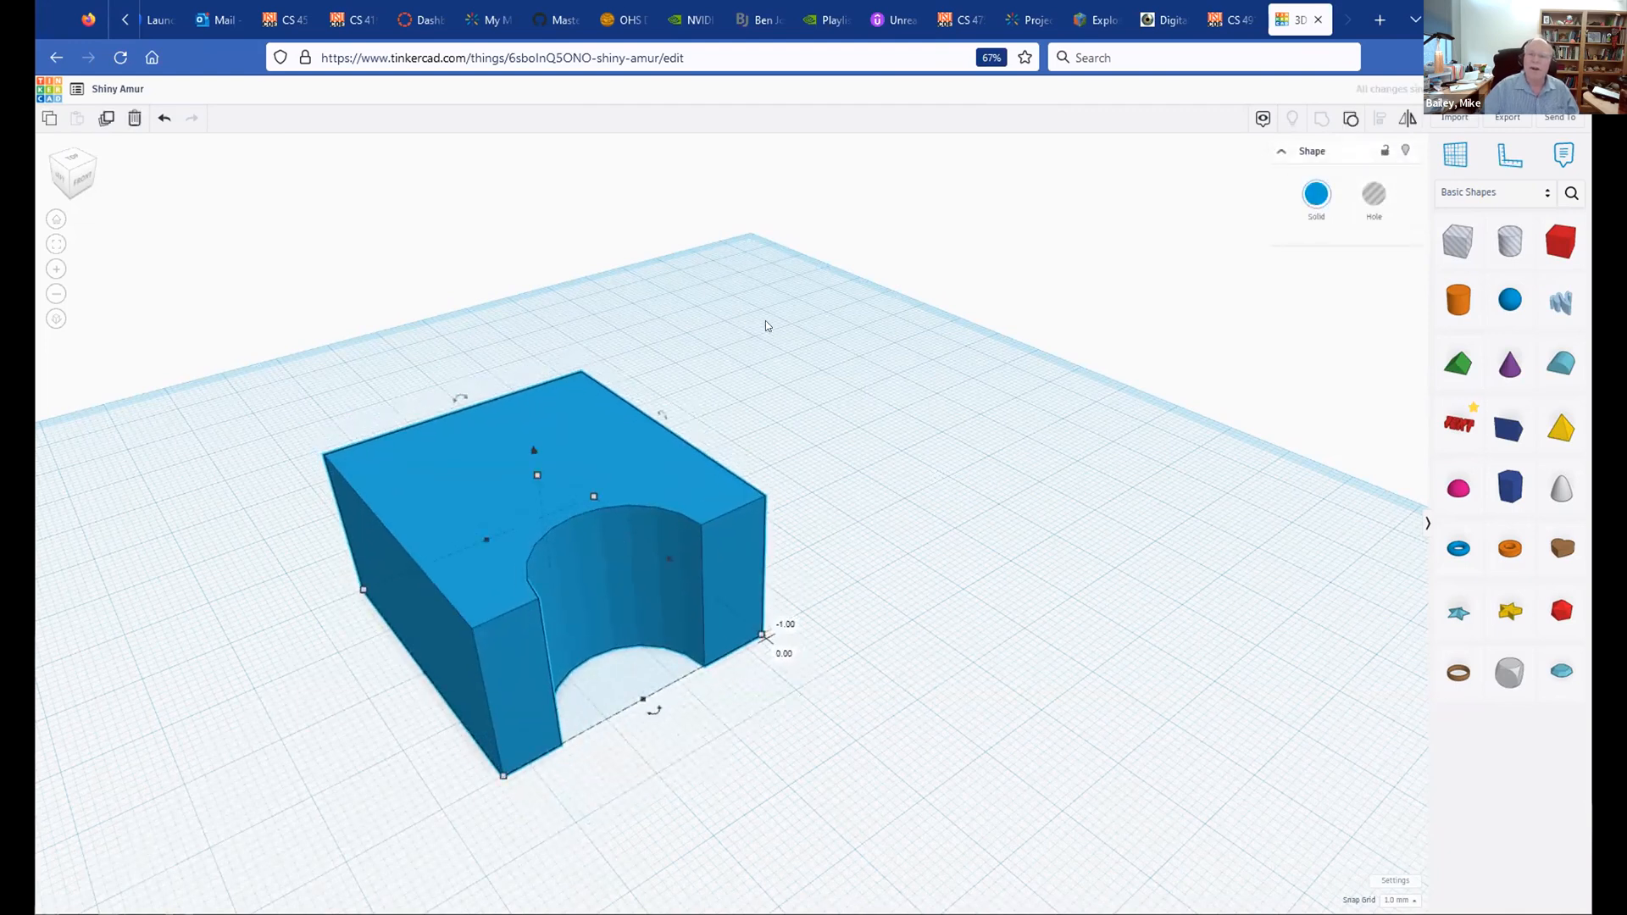
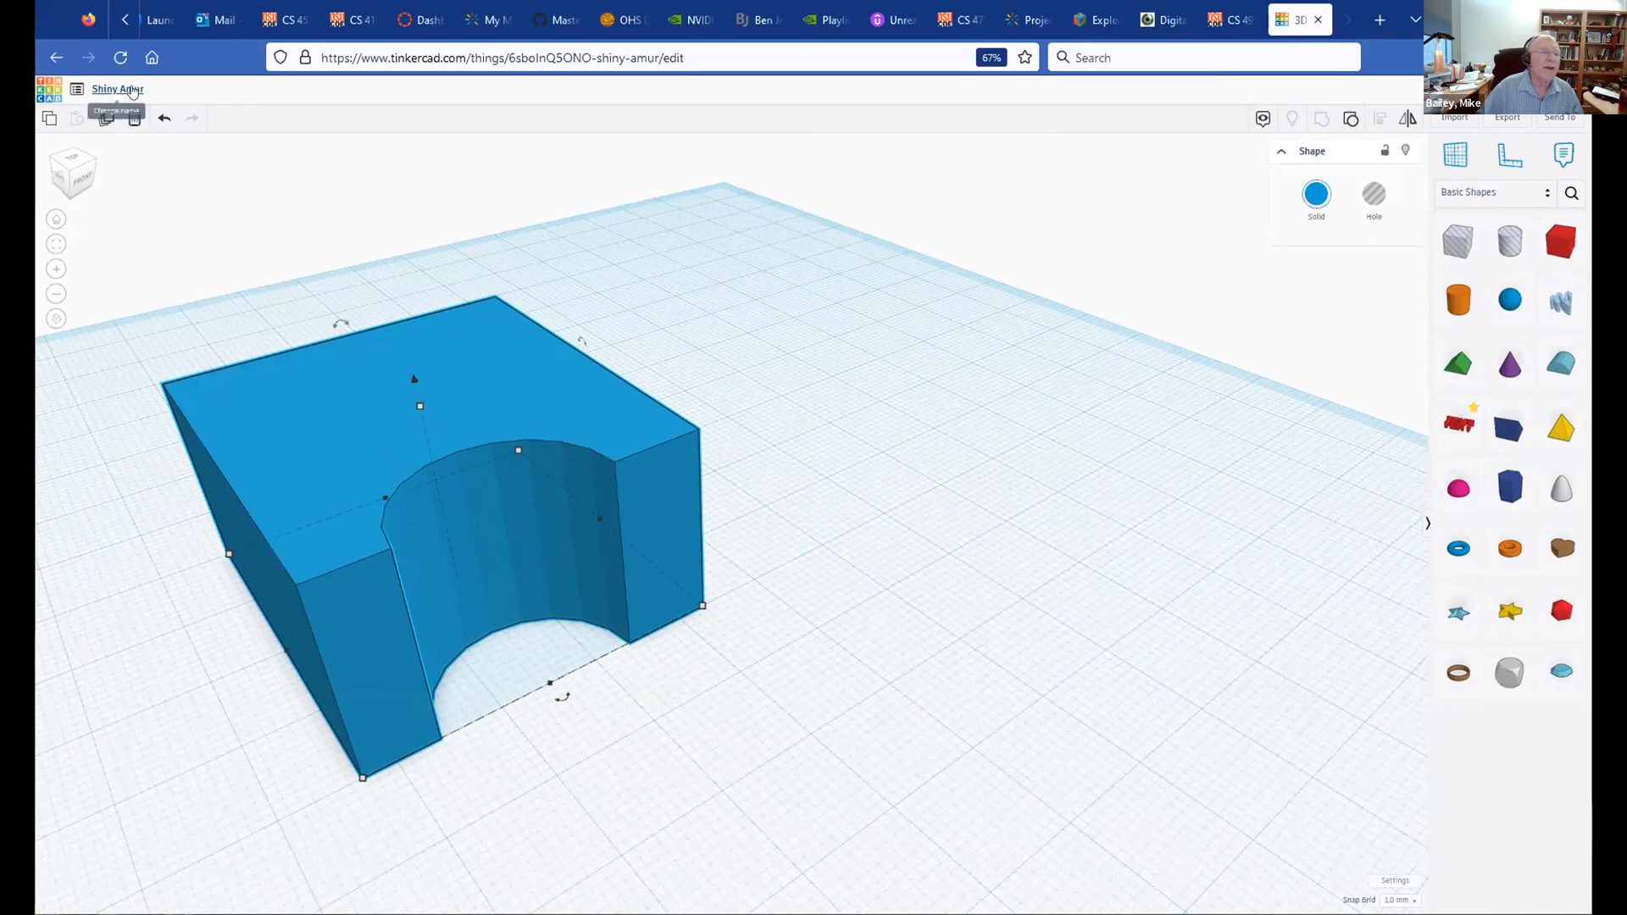
# Step: Rename the design to the user's name and delete the notched blue block, emptying the workplane
pyautogui.press('BackSpace')
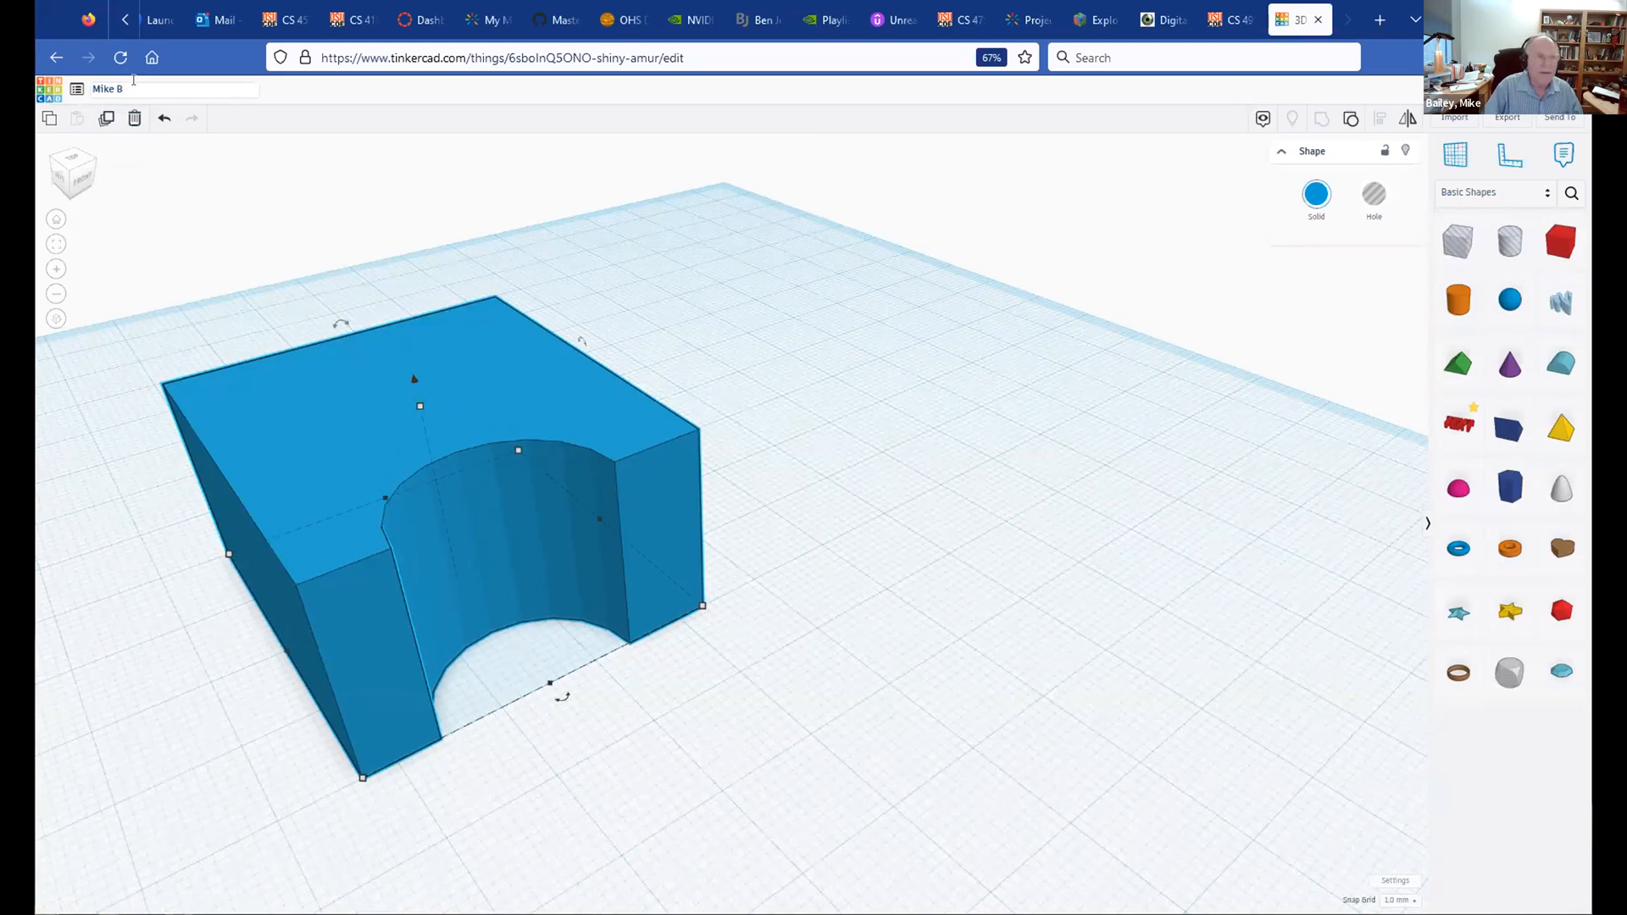
pyautogui.press('Return')
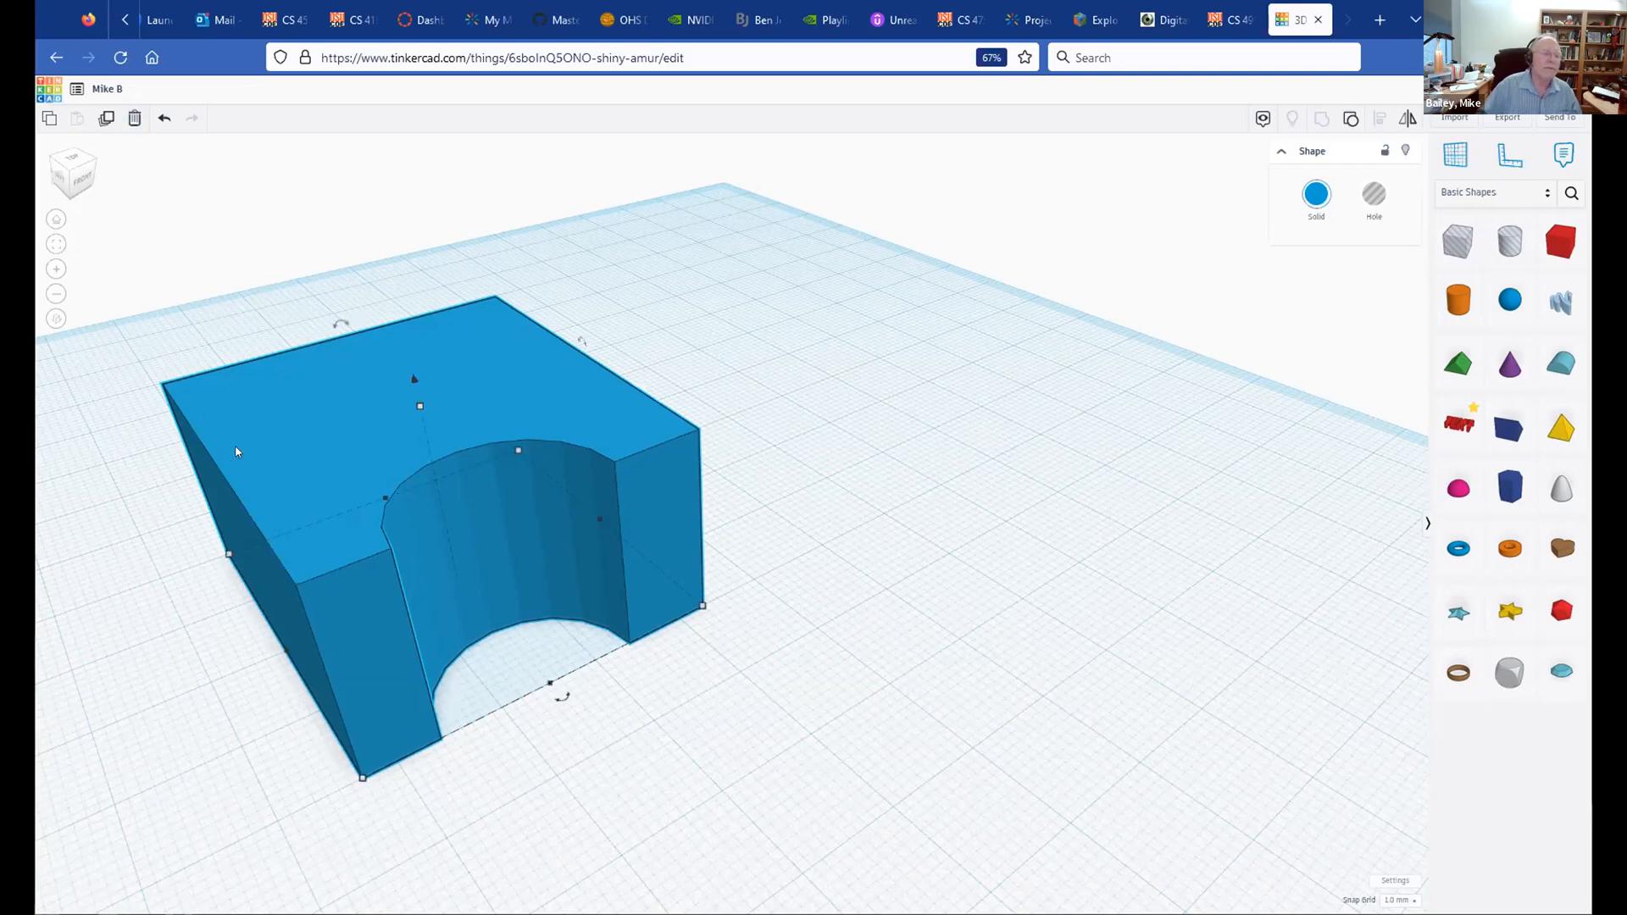
pyautogui.click(134, 120)
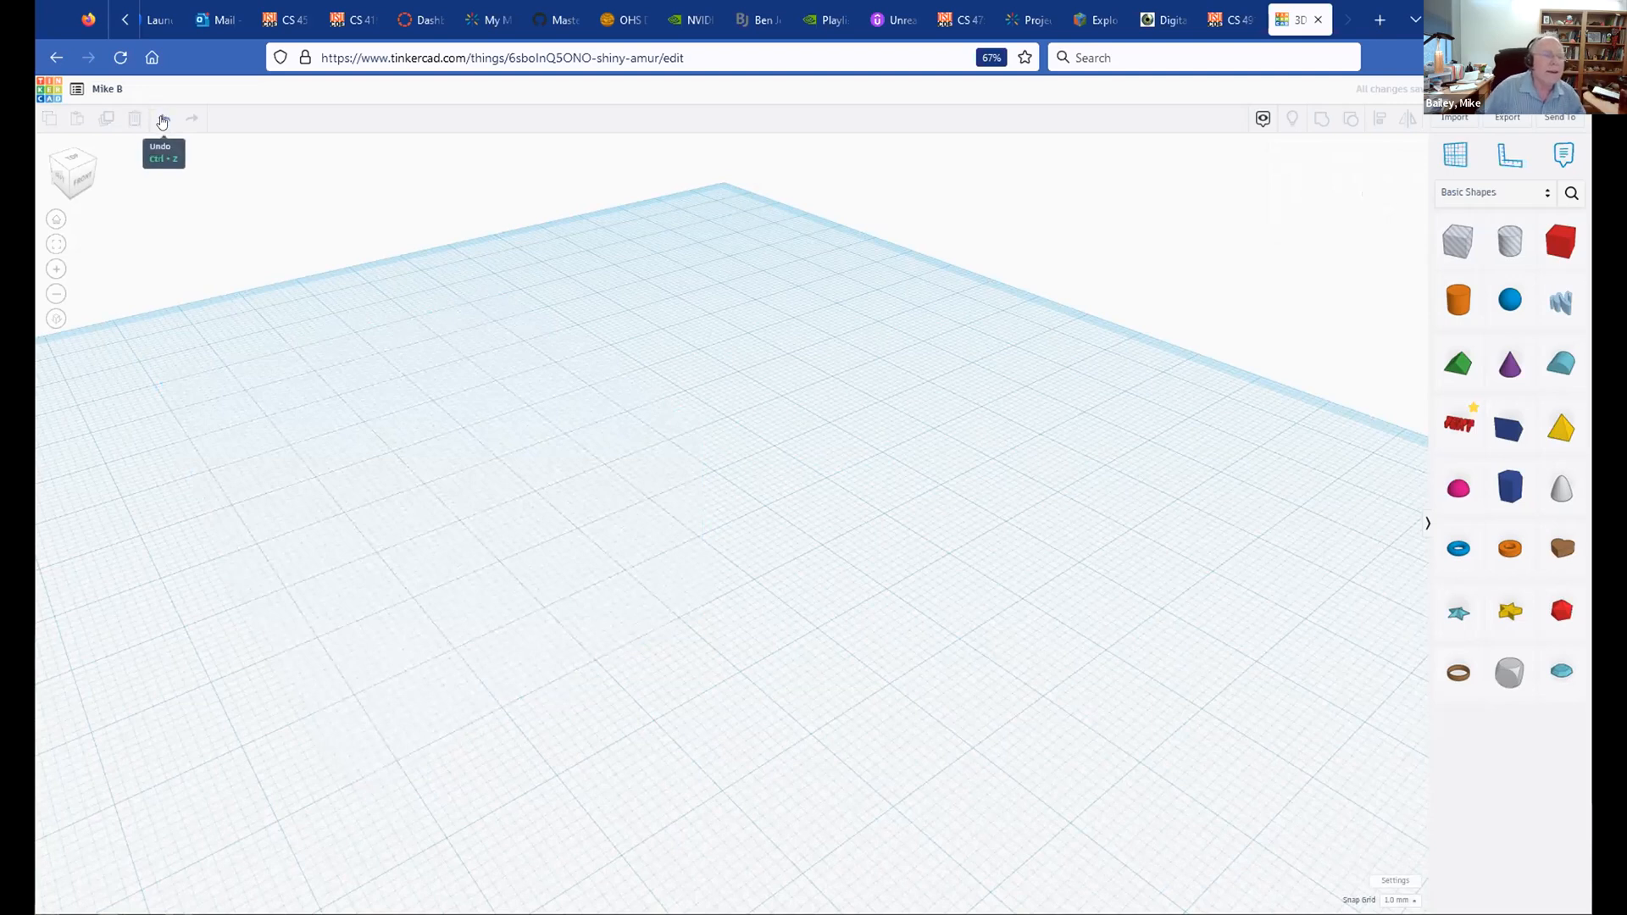
pyautogui.click(163, 120)
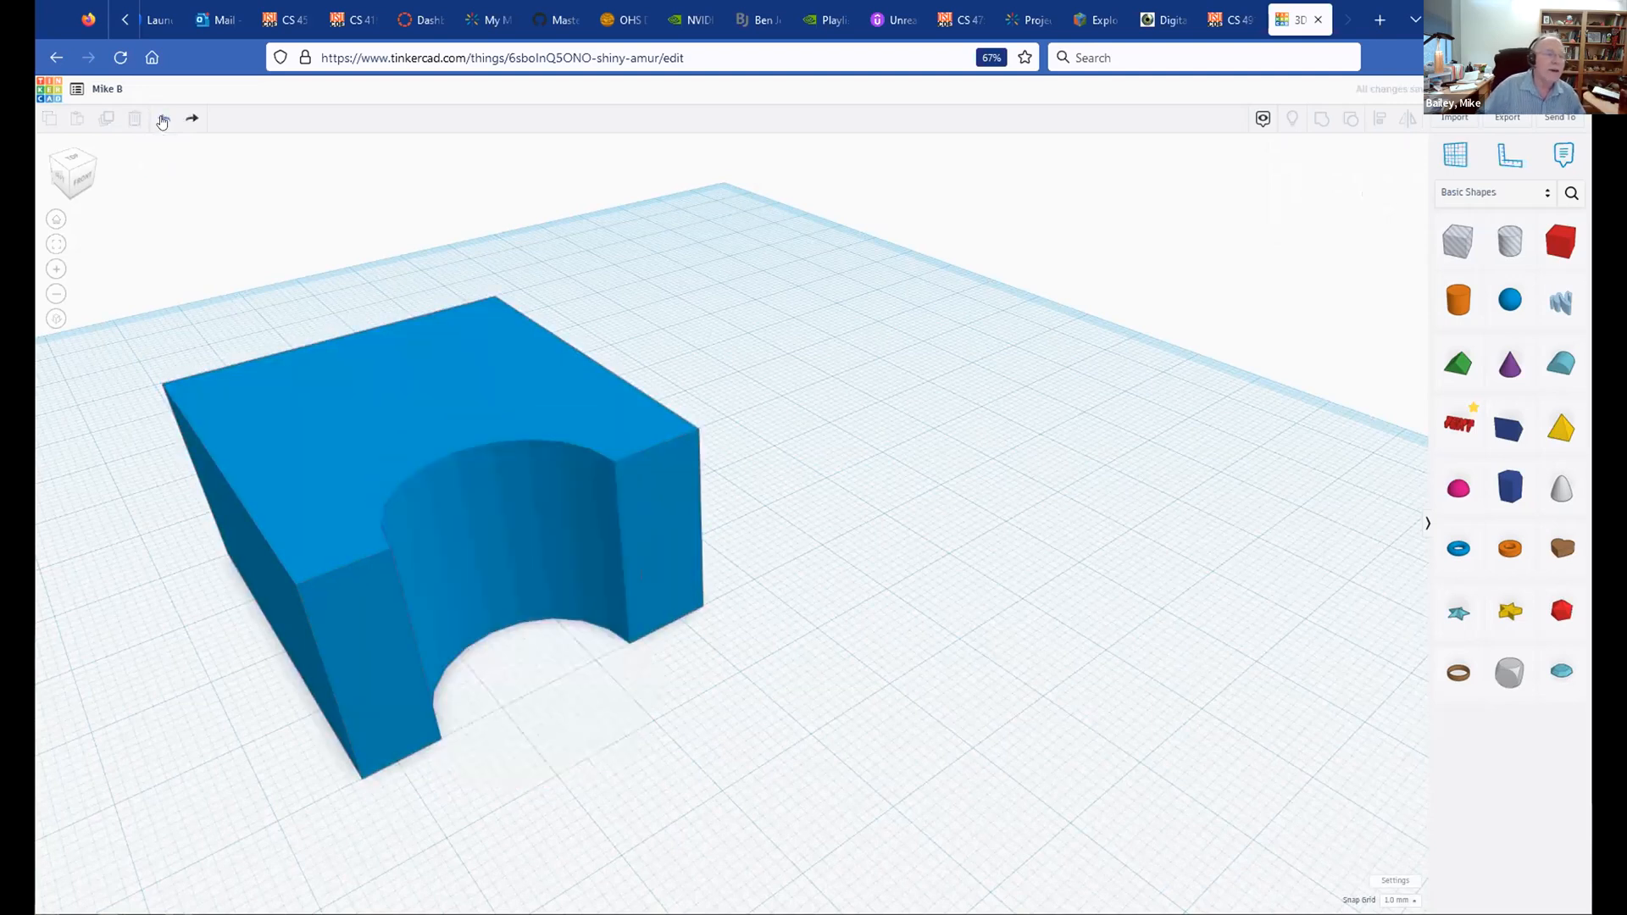
pyautogui.click(268, 391)
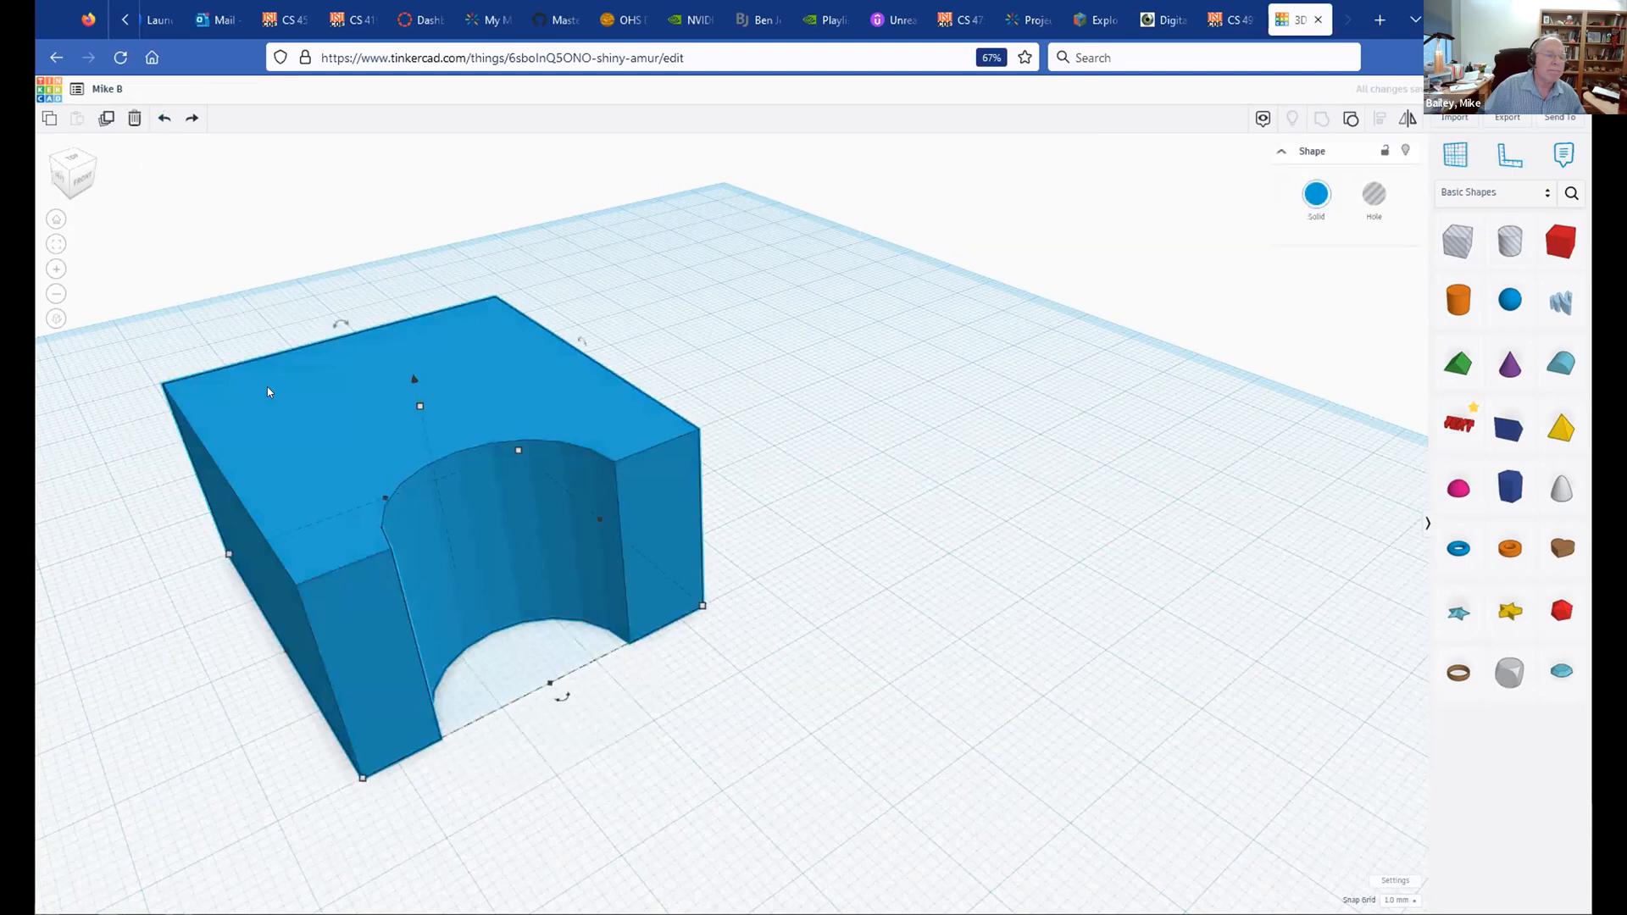
pyautogui.click(133, 119)
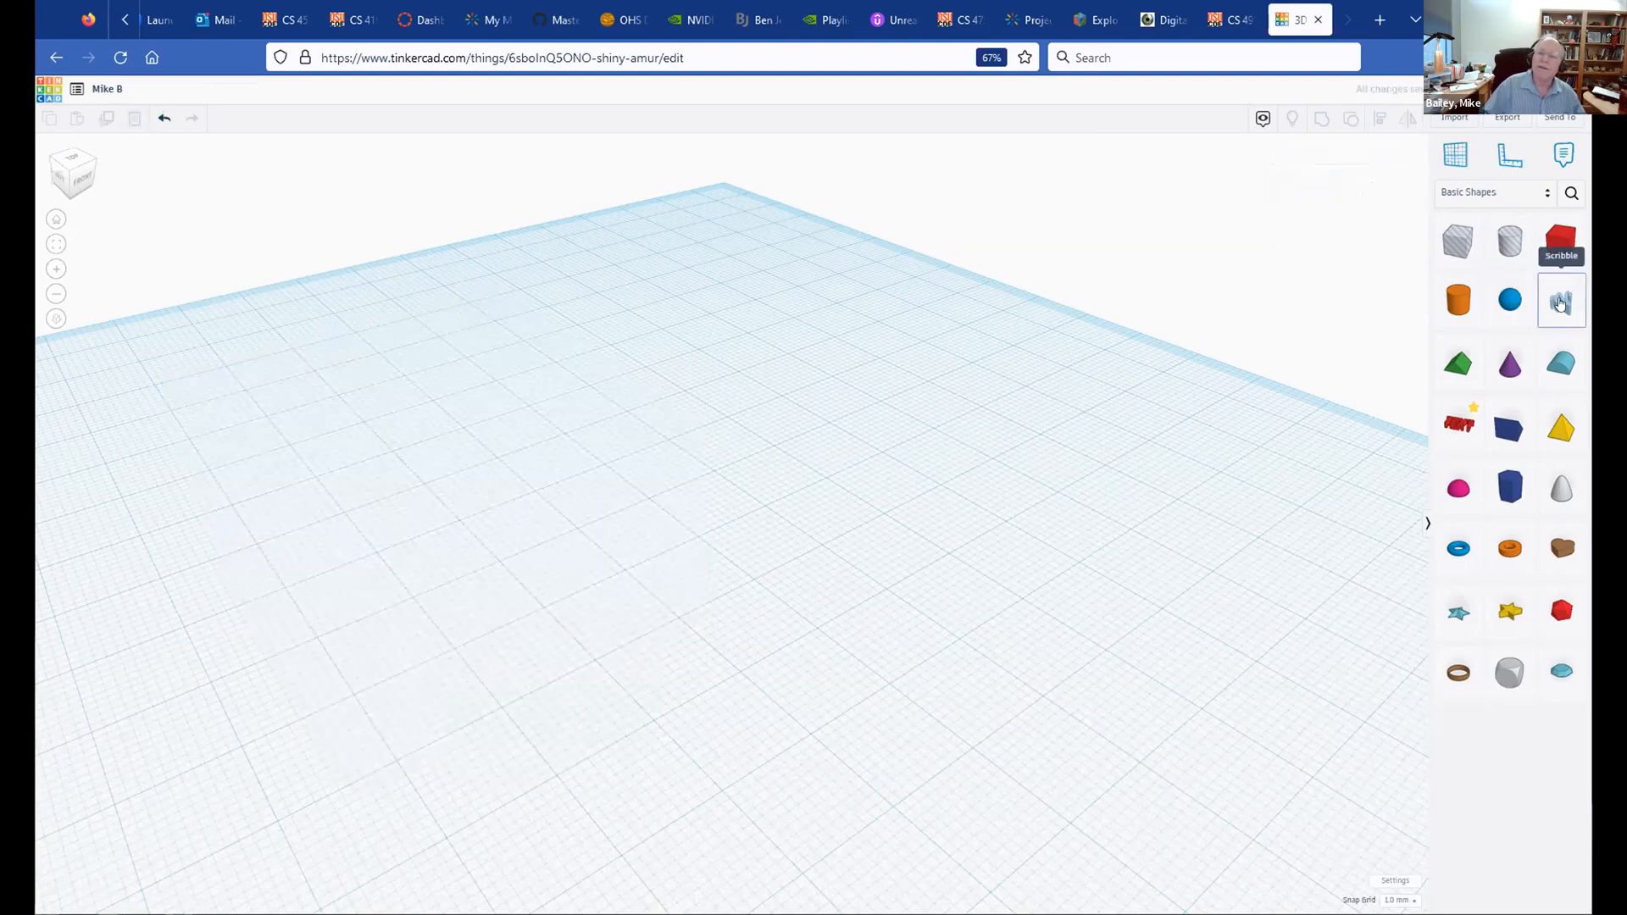
# Step: Place a Scribble and draw a freehand figure-eight, finishing it as a 3D infinity band
pyautogui.moveTo(1561, 303)
pyautogui.mouseDown()
pyautogui.moveTo(1020, 447)
pyautogui.moveTo(456, 561)
pyautogui.moveTo(500, 562)
pyautogui.mouseUp()
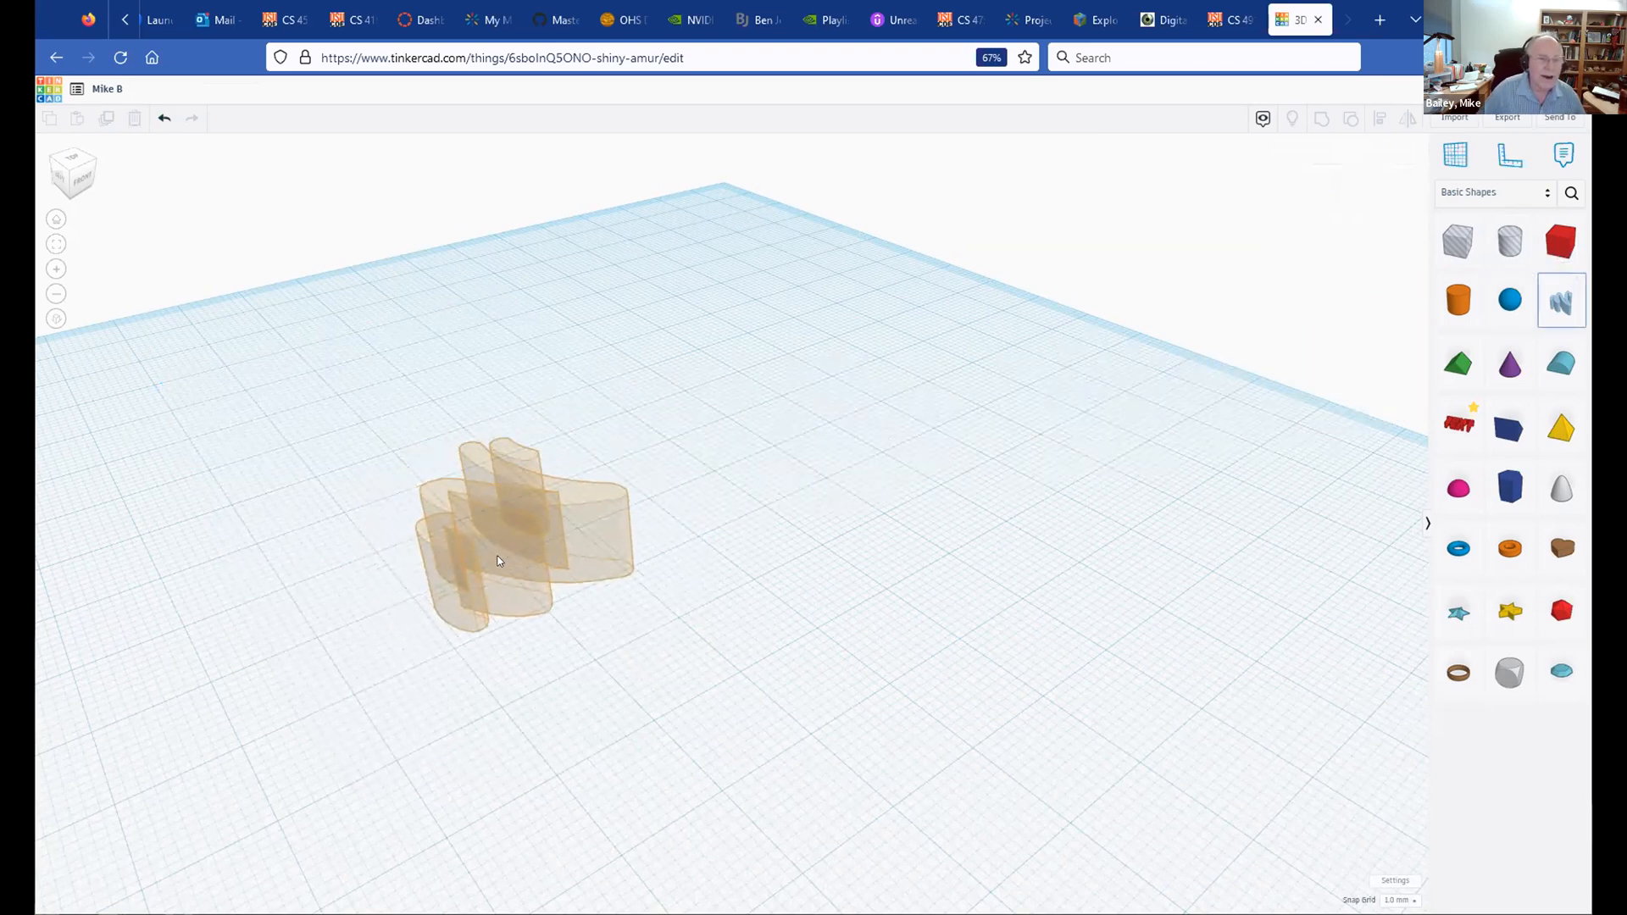
pyautogui.moveTo(502, 561); pyautogui.dragTo(503, 561)
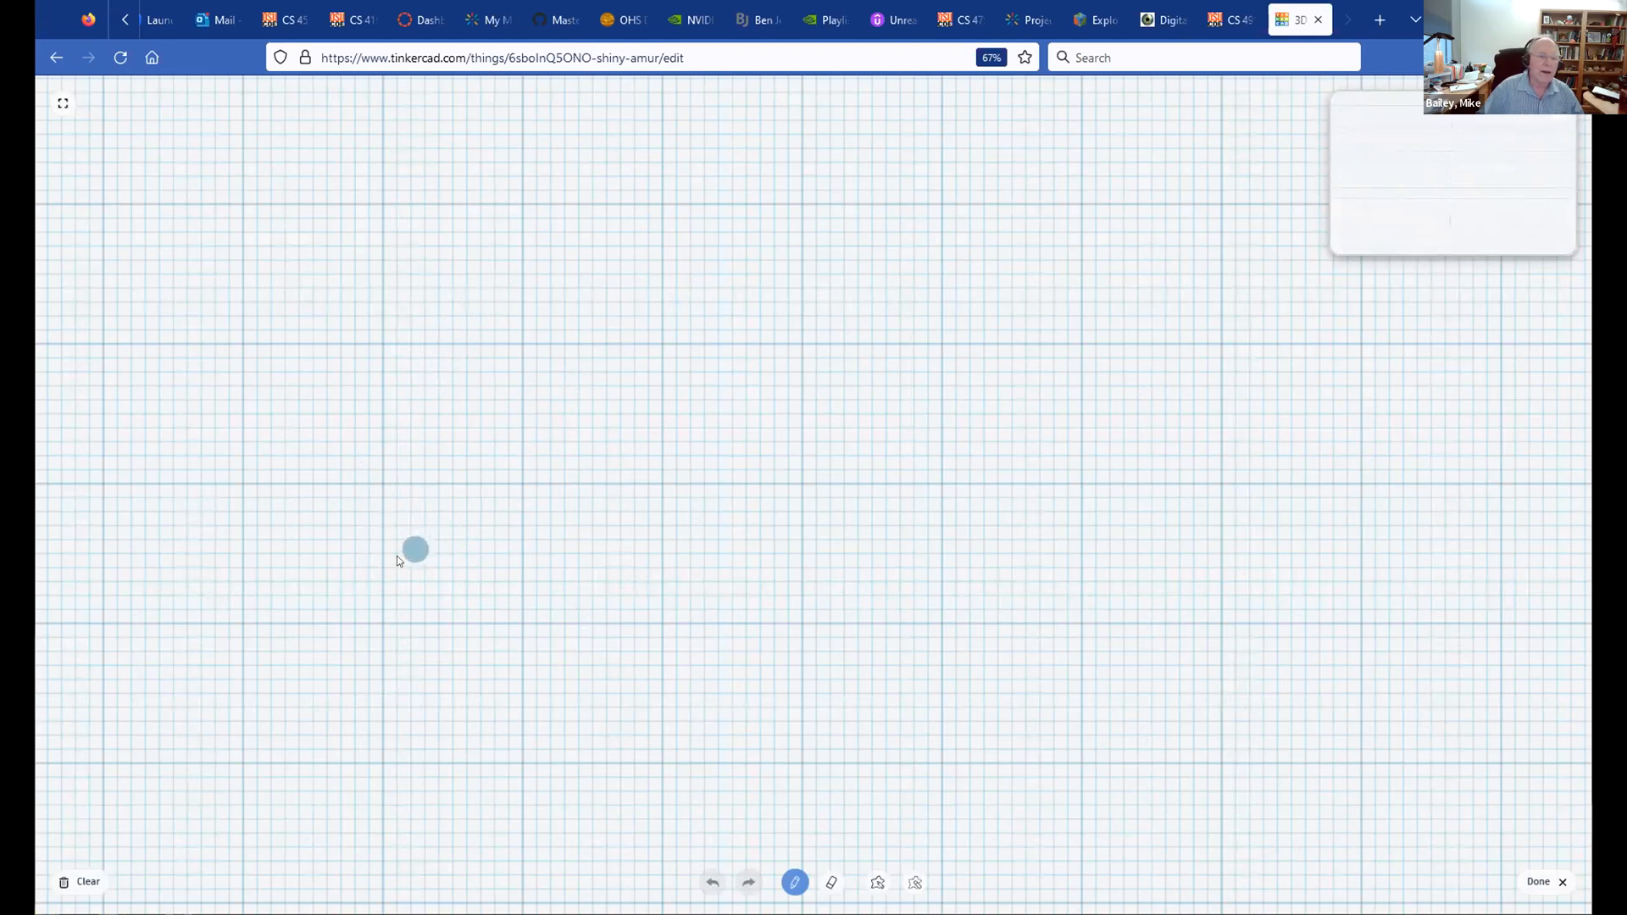
pyautogui.moveTo(261, 490)
pyautogui.mouseDown()
pyautogui.moveTo(425, 305)
pyautogui.moveTo(656, 317)
pyautogui.moveTo(930, 519)
pyautogui.moveTo(1235, 600)
pyautogui.moveTo(1406, 415)
pyautogui.moveTo(1257, 241)
pyautogui.moveTo(938, 193)
pyautogui.moveTo(723, 342)
pyautogui.moveTo(621, 483)
pyautogui.moveTo(399, 624)
pyautogui.moveTo(262, 593)
pyautogui.moveTo(262, 485)
pyautogui.mouseUp()
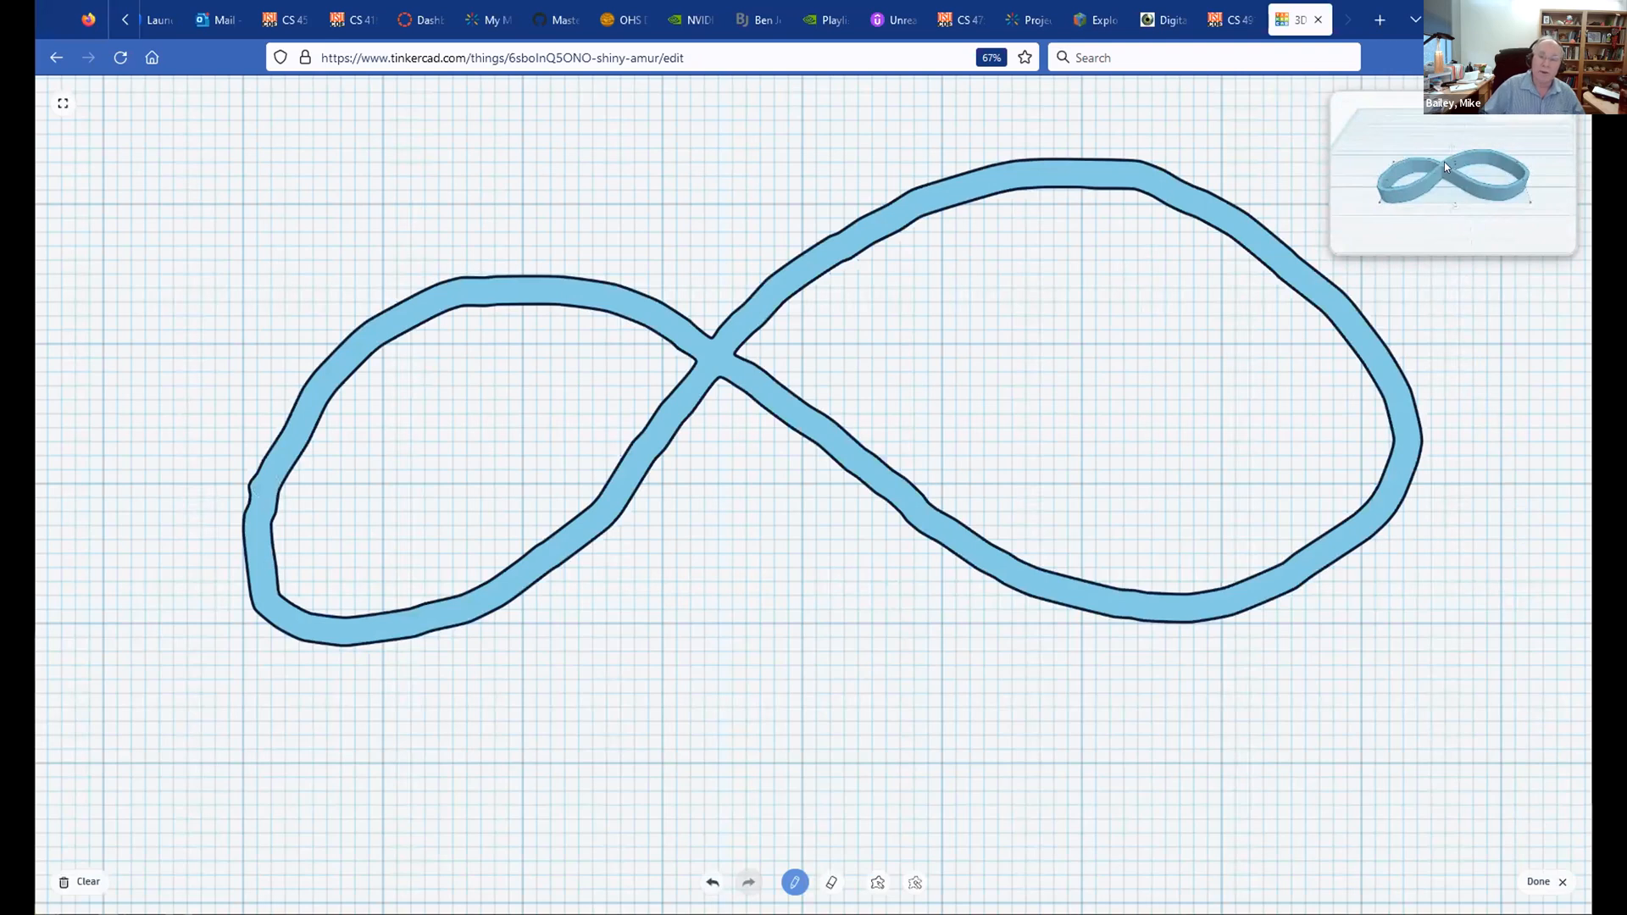
pyautogui.click(1537, 883)
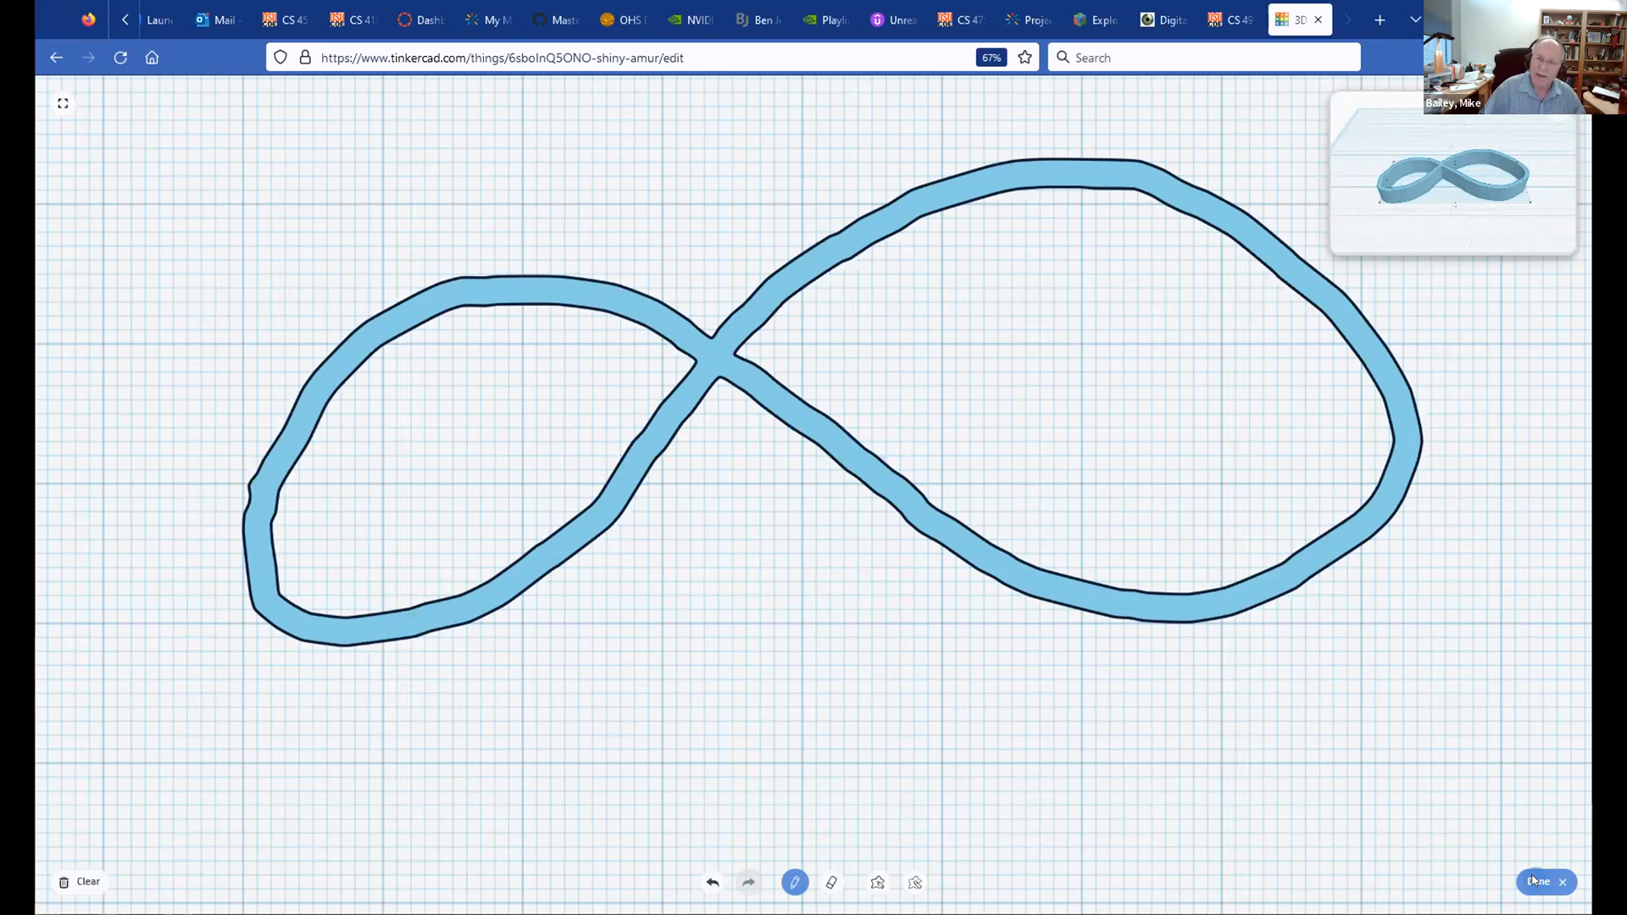
pyautogui.click(1536, 882)
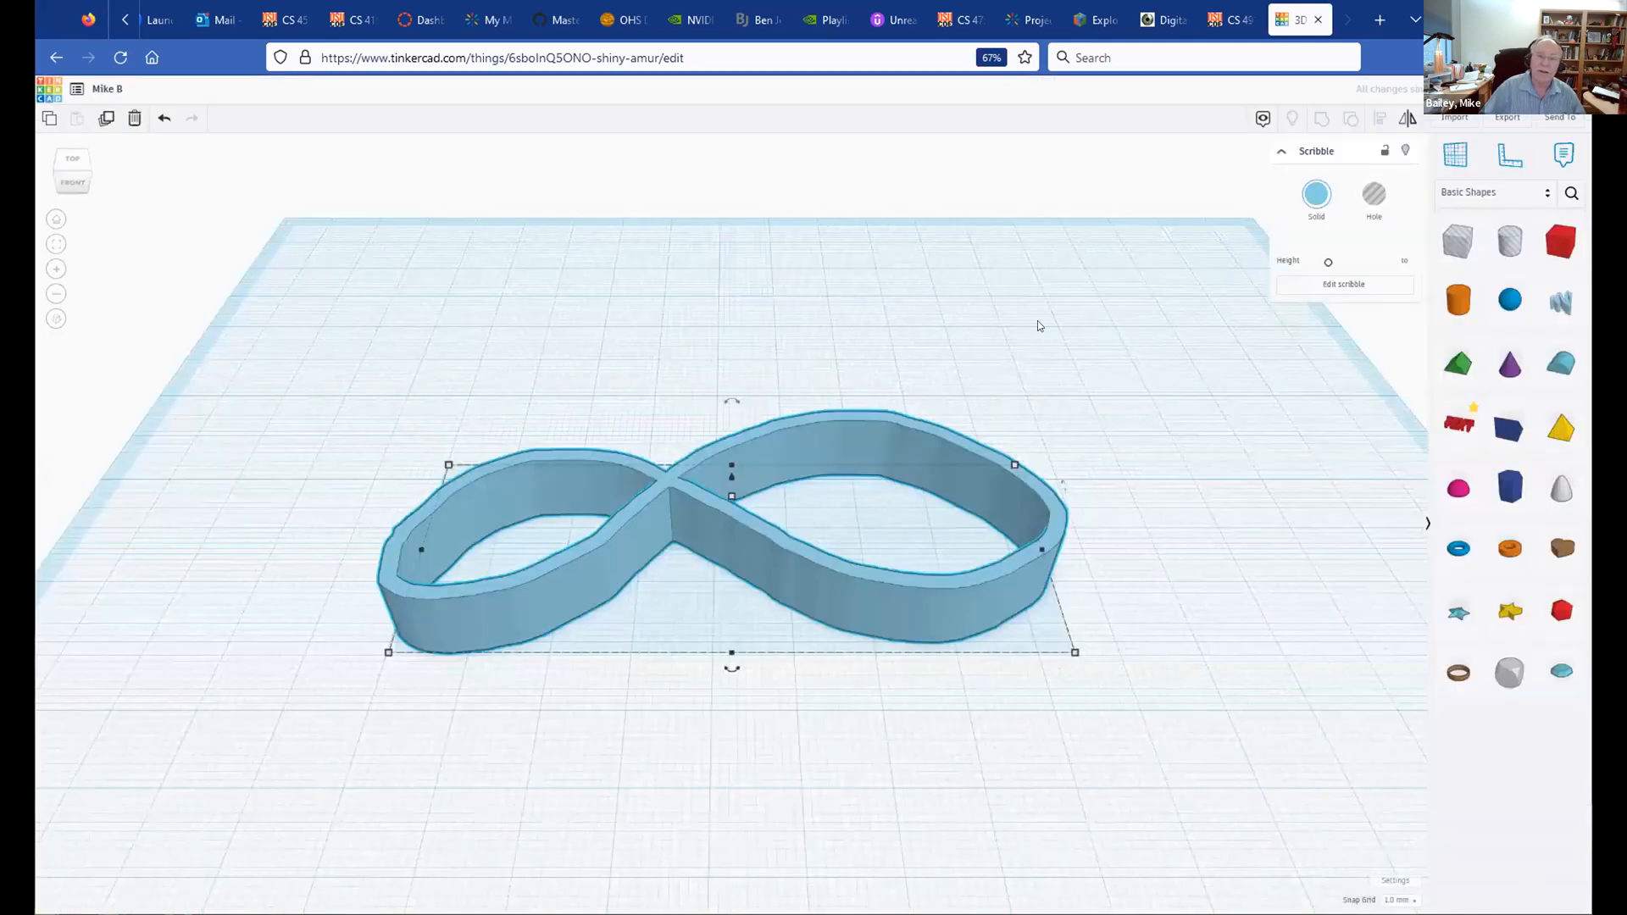
# Step: Colour the figure-eight band orange
pyautogui.moveTo(1032, 335)
pyautogui.mouseDown(button='right')
pyautogui.moveTo(905, 308)
pyautogui.moveTo(1061, 370)
pyautogui.moveTo(992, 449)
pyautogui.moveTo(831, 462)
pyautogui.mouseUp(button='right')
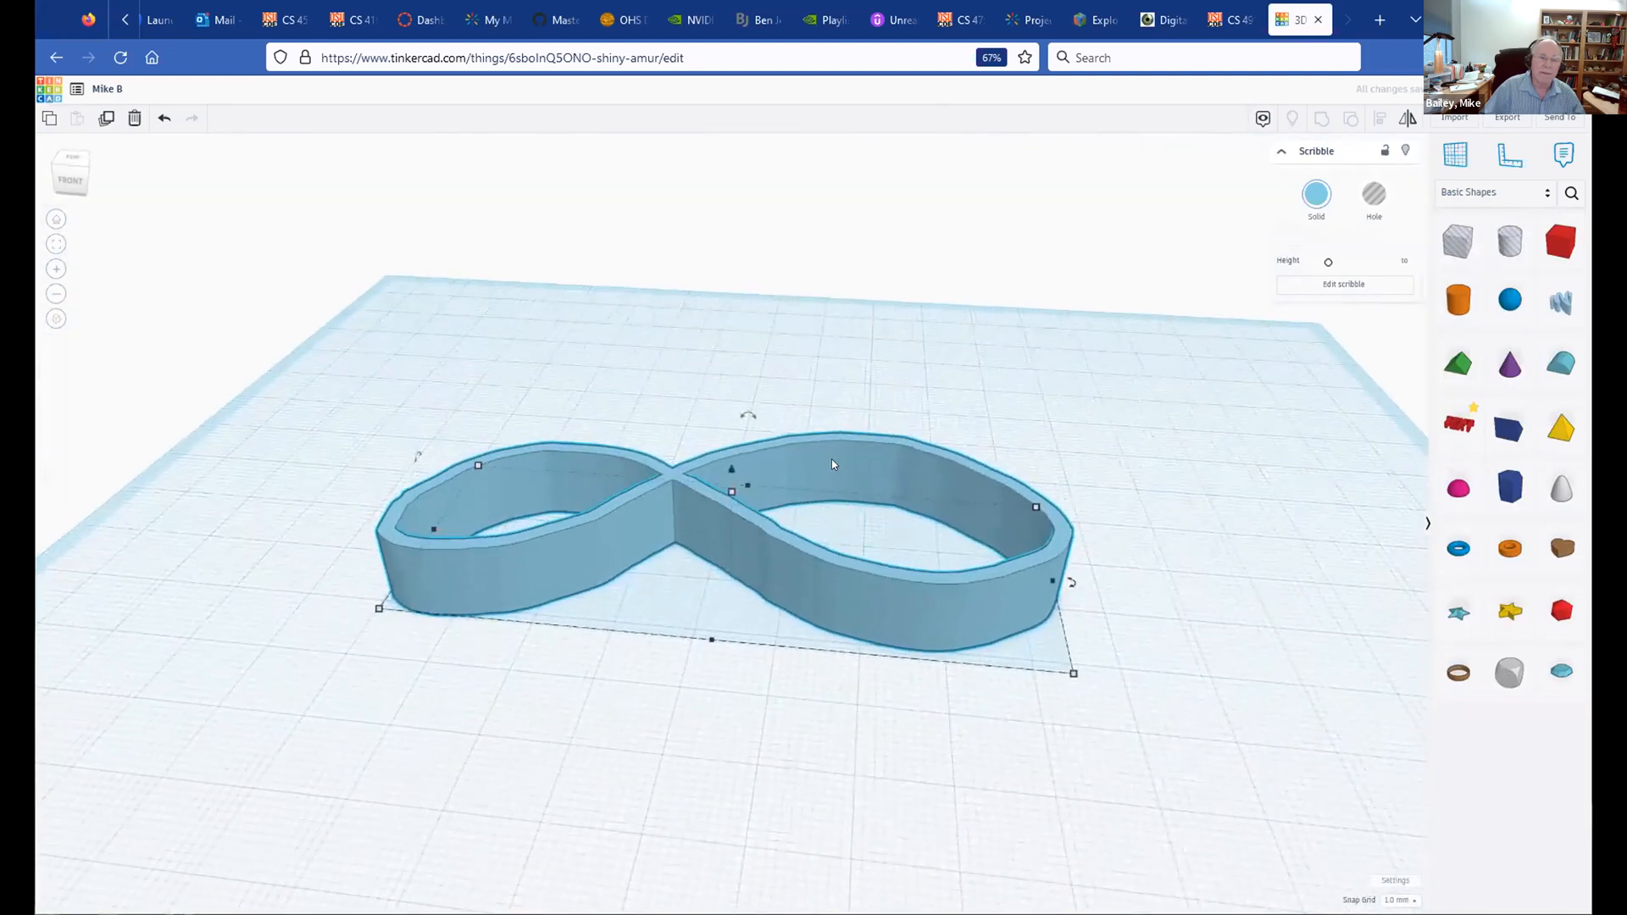
pyautogui.click(1316, 194)
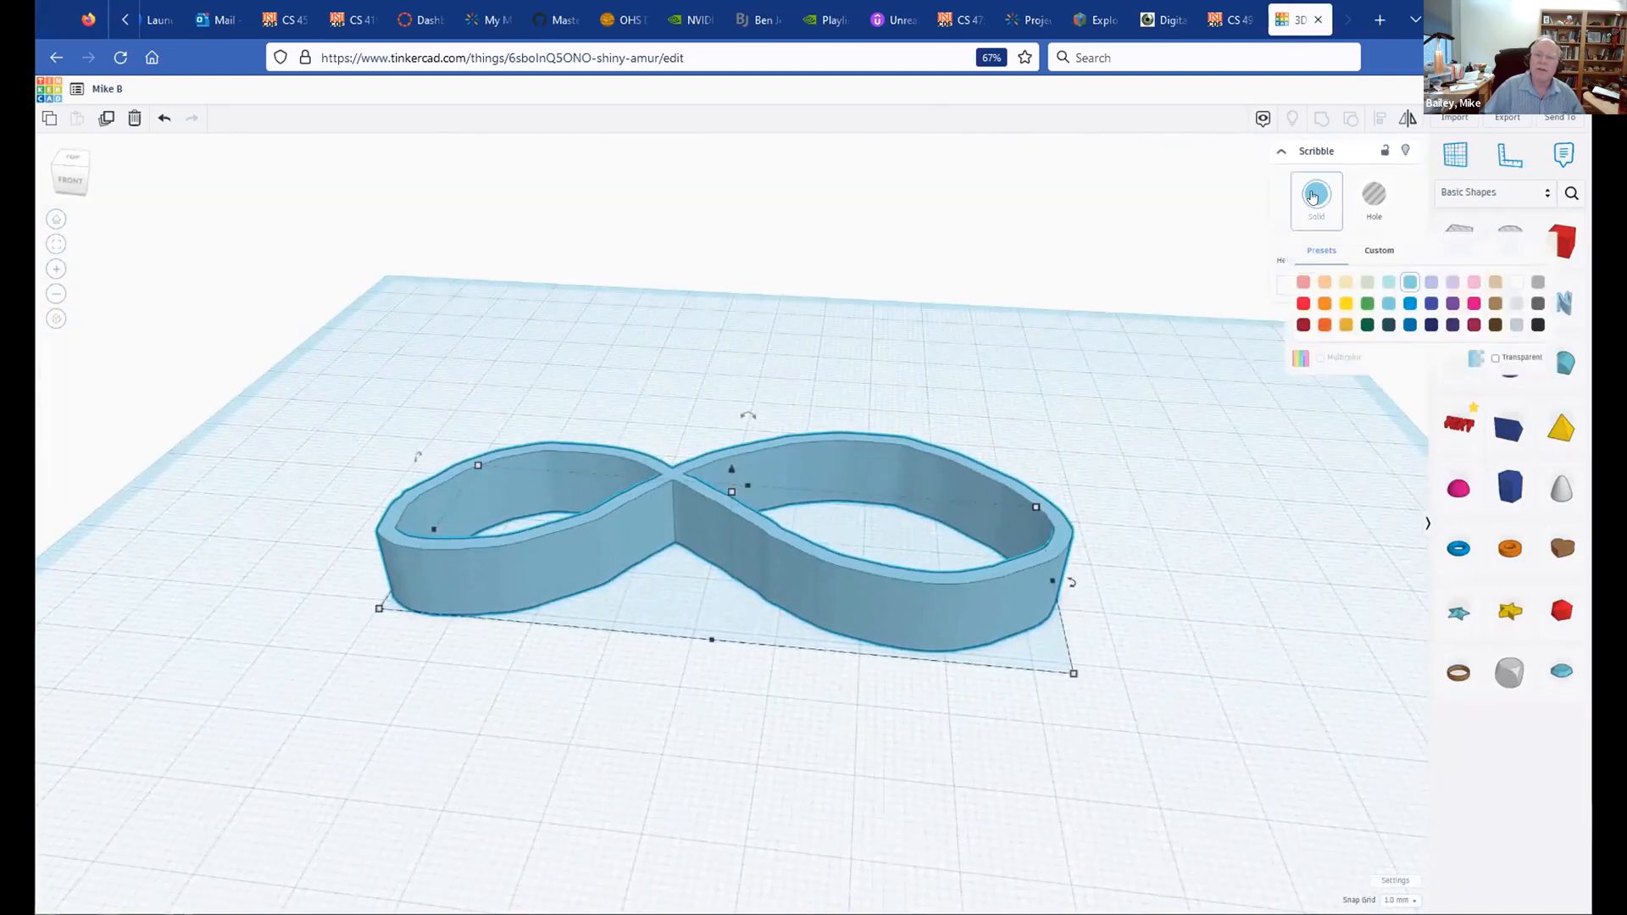
pyautogui.click(1324, 303)
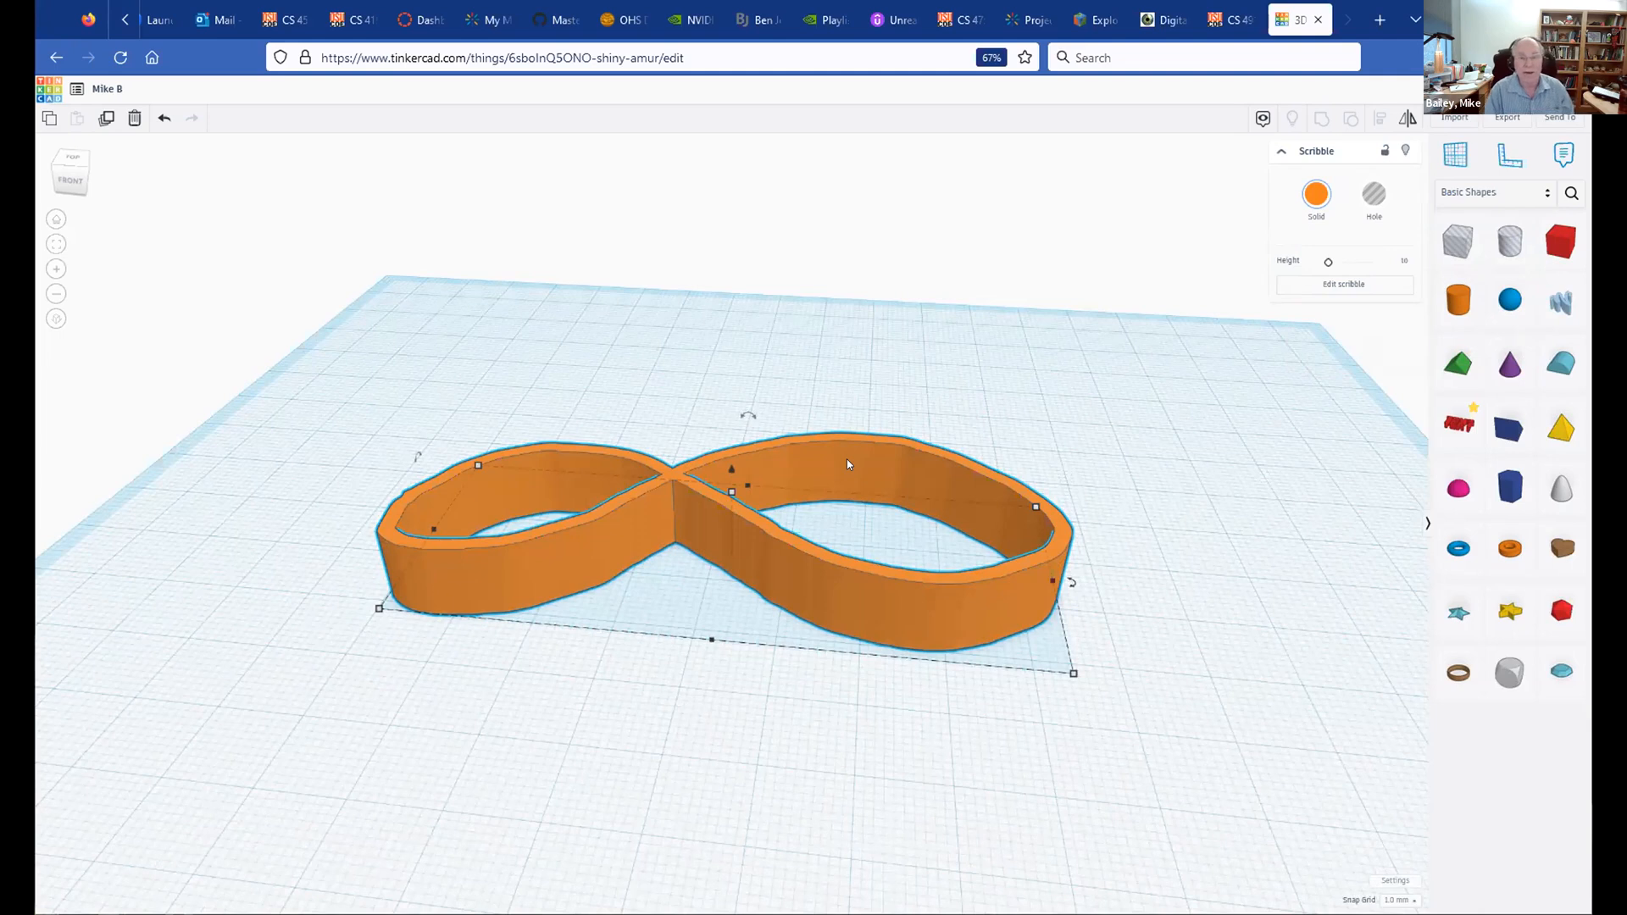
# Step: Narrow the figure-eight's width to 42.80 and move it to the lower left
pyautogui.moveTo(1050, 581)
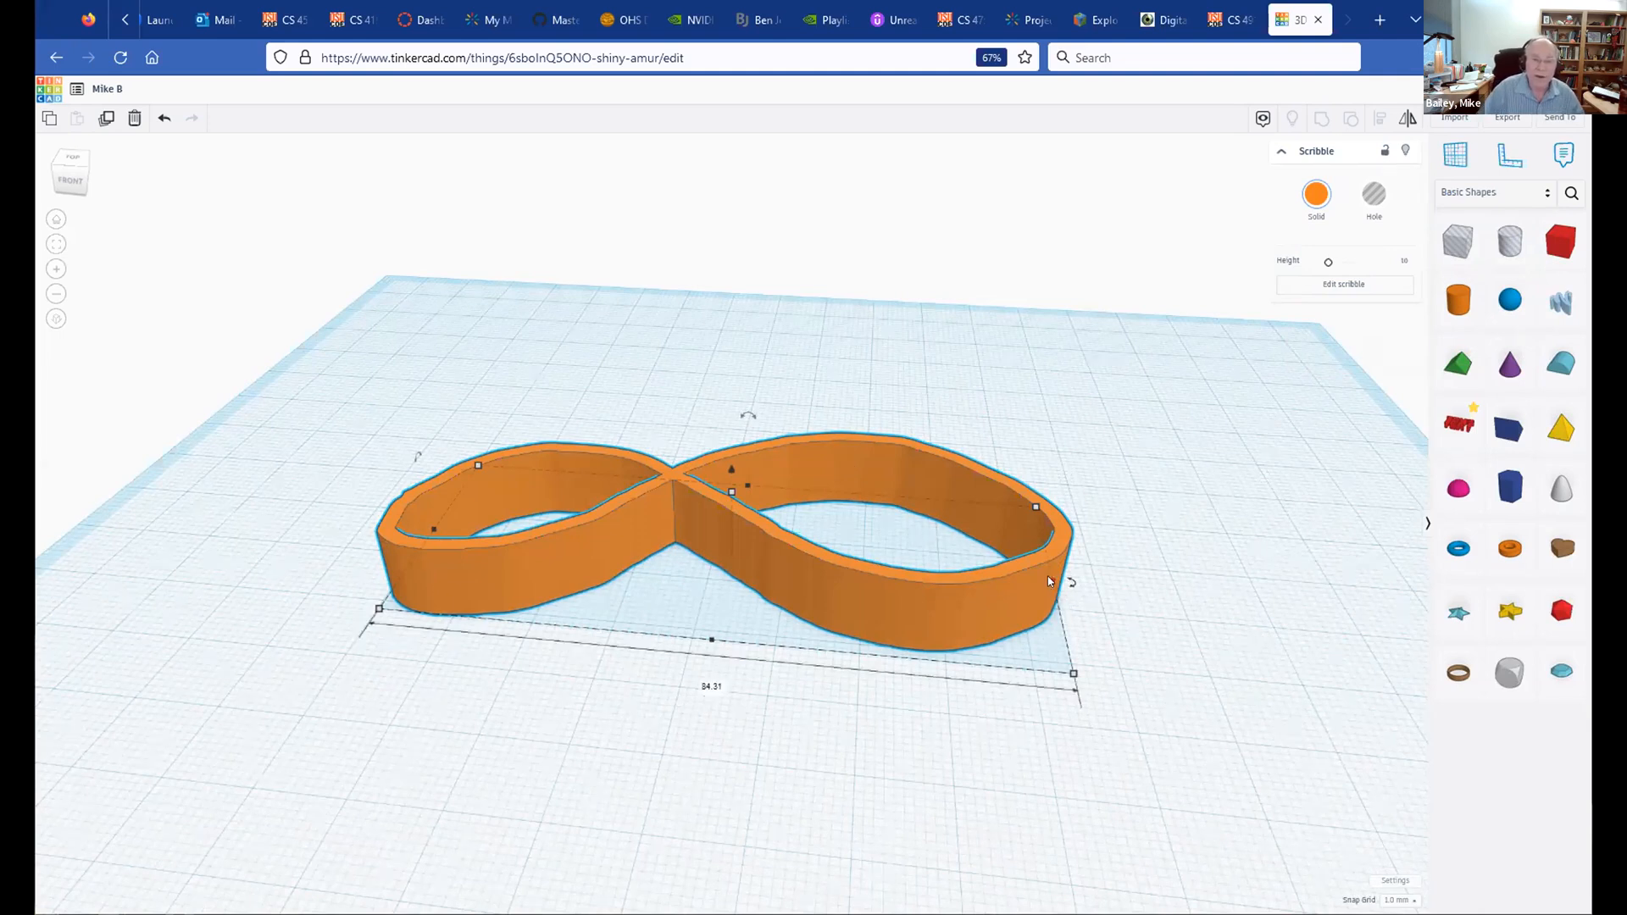
pyautogui.moveTo(1053, 580)
pyautogui.mouseDown()
pyautogui.moveTo(579, 542)
pyautogui.moveTo(821, 549)
pyautogui.moveTo(646, 547)
pyautogui.moveTo(878, 577)
pyautogui.moveTo(697, 569)
pyautogui.moveTo(768, 574)
pyautogui.moveTo(750, 568)
pyautogui.mouseUp()
pyautogui.moveTo(226, 588)
pyautogui.mouseDown(button='right')
pyautogui.moveTo(265, 538)
pyautogui.moveTo(143, 517)
pyautogui.moveTo(435, 547)
pyautogui.mouseUp(button='right')
pyautogui.moveTo(564, 463); pyautogui.dragTo(296, 539)
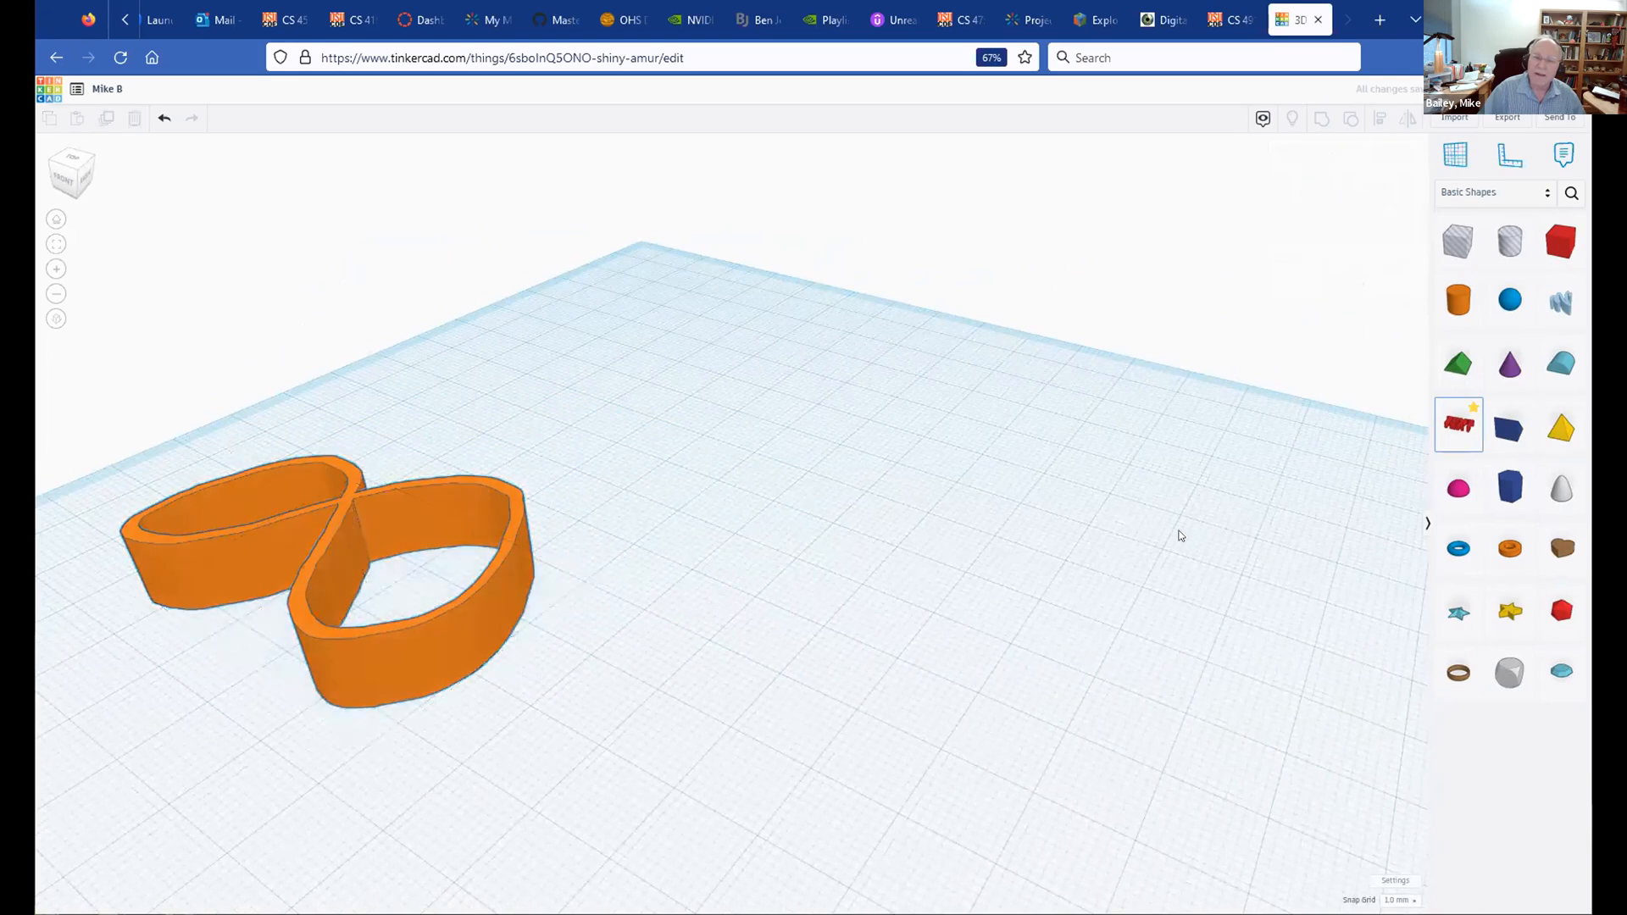
# Step: Add a red text shape reading 'STEM is cool!' beside the figure-eight
pyautogui.click(878, 651)
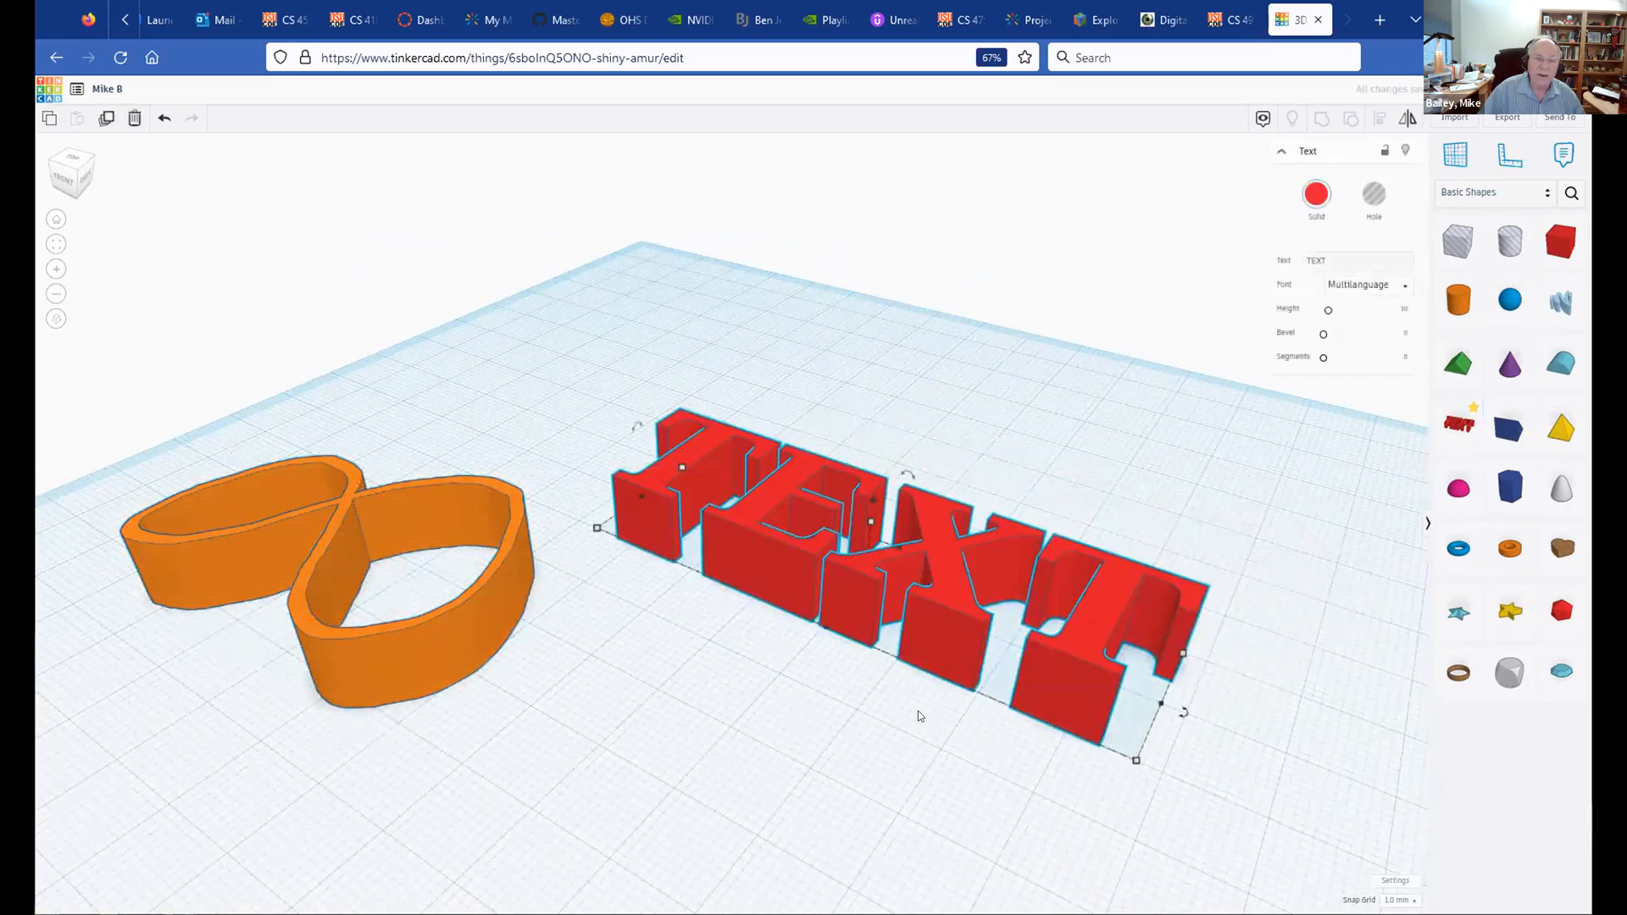
pyautogui.click(1346, 256)
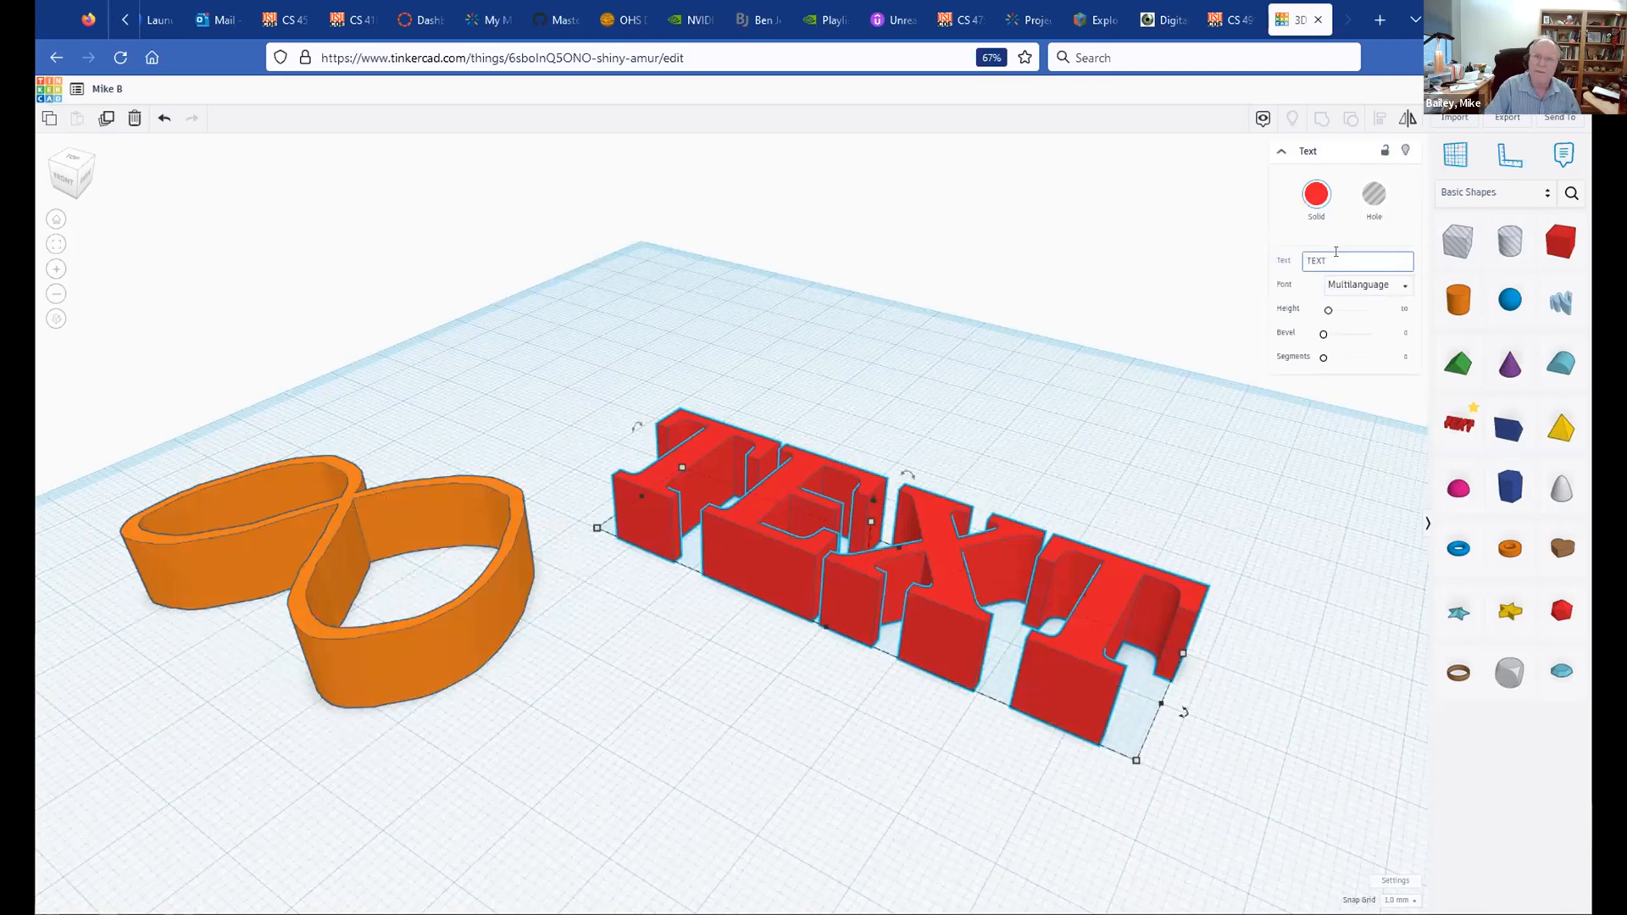
pyautogui.press('BackSpace')
pyautogui.press('BackSpace')
pyautogui.press('BackSpace')
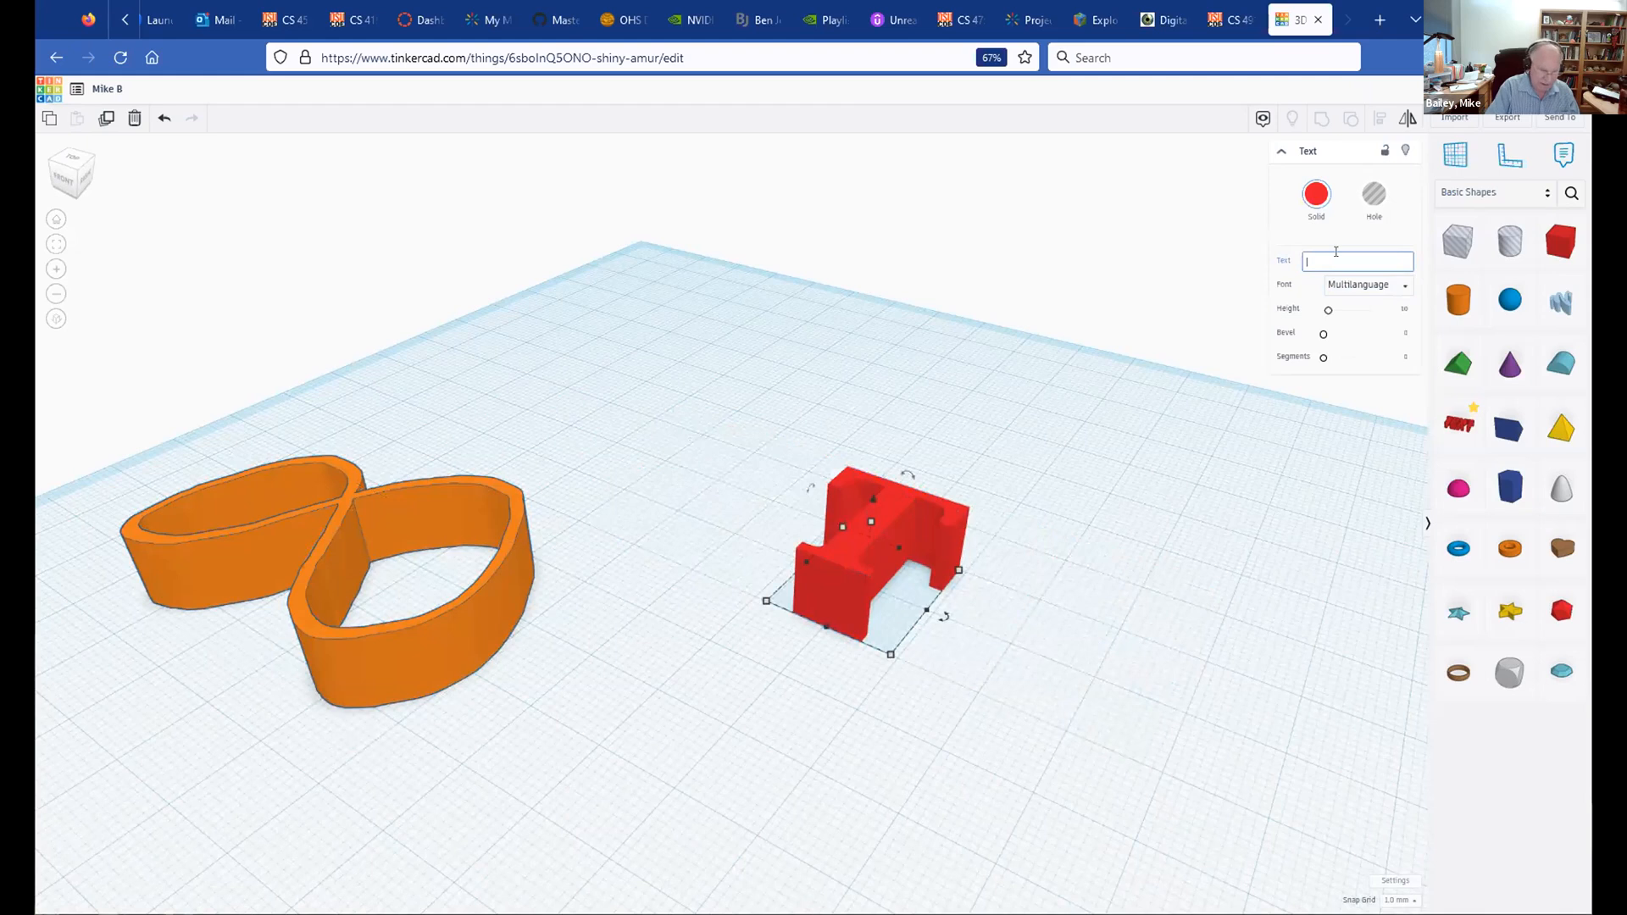
pyautogui.write('STEM')
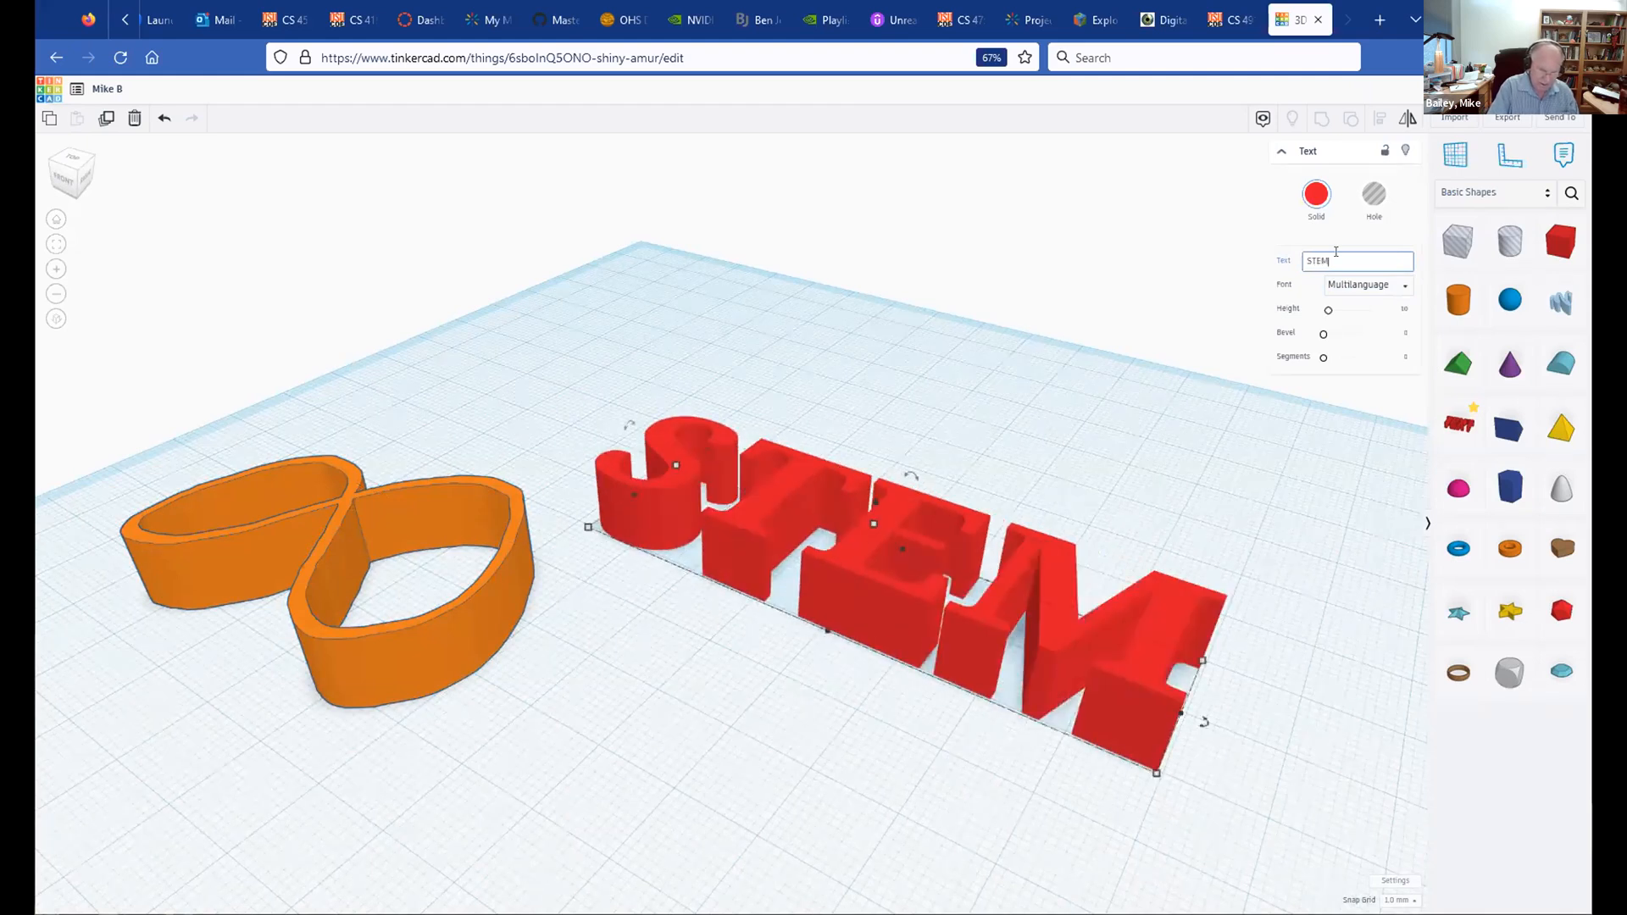
pyautogui.write(' 1s cool')
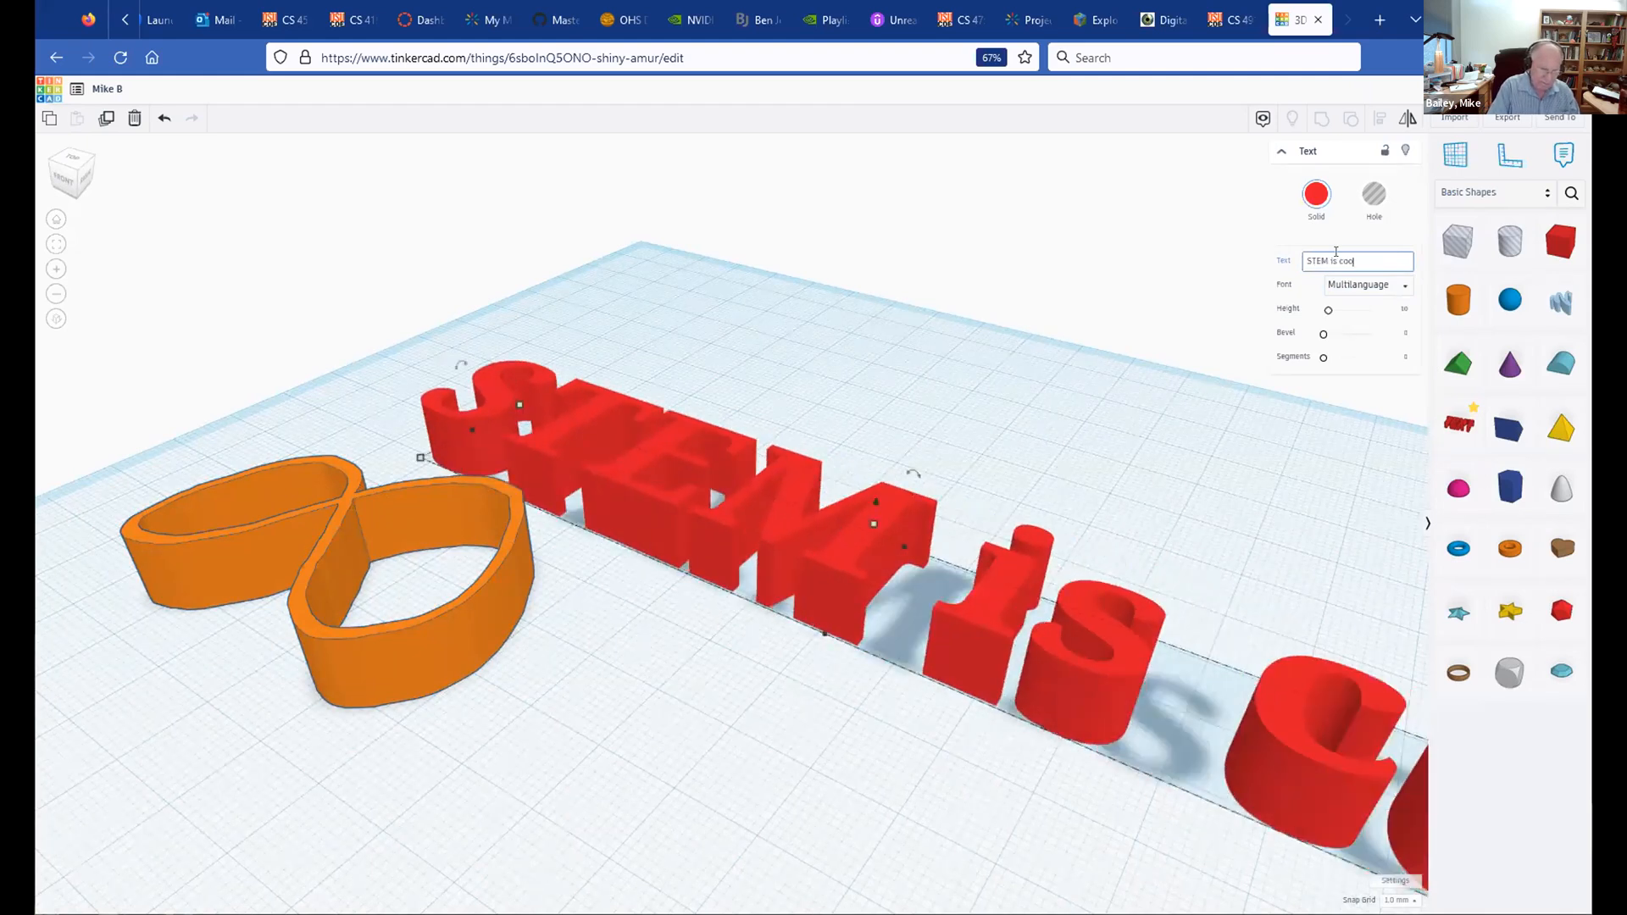
pyautogui.write('!')
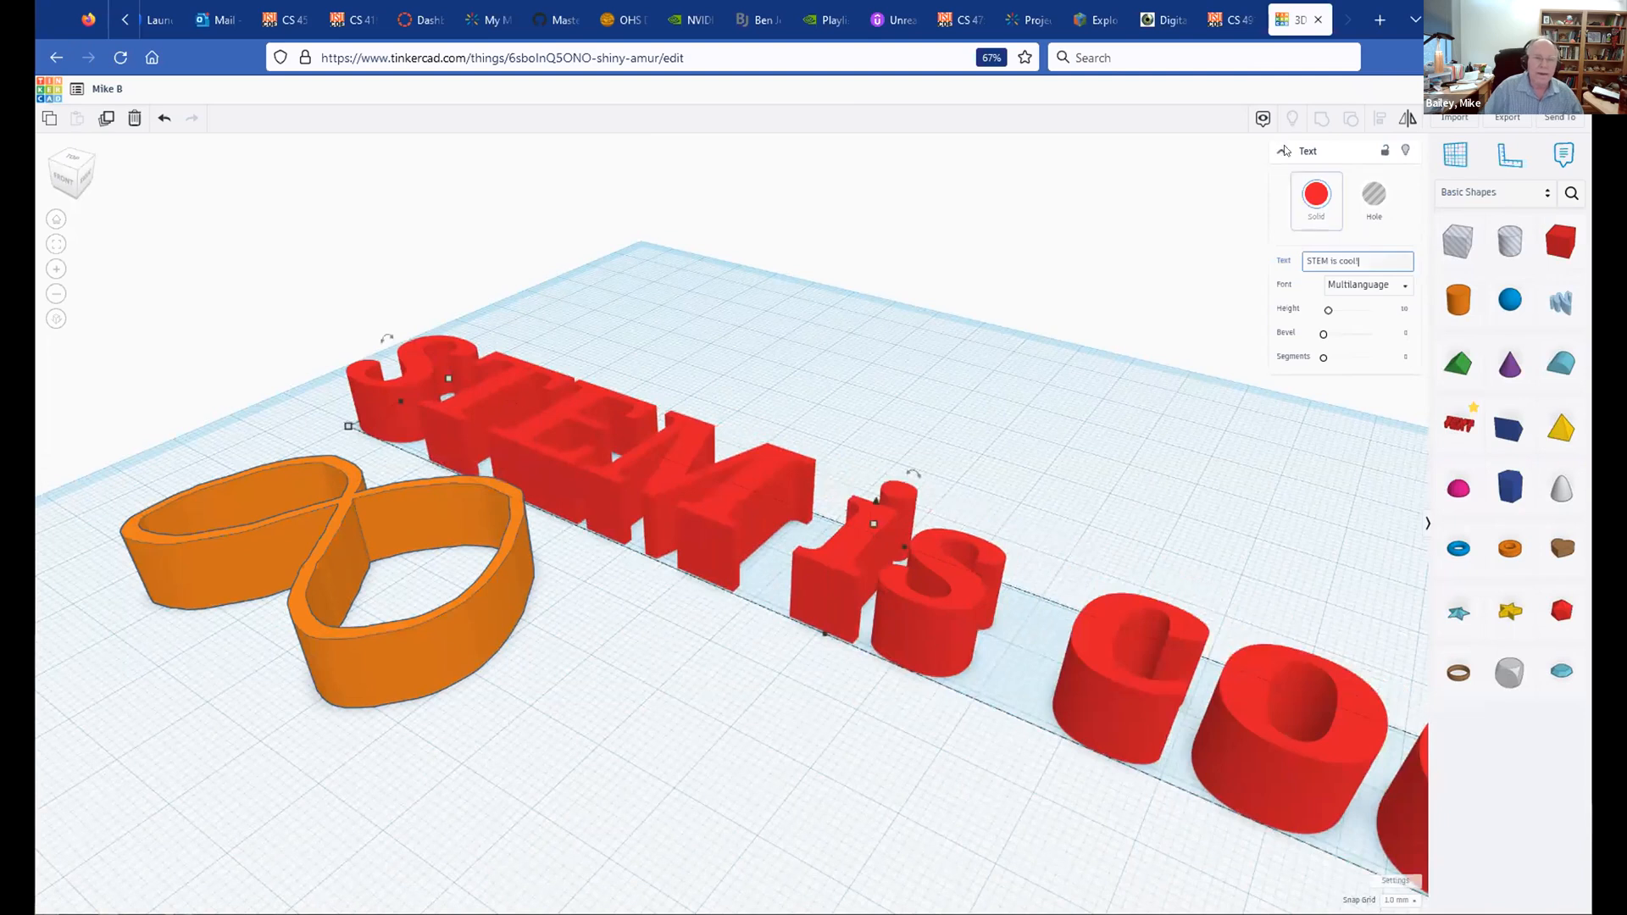
pyautogui.click(797, 348)
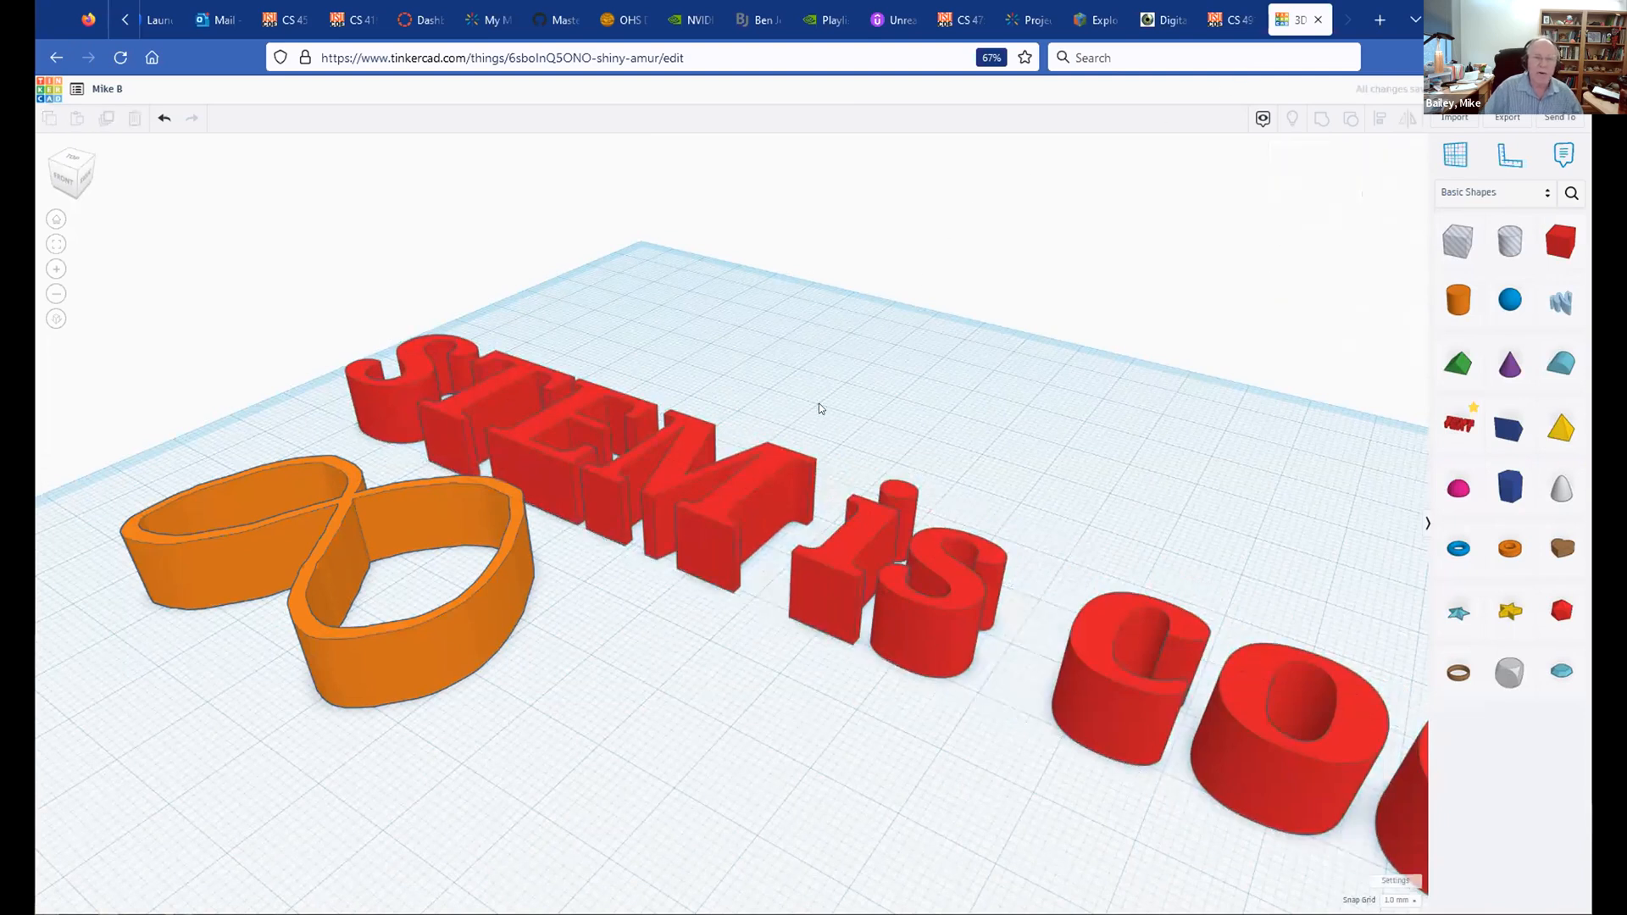
pyautogui.scroll(-5, 824, 366)
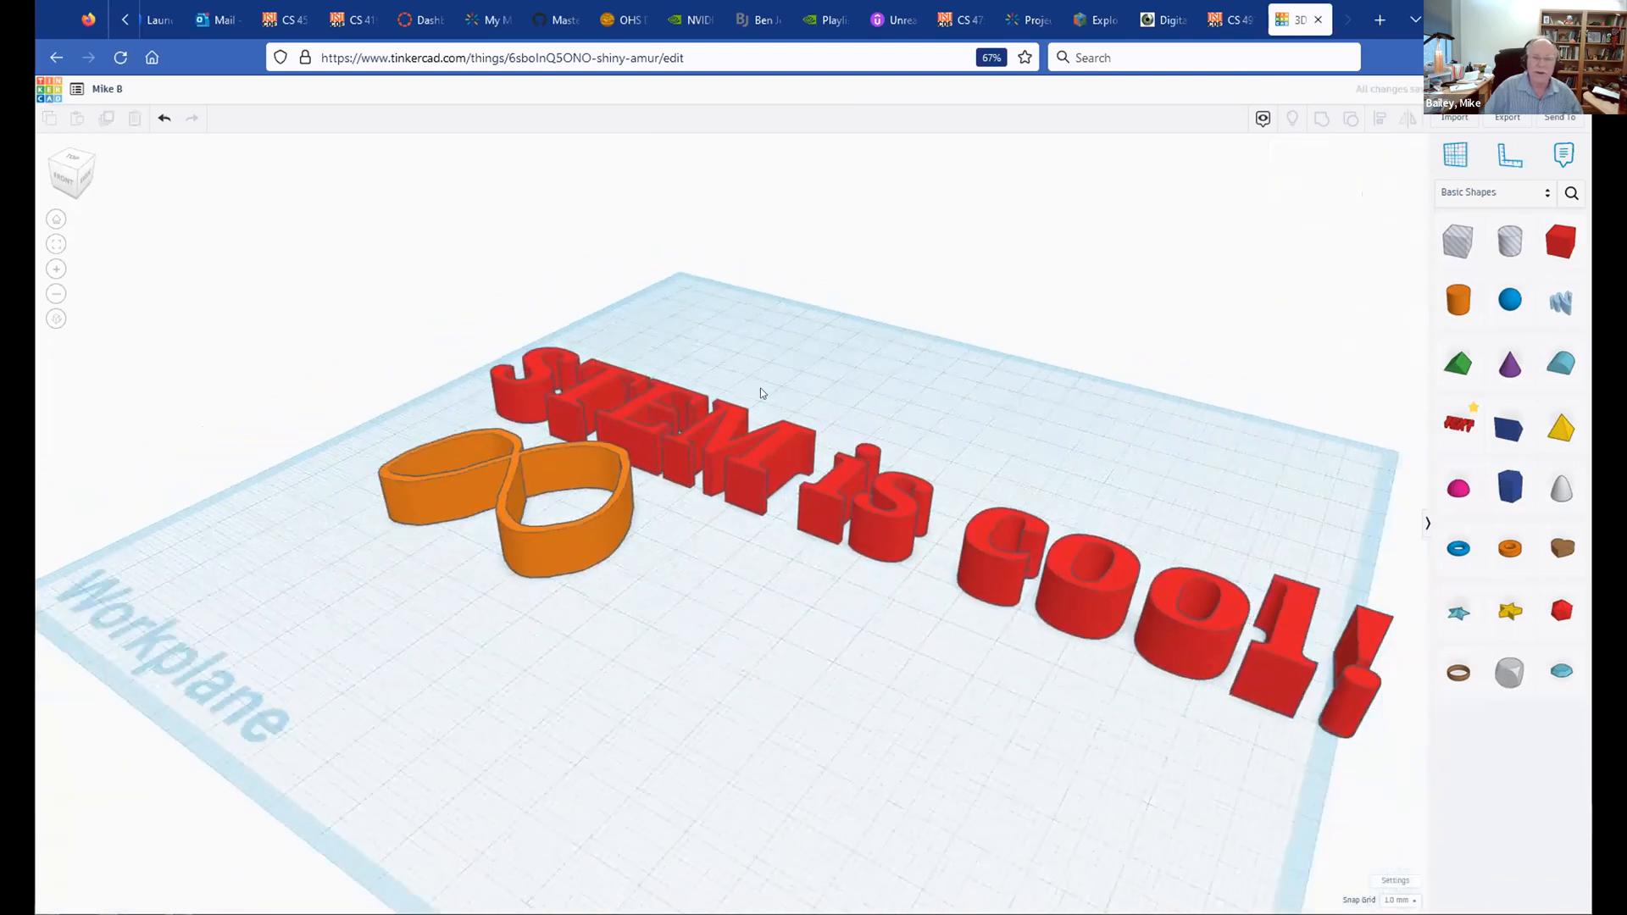
pyautogui.click(647, 386)
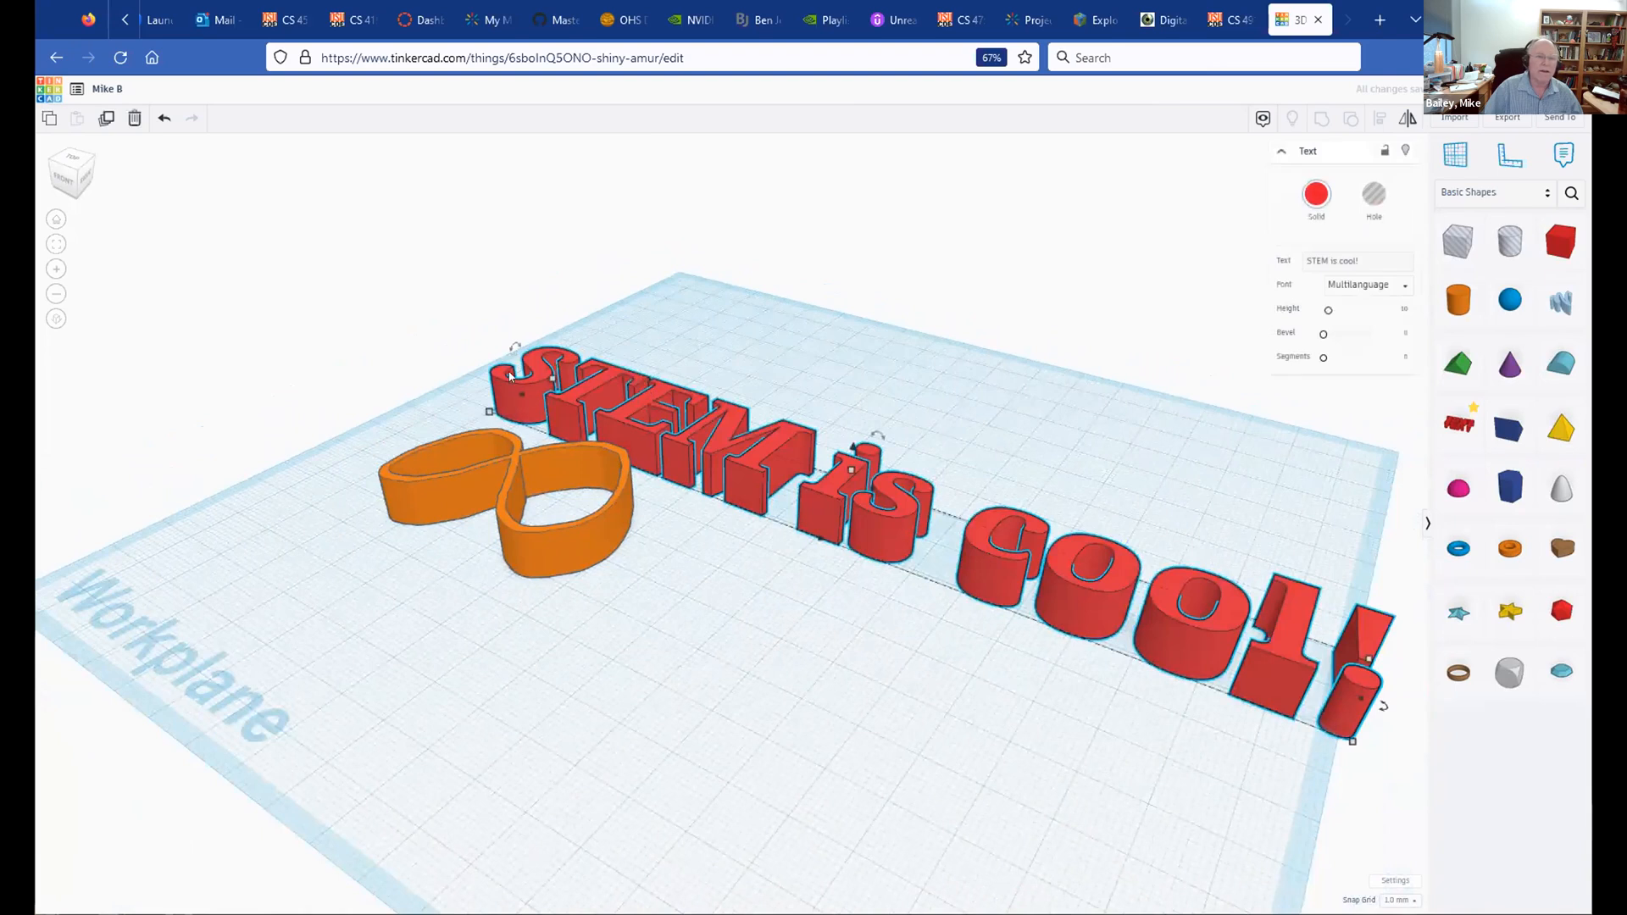
# Step: Move the text to the lower right, adjust its letter height, and add a red box
pyautogui.moveTo(485, 413); pyautogui.dragTo(924, 552)
pyautogui.moveTo(1094, 549)
pyautogui.mouseDown()
pyautogui.moveTo(1106, 283)
pyautogui.moveTo(1093, 569)
pyautogui.mouseUp()
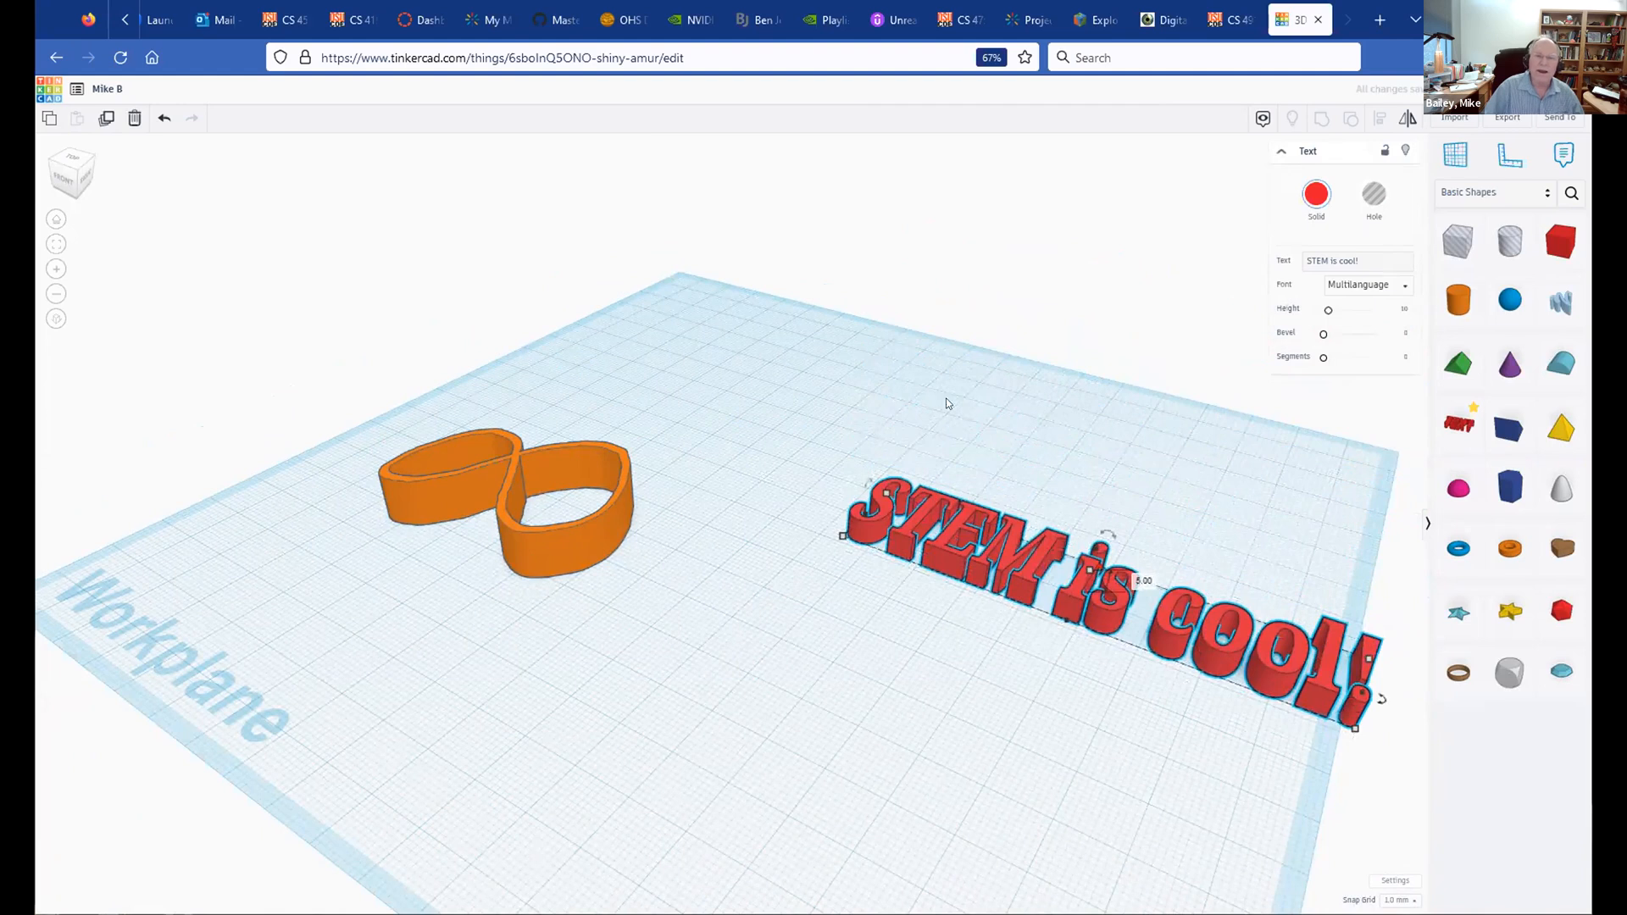
pyautogui.moveTo(1561, 242); pyautogui.dragTo(1366, 705)
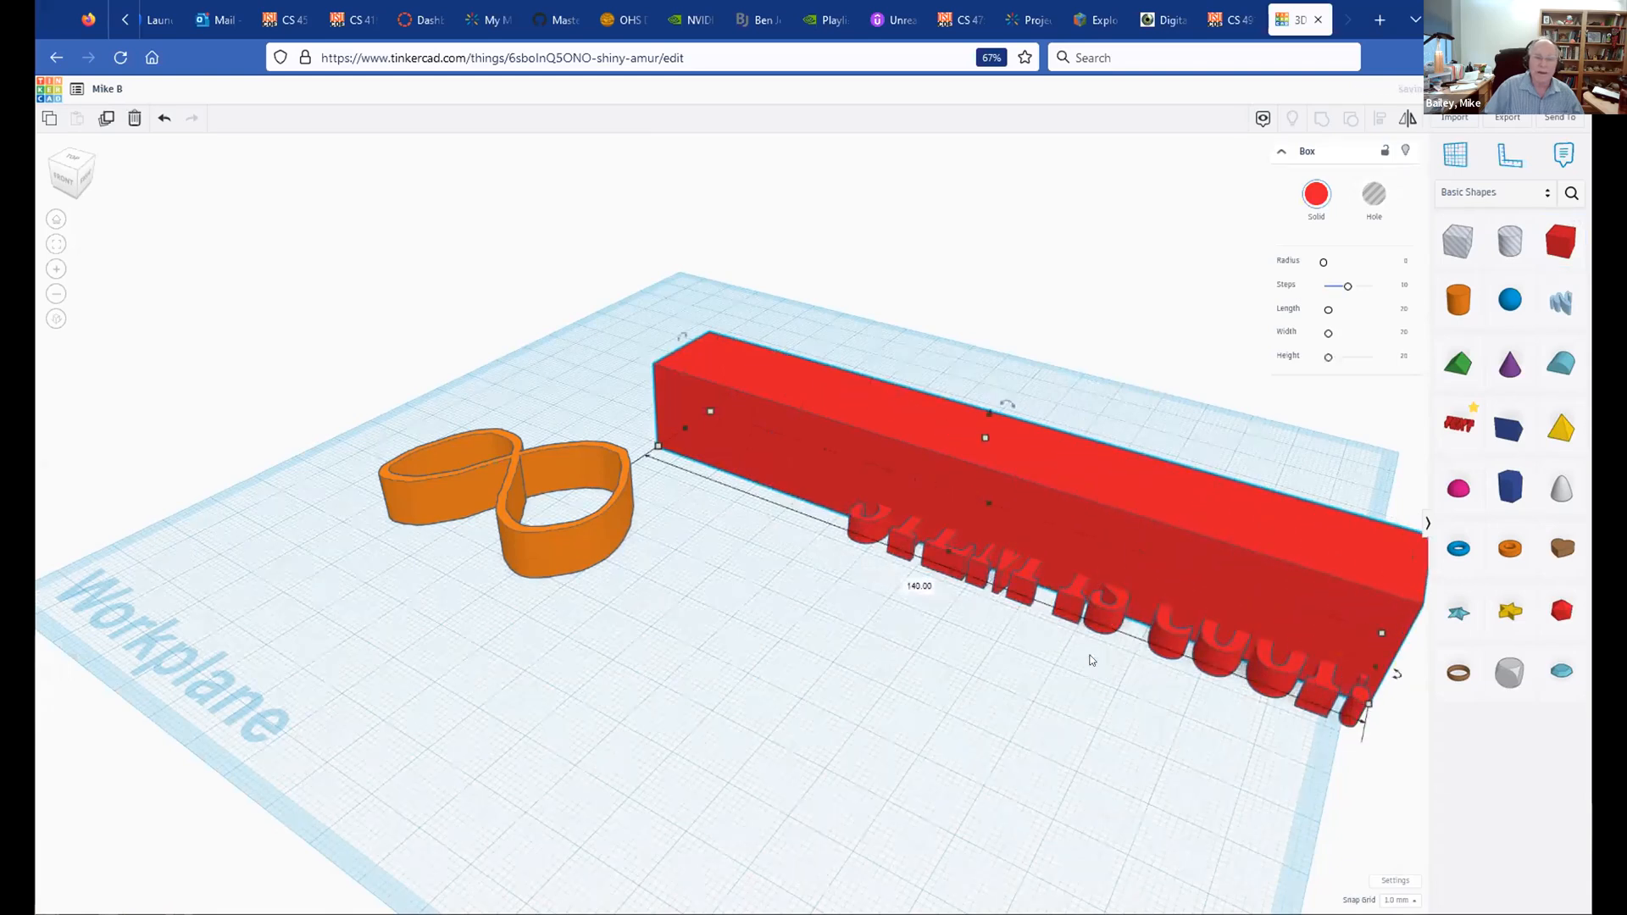
# Step: Widen the red box and slide the 'STEM is cool!' text onto its top face
pyautogui.moveTo(979, 499); pyautogui.dragTo(1034, 433)
pyautogui.click(974, 556)
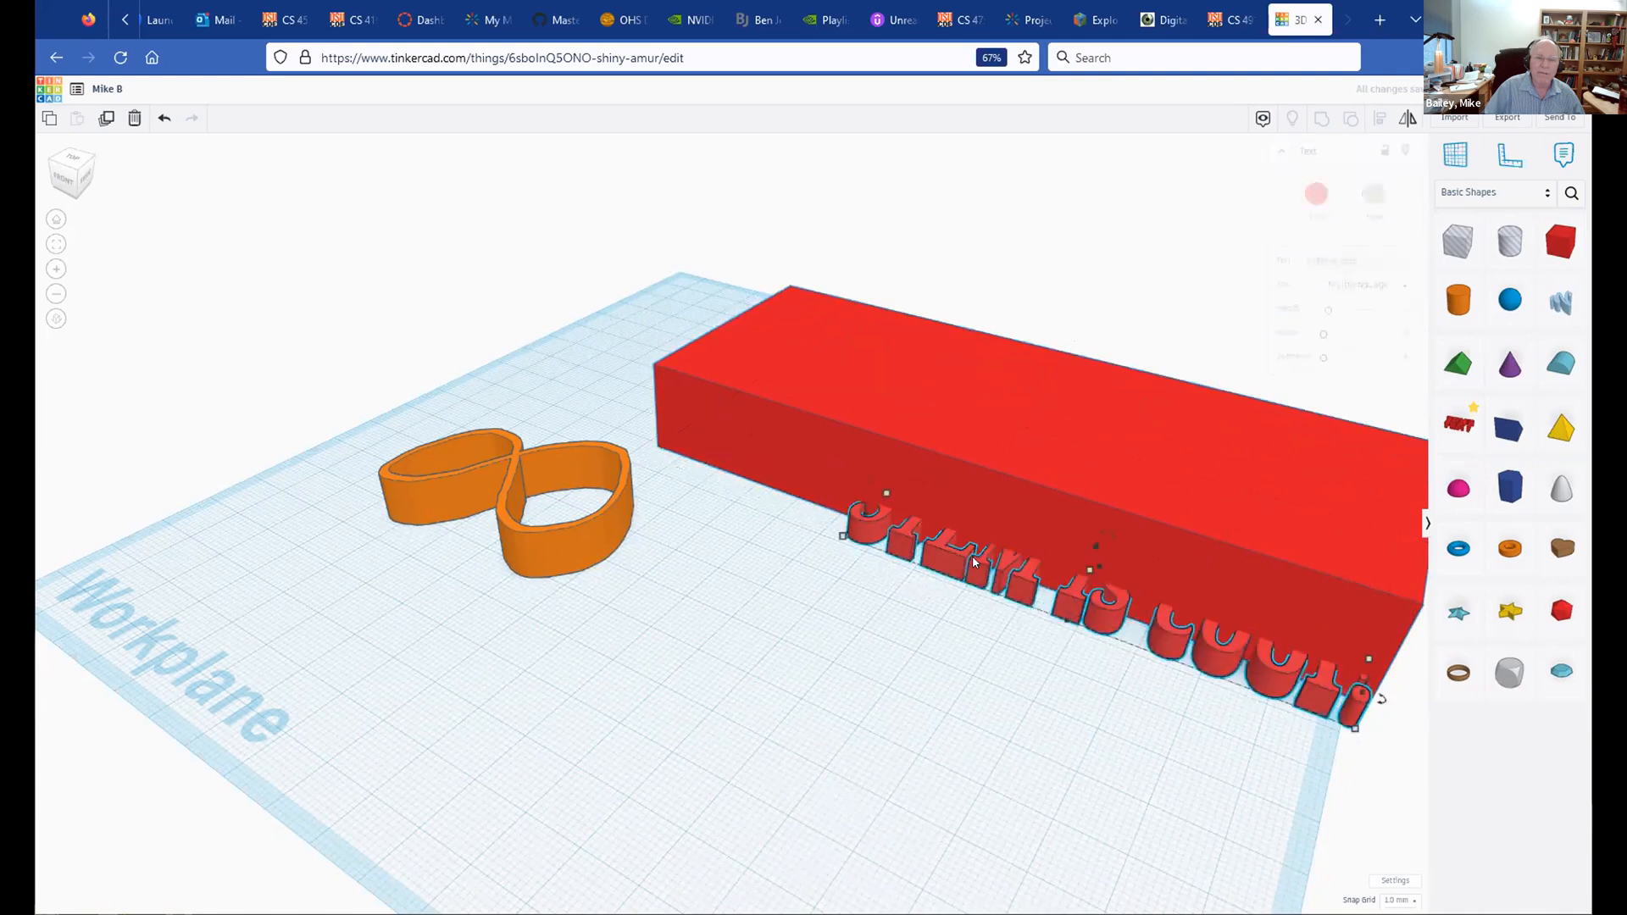
pyautogui.moveTo(1095, 549); pyautogui.dragTo(1104, 390)
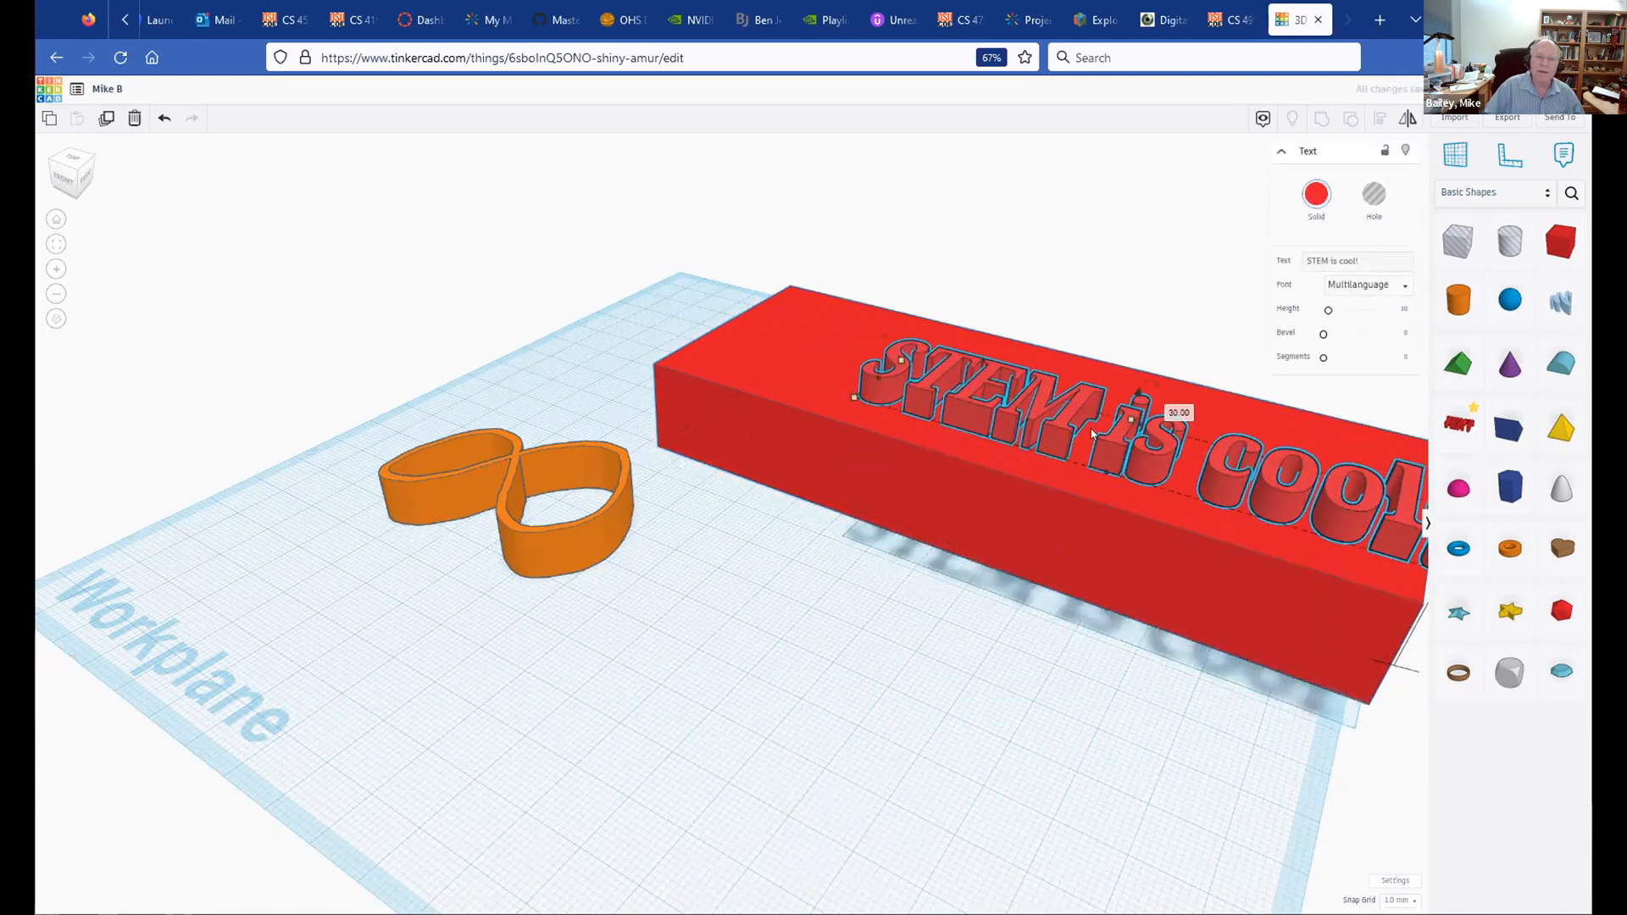
pyautogui.click(1036, 419)
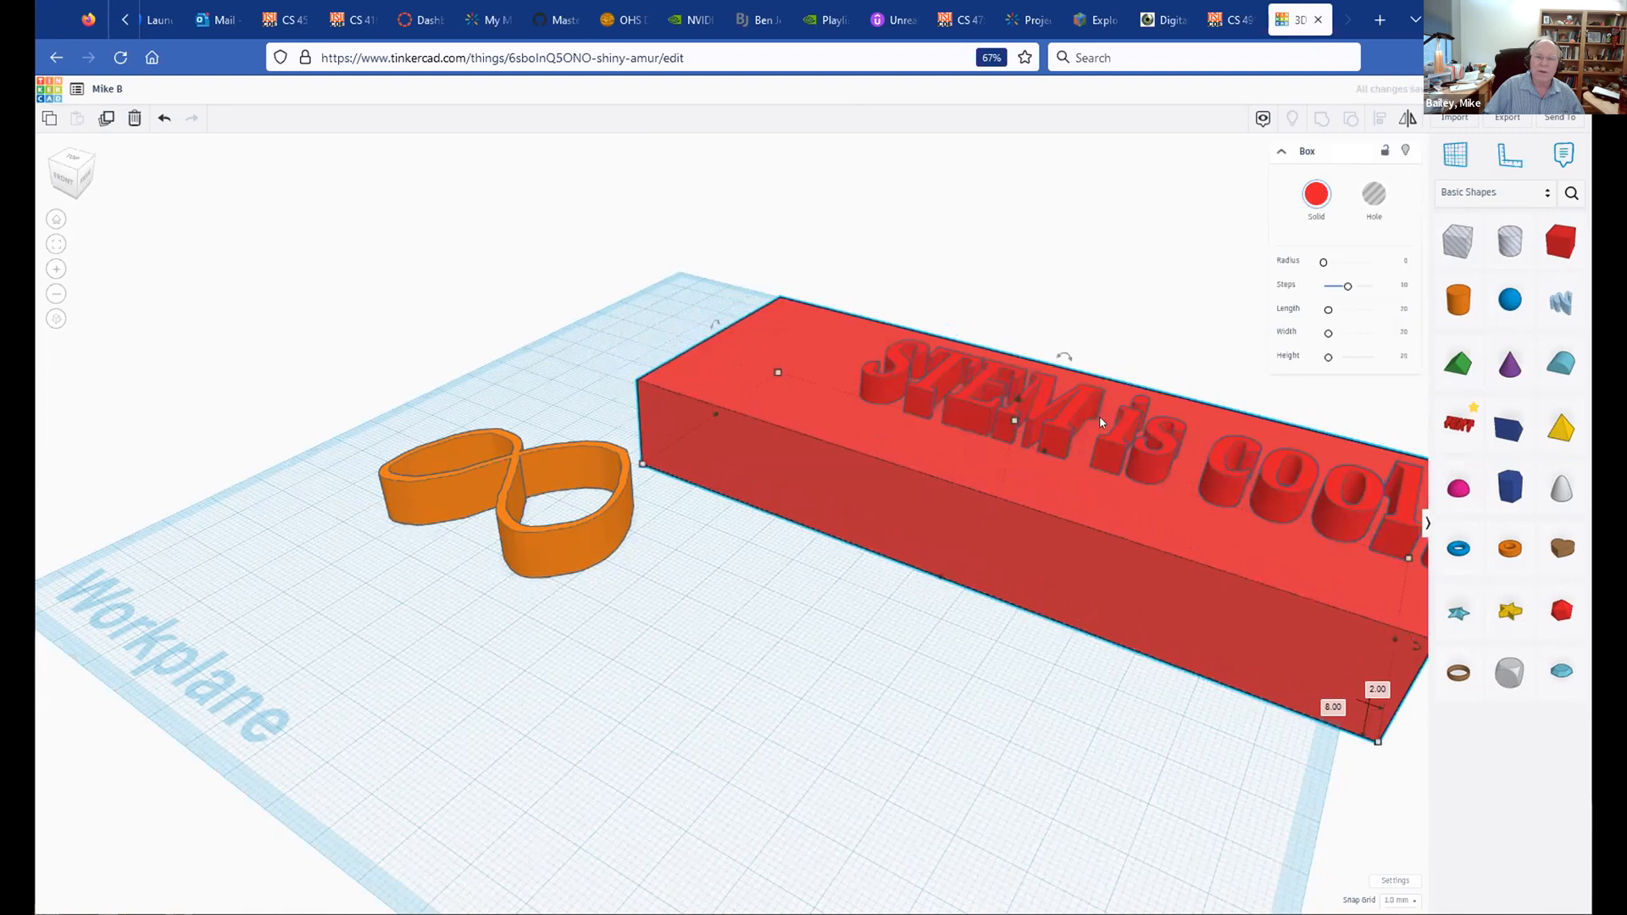
pyautogui.moveTo(1086, 432); pyautogui.dragTo(1036, 432)
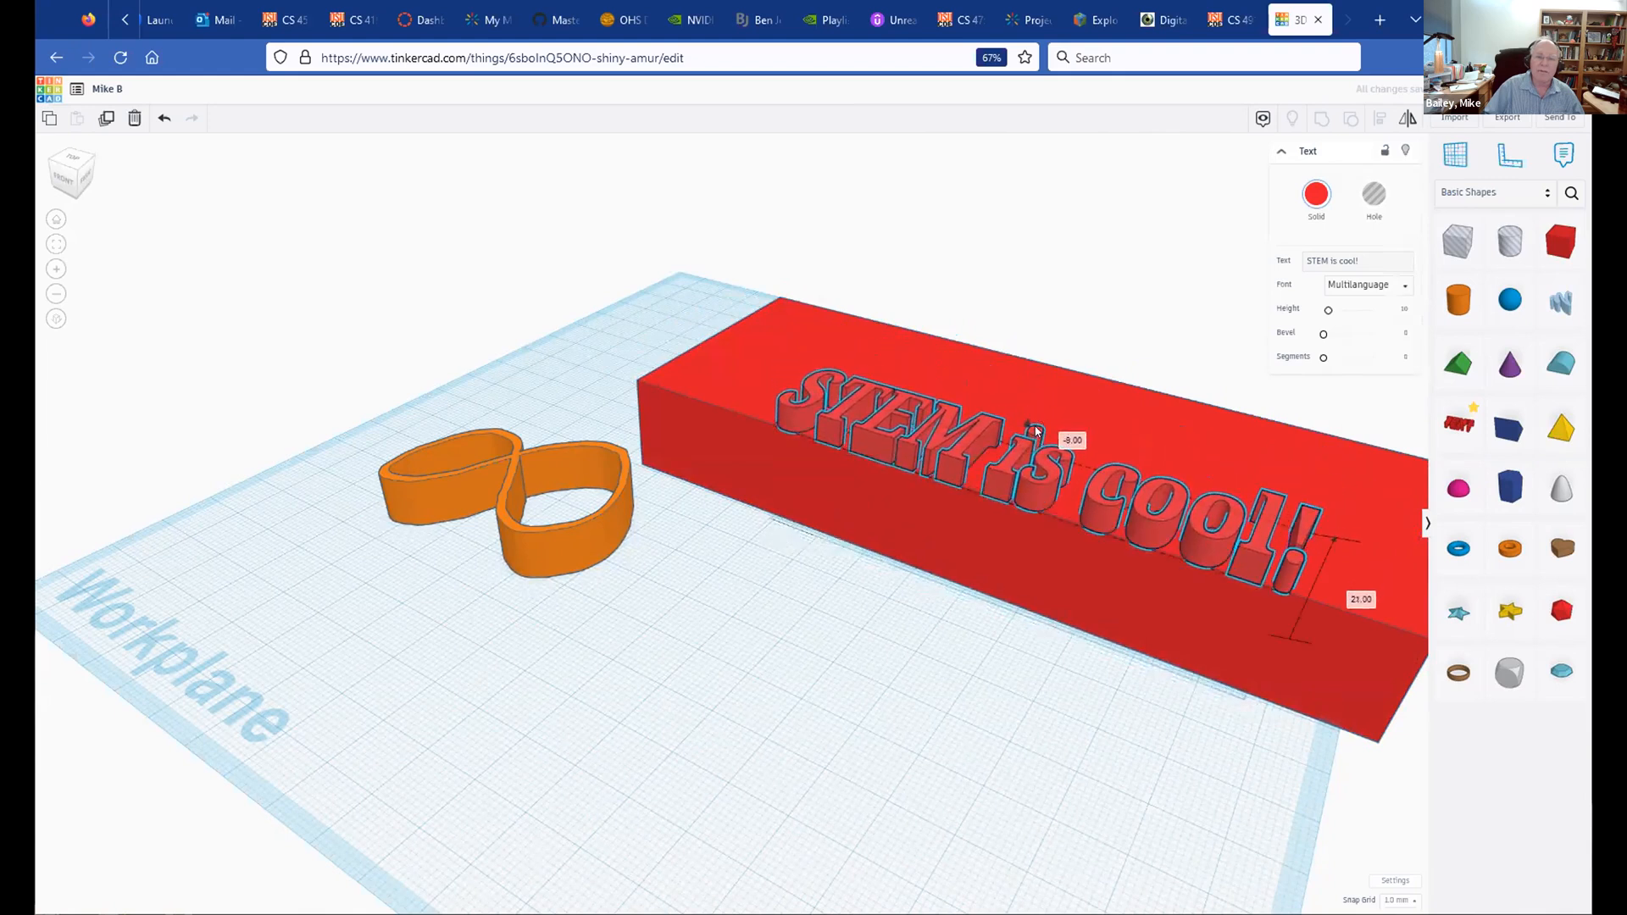
# Step: Move the box toward the figure-eight, sink the text 3 mm, and make it a hole
pyautogui.moveTo(908, 624); pyautogui.dragTo(923, 690, button='right')
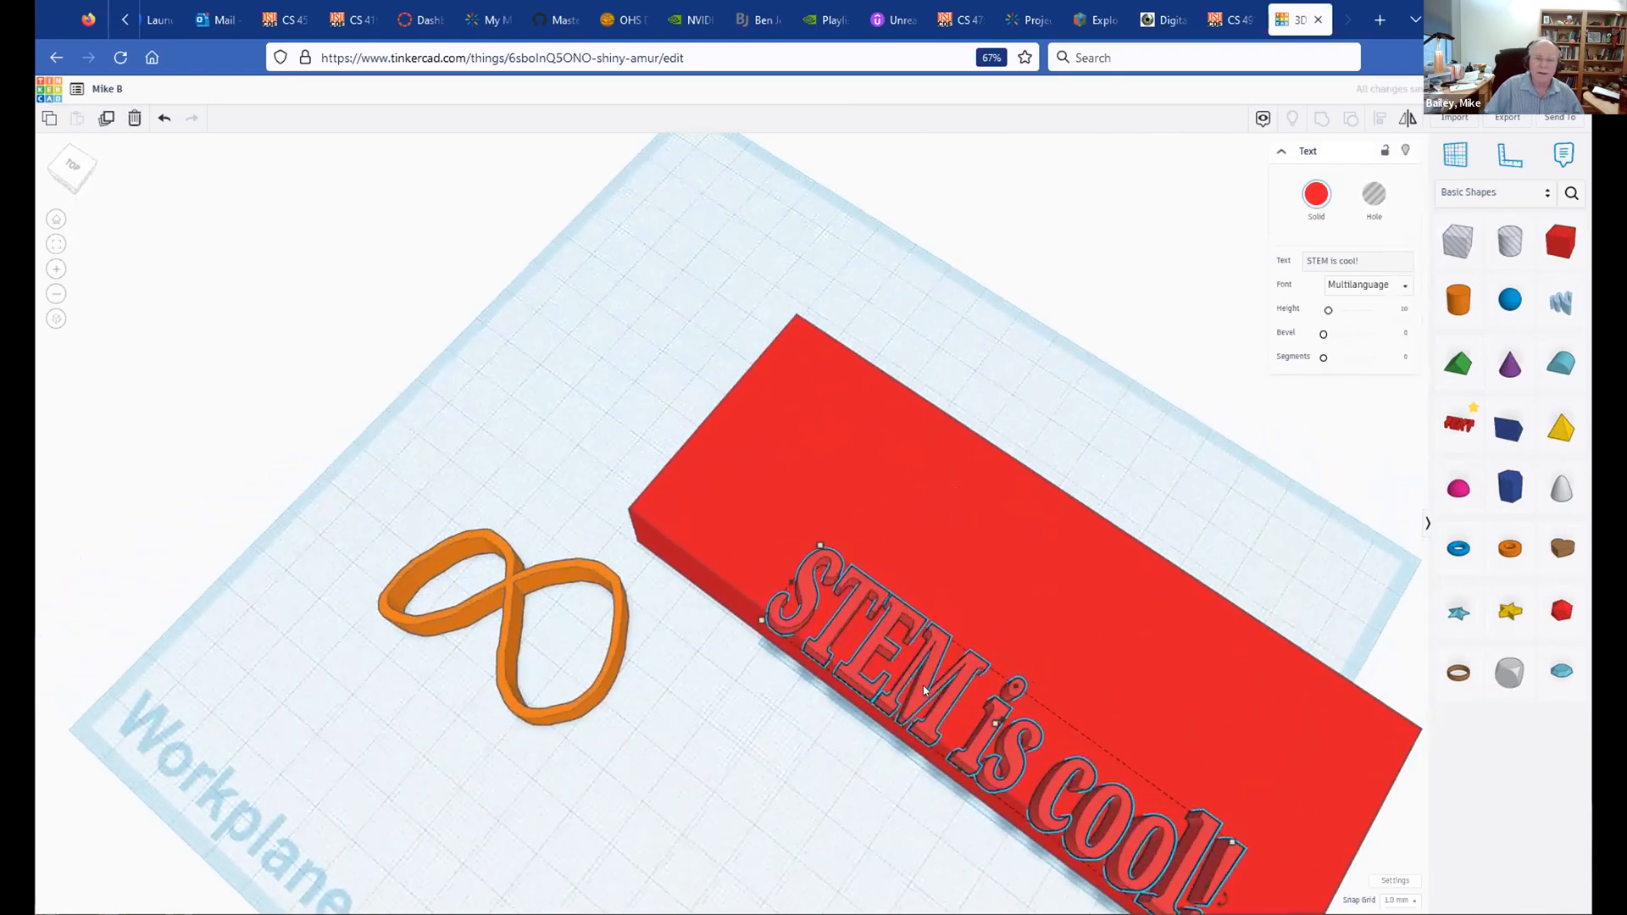
pyautogui.moveTo(940, 678); pyautogui.dragTo(901, 740)
pyautogui.moveTo(722, 776); pyautogui.dragTo(746, 676, button='right')
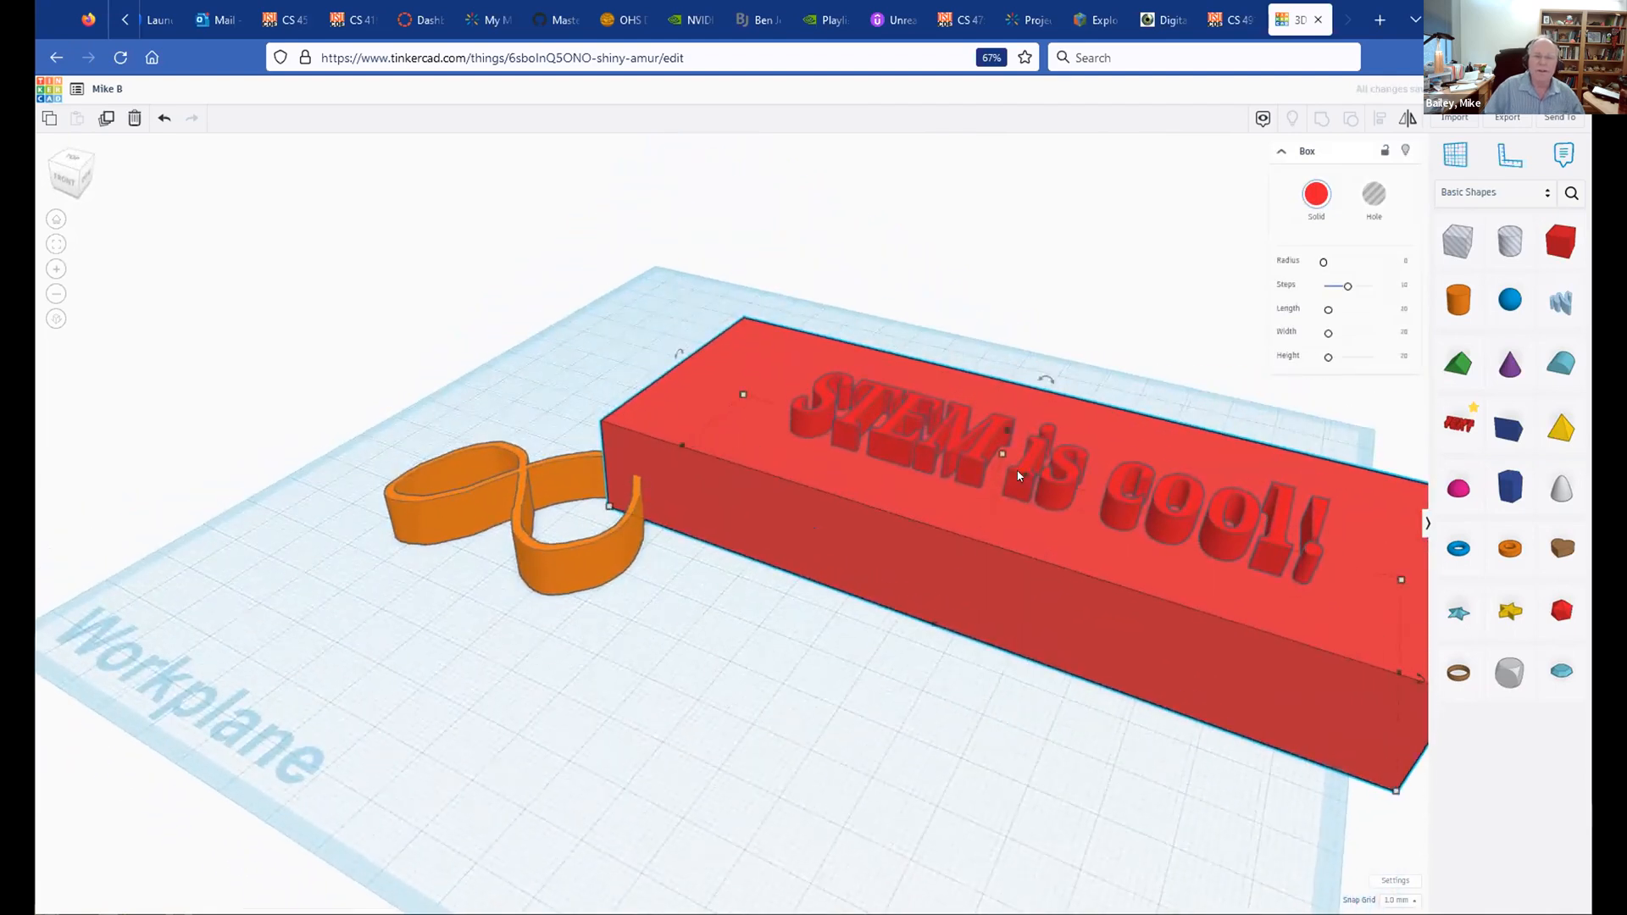
pyautogui.click(1065, 475)
pyautogui.moveTo(1045, 421); pyautogui.dragTo(1045, 450)
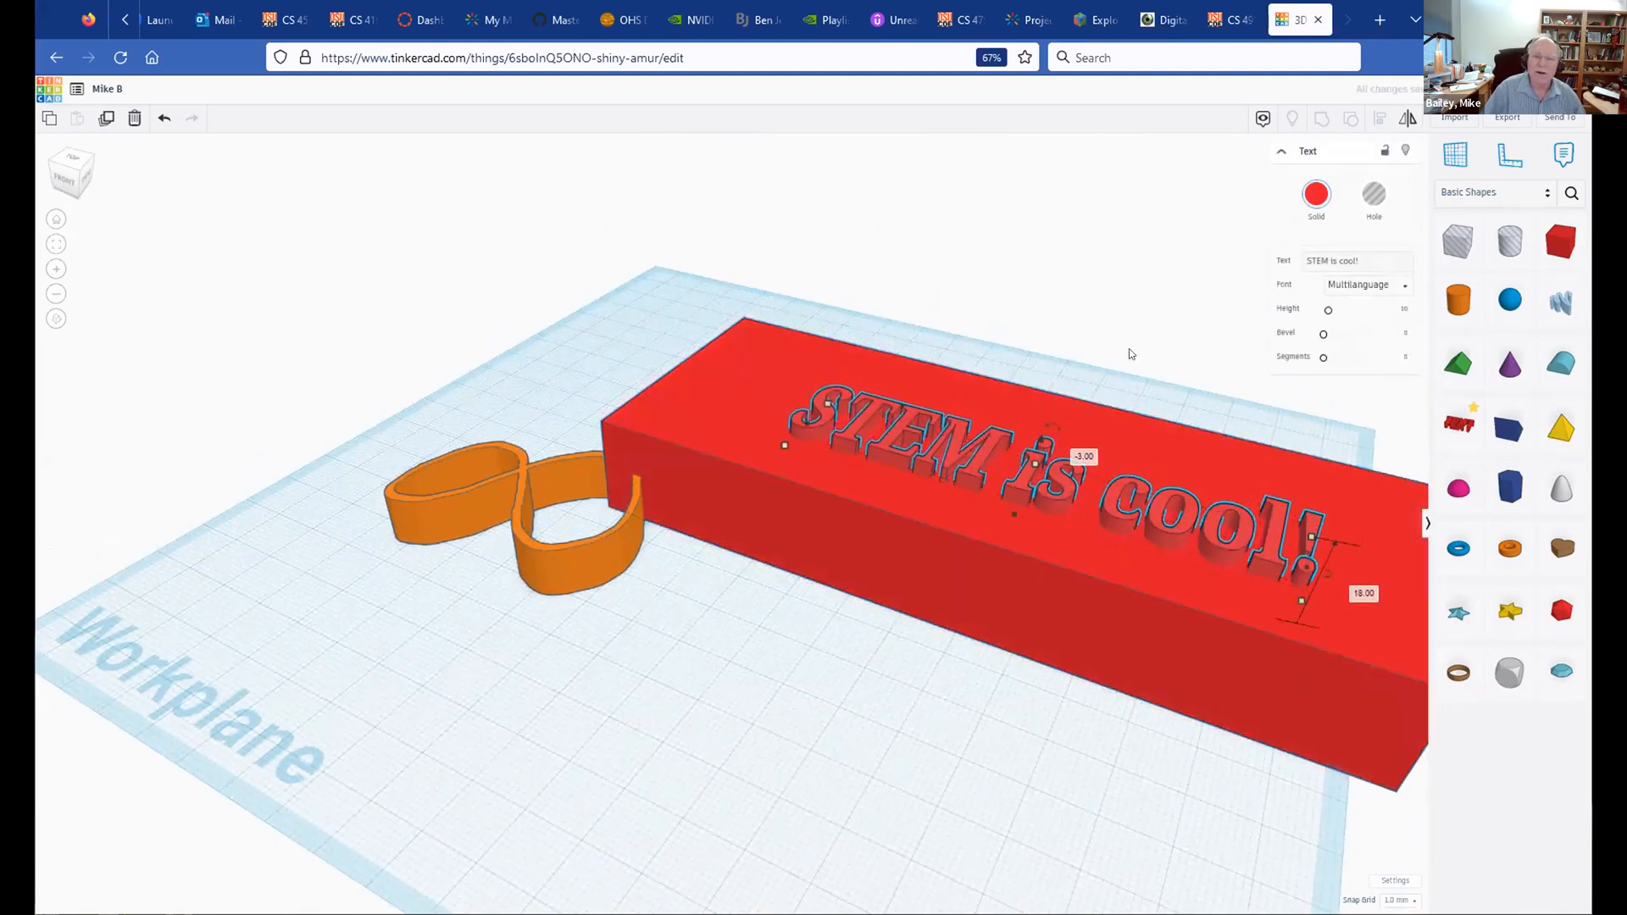
pyautogui.click(1363, 193)
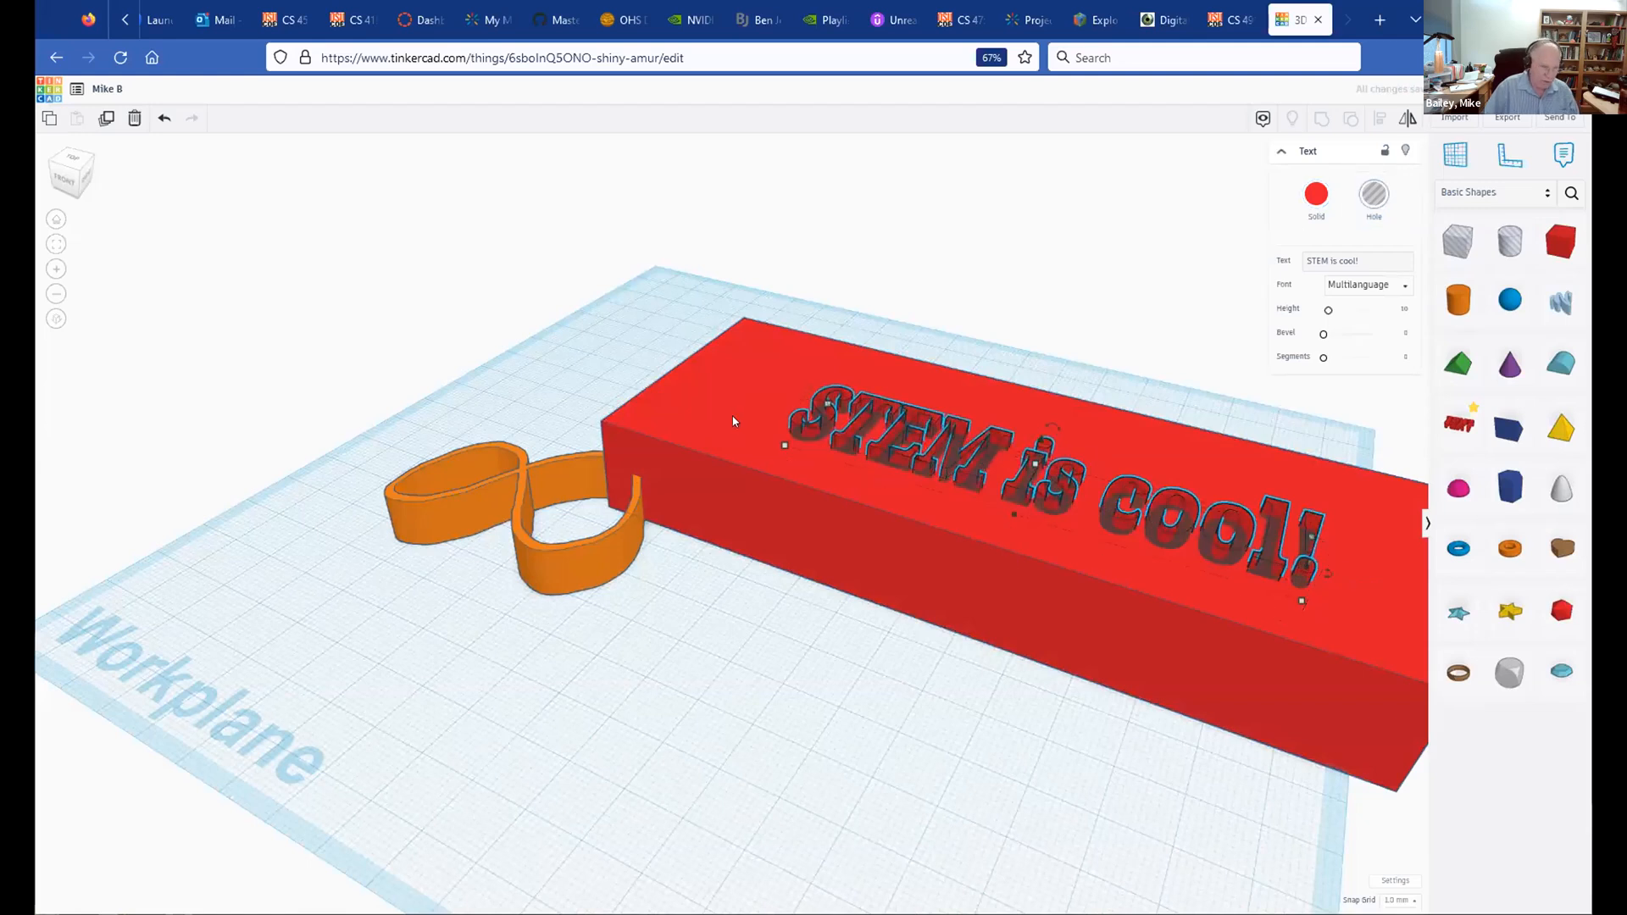
# Step: Group the red box with the hole text to engrave 'STEM is cool!' into its top
pyautogui.keyDown('shift'); pyautogui.click(739, 395); pyautogui.keyUp('shift')
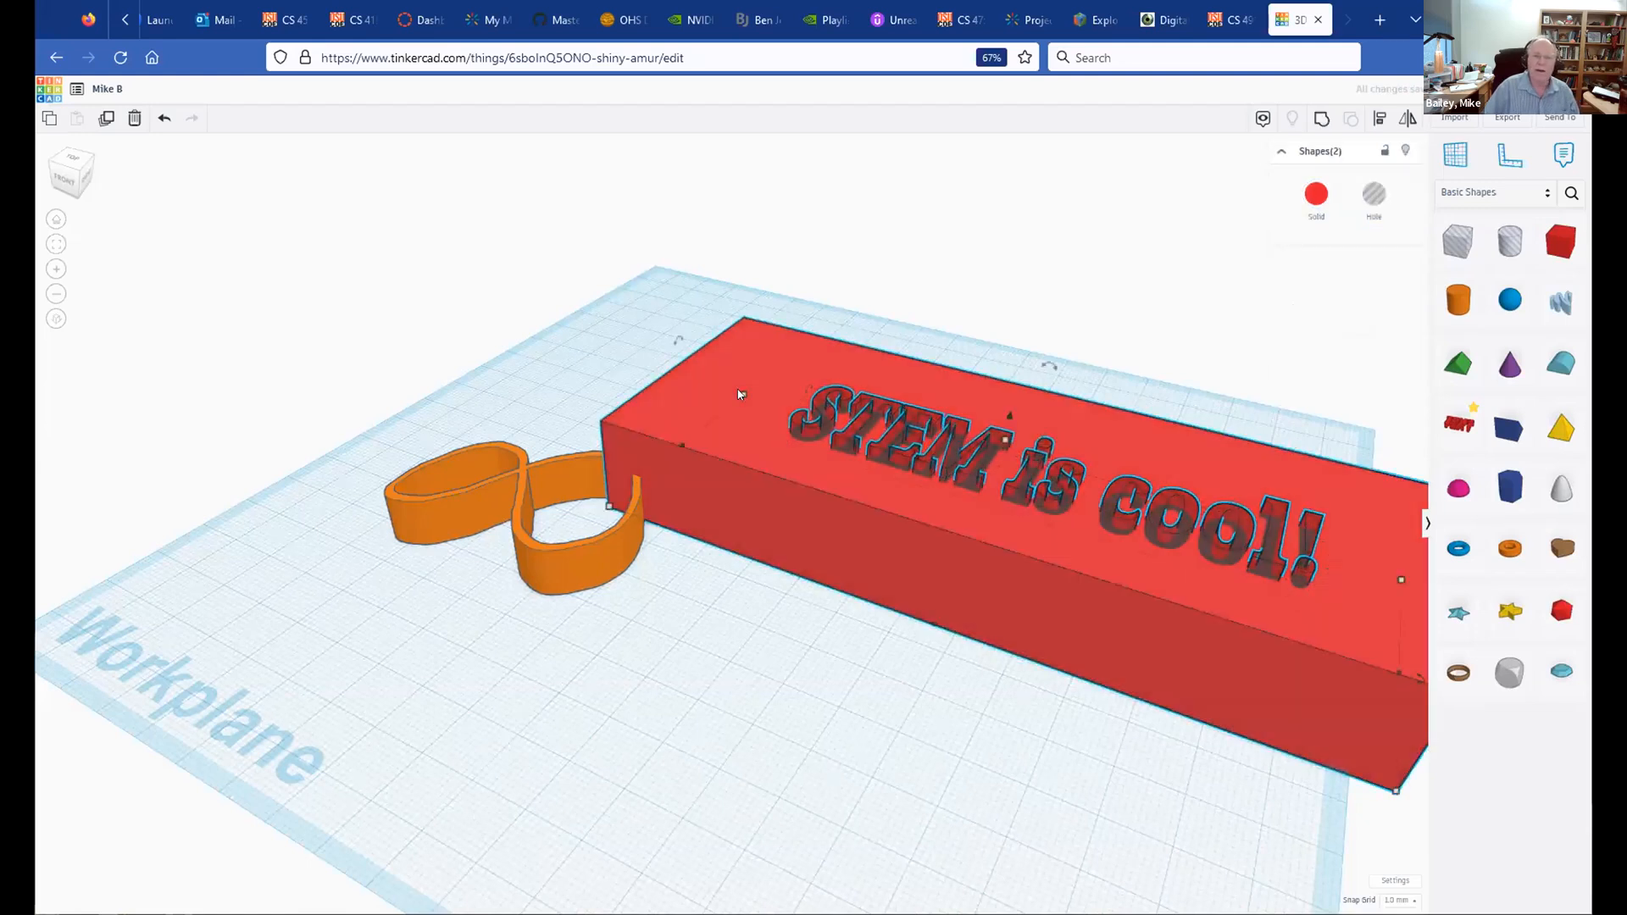
pyautogui.click(1322, 119)
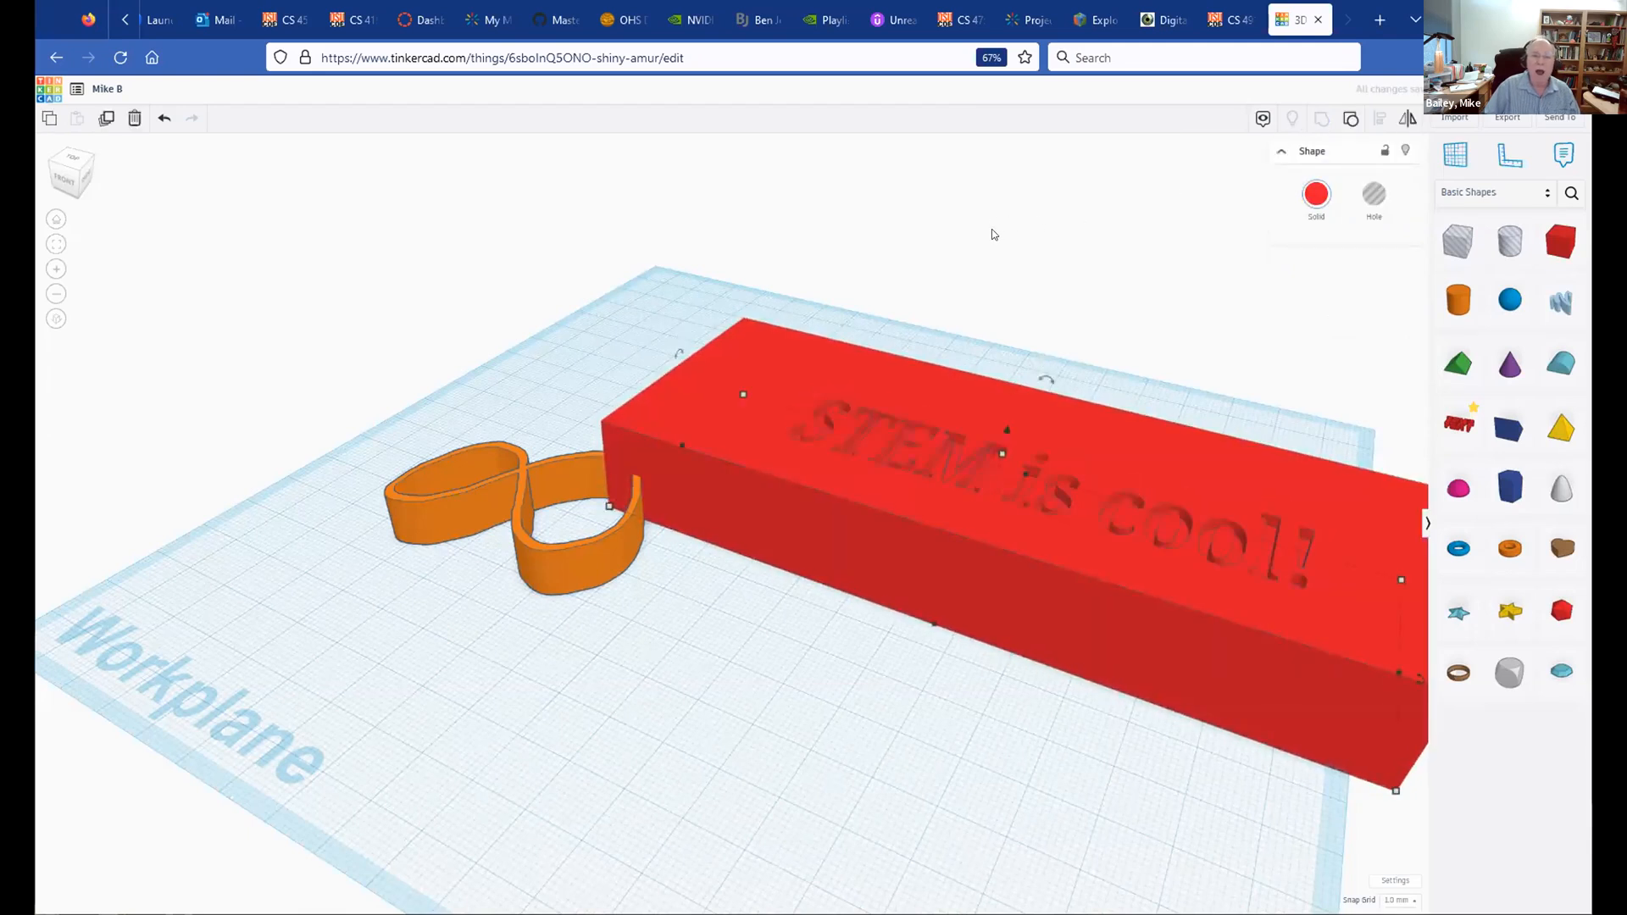
pyautogui.moveTo(1020, 388); pyautogui.dragTo(1060, 334, button='right')
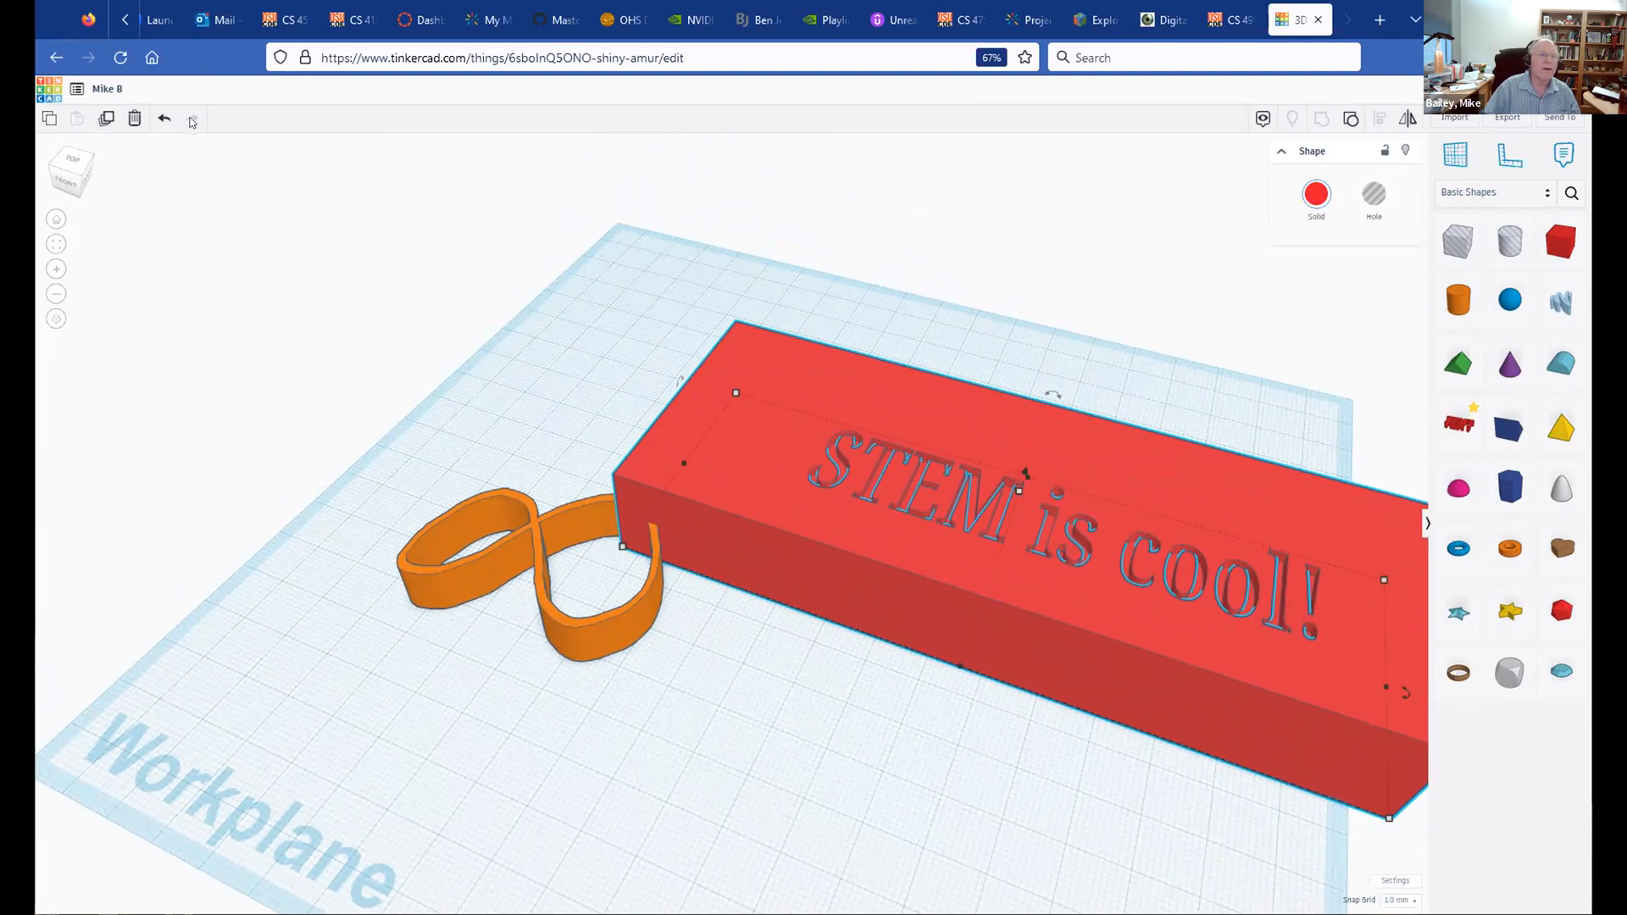
# Step: Undo the grouping and hole so the text is solid, then raise it slightly on the box
pyautogui.click(162, 120)
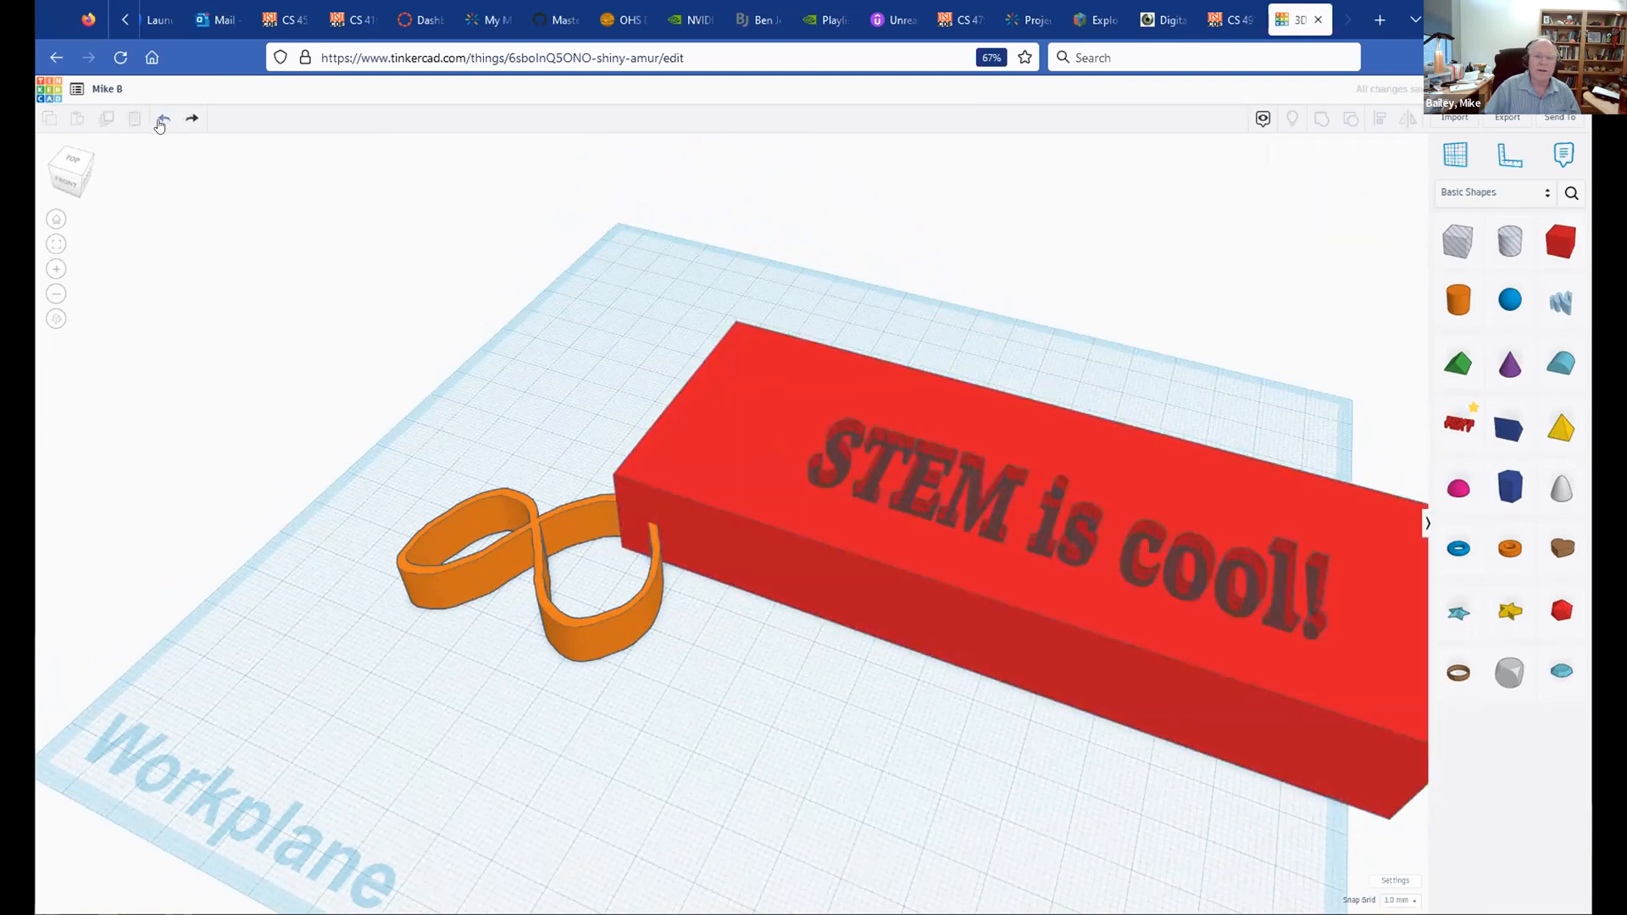
pyautogui.click(160, 125)
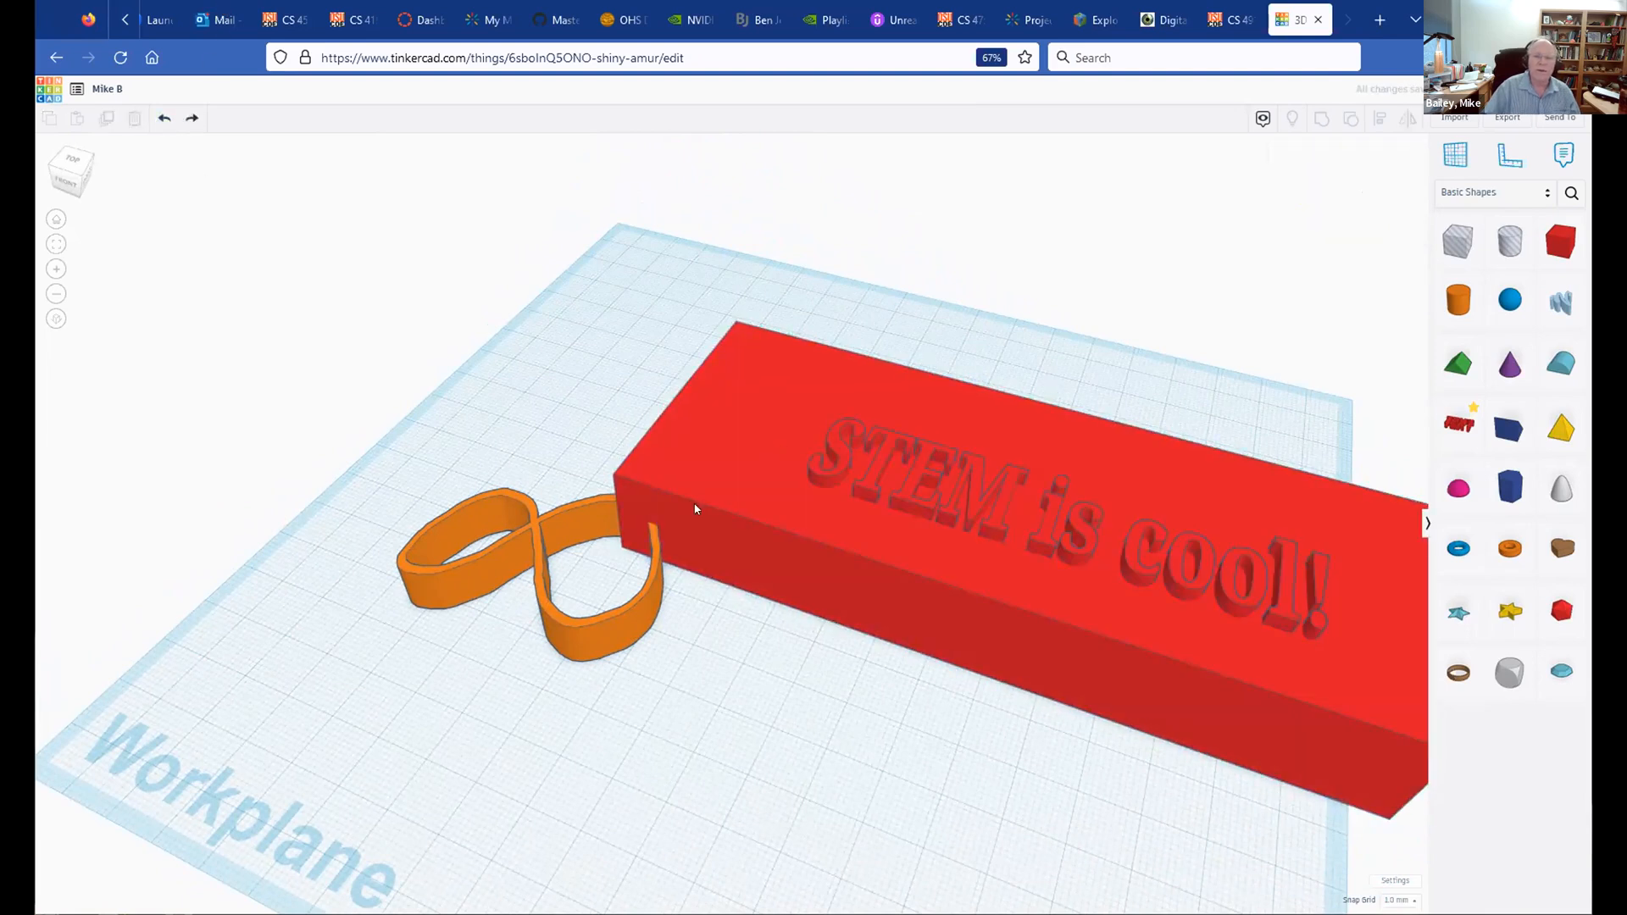
pyautogui.click(840, 452)
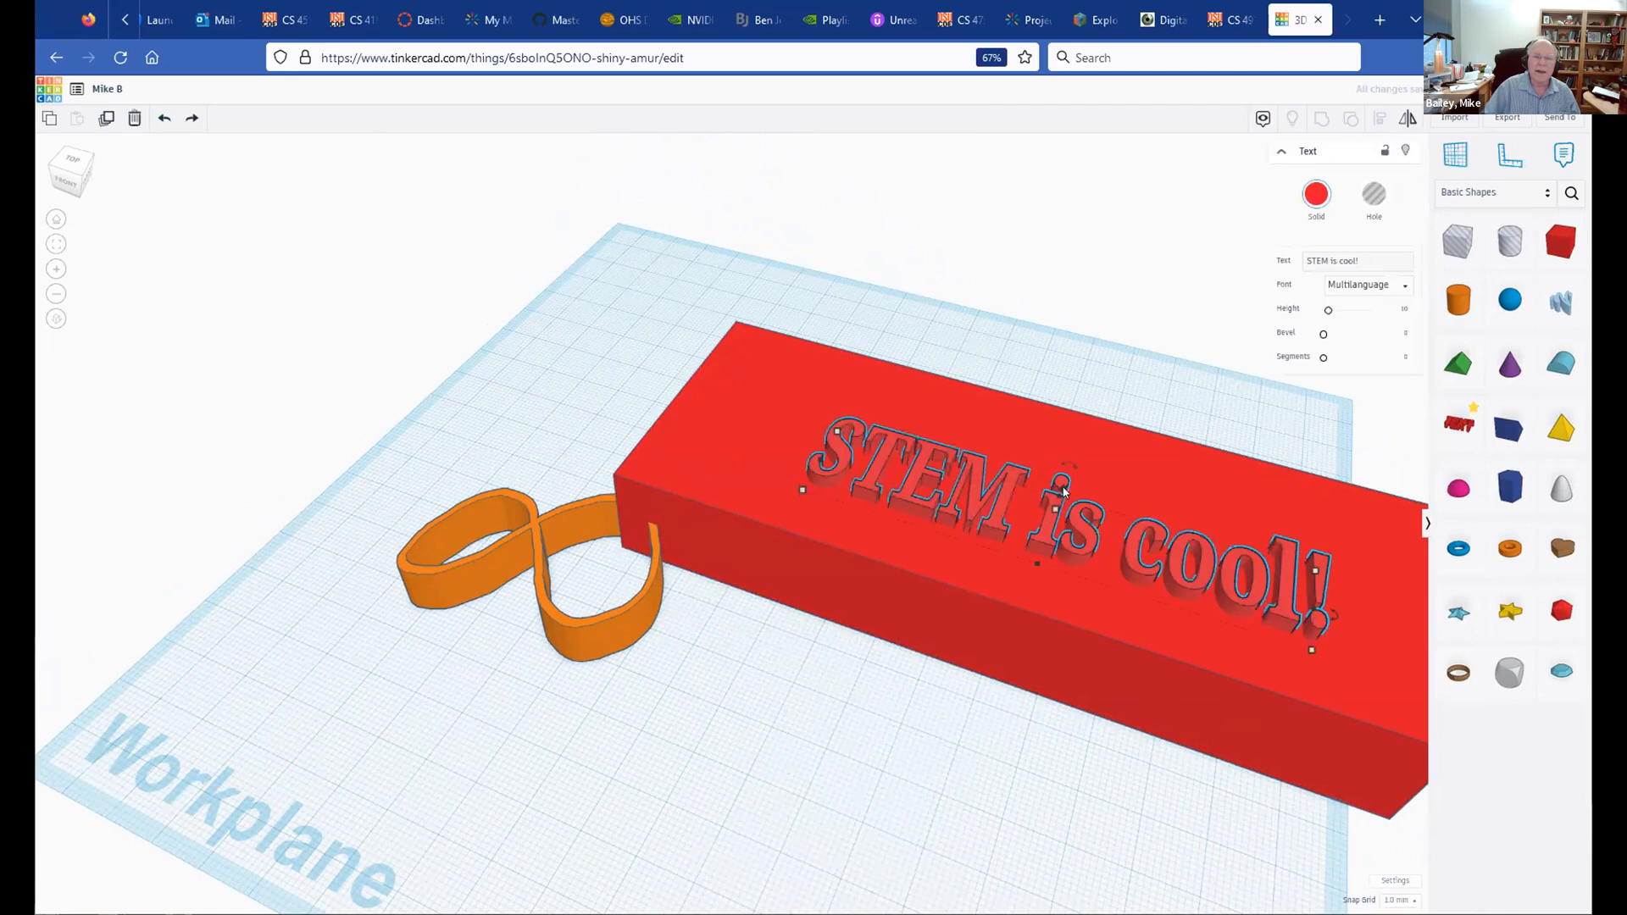
pyautogui.moveTo(1060, 486); pyautogui.dragTo(1060, 481)
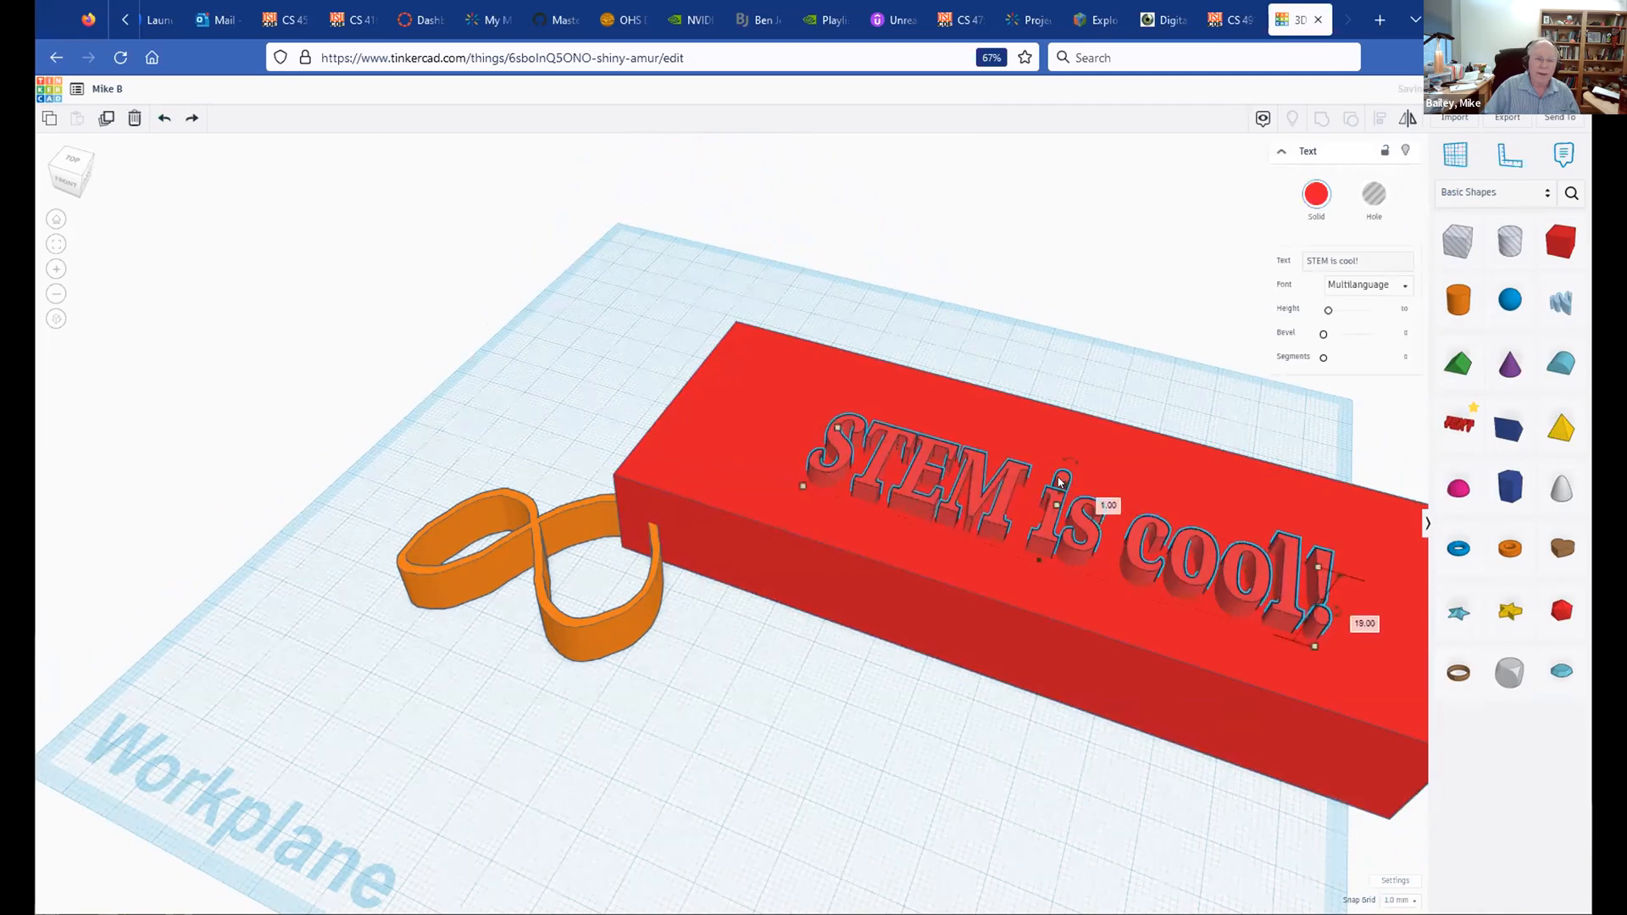
# Step: Group the text with the box, then undo the grouping to keep them separate
pyautogui.keyDown('shift'); pyautogui.click(695, 436); pyautogui.keyUp('shift')
pyautogui.click(1323, 118)
pyautogui.click(933, 674)
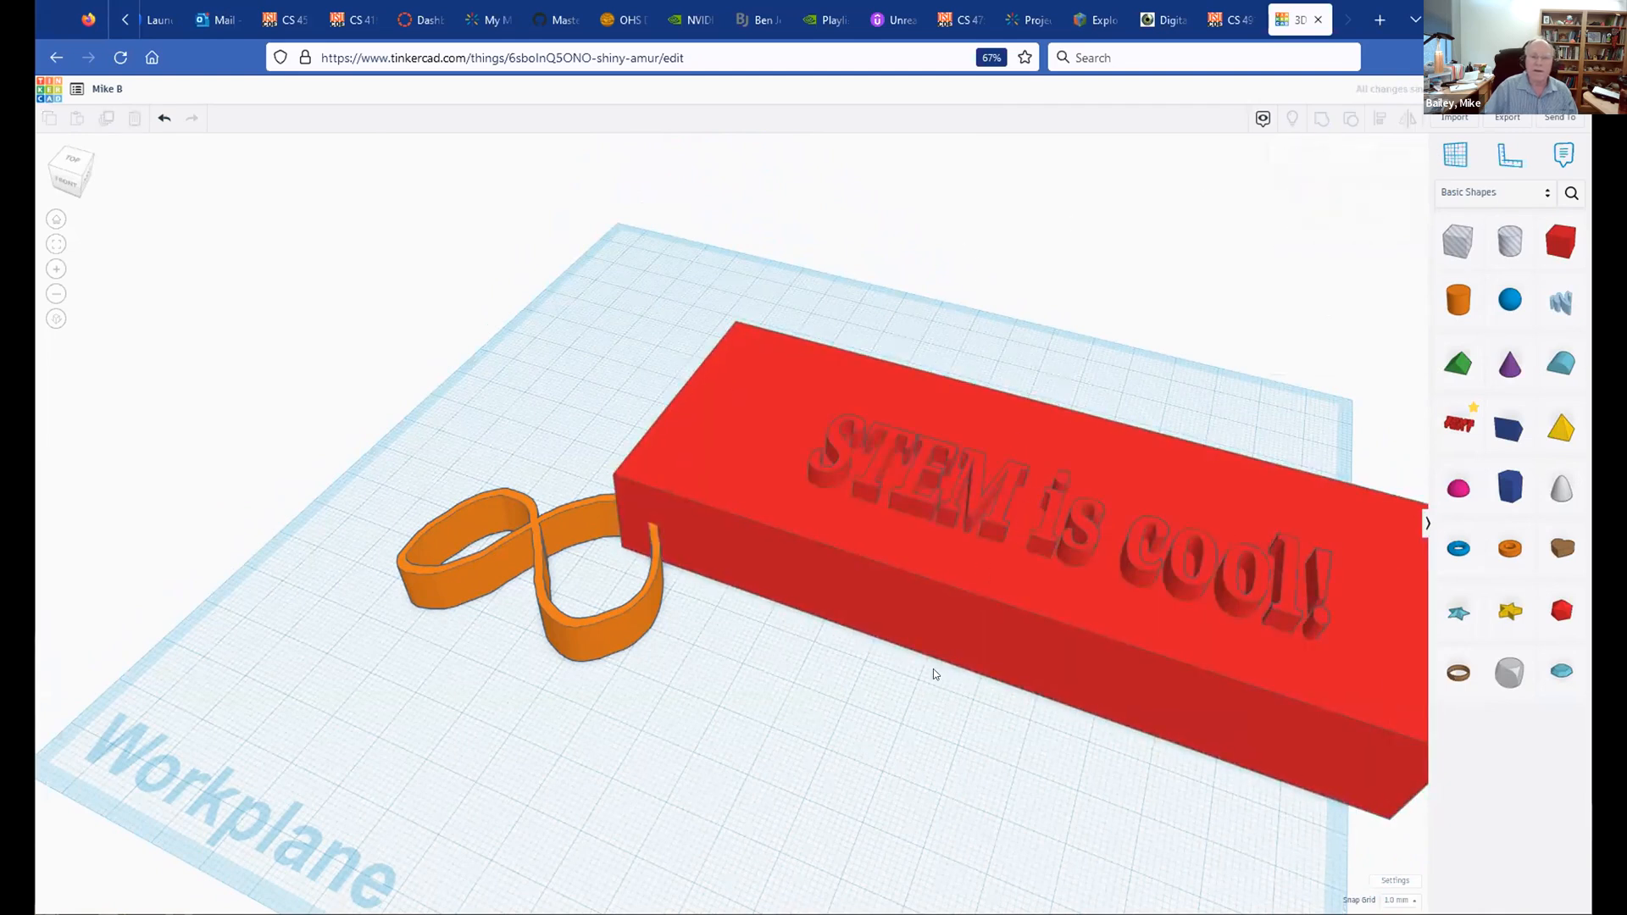
pyautogui.click(906, 503)
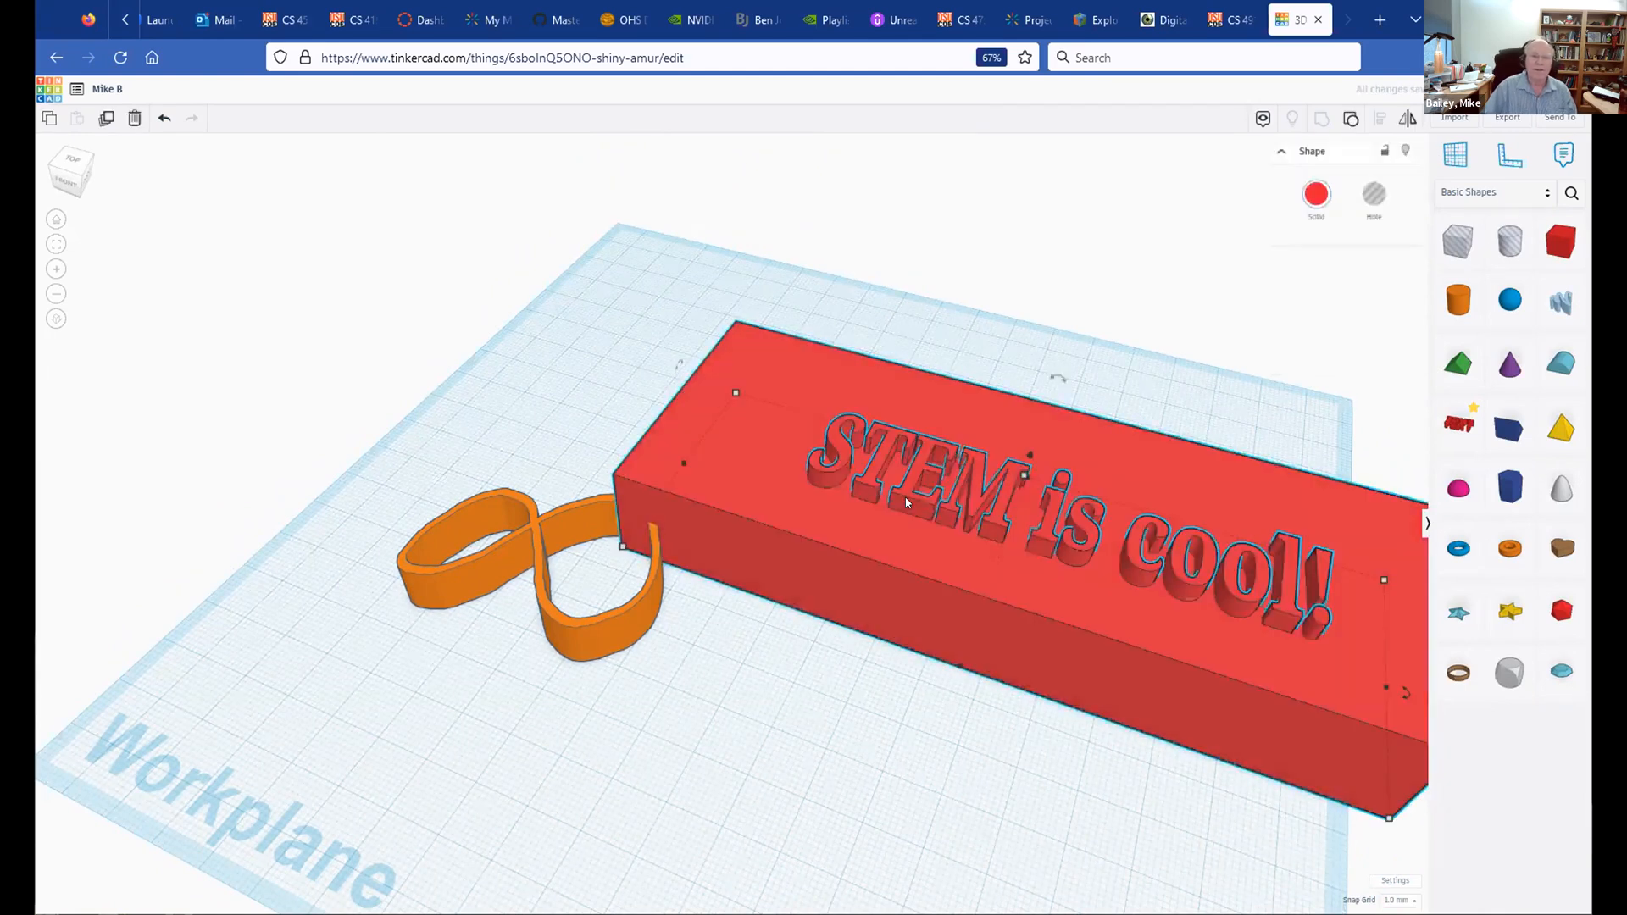
pyautogui.click(162, 119)
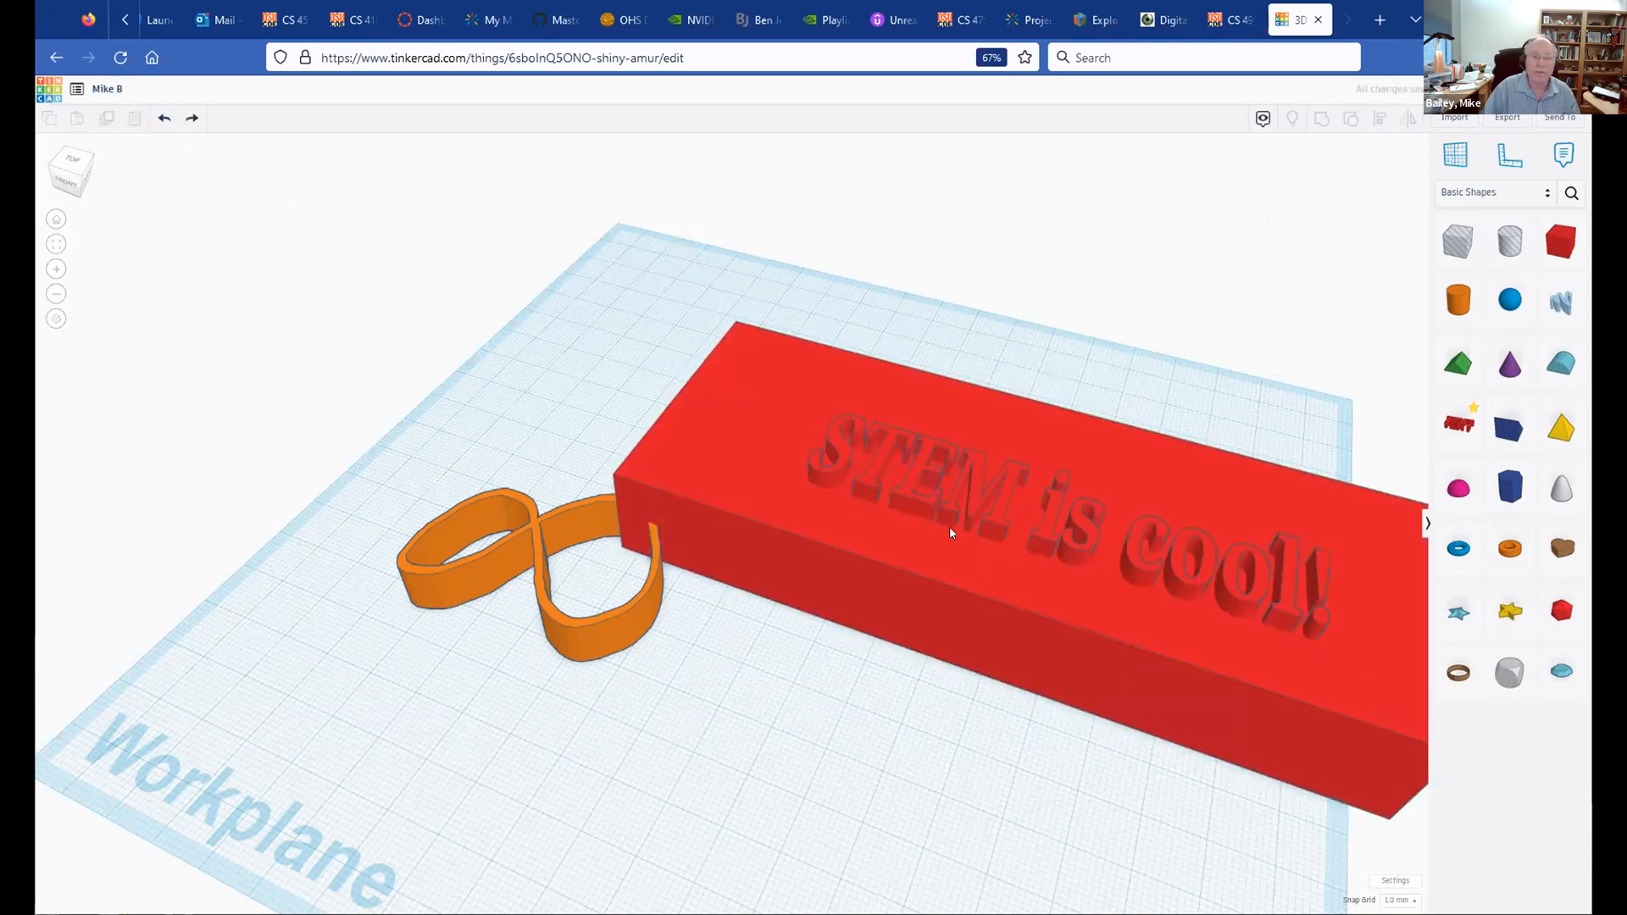
# Step: Shorten and scale down the mirrored text and position it on the red block's top
pyautogui.click(1080, 540)
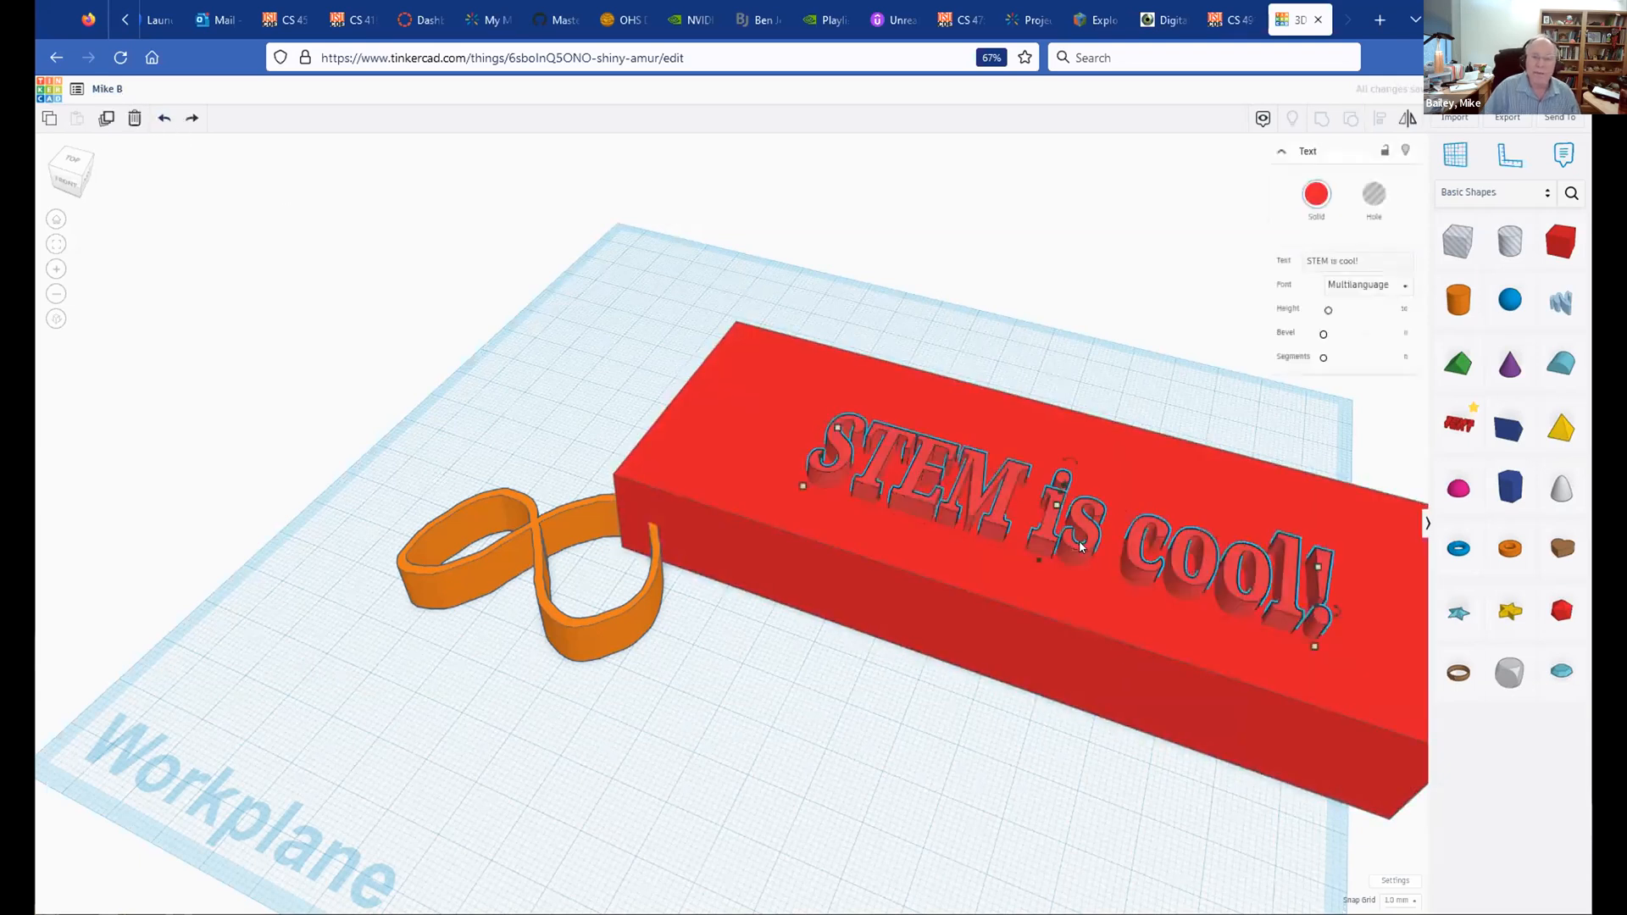
pyautogui.moveTo(1347, 658); pyautogui.dragTo(1251, 601, button='right')
pyautogui.moveTo(1251, 601); pyautogui.dragTo(513, 251)
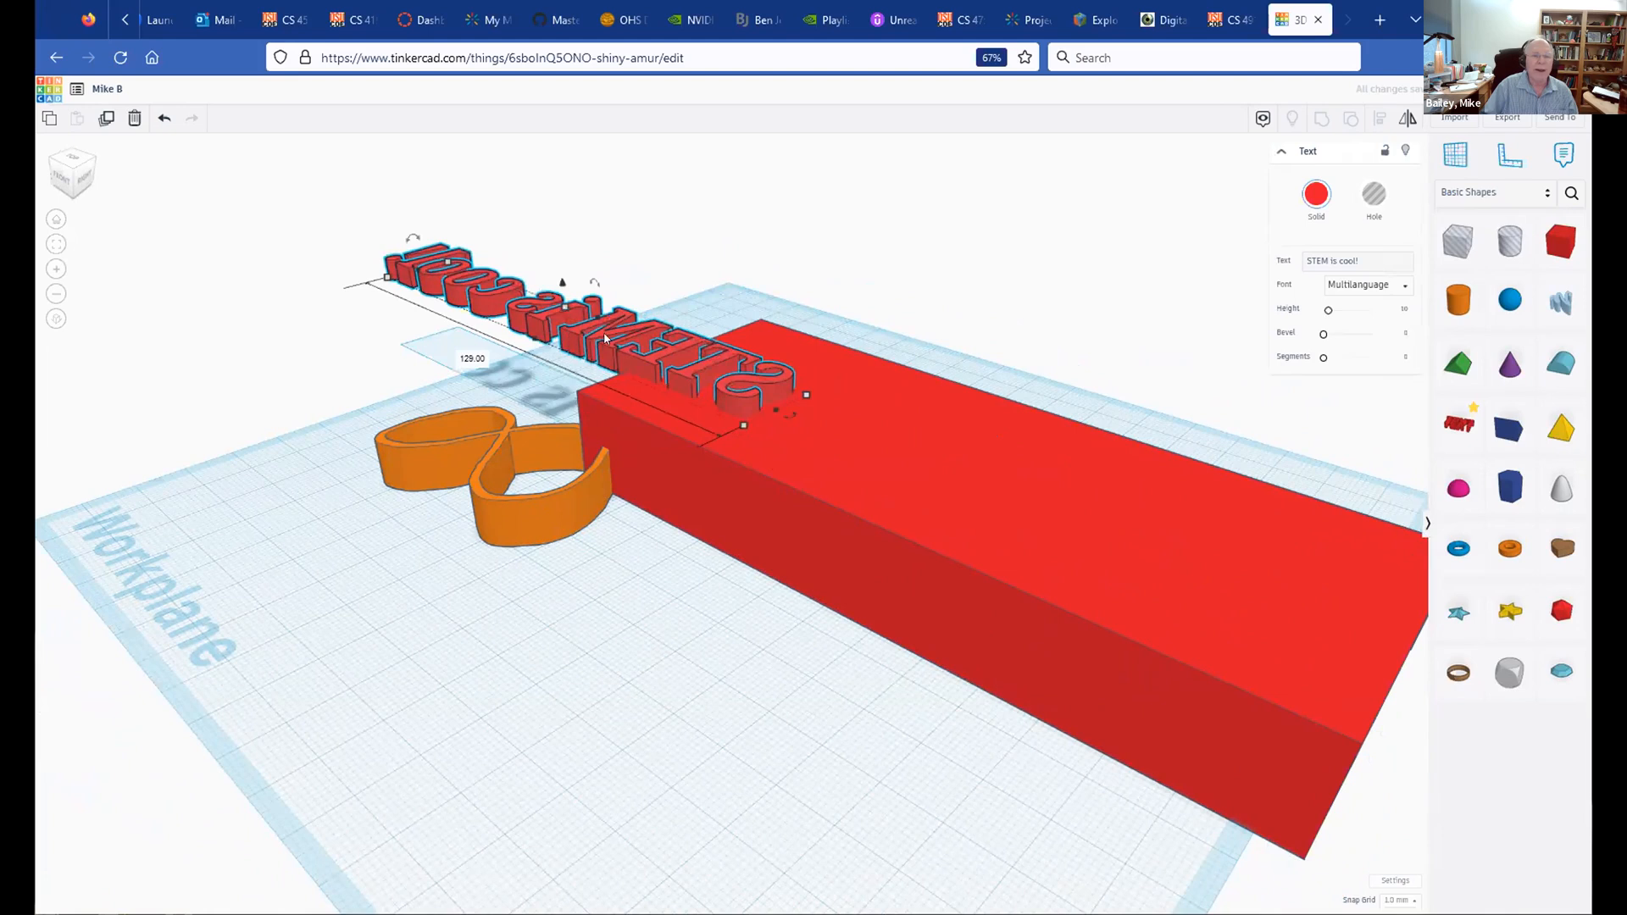
pyautogui.moveTo(625, 365); pyautogui.dragTo(1123, 566)
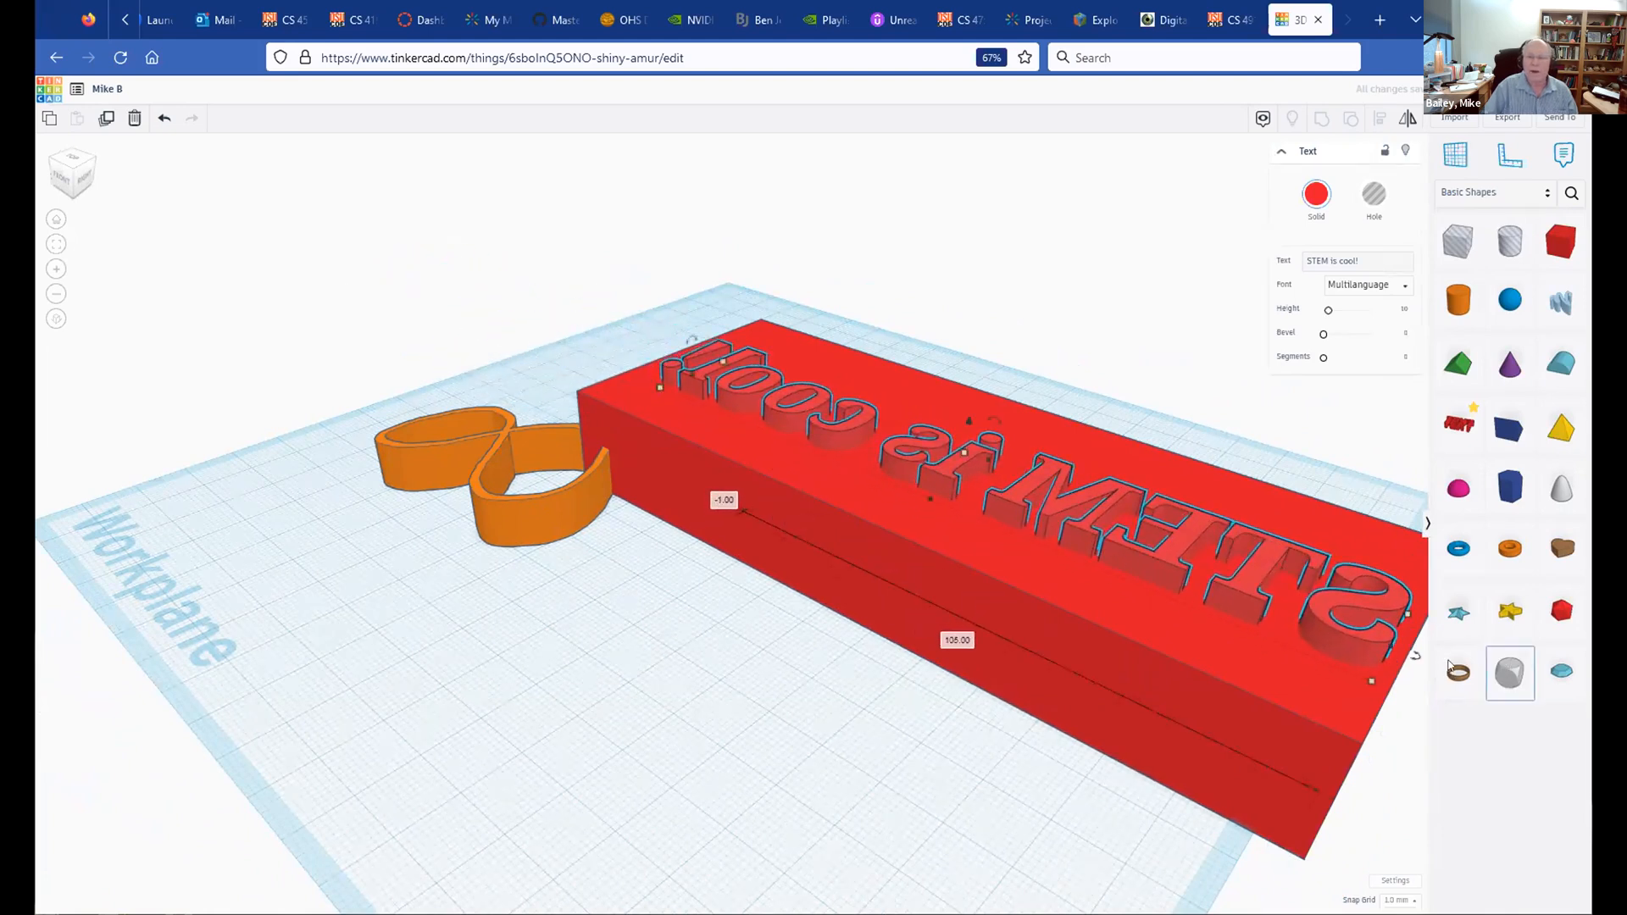
pyautogui.moveTo(1388, 648); pyautogui.dragTo(1277, 642)
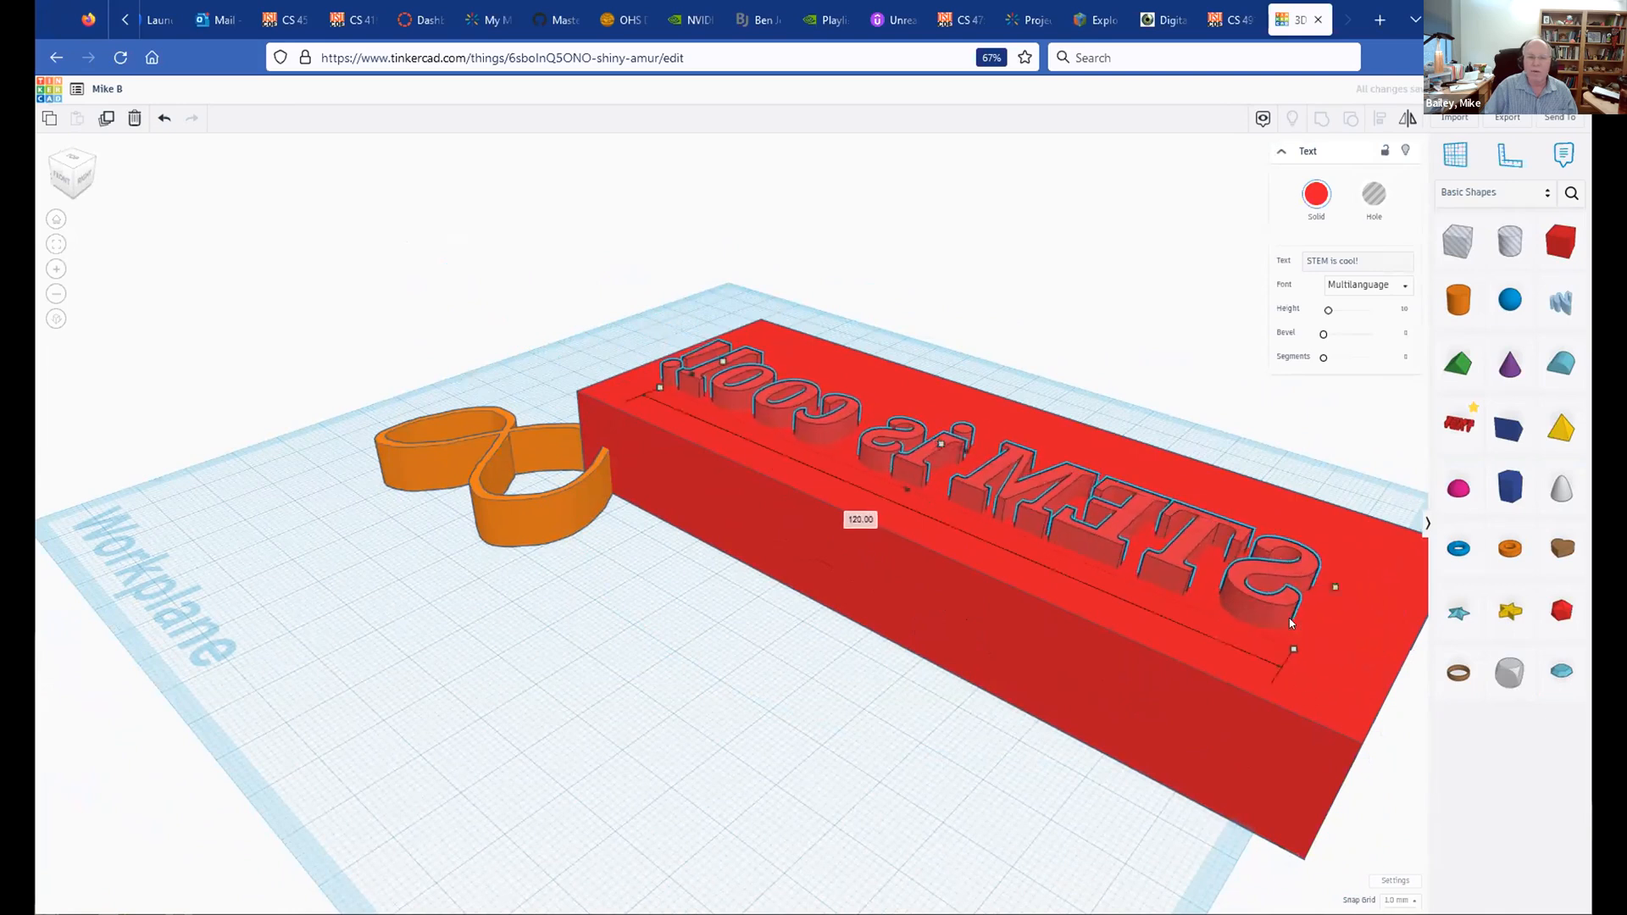
pyautogui.moveTo(1164, 553); pyautogui.dragTo(1186, 557)
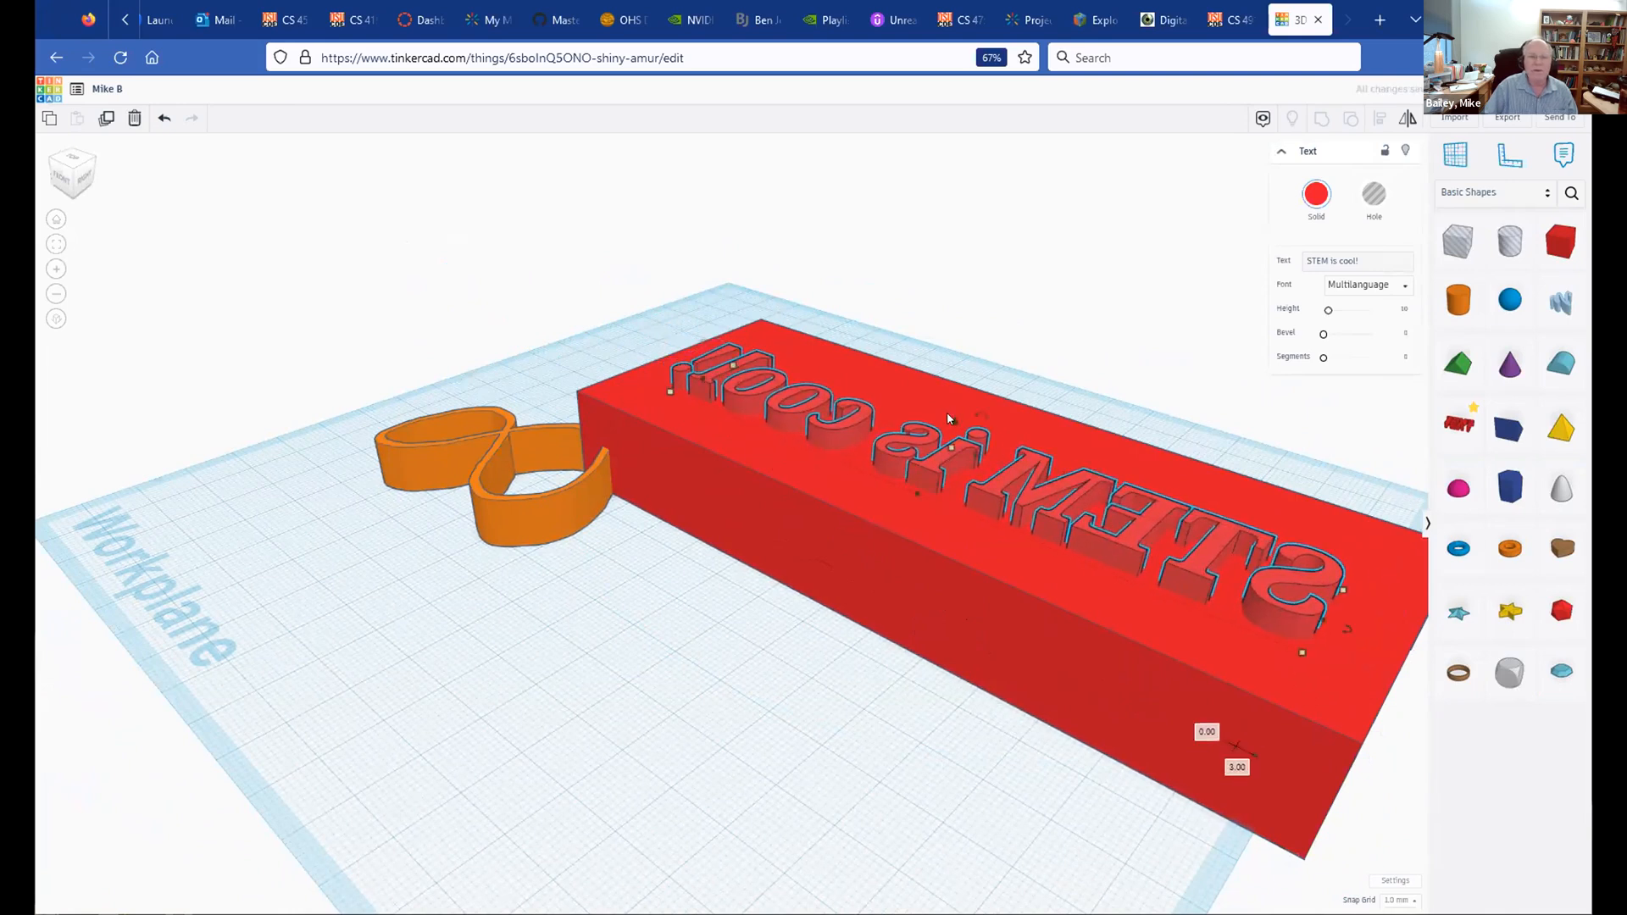
# Step: Sink the lettering slightly into the block and group it with the box
pyautogui.moveTo(949, 417); pyautogui.dragTo(948, 425)
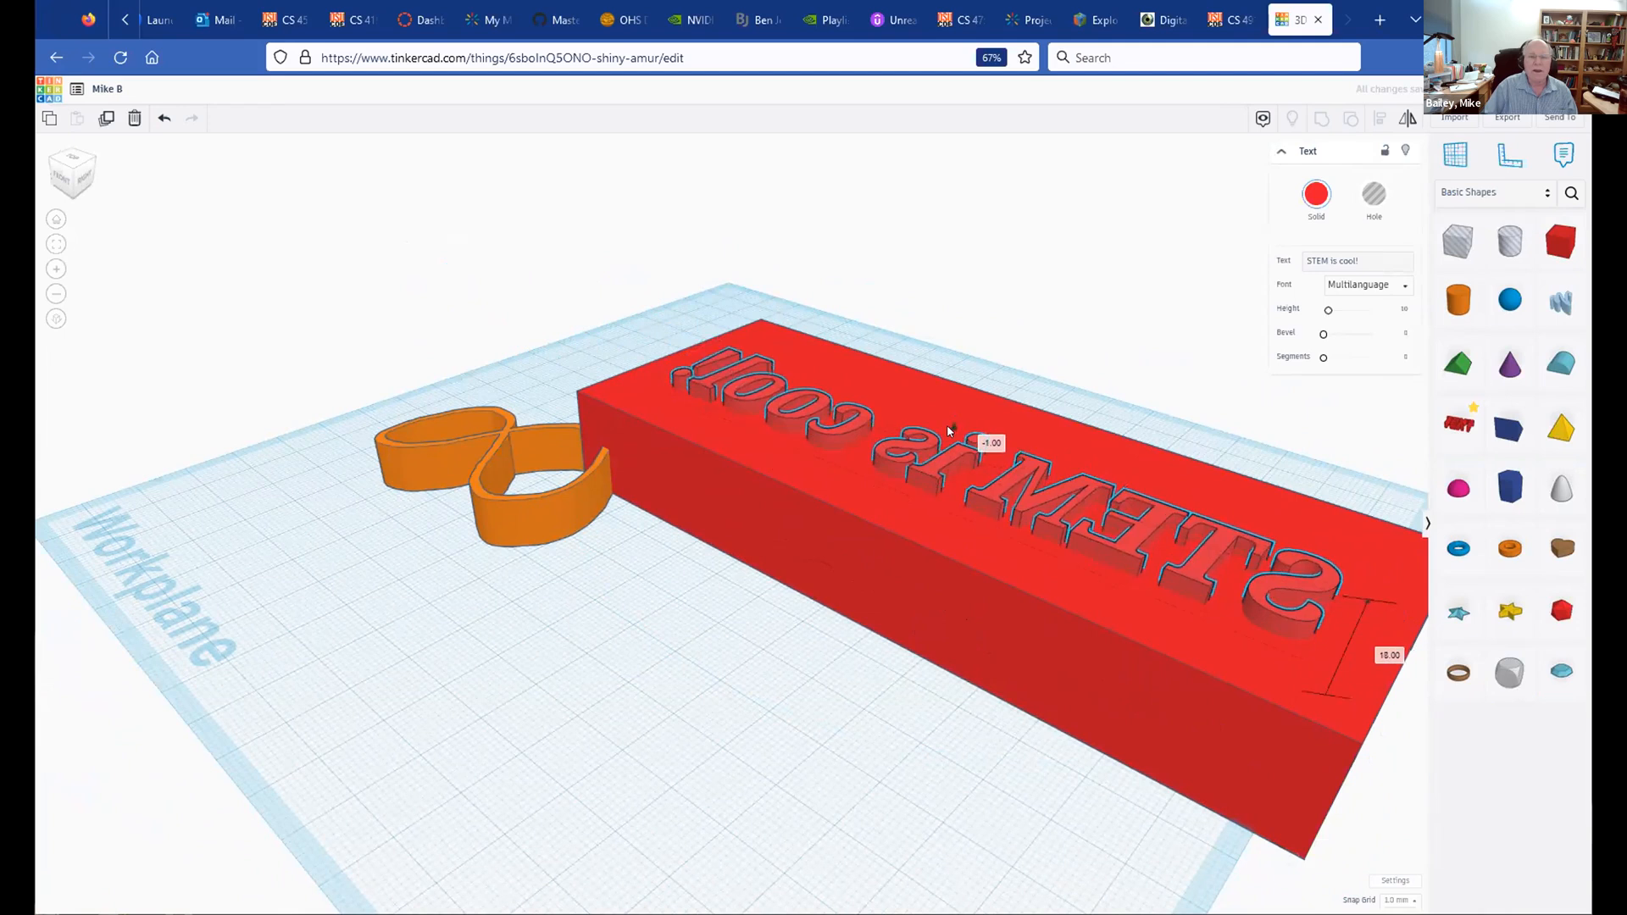
pyautogui.keyDown('shift'); pyautogui.click(888, 390); pyautogui.keyUp('shift')
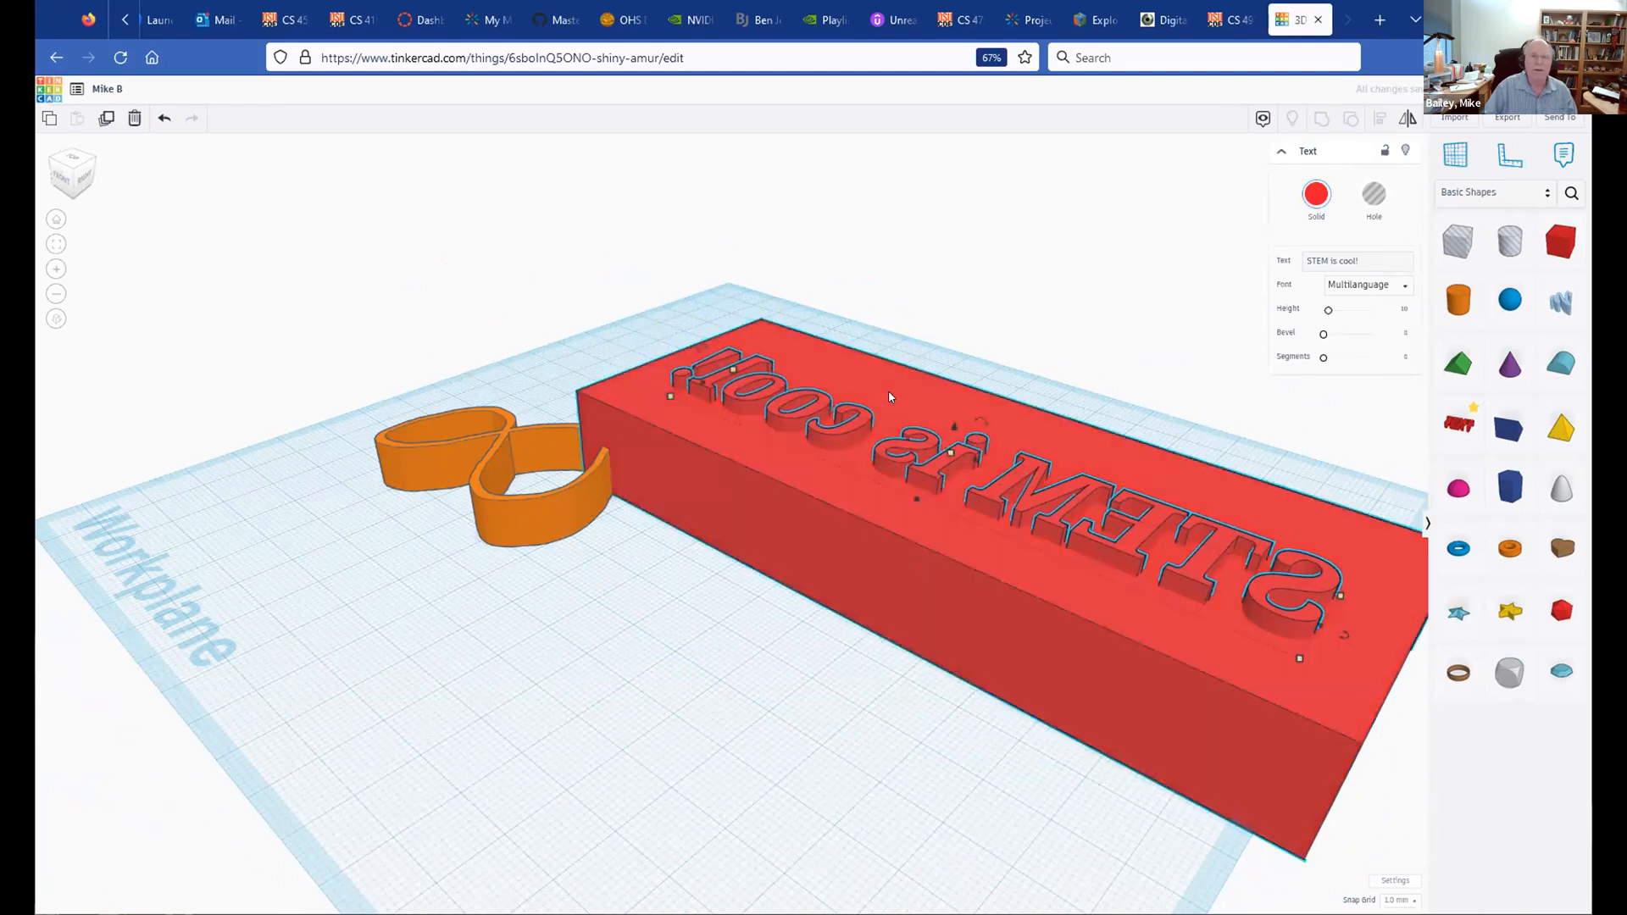
pyautogui.click(1321, 120)
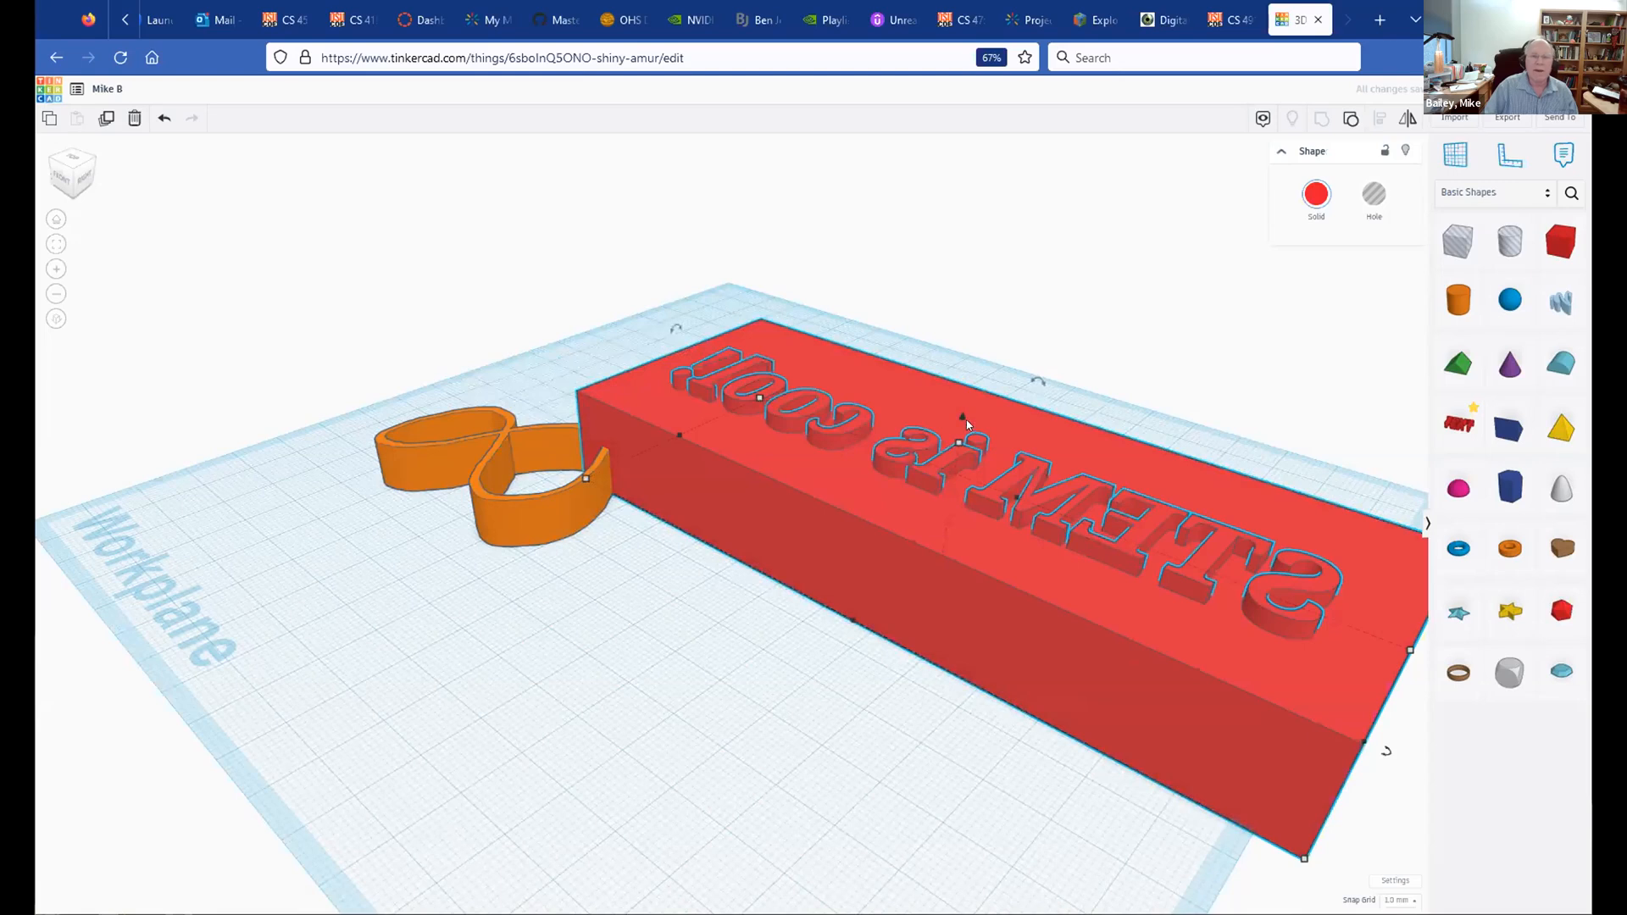
pyautogui.click(1024, 303)
pyautogui.moveTo(1002, 503); pyautogui.dragTo(1032, 557, button='right')
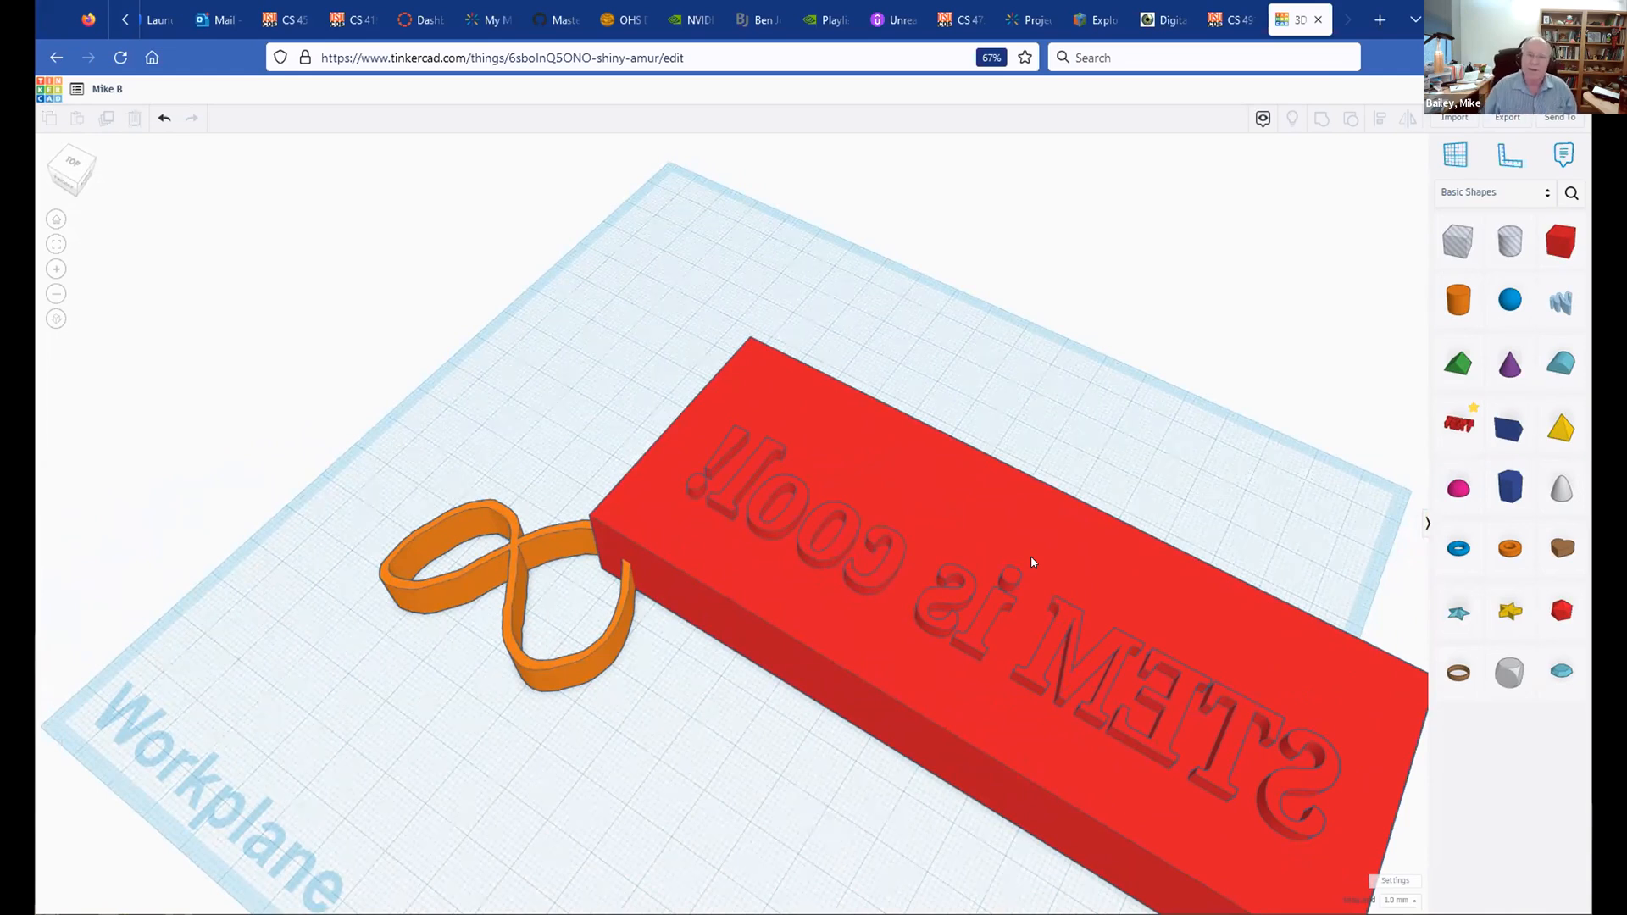
pyautogui.moveTo(1029, 504); pyautogui.dragTo(998, 321, button='right')
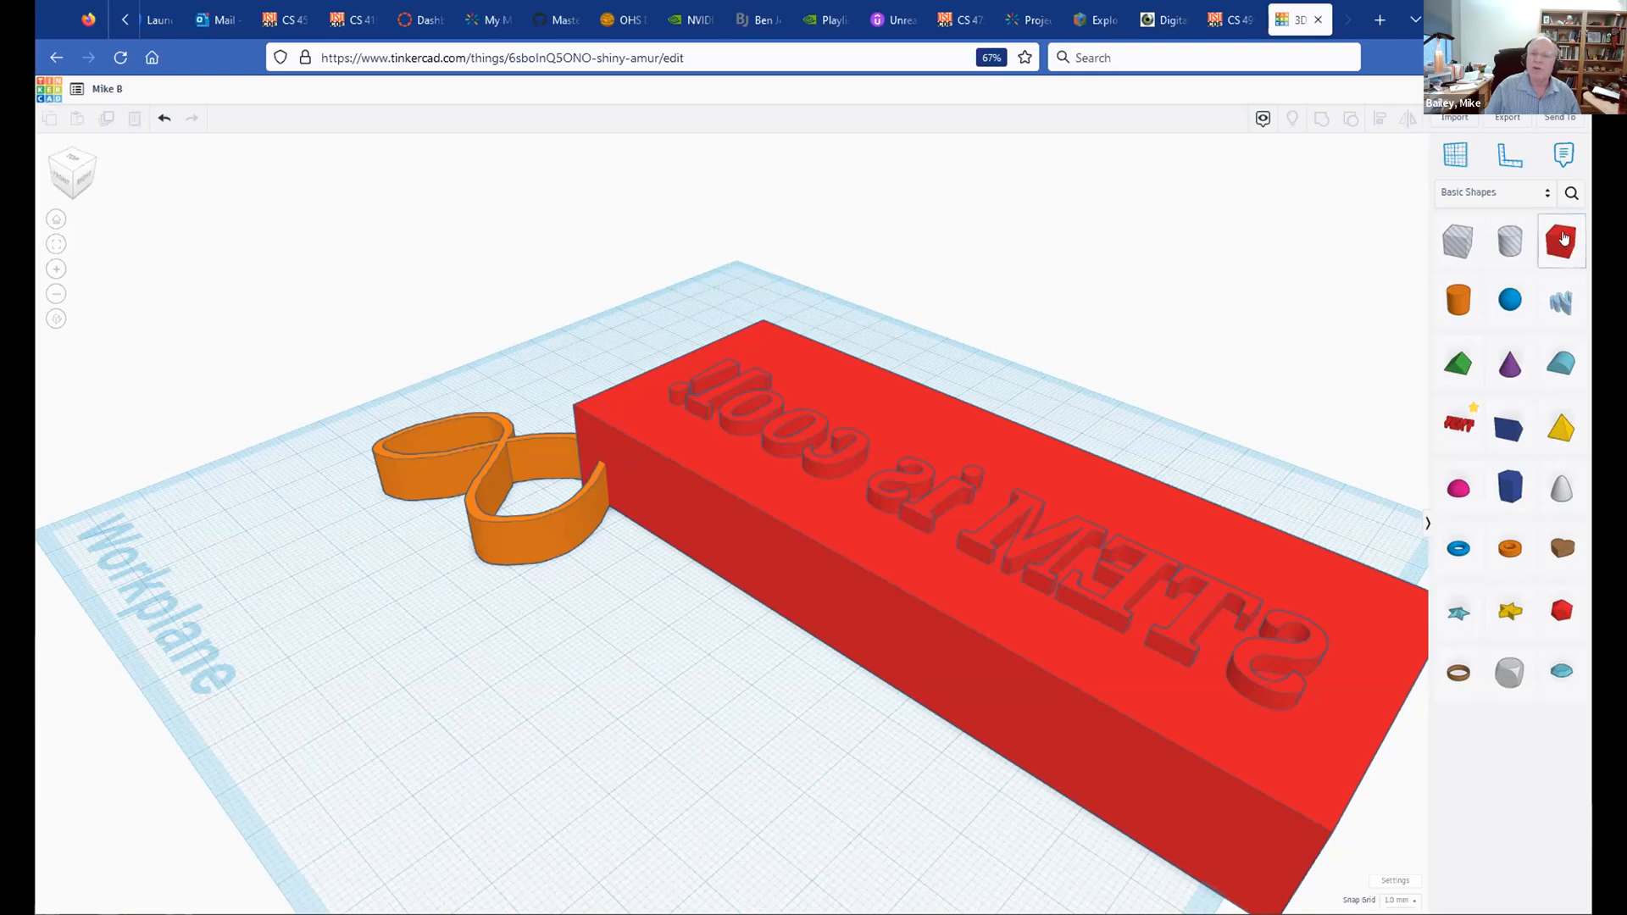
# Step: Place two red boxes on the workplane and push the second against the first
pyautogui.moveTo(1558, 246); pyautogui.dragTo(764, 747)
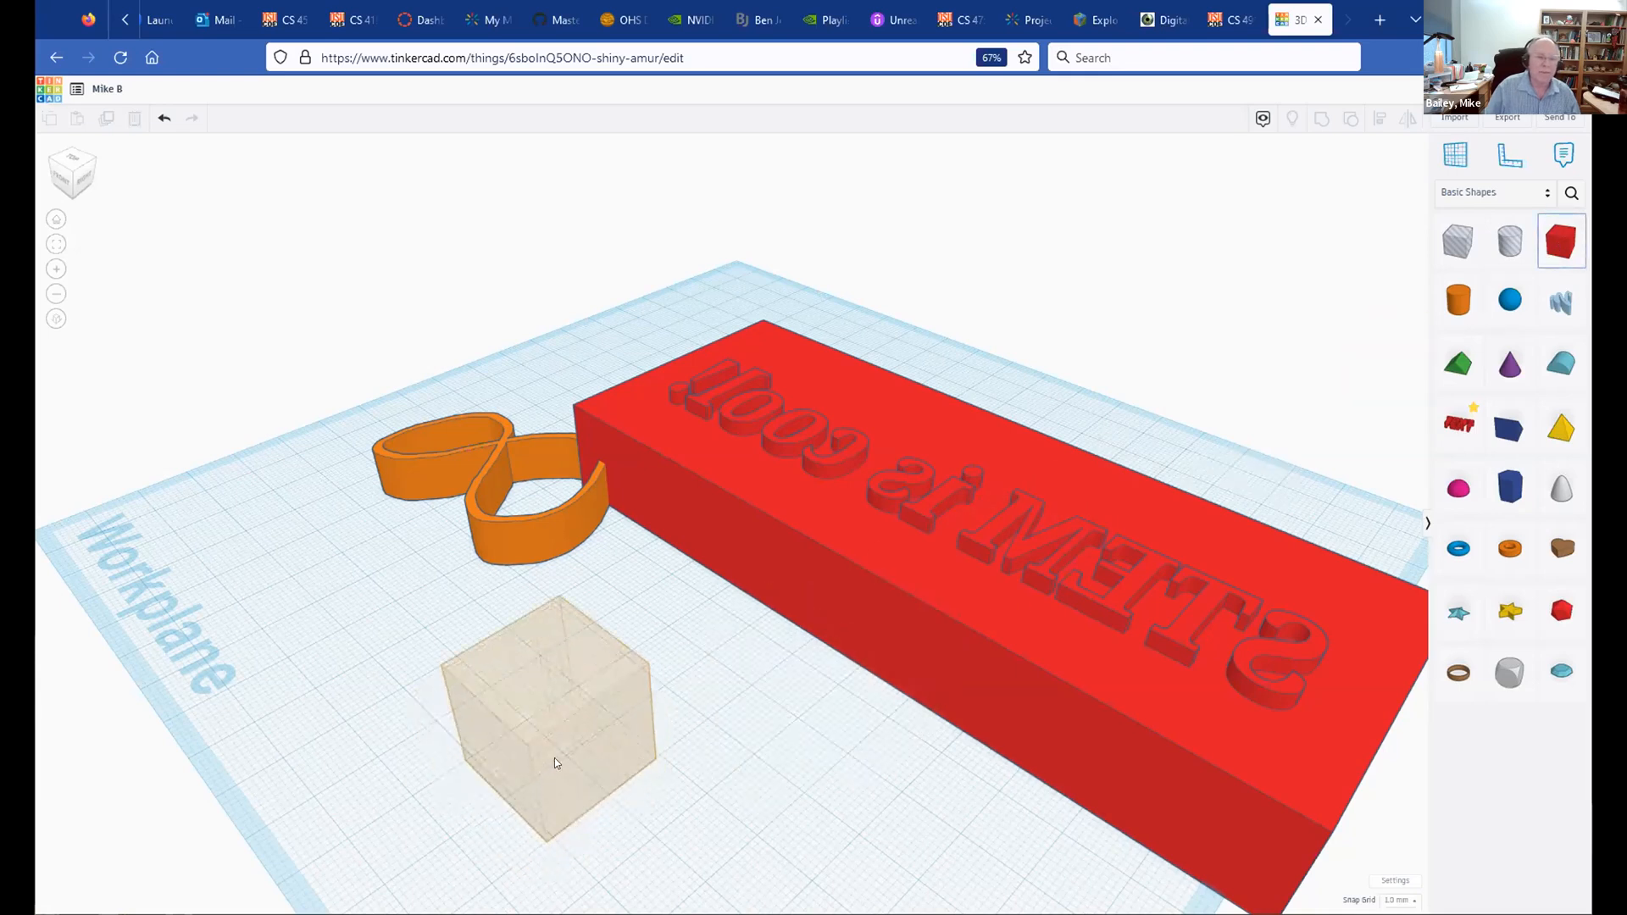
pyautogui.click(552, 759)
pyautogui.click(1560, 242)
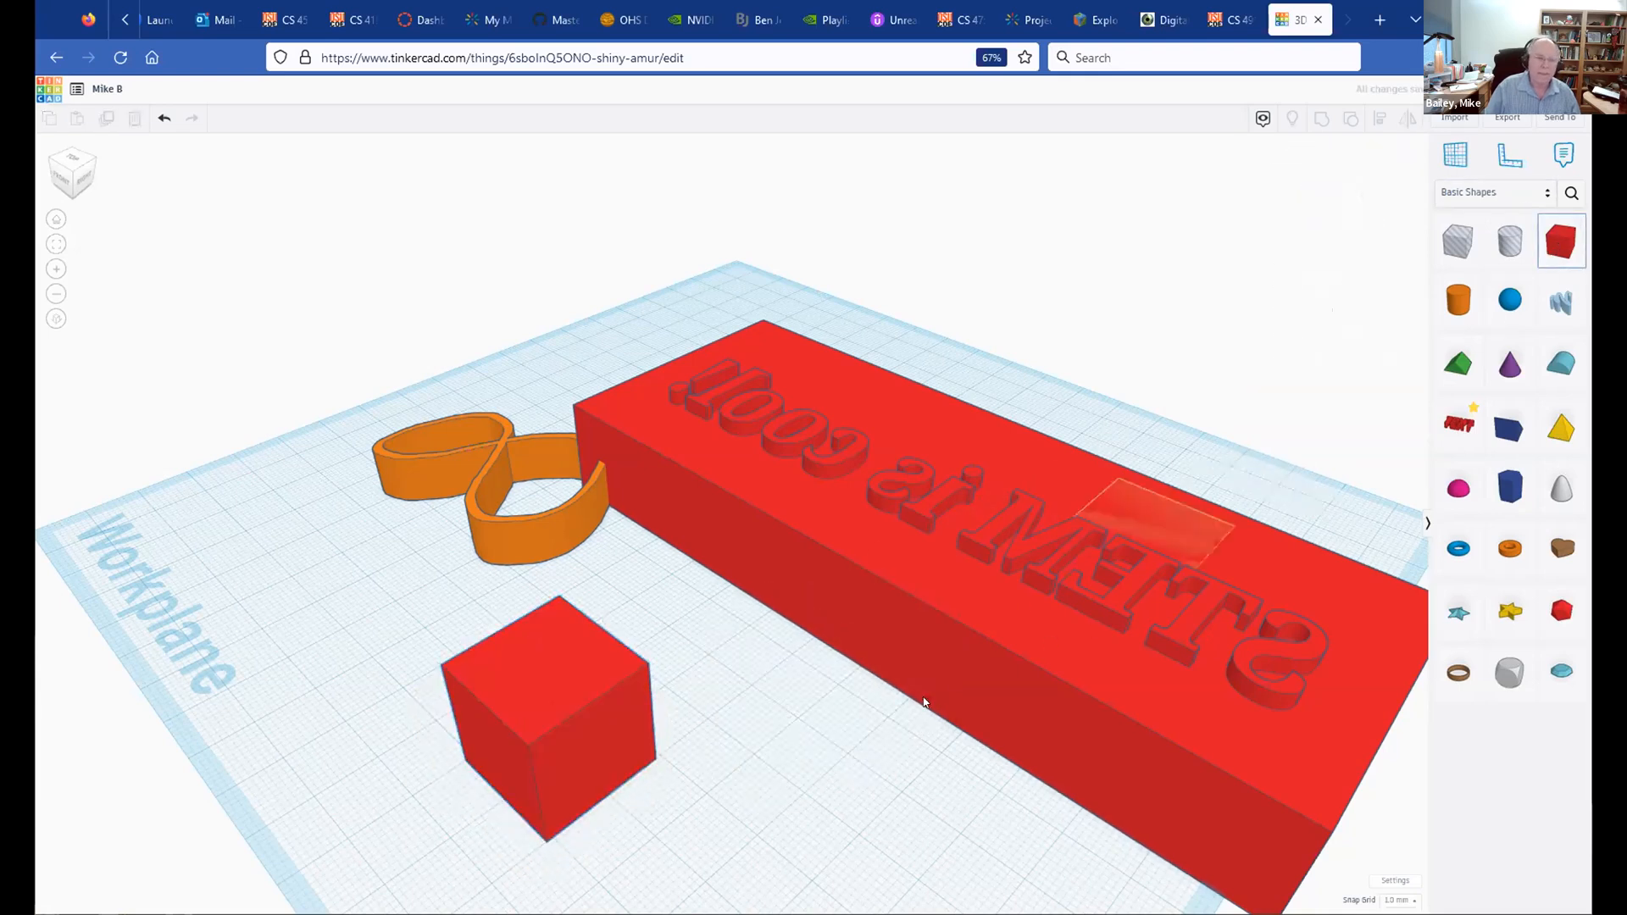
pyautogui.click(725, 858)
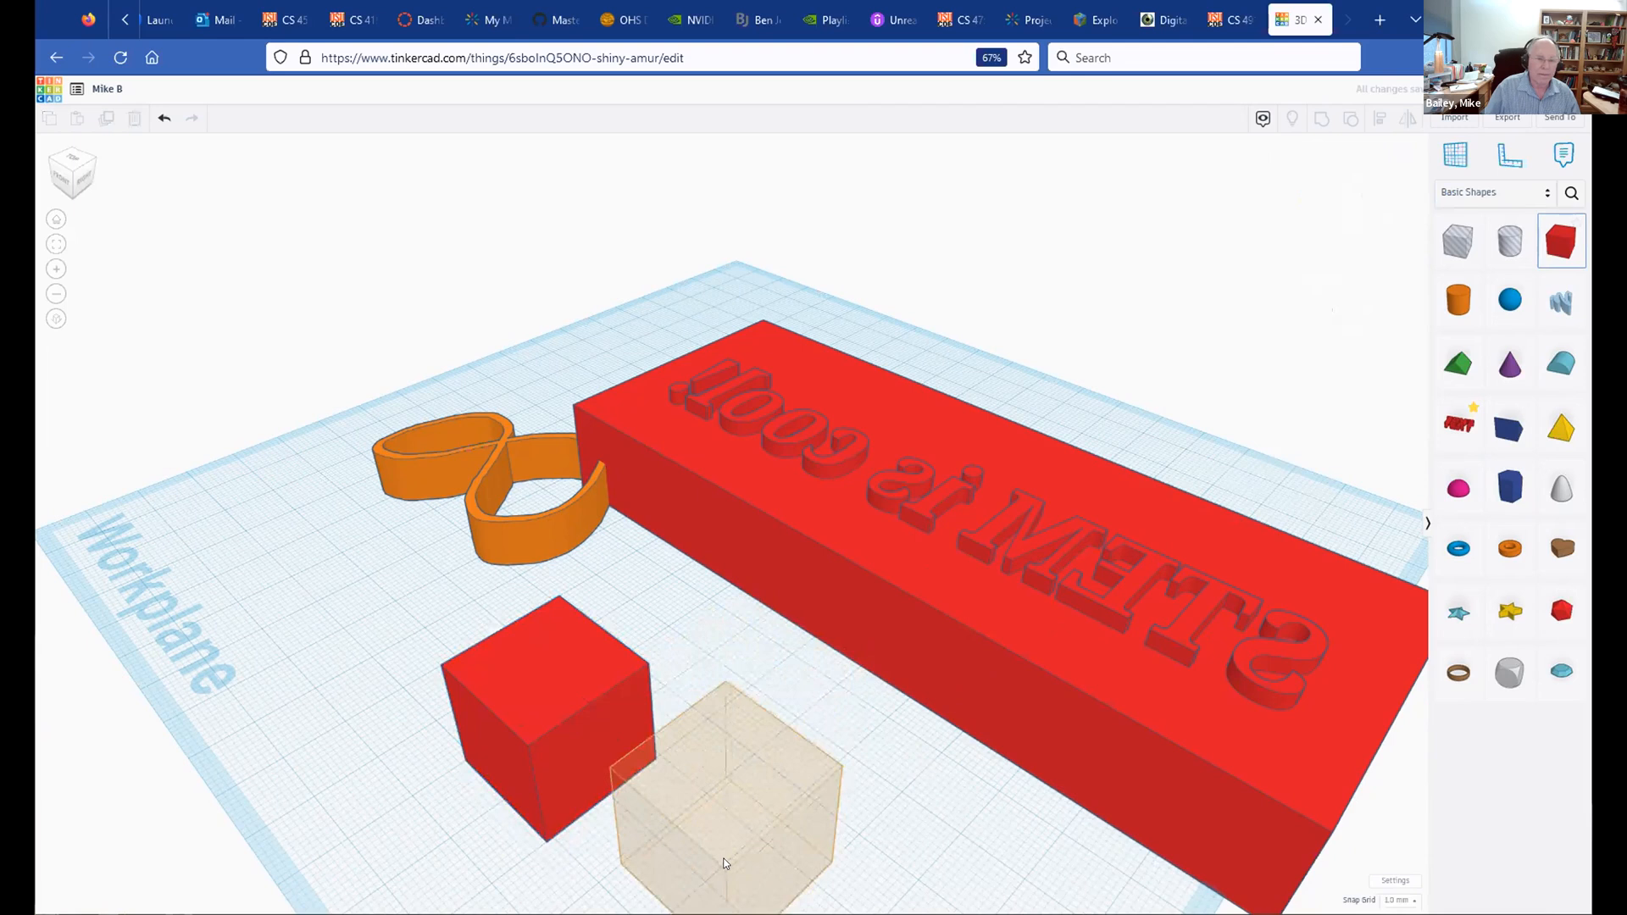
pyautogui.scroll(-2, 906, 719)
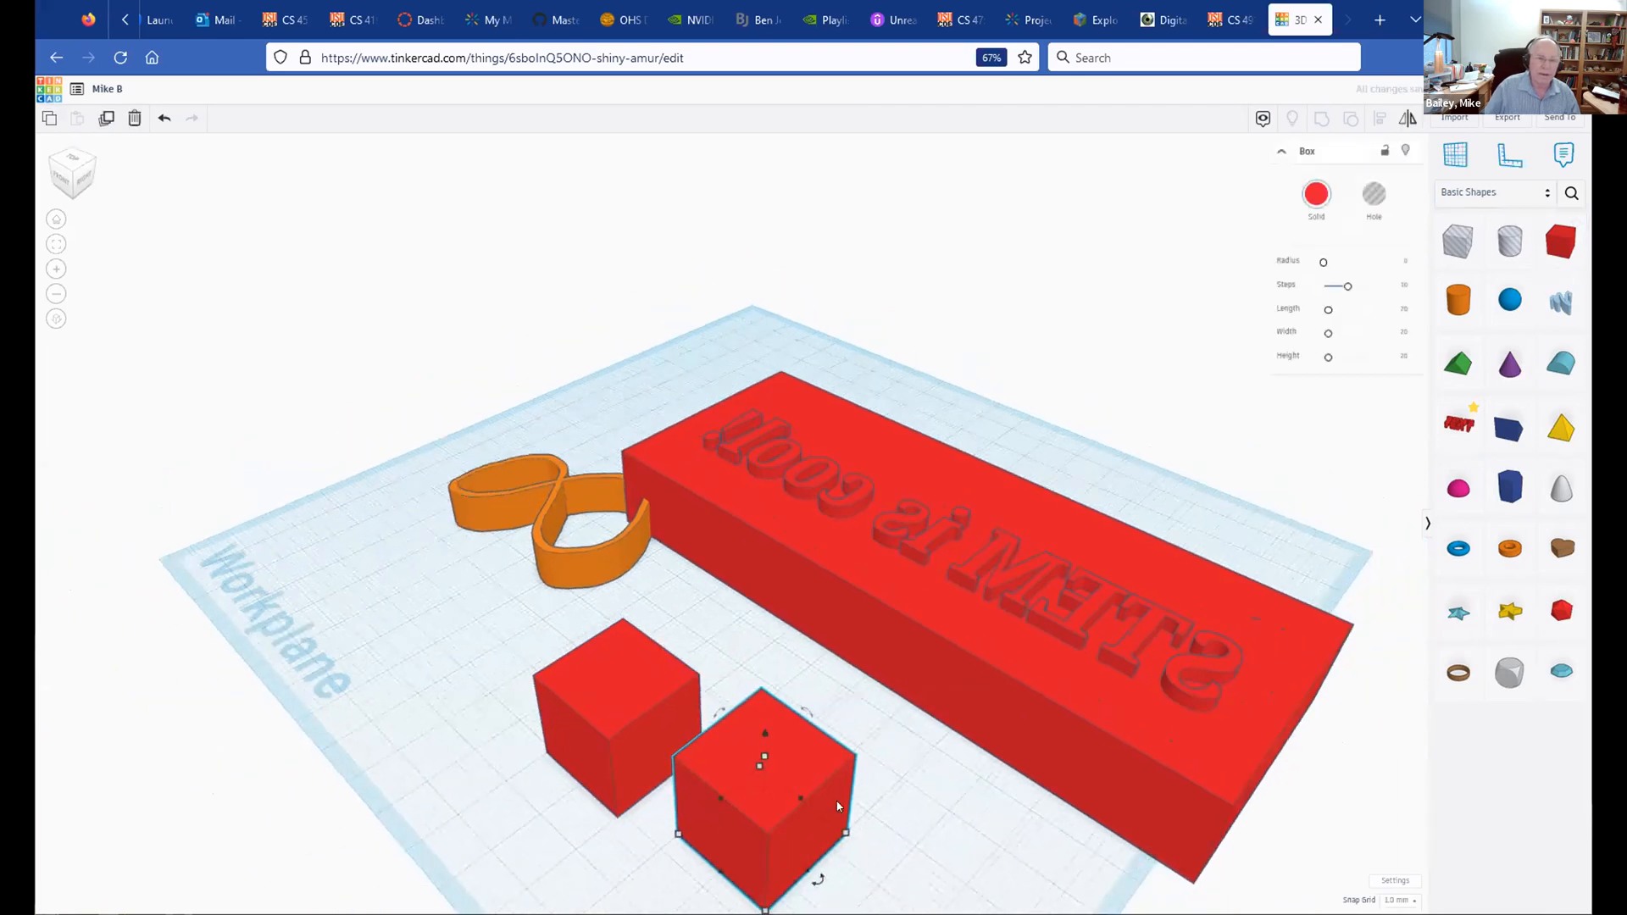
pyautogui.moveTo(807, 767); pyautogui.dragTo(721, 704)
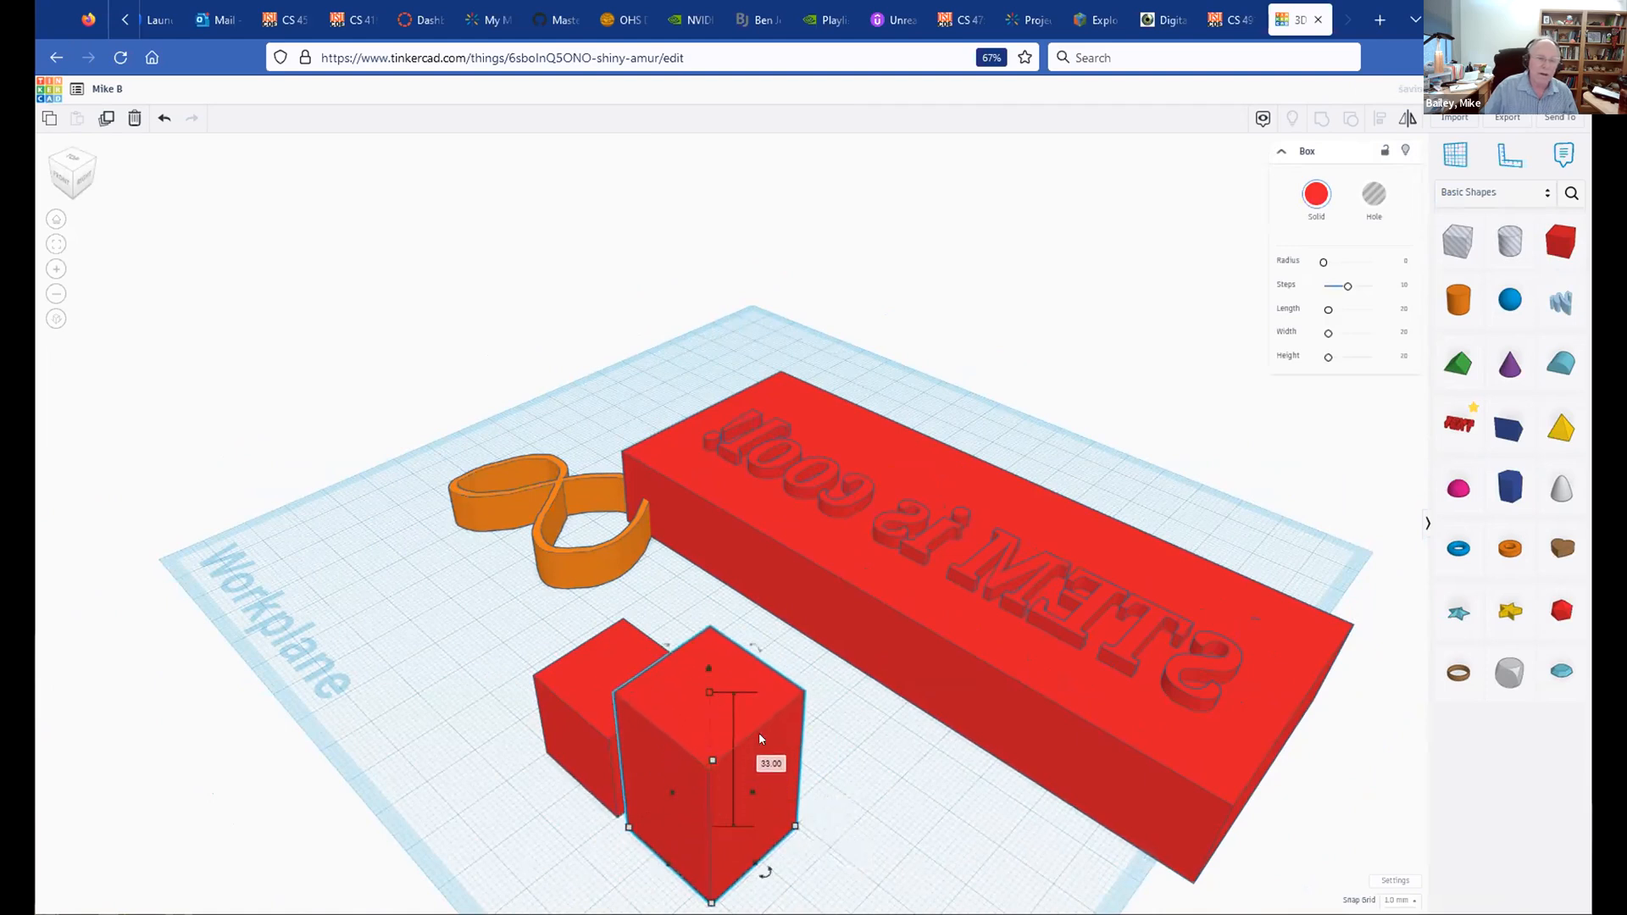
# Step: Make one cube taller, close the gap, and group both into a stepped L-shape
pyautogui.moveTo(880, 817); pyautogui.dragTo(767, 725, button='right')
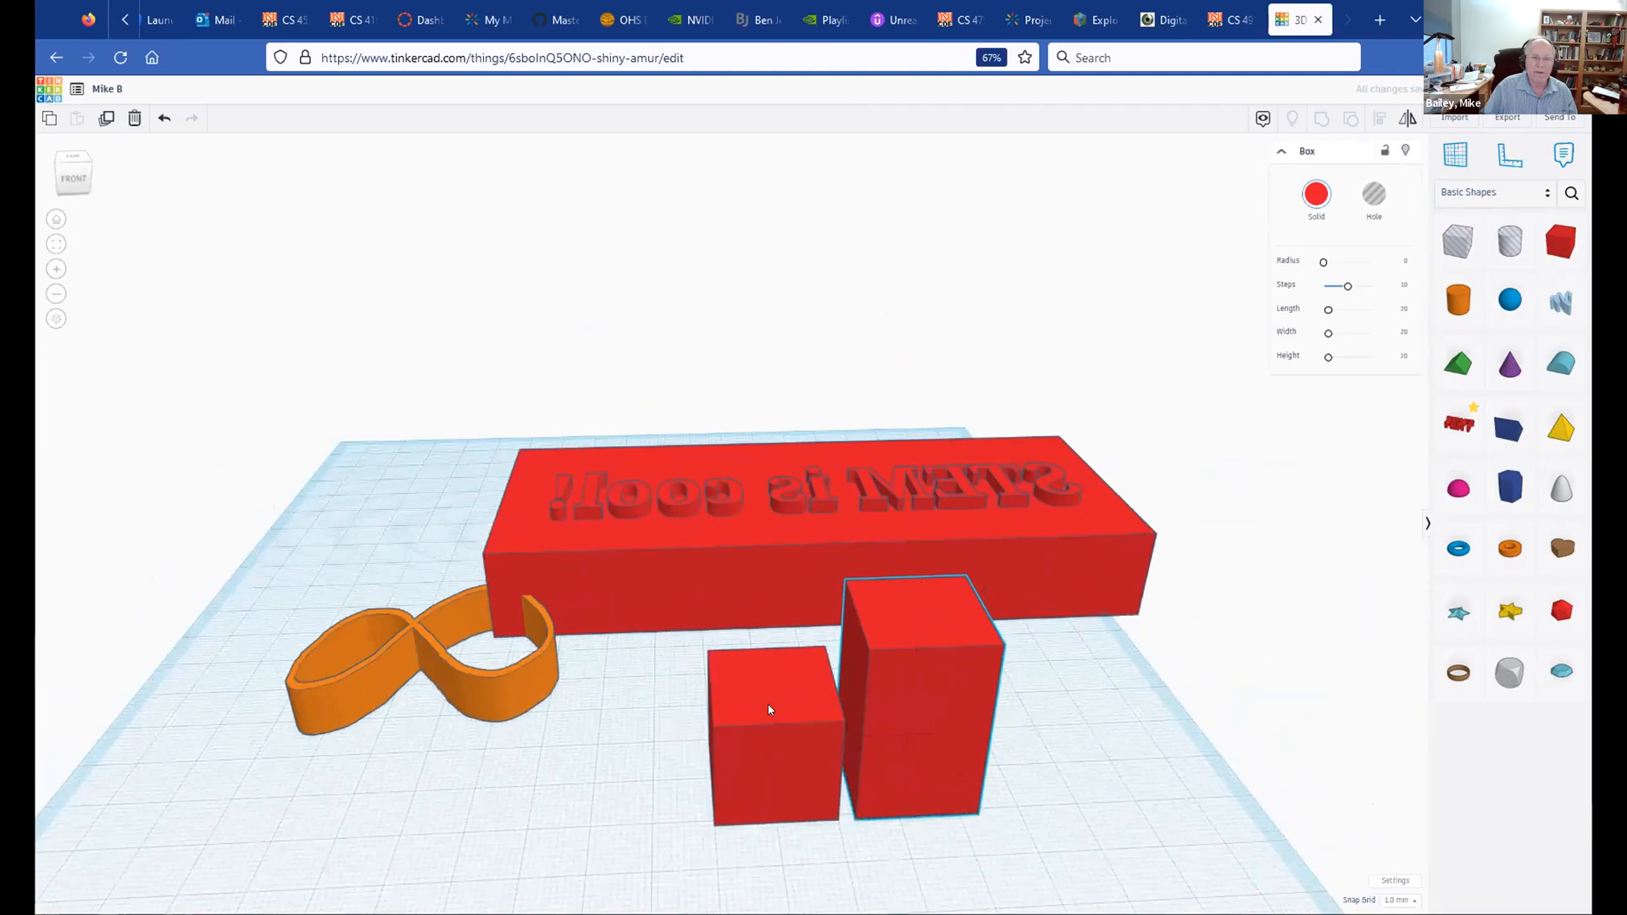
pyautogui.click(770, 710)
pyautogui.moveTo(773, 702); pyautogui.dragTo(799, 703)
pyautogui.keyDown('shift'); pyautogui.click(948, 656); pyautogui.keyUp('shift')
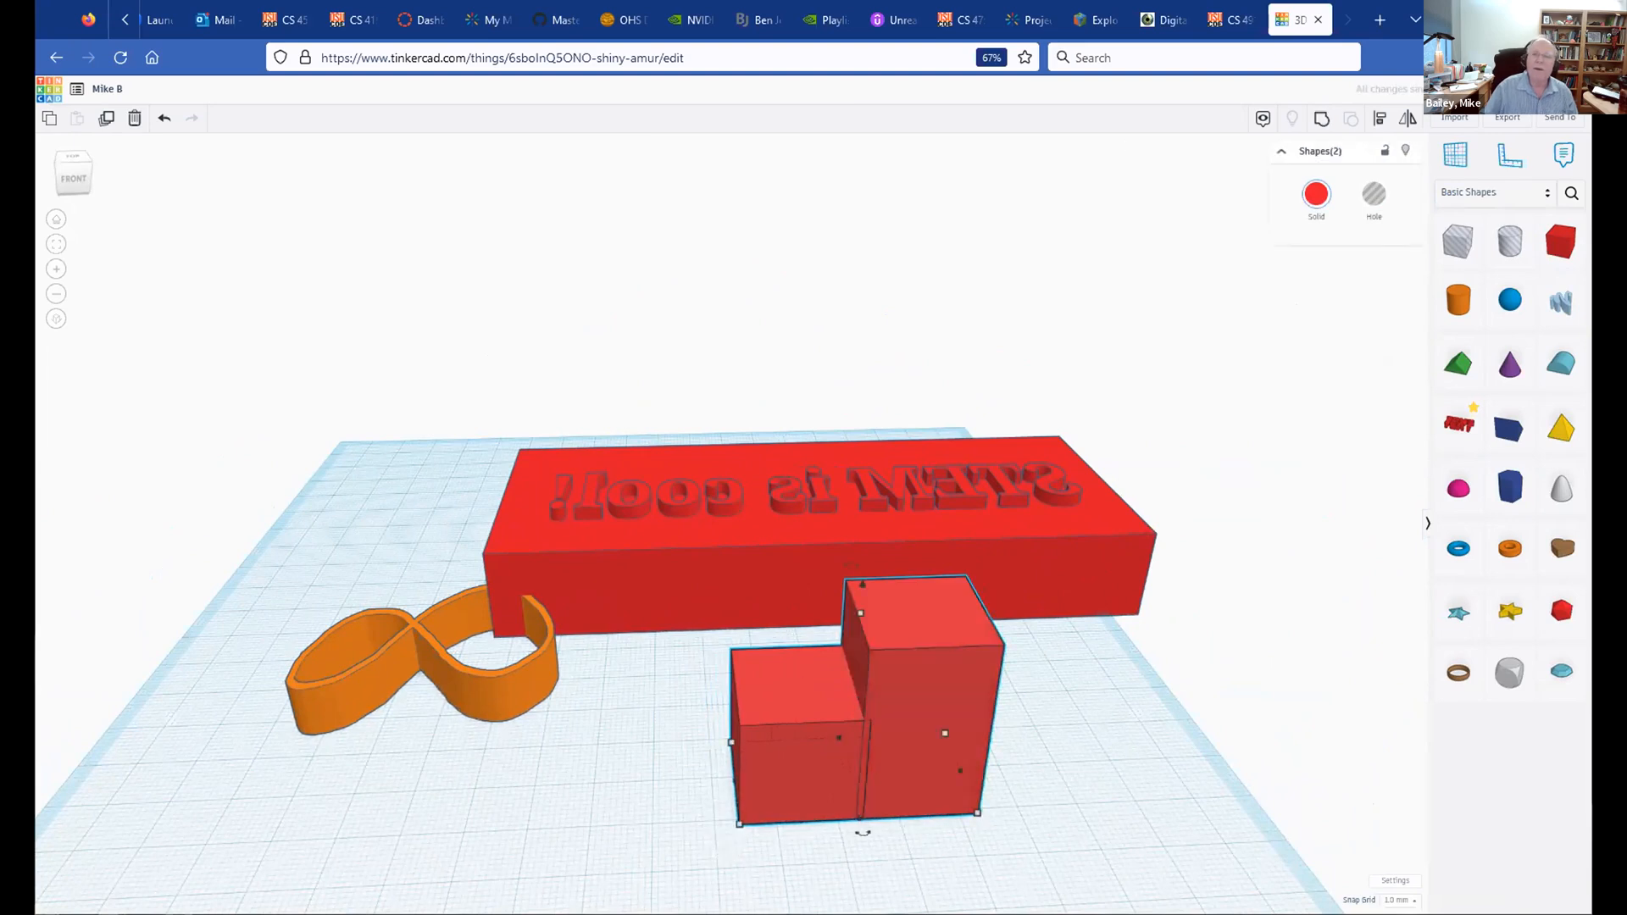
pyautogui.click(1322, 120)
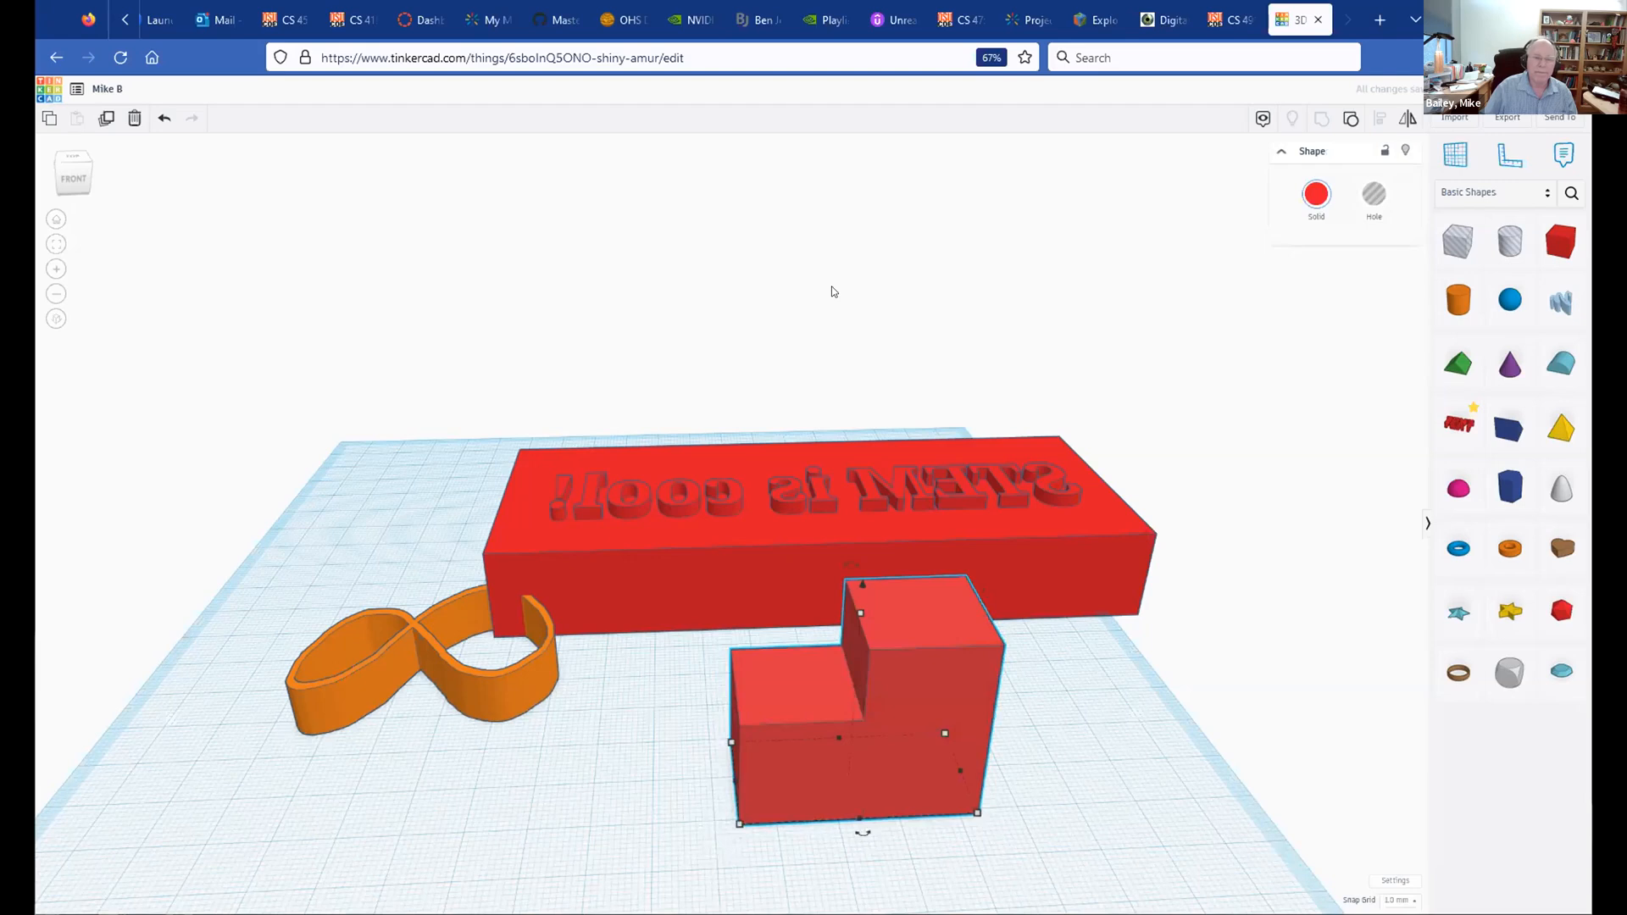
pyautogui.click(832, 292)
pyautogui.moveTo(937, 730)
pyautogui.mouseDown(button='right')
pyautogui.moveTo(929, 835)
pyautogui.moveTo(934, 702)
pyautogui.mouseUp(button='right')
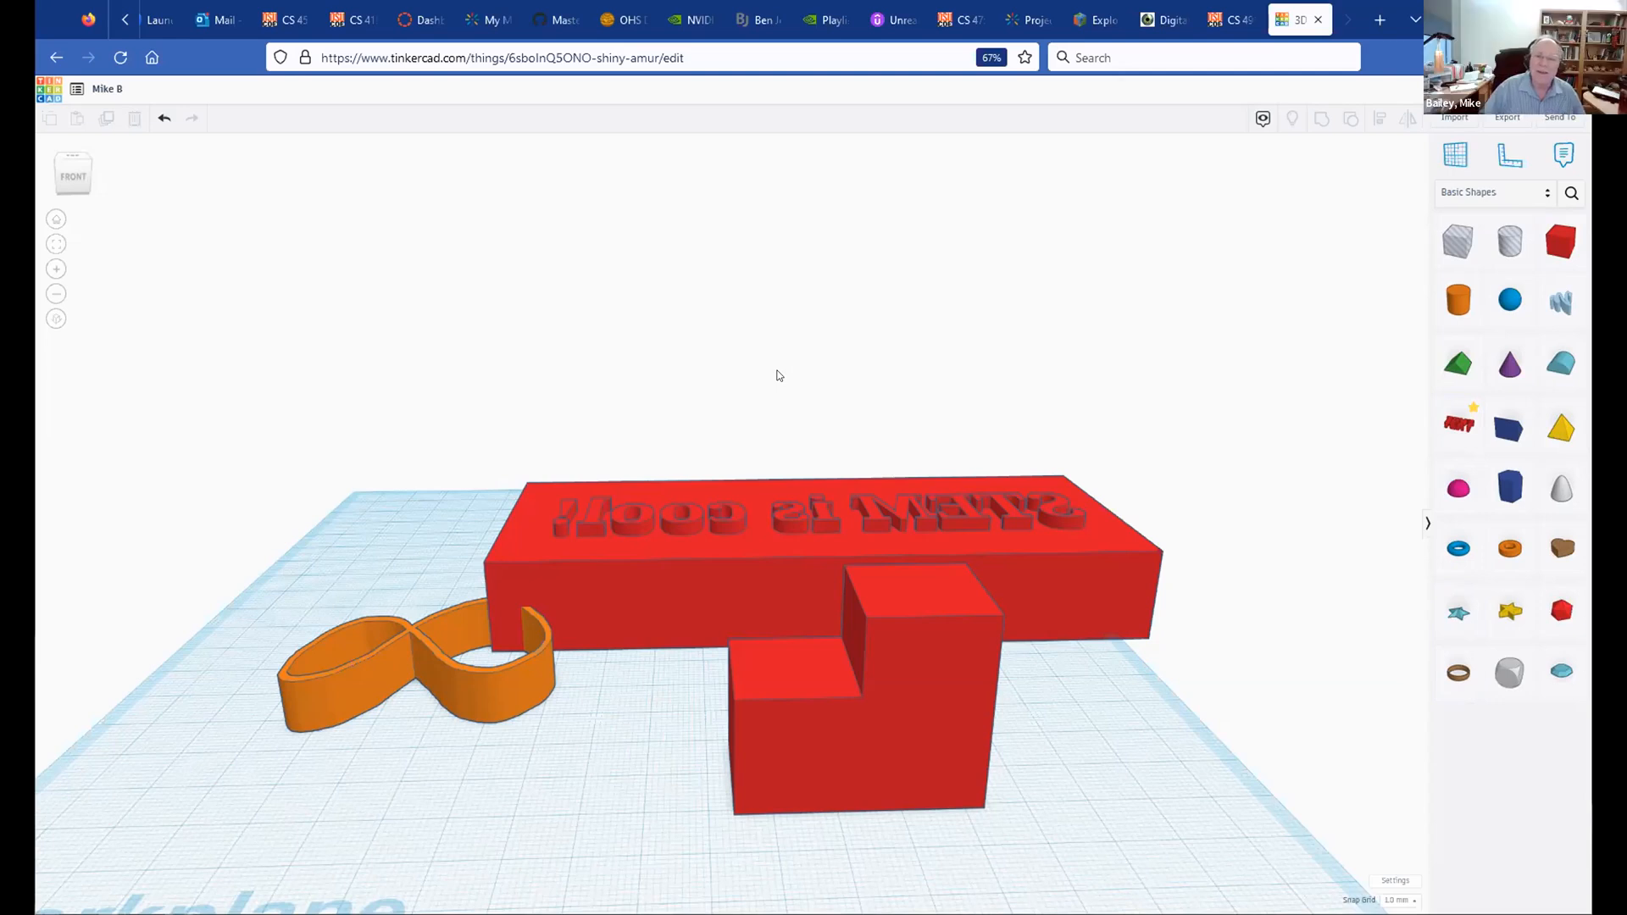
# Step: Open the category dropdown in the Shapes panel to list the shape libraries
pyautogui.click(1548, 197)
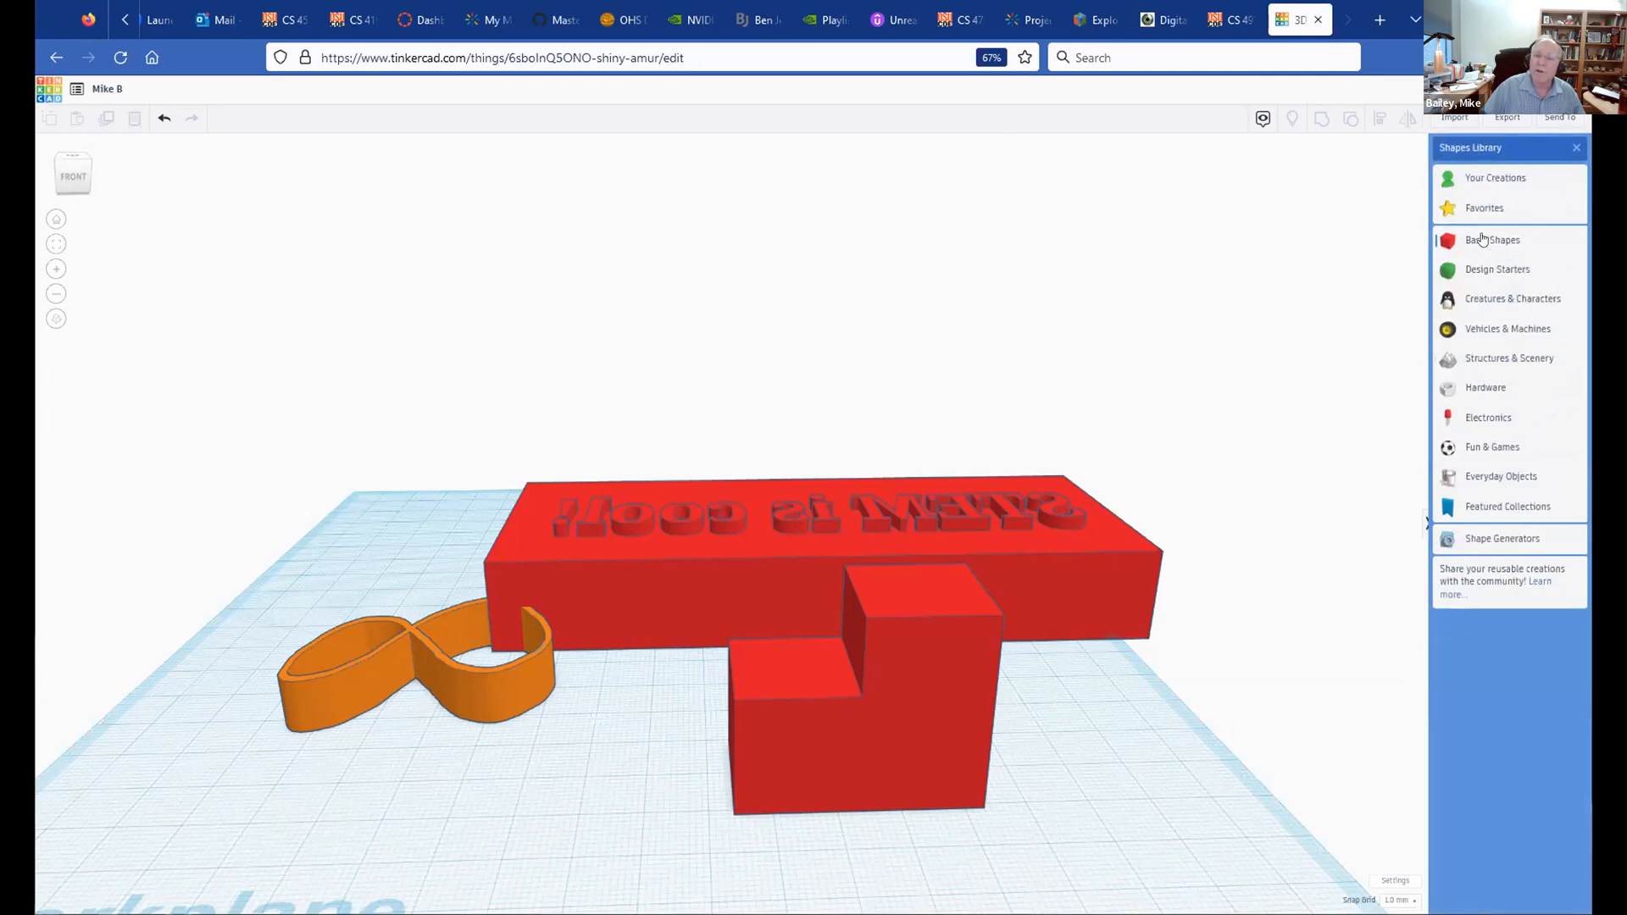
# Step: From Creatures & Characters, place the red Astrobot II robot and a white Egg on the workplane
pyautogui.click(1481, 299)
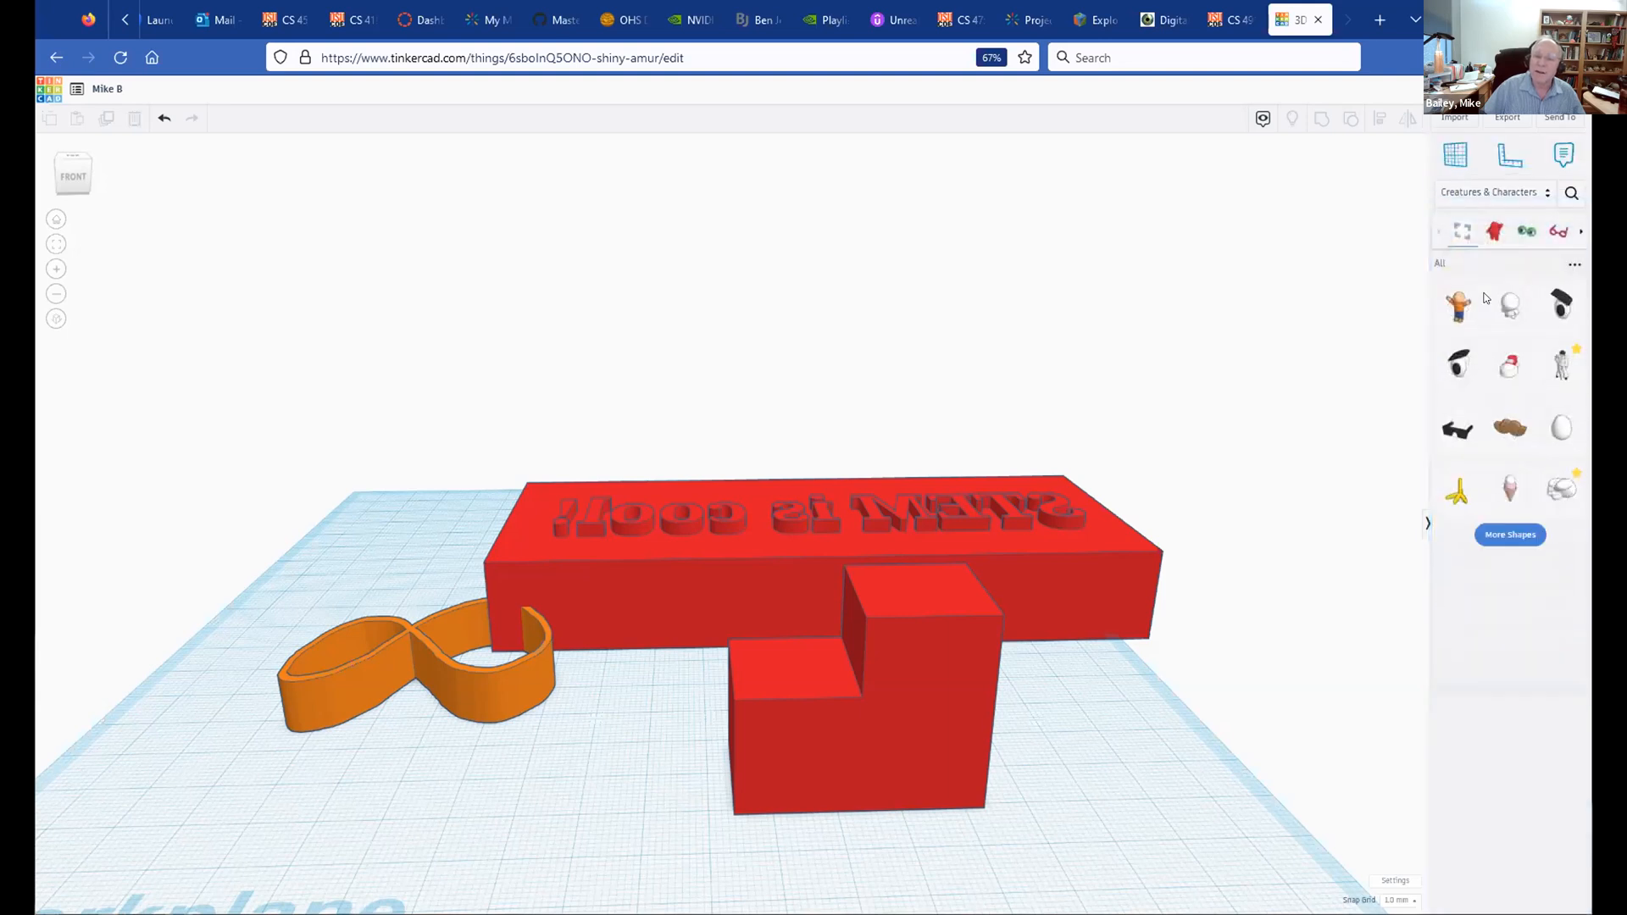
pyautogui.click(1518, 534)
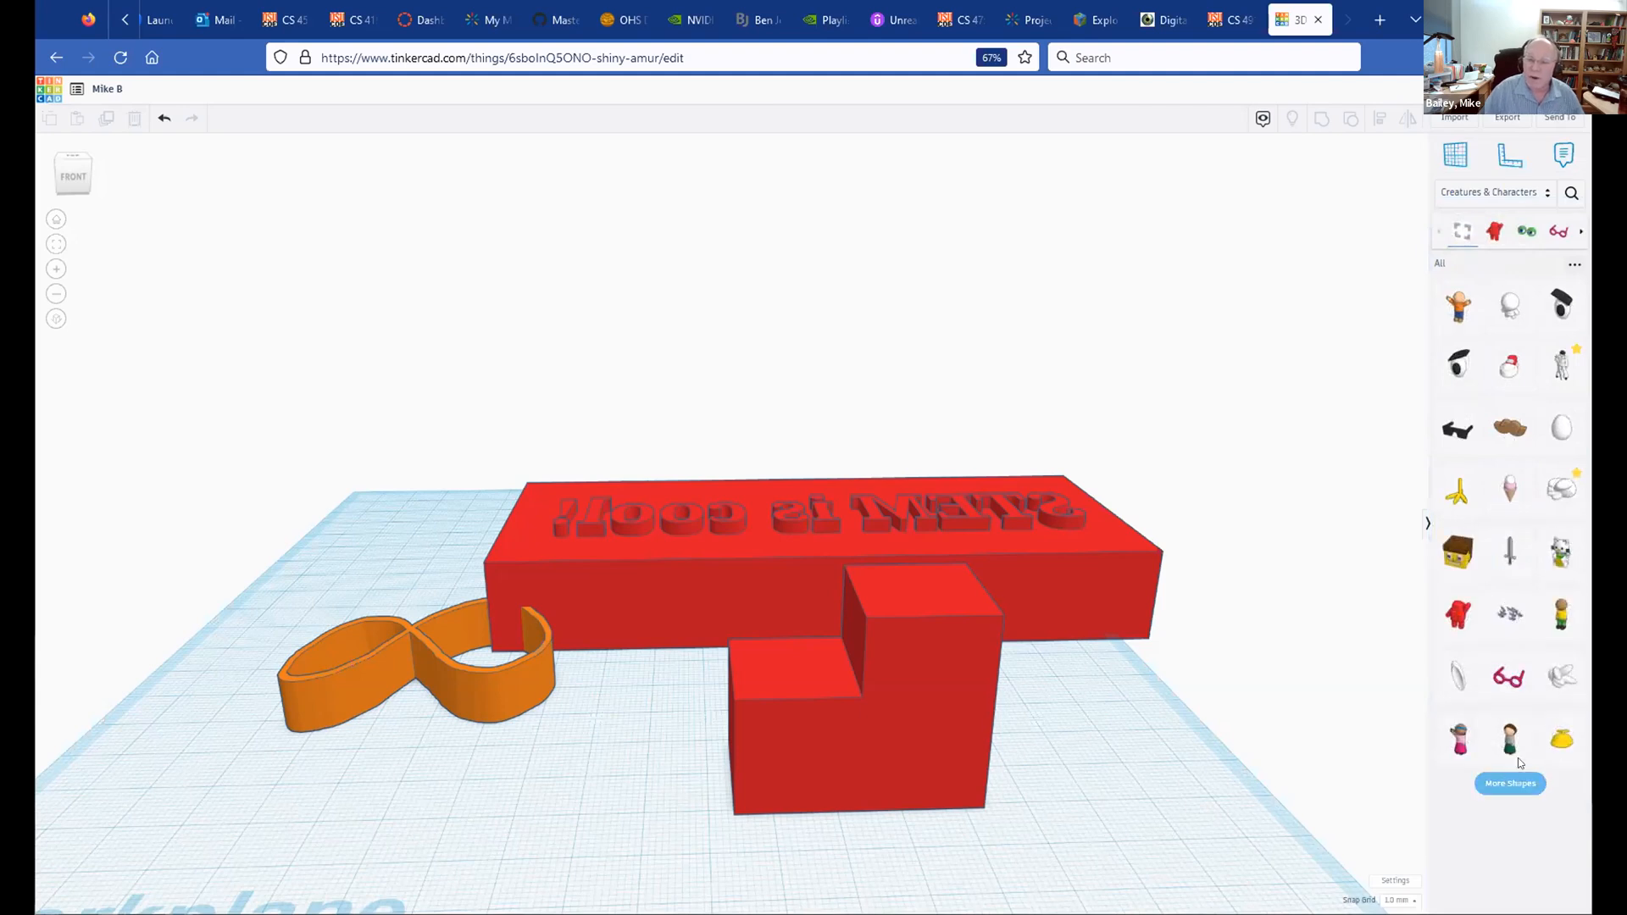
pyautogui.moveTo(1457, 615); pyautogui.dragTo(465, 801)
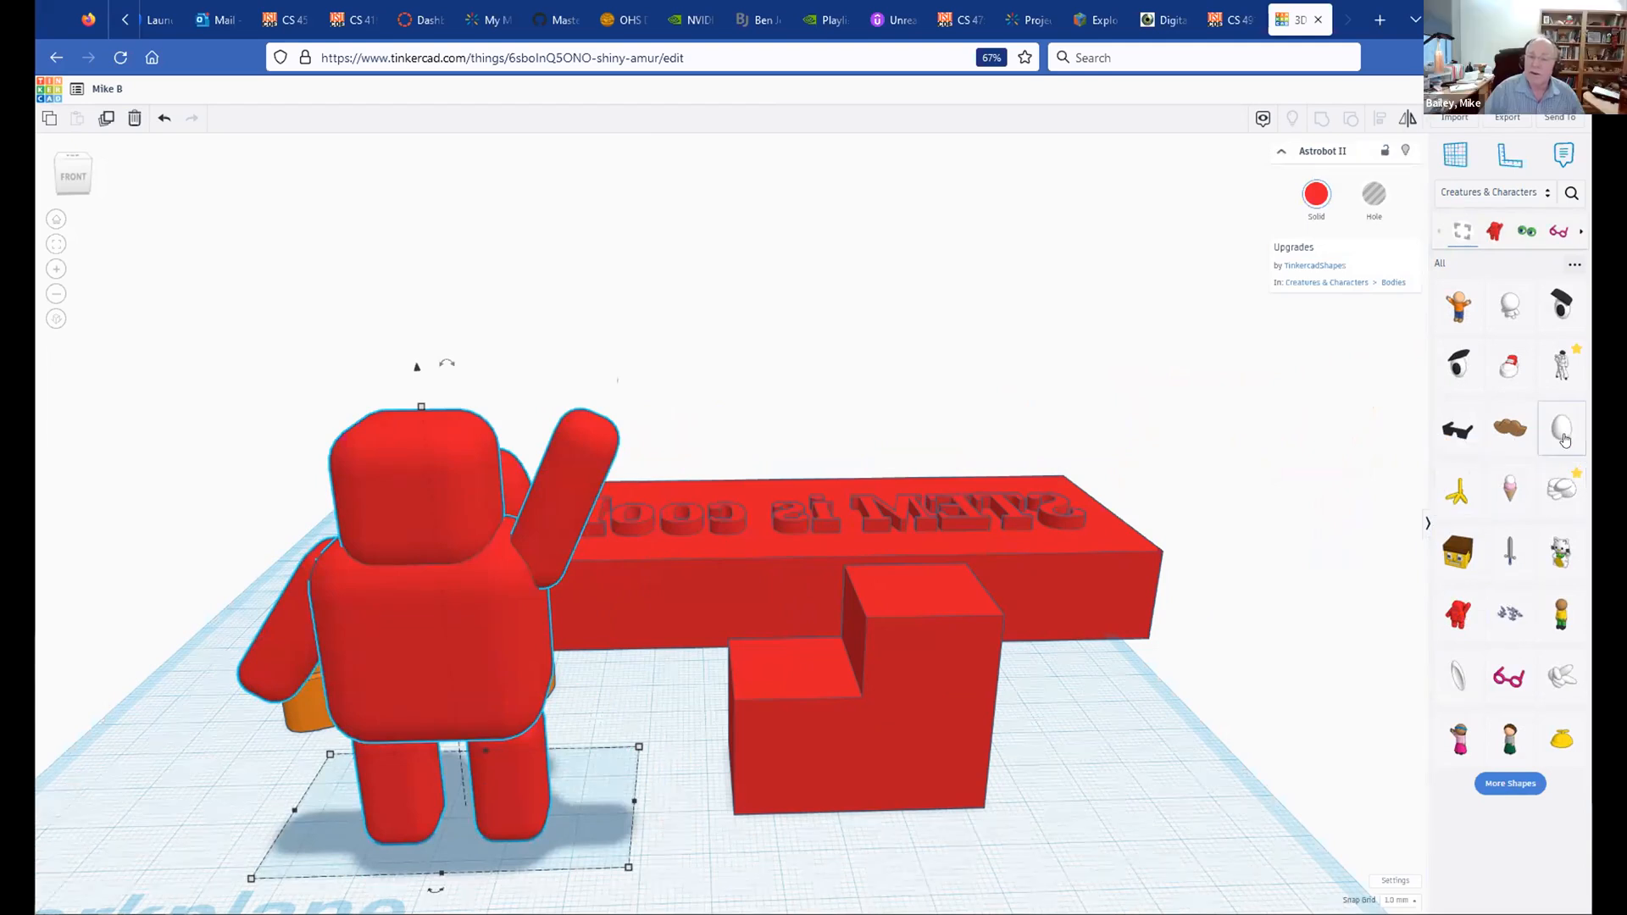
pyautogui.moveTo(1560, 424); pyautogui.dragTo(1008, 723)
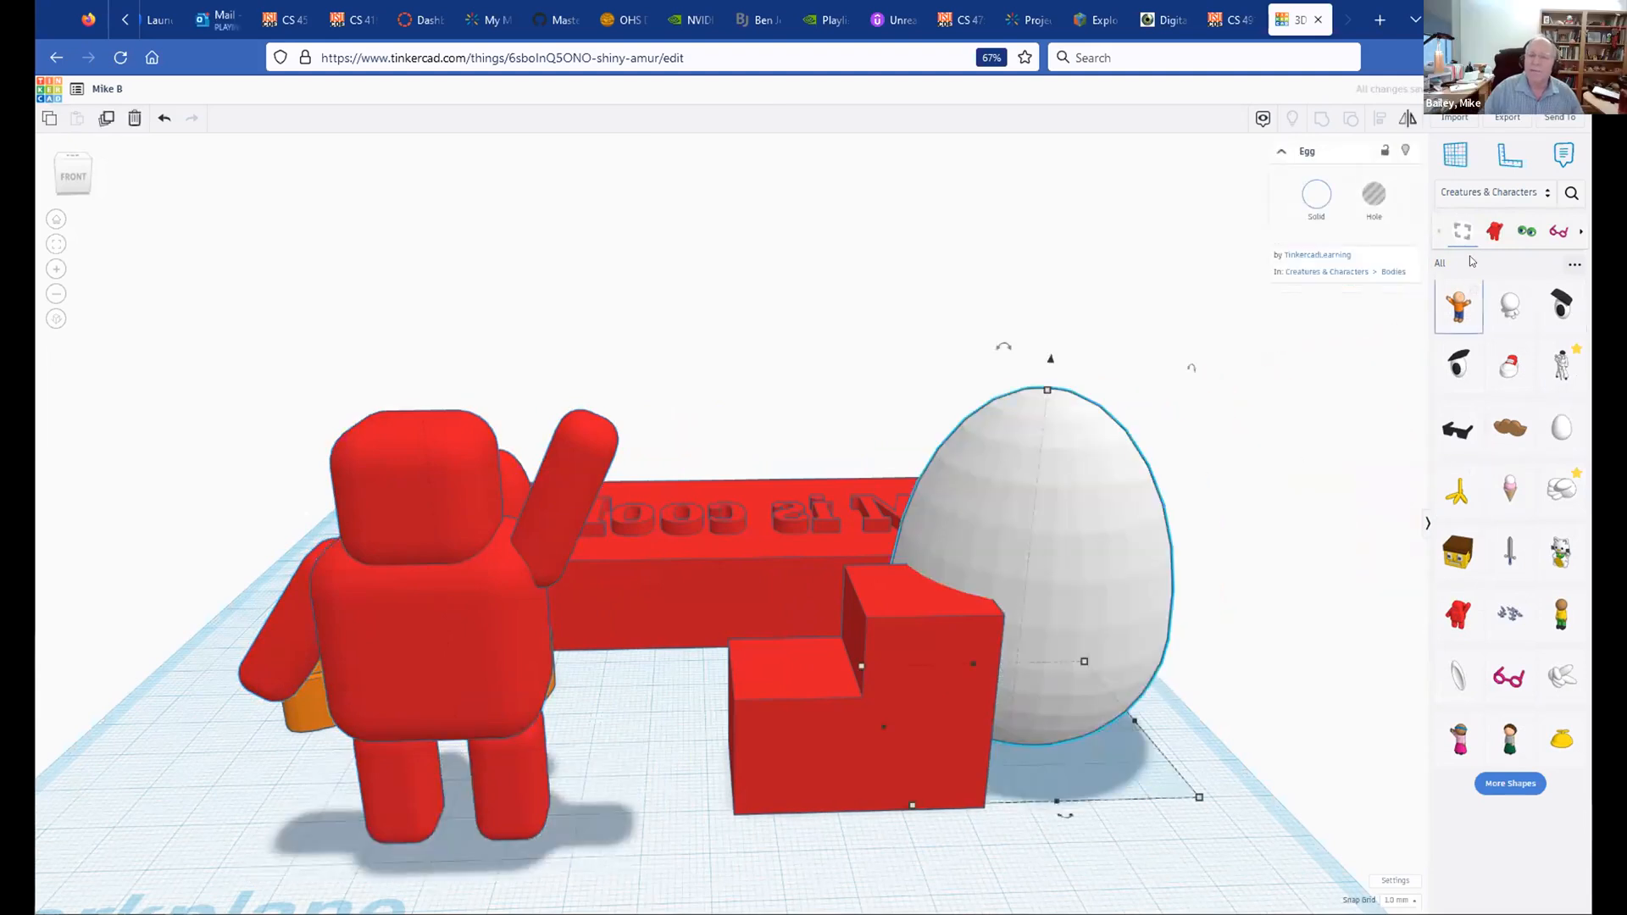
# Step: Browse the Design Starters collection with its extra shapes loaded
pyautogui.click(1550, 194)
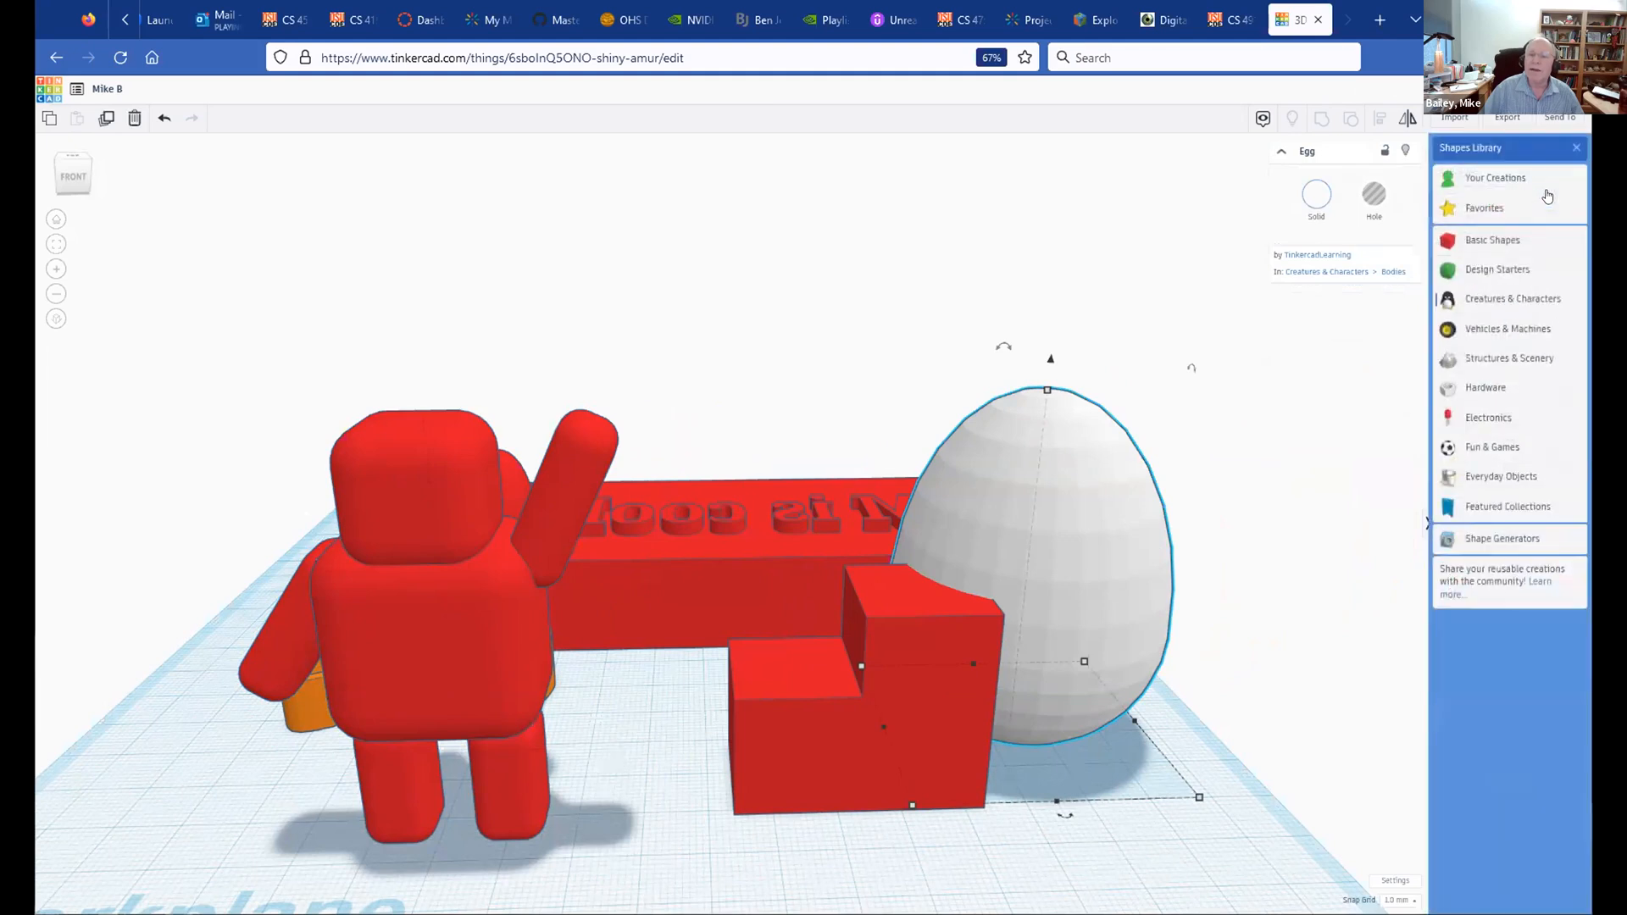
pyautogui.click(1494, 270)
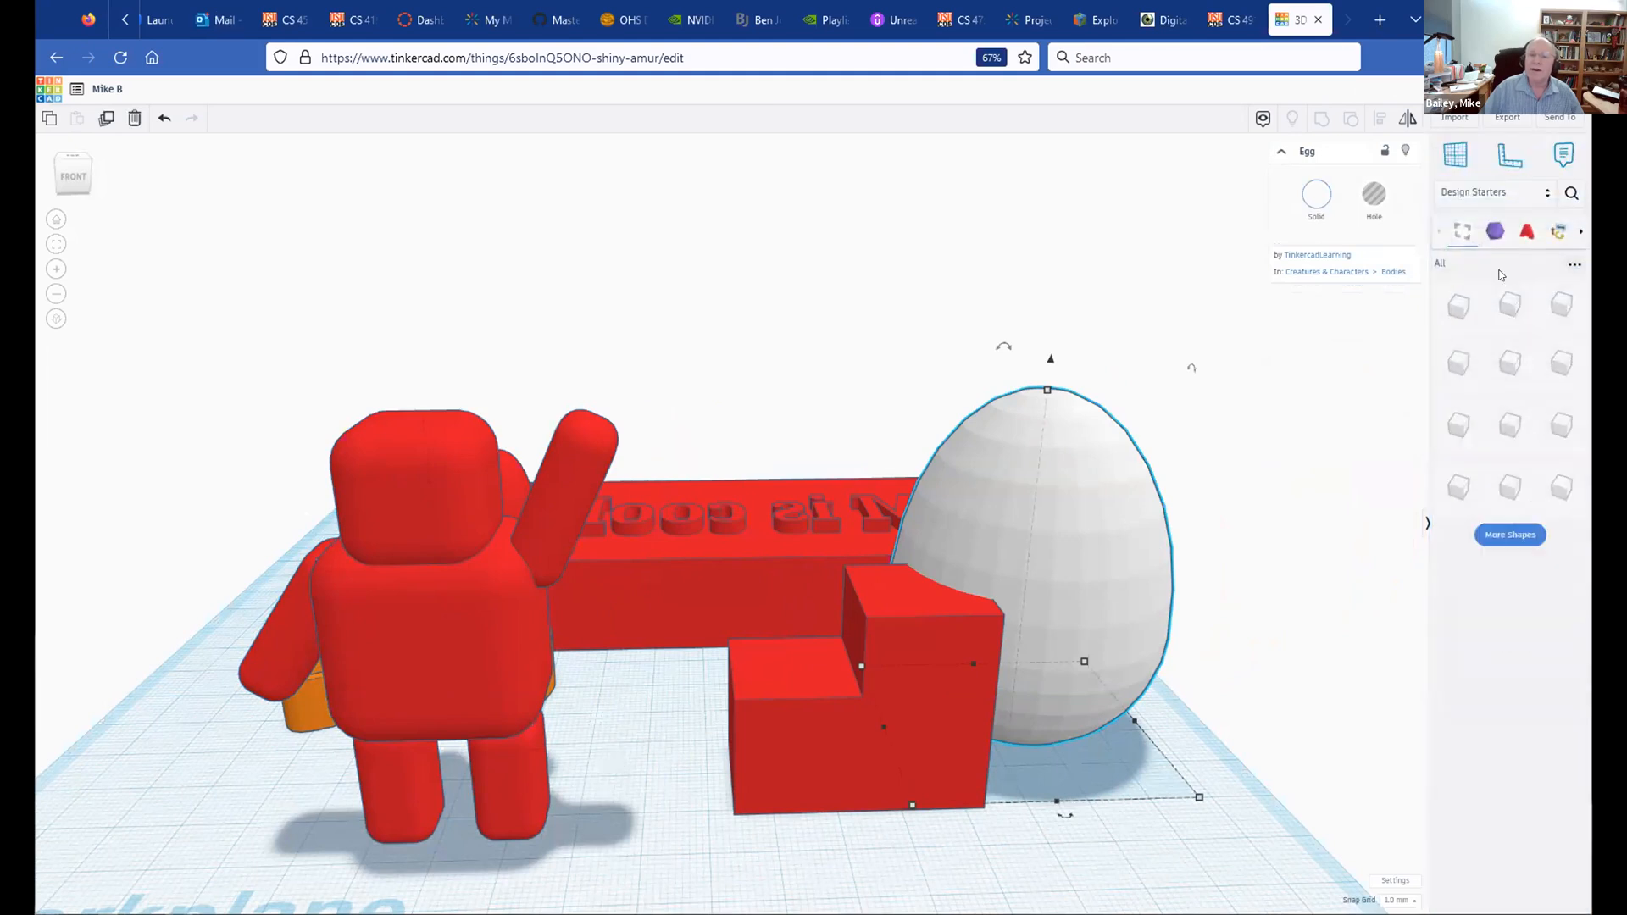
pyautogui.click(1508, 534)
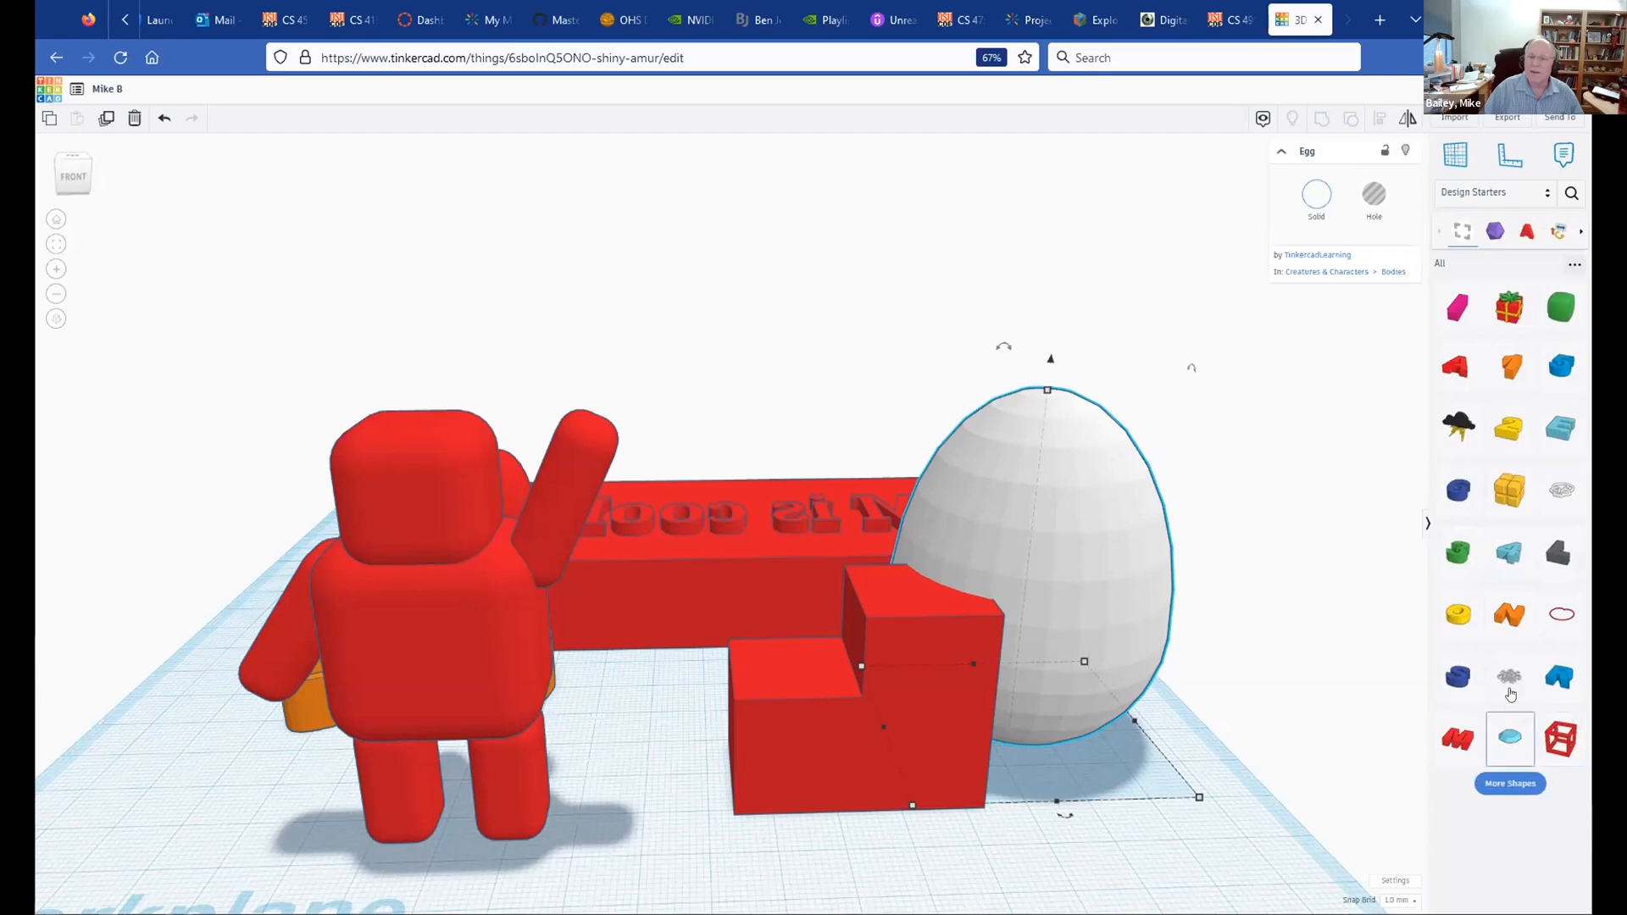
# Step: Place the red Tri Caster from Vehicles & Machines on the workplane and load more vehicle shapes
pyautogui.click(1541, 195)
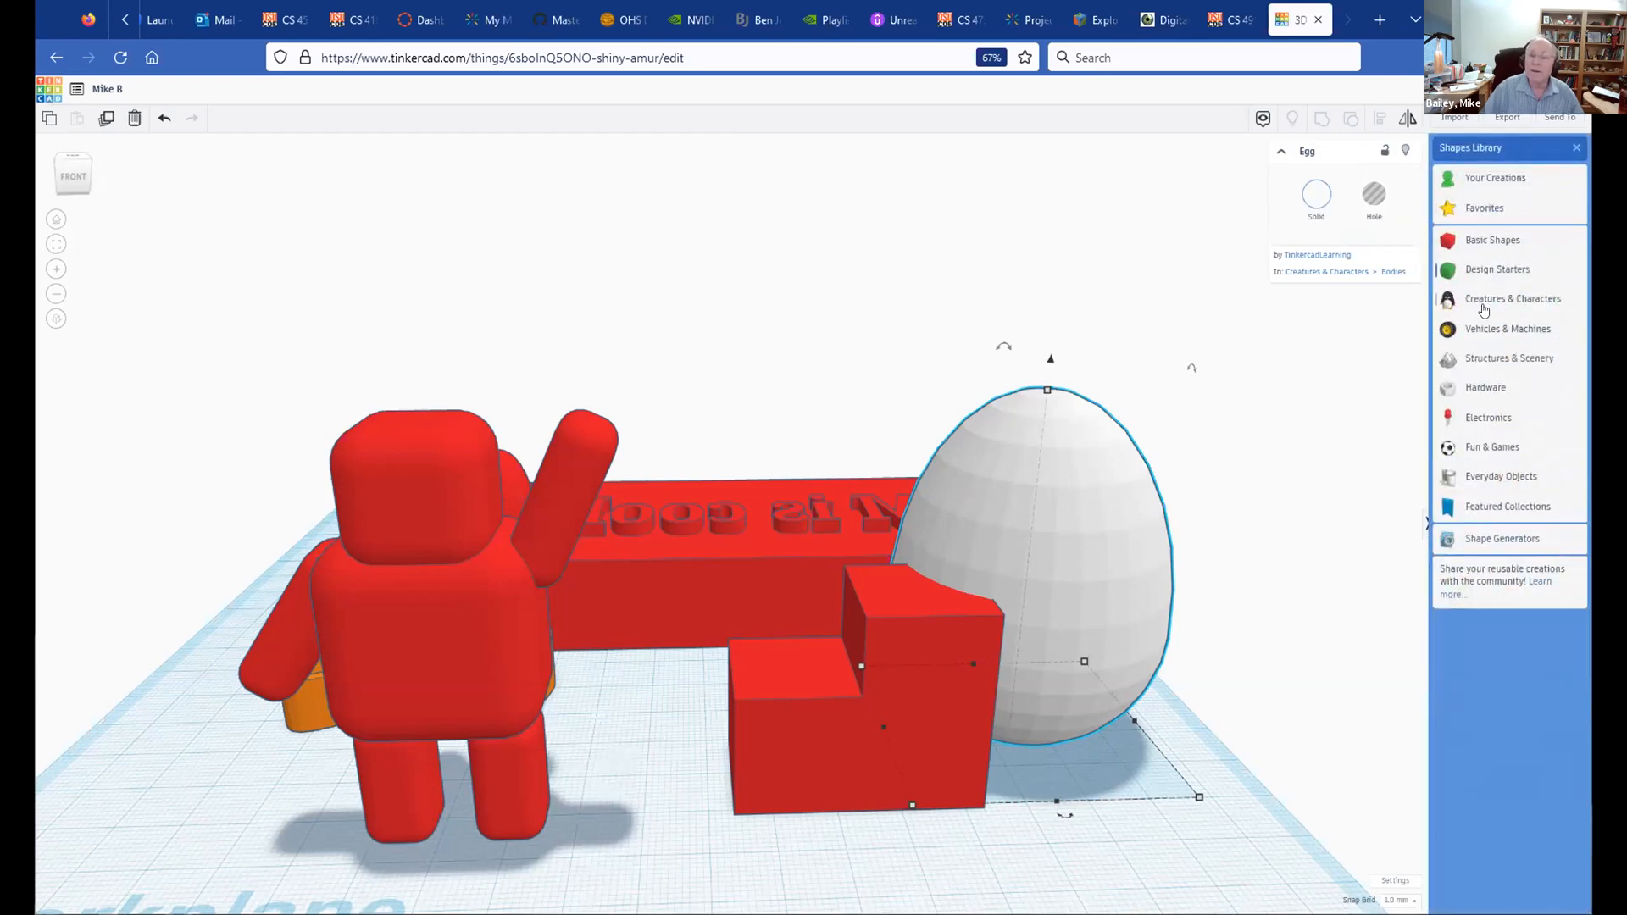
pyautogui.click(1491, 330)
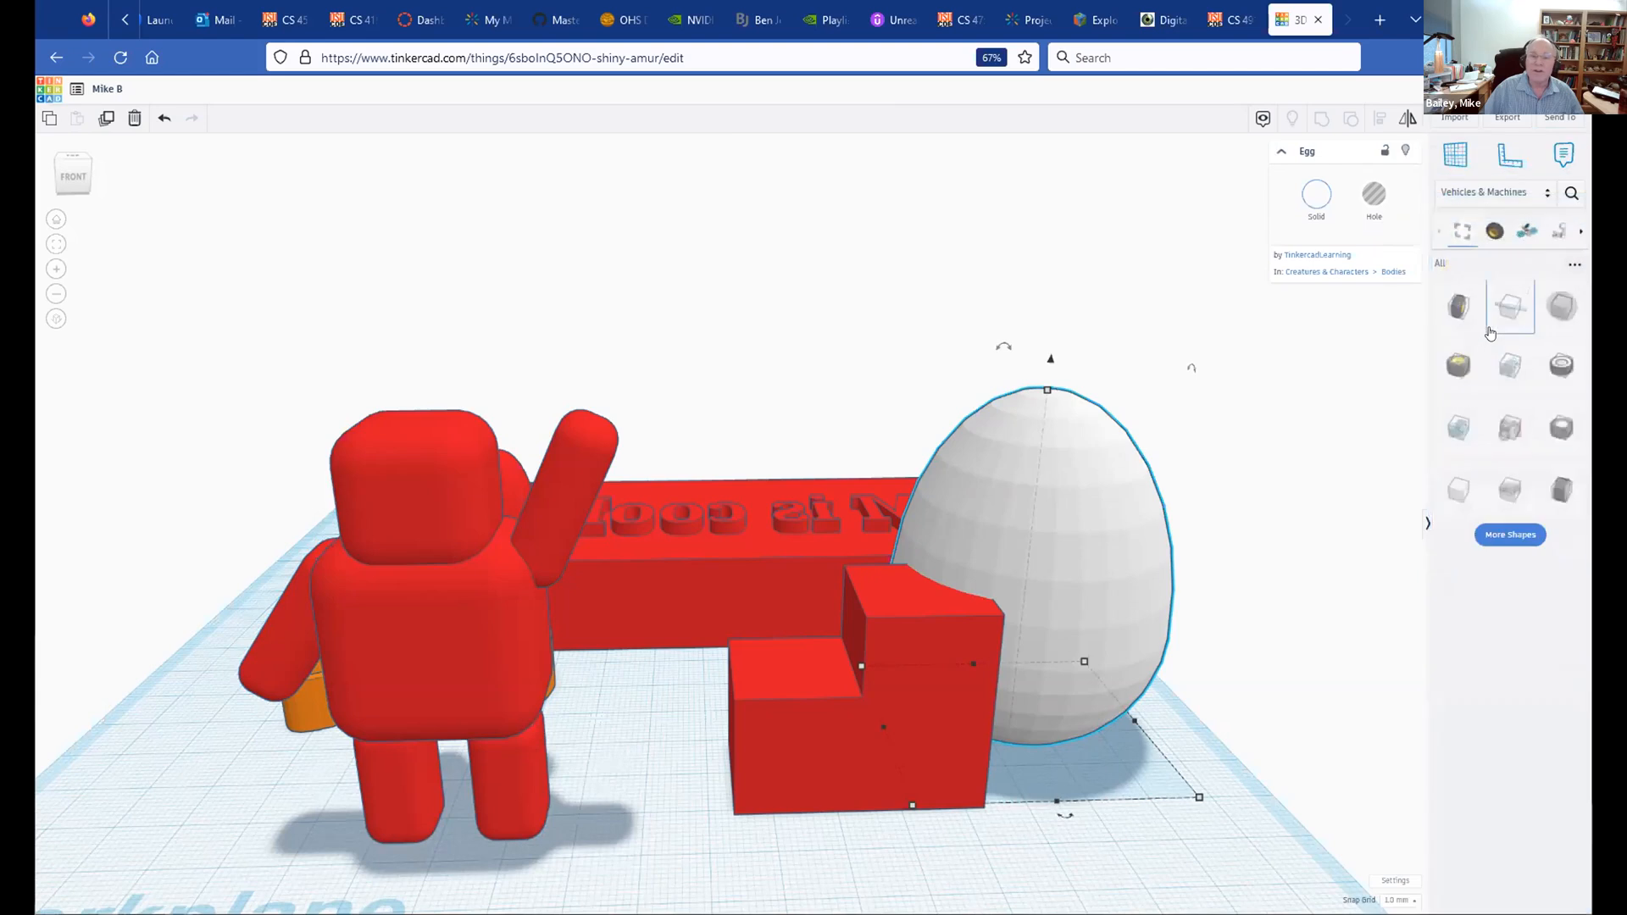
pyautogui.click(1510, 534)
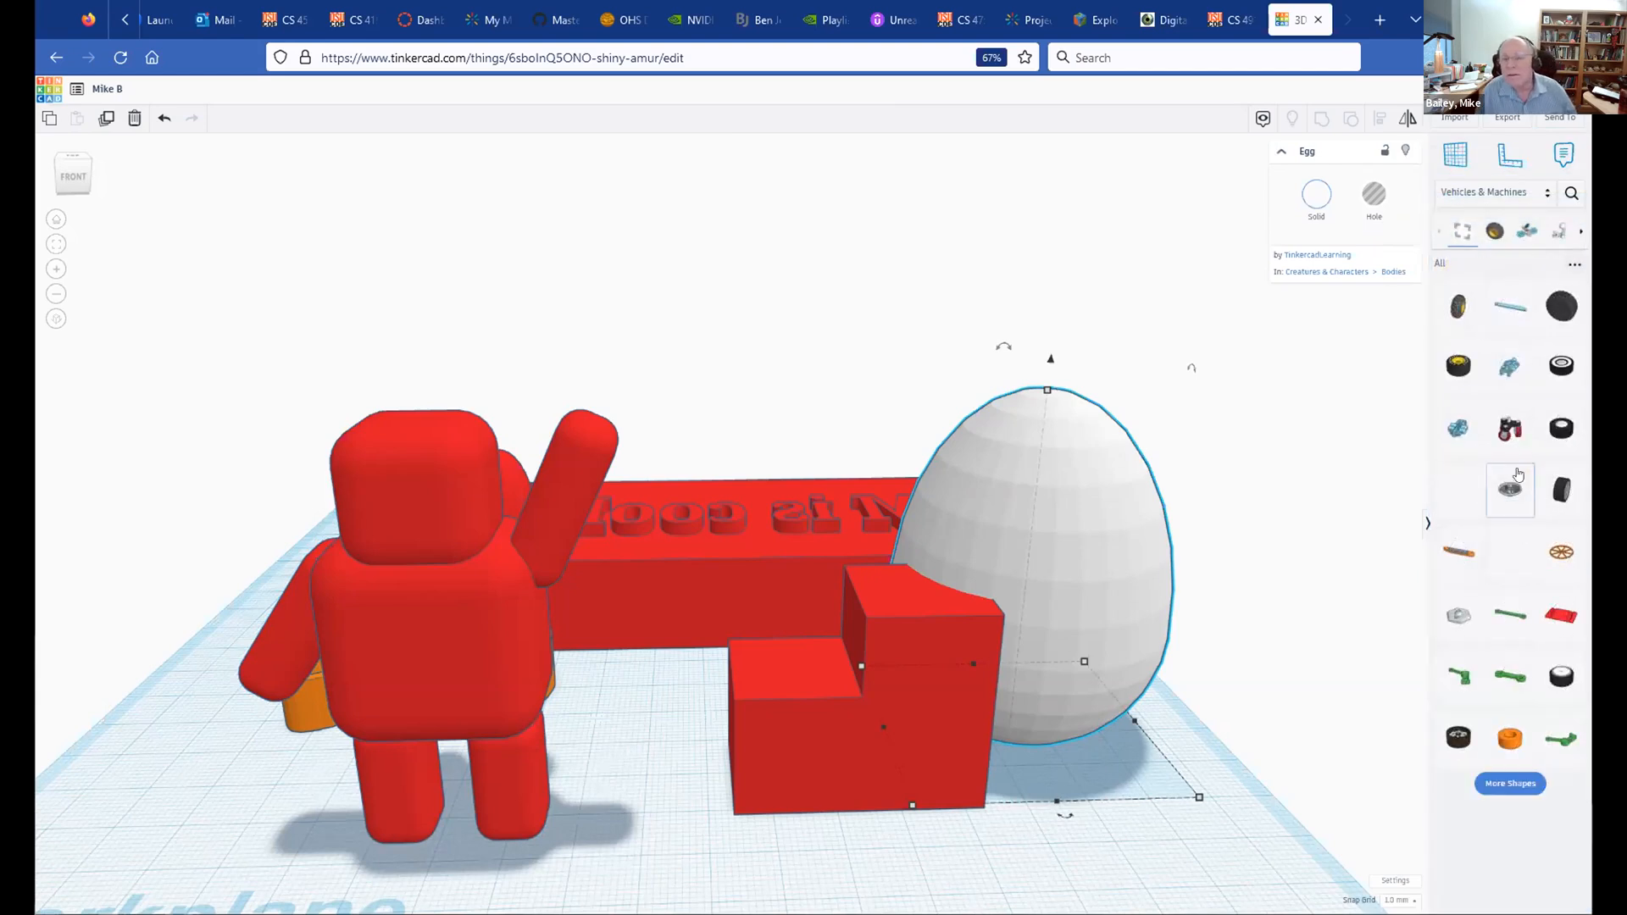
pyautogui.moveTo(1506, 429); pyautogui.dragTo(881, 409)
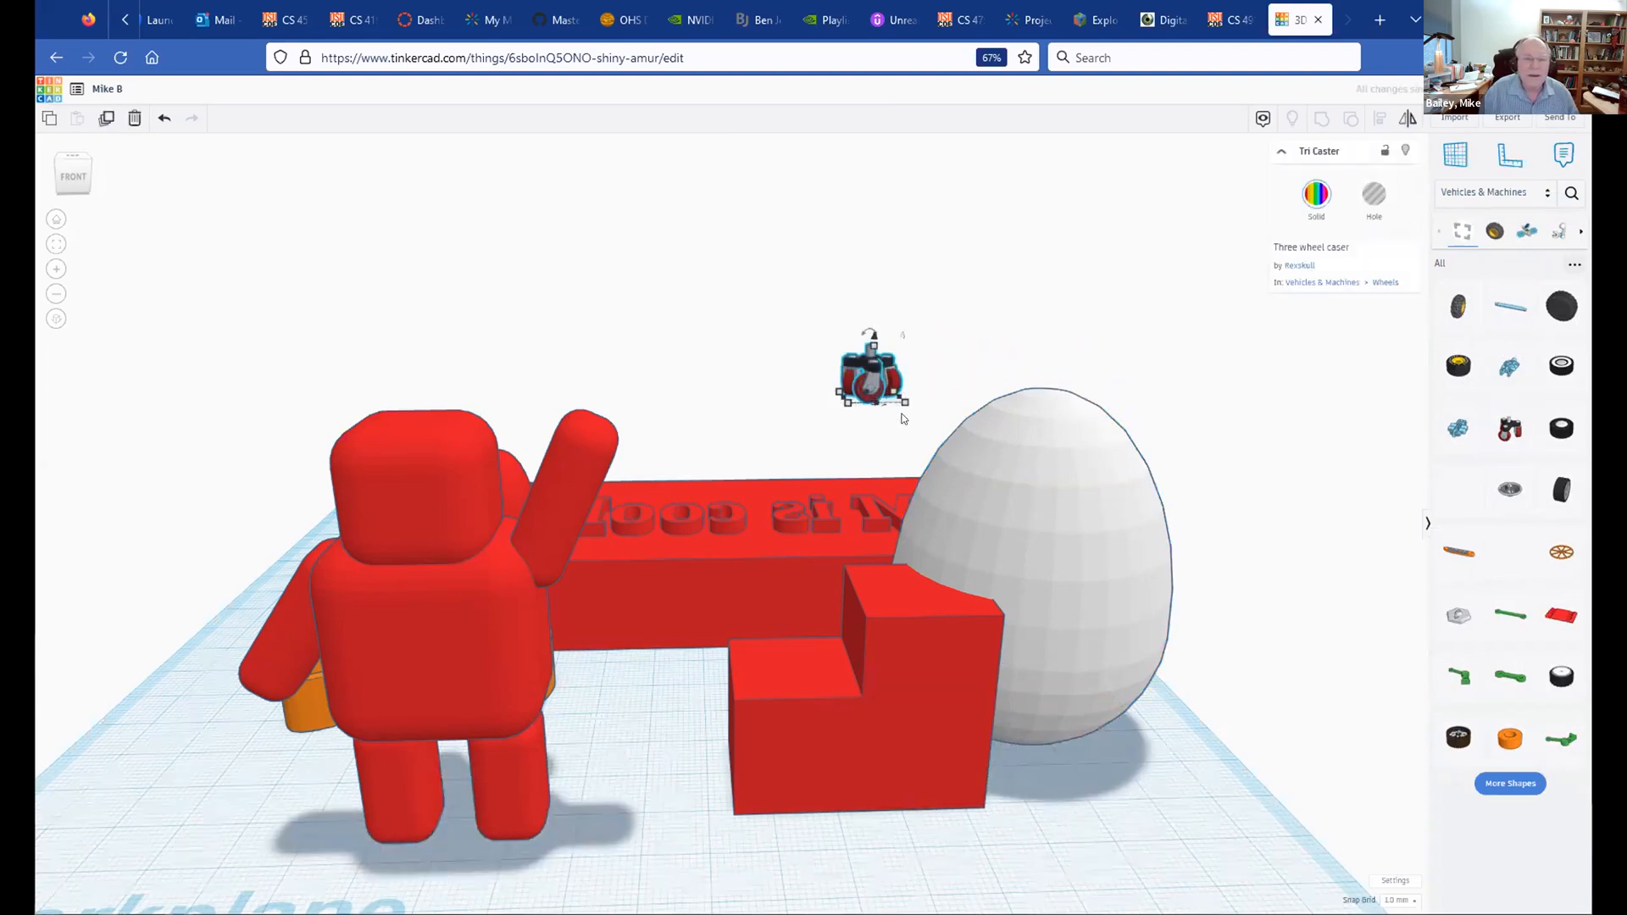
pyautogui.scroll(5, 903, 369)
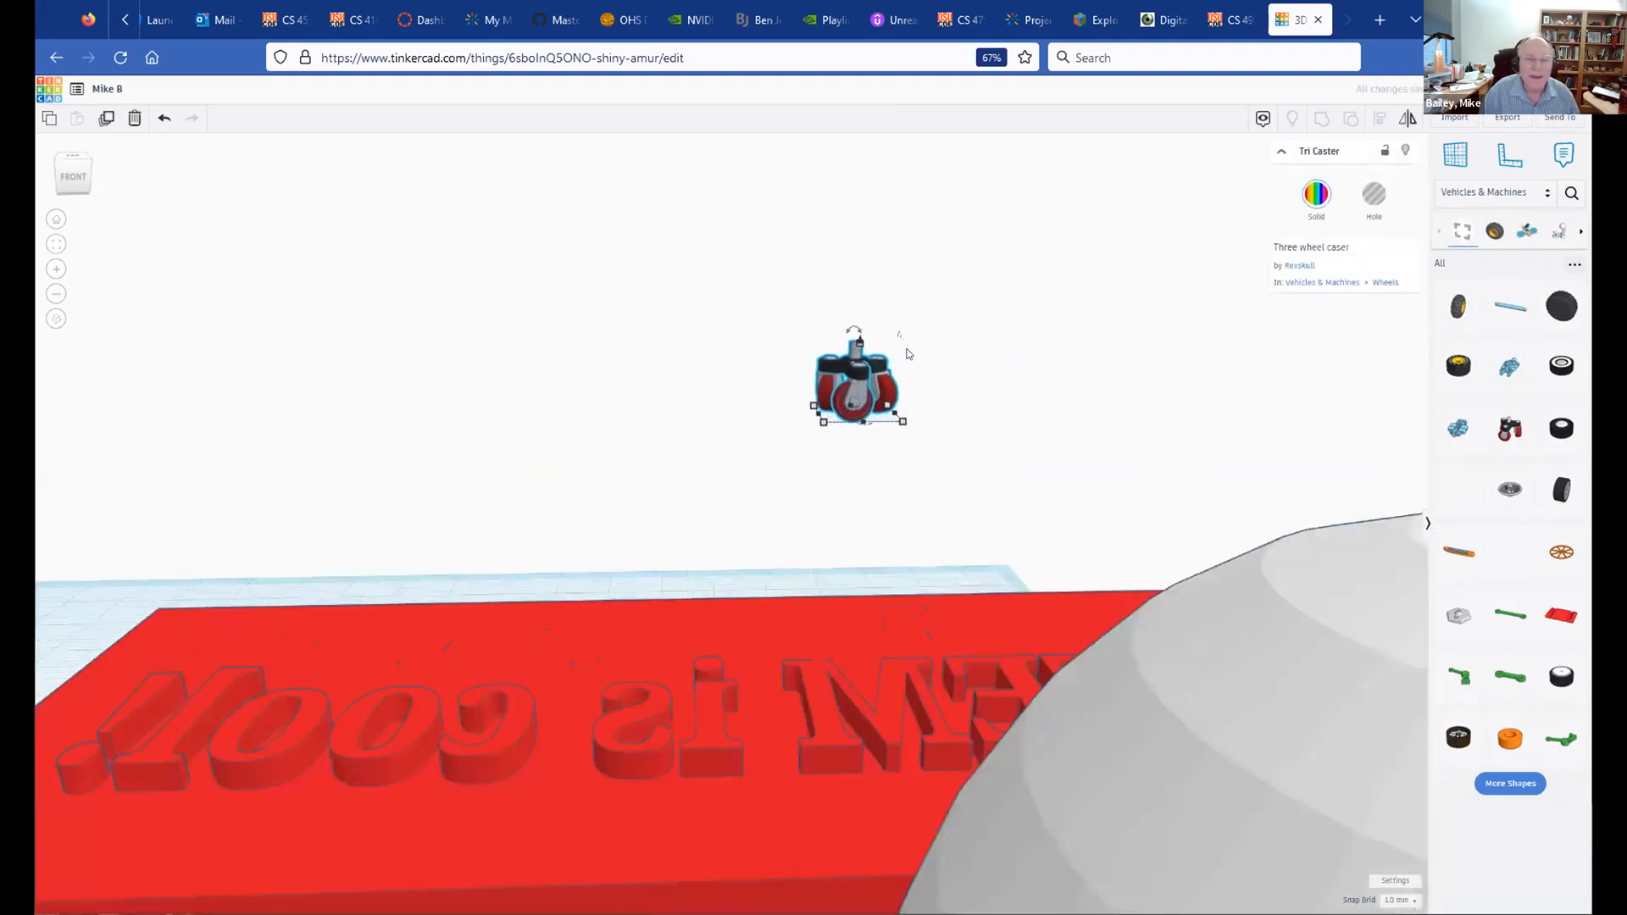
pyautogui.scroll(3, 876, 387)
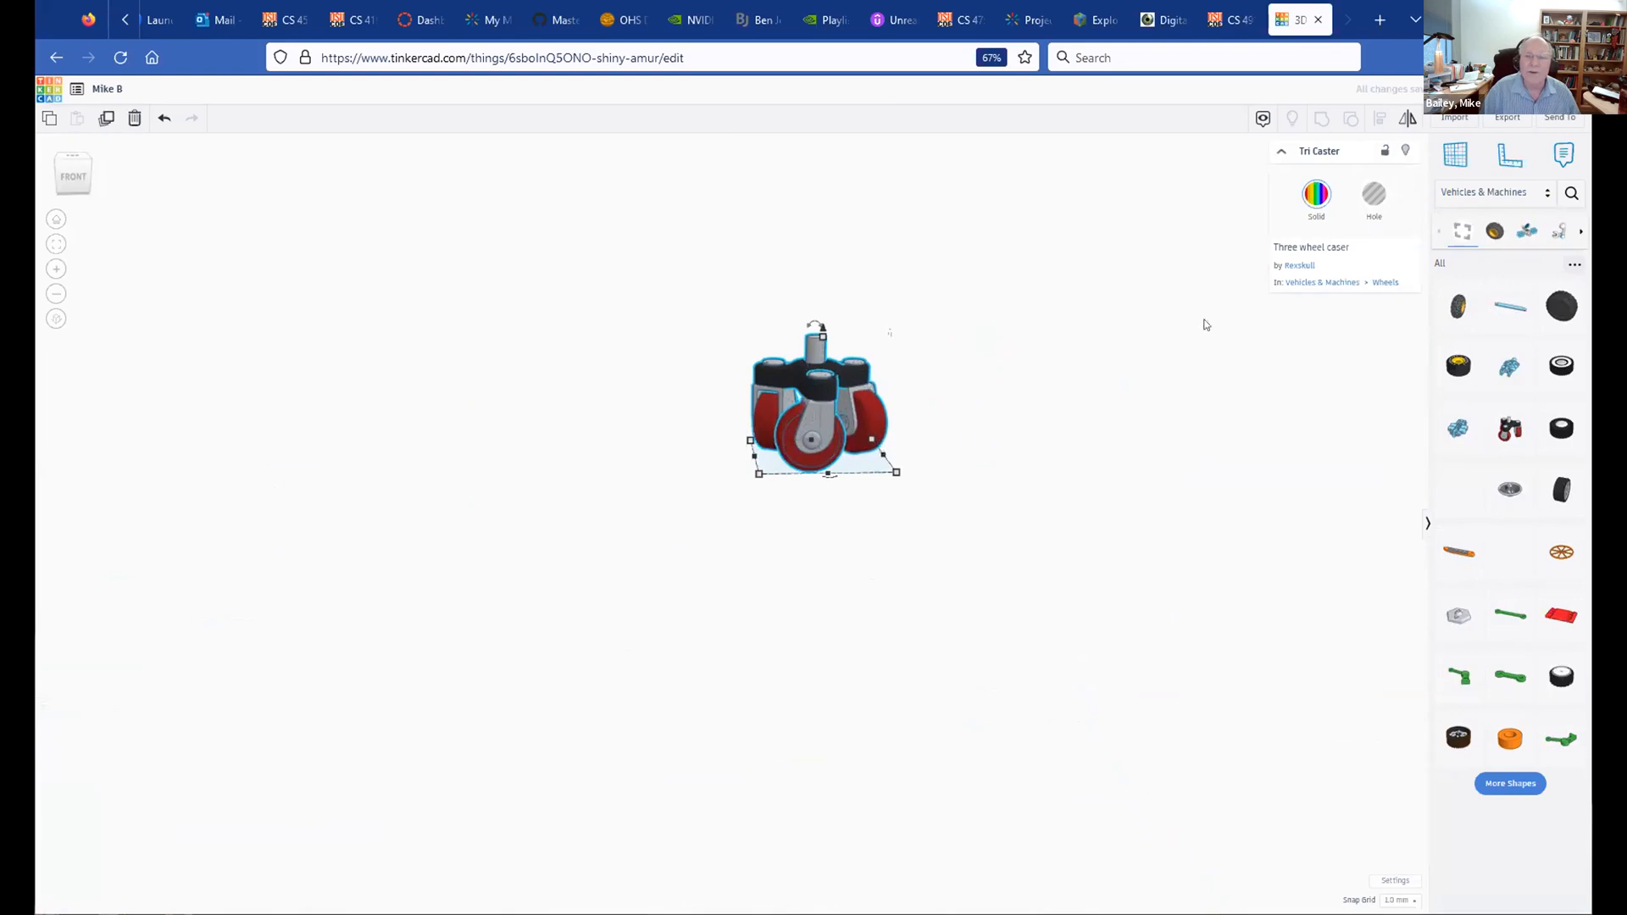
pyautogui.click(1514, 784)
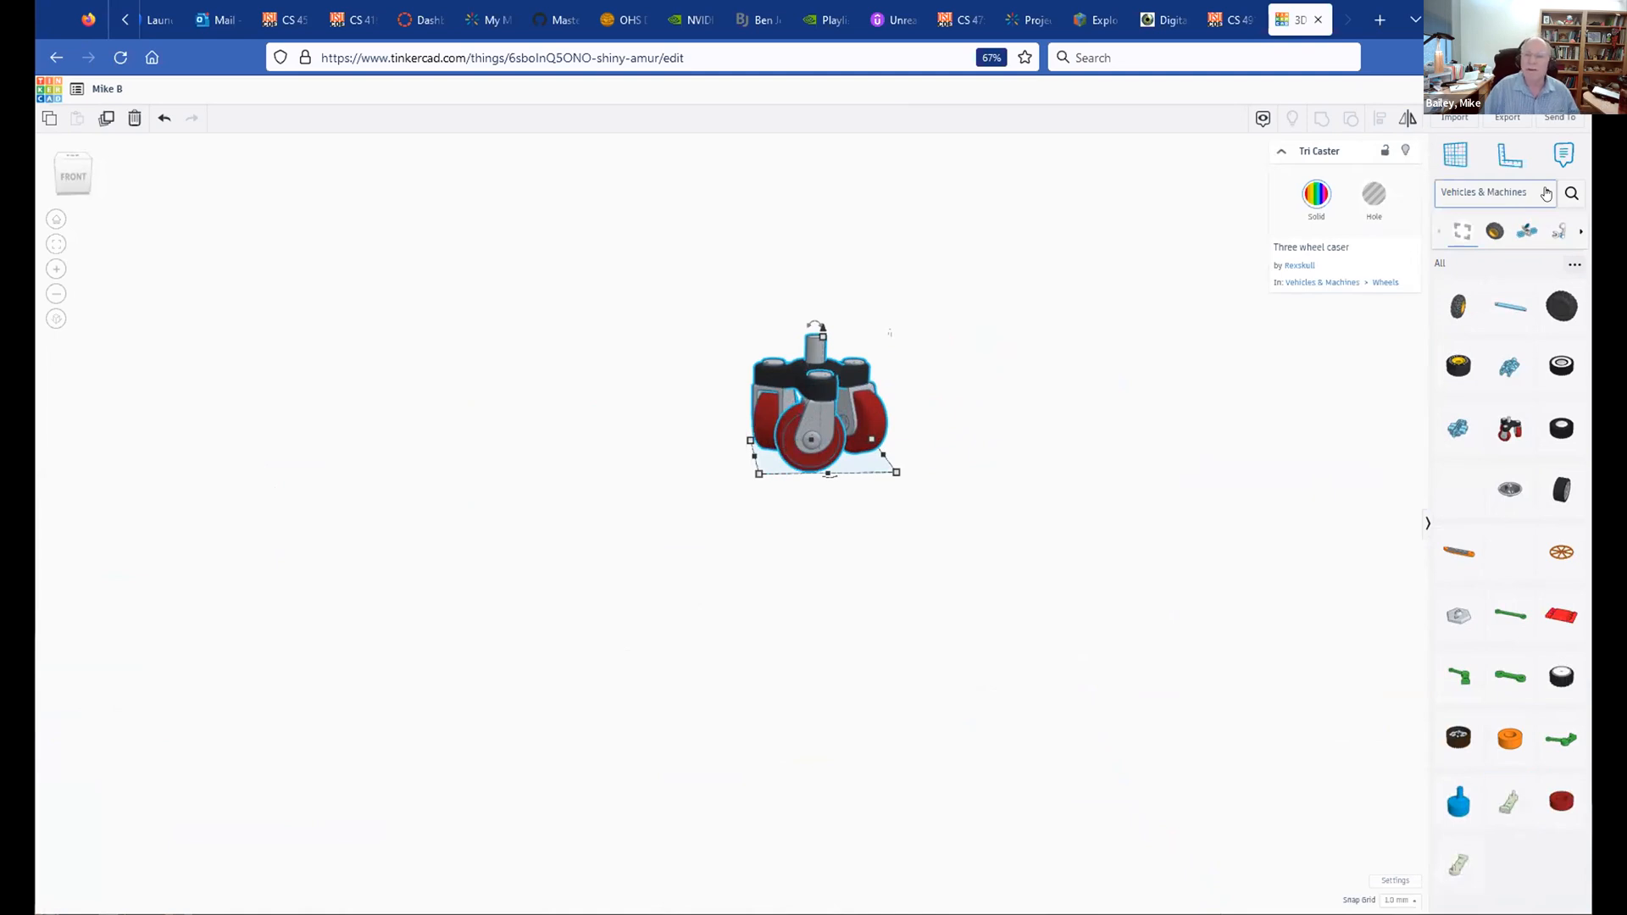
pyautogui.click(1546, 193)
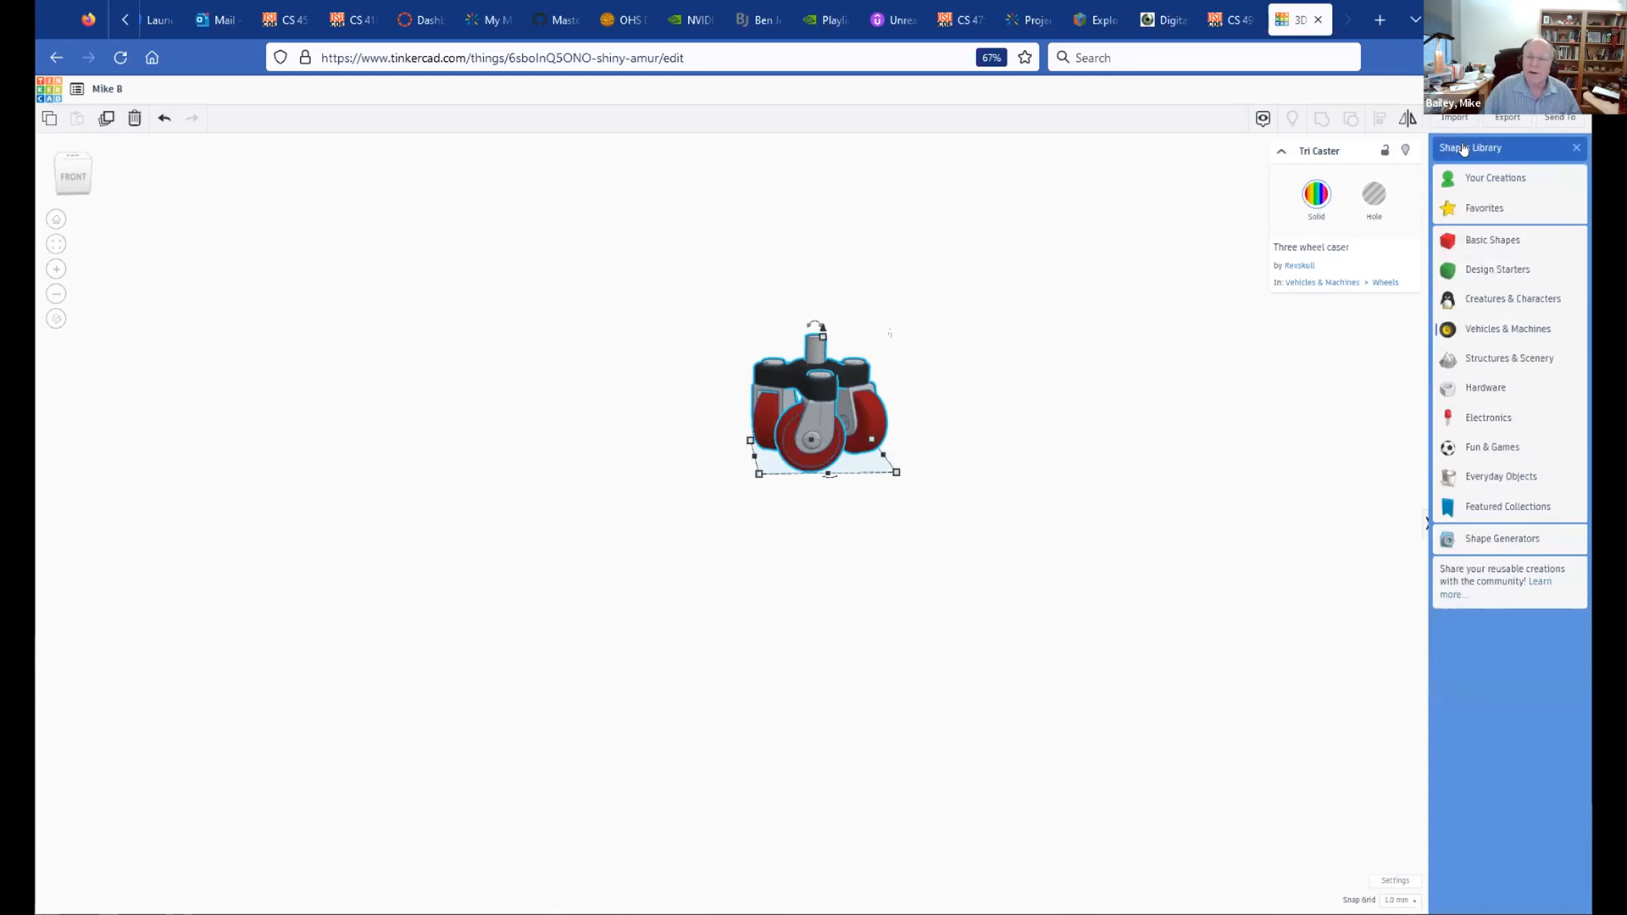
# Step: Add the Skeleton hip and Skeleton shoulder from the Fun & Games shapes
pyautogui.click(1475, 447)
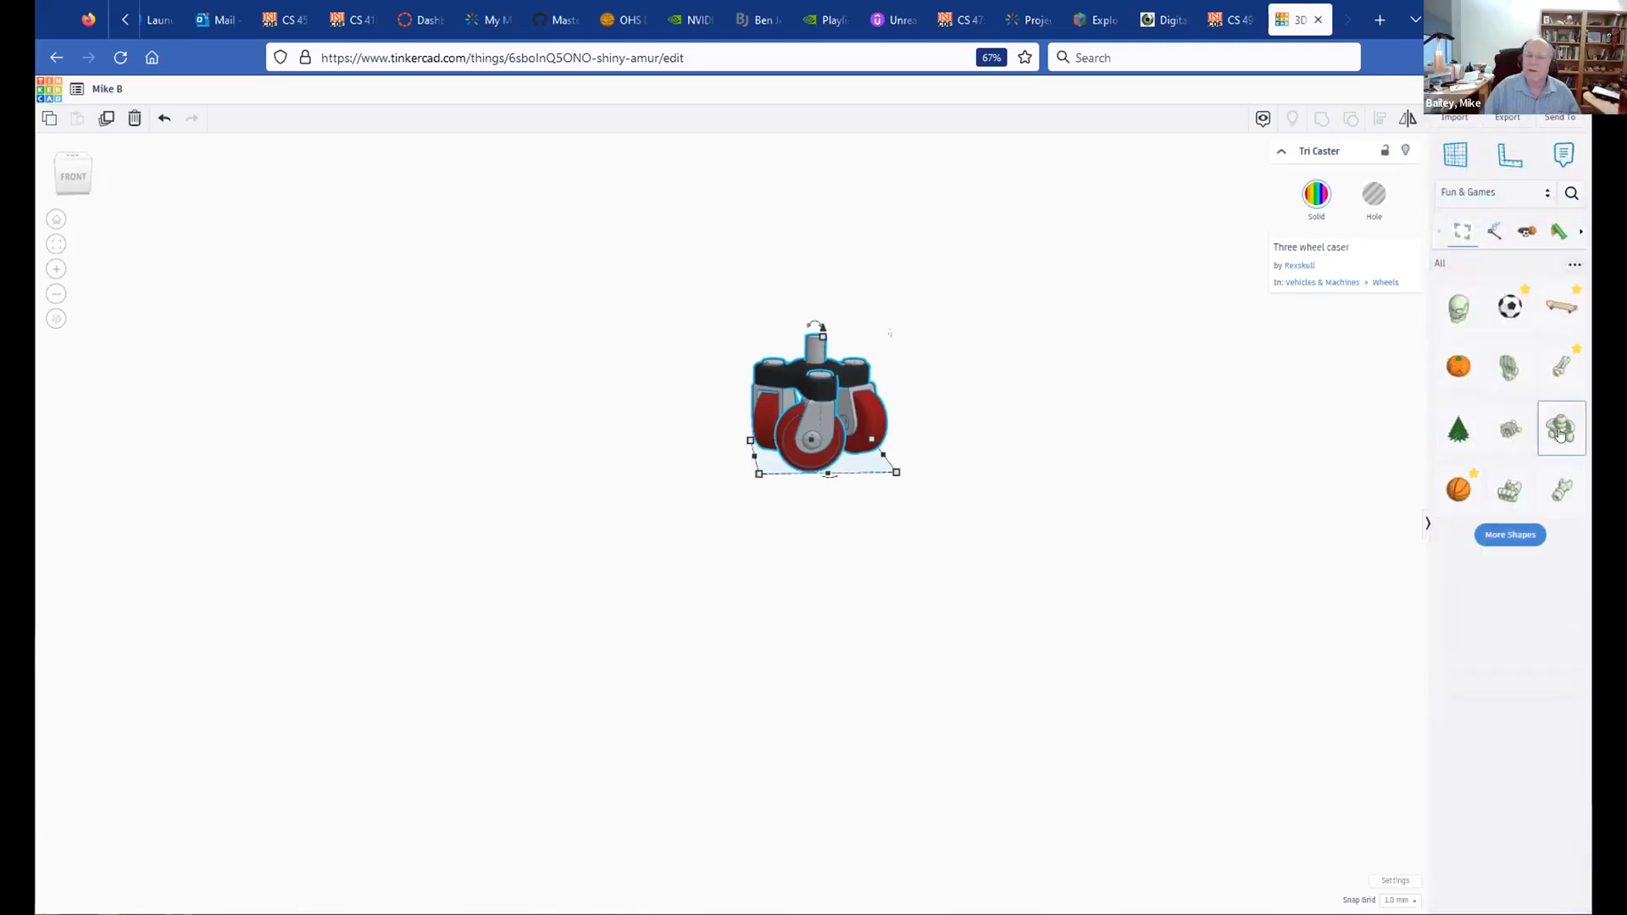
pyautogui.moveTo(1564, 426); pyautogui.dragTo(1100, 549)
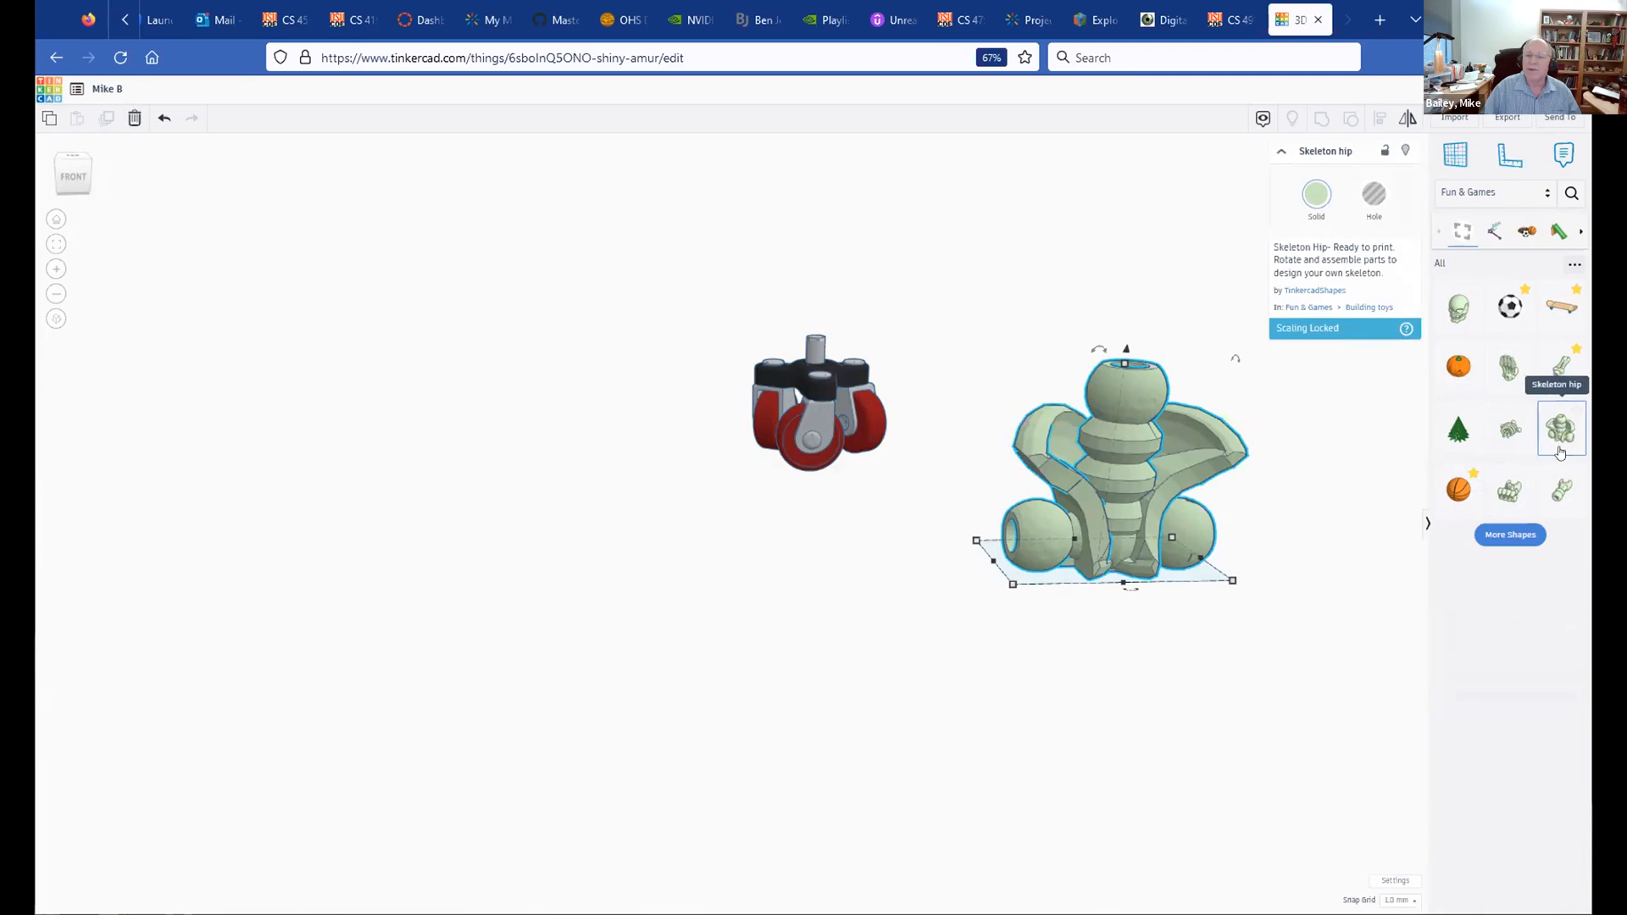
pyautogui.moveTo(1563, 489); pyautogui.dragTo(852, 635)
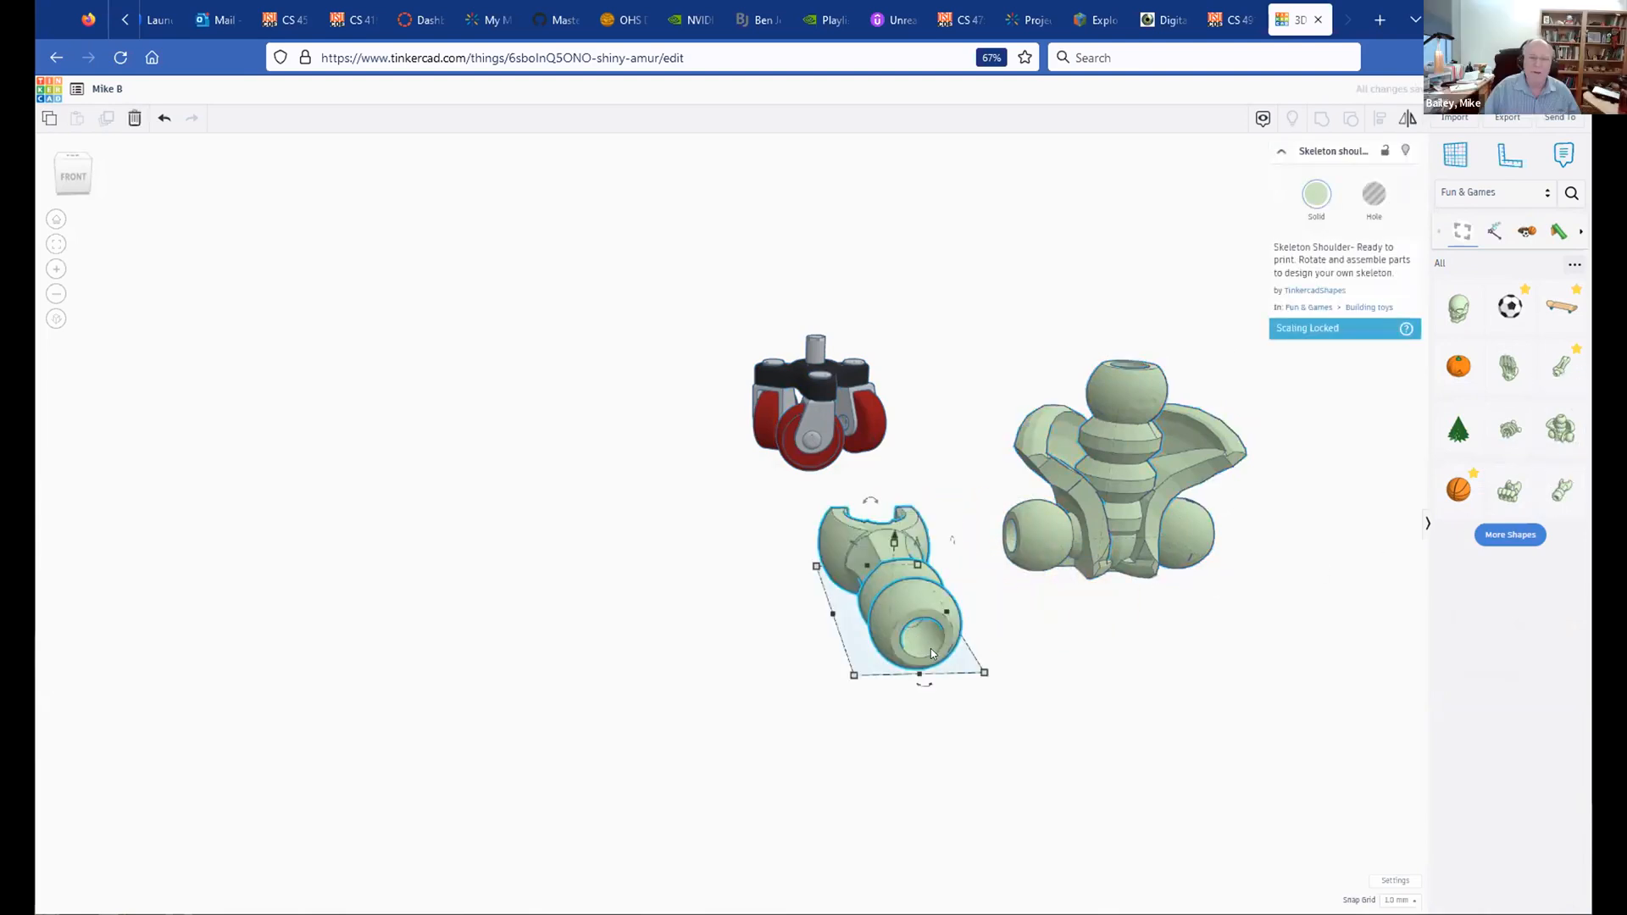
# Step: Add the red Arched climber and the orange Climber, loading more Fun & Games shapes
pyautogui.click(1519, 537)
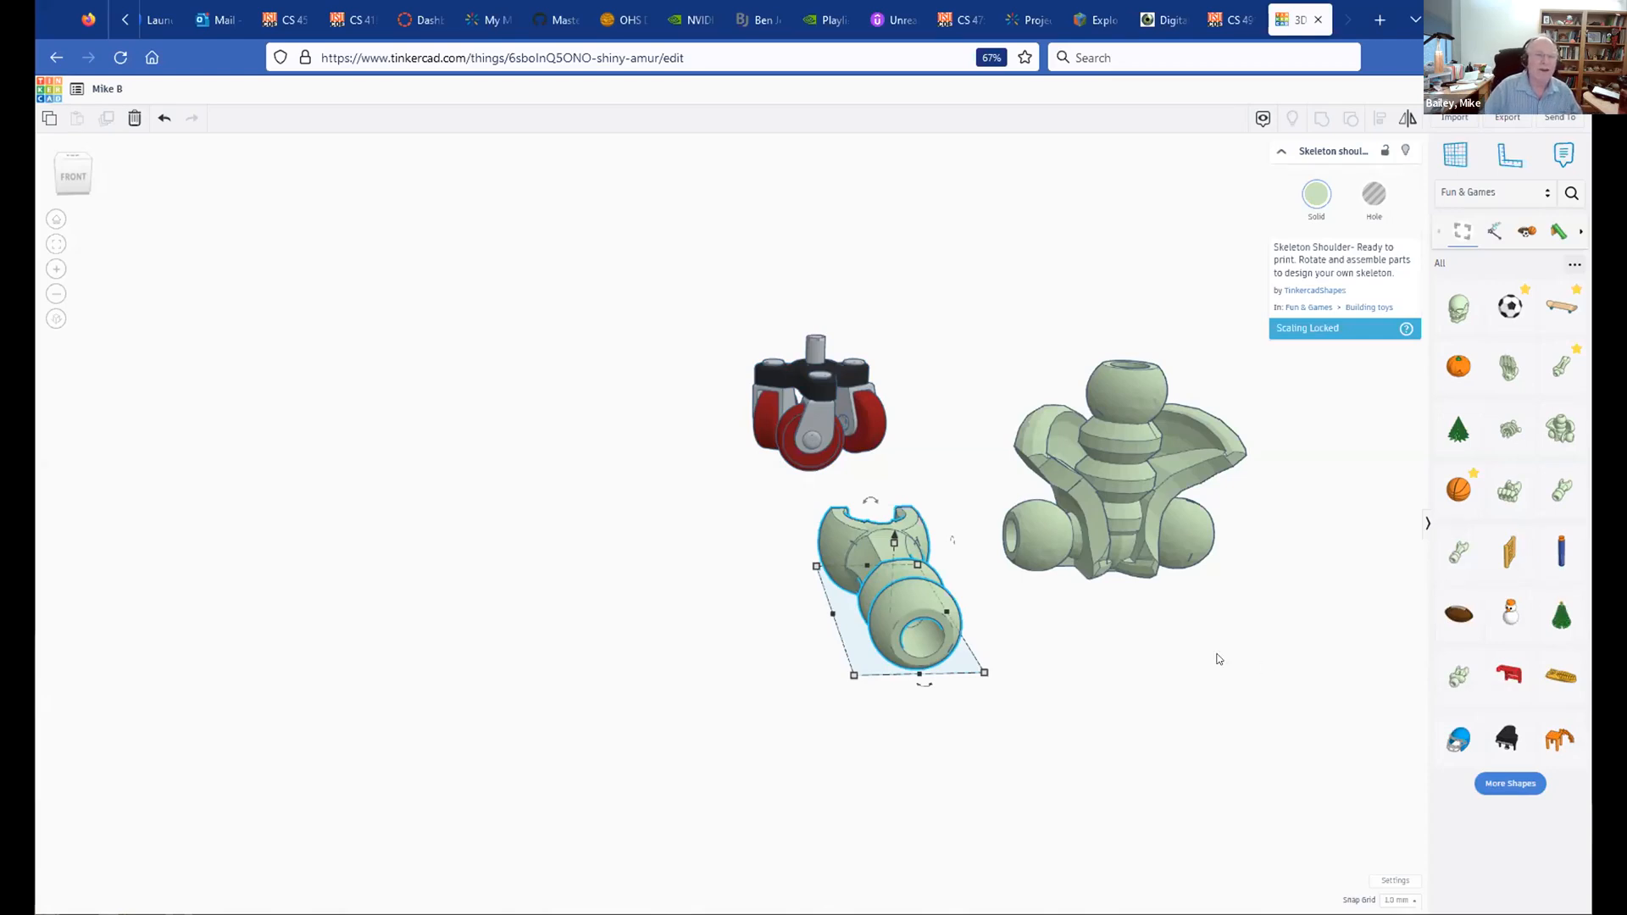
pyautogui.scroll(-2, 1219, 660)
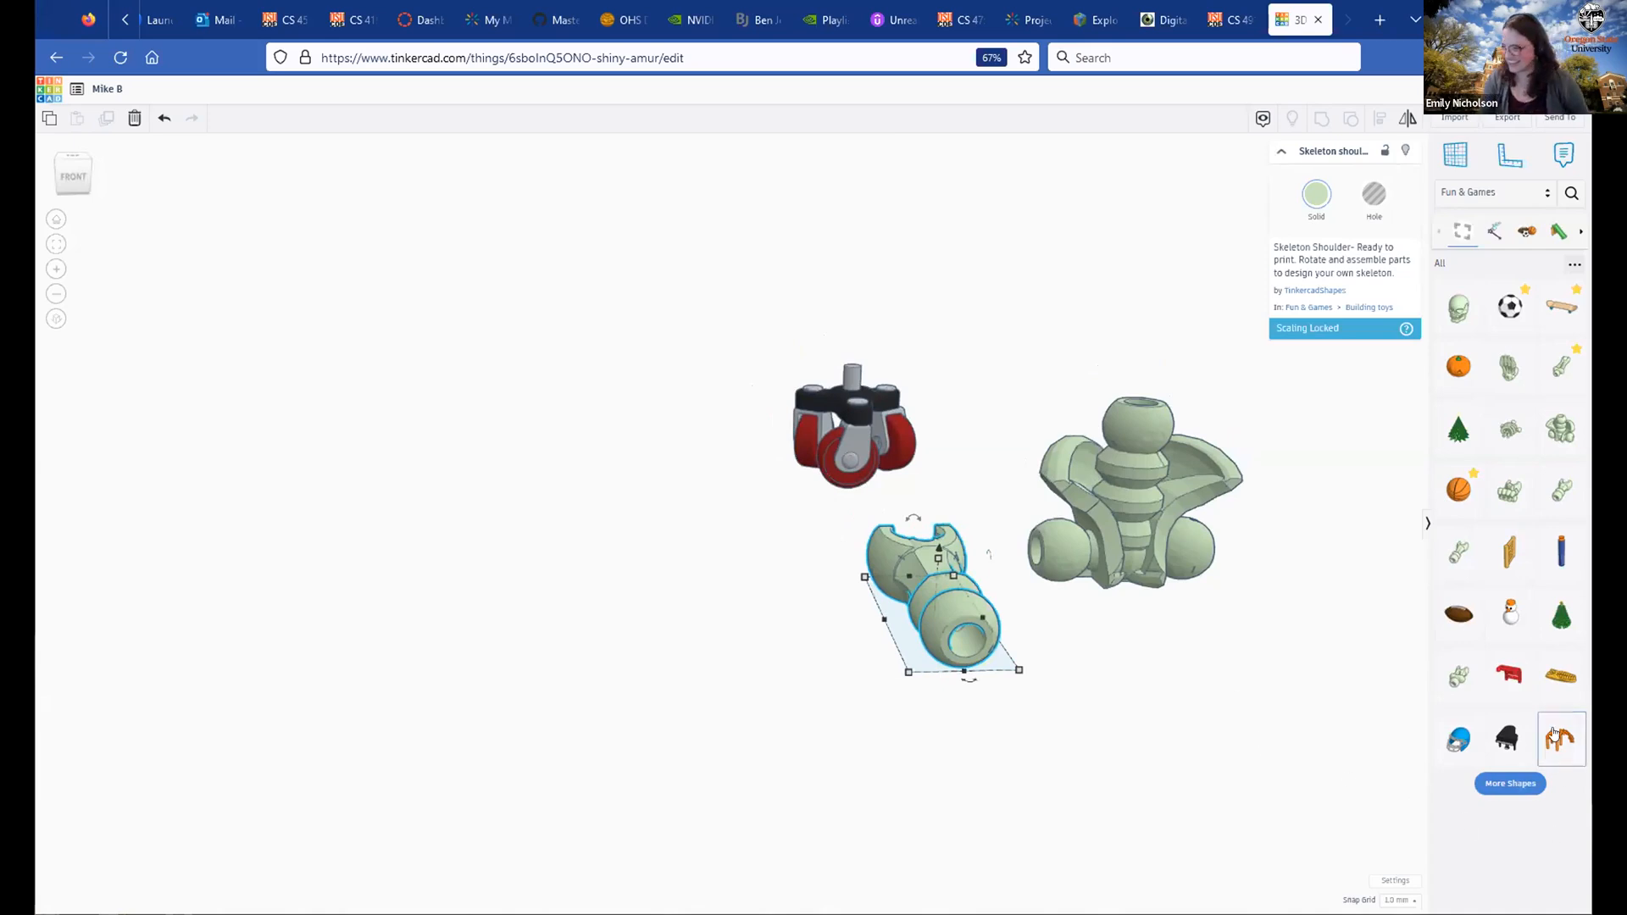
pyautogui.moveTo(1362, 693); pyautogui.dragTo(750, 673)
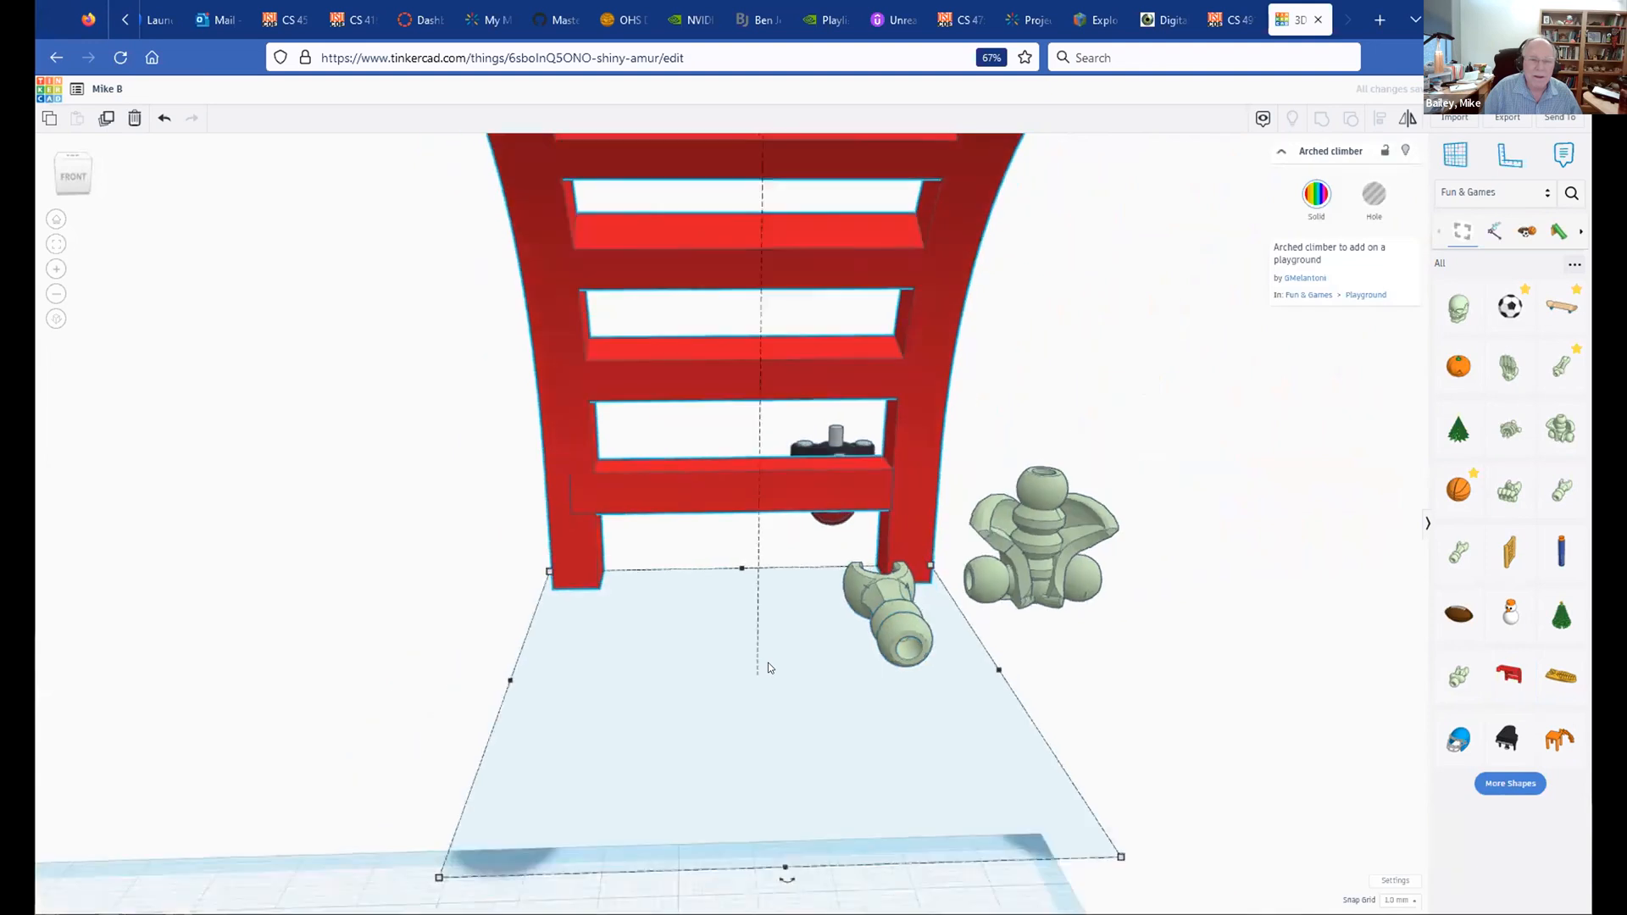
pyautogui.scroll(-4, 768, 663)
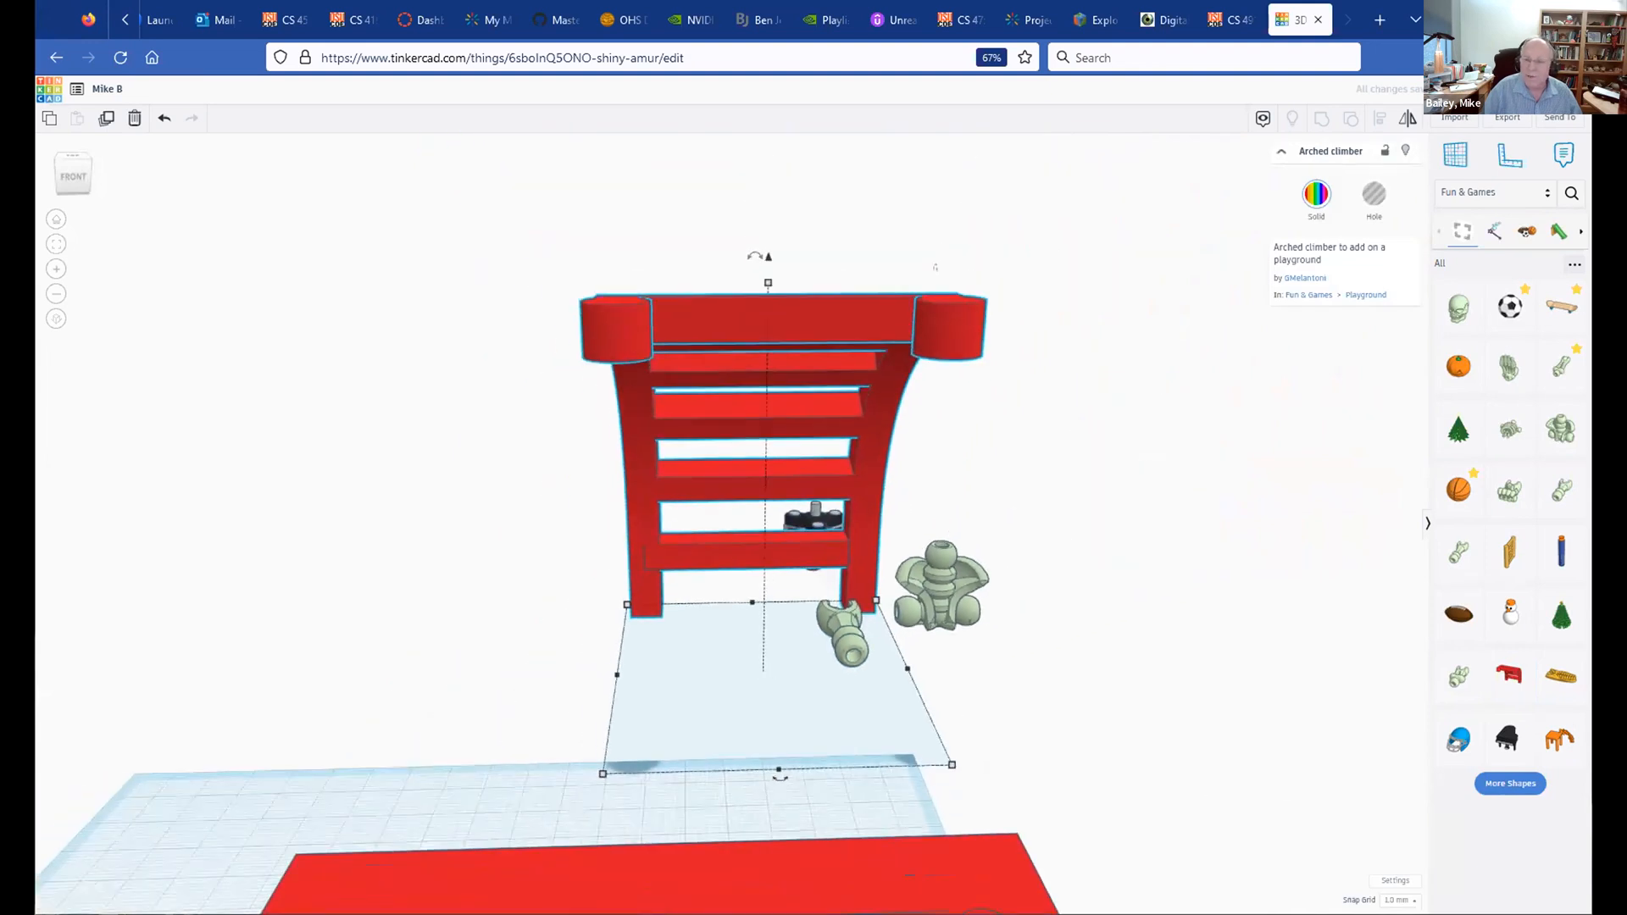
pyautogui.moveTo(1555, 740); pyautogui.dragTo(724, 744)
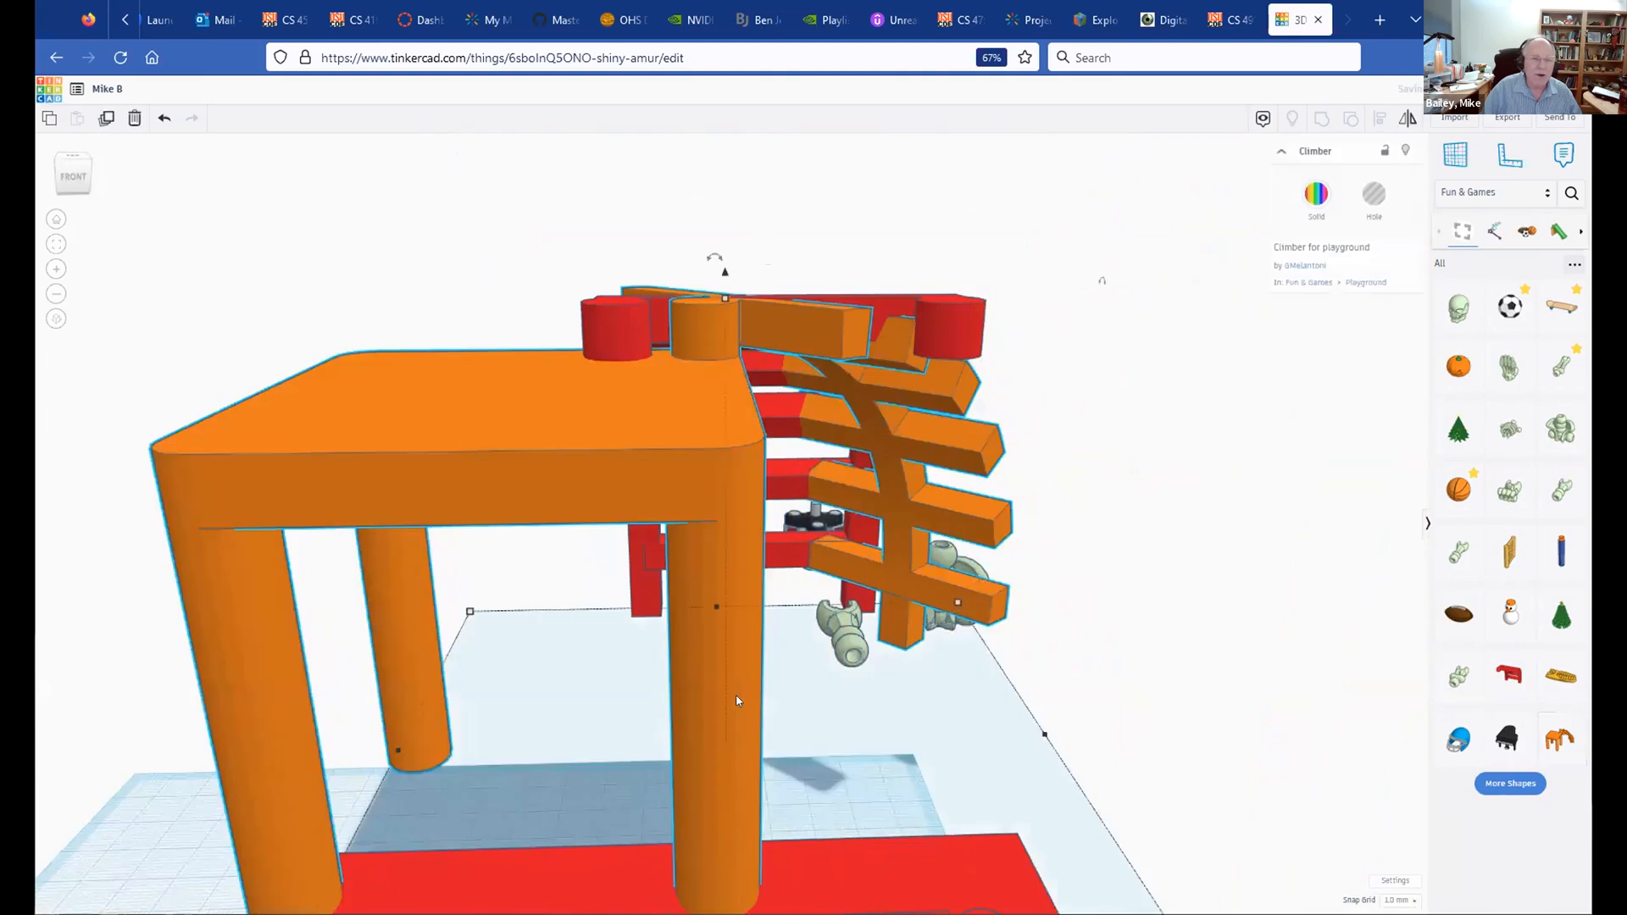
pyautogui.scroll(-4, 750, 703)
pyautogui.scroll(-1, 755, 704)
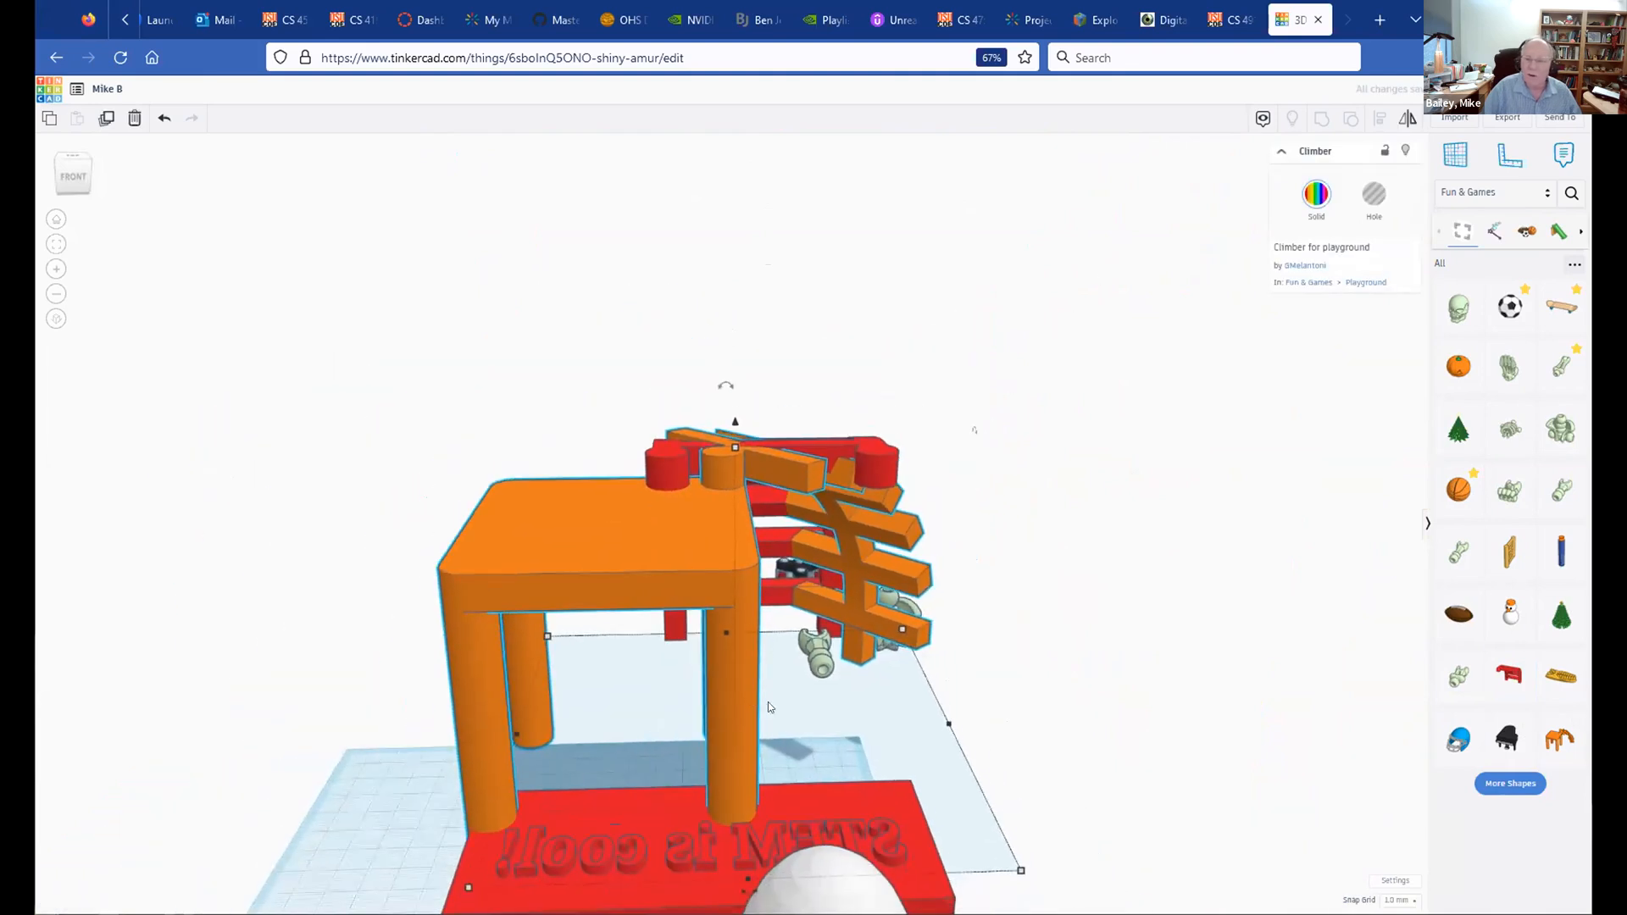
pyautogui.click(1506, 782)
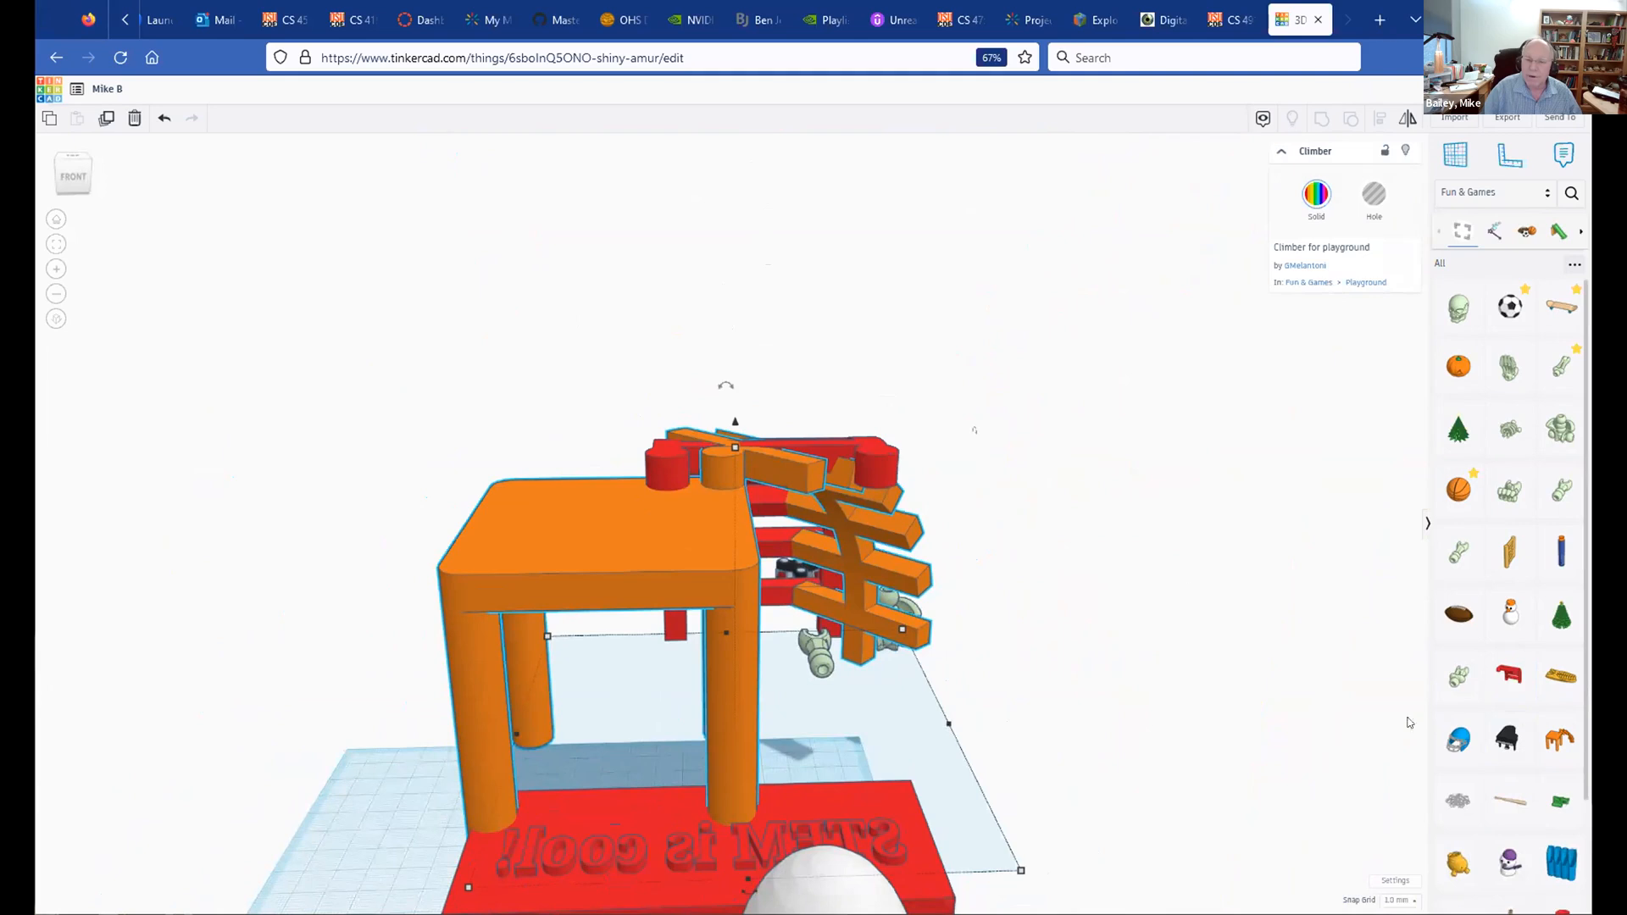
pyautogui.scroll(-3, 1531, 816)
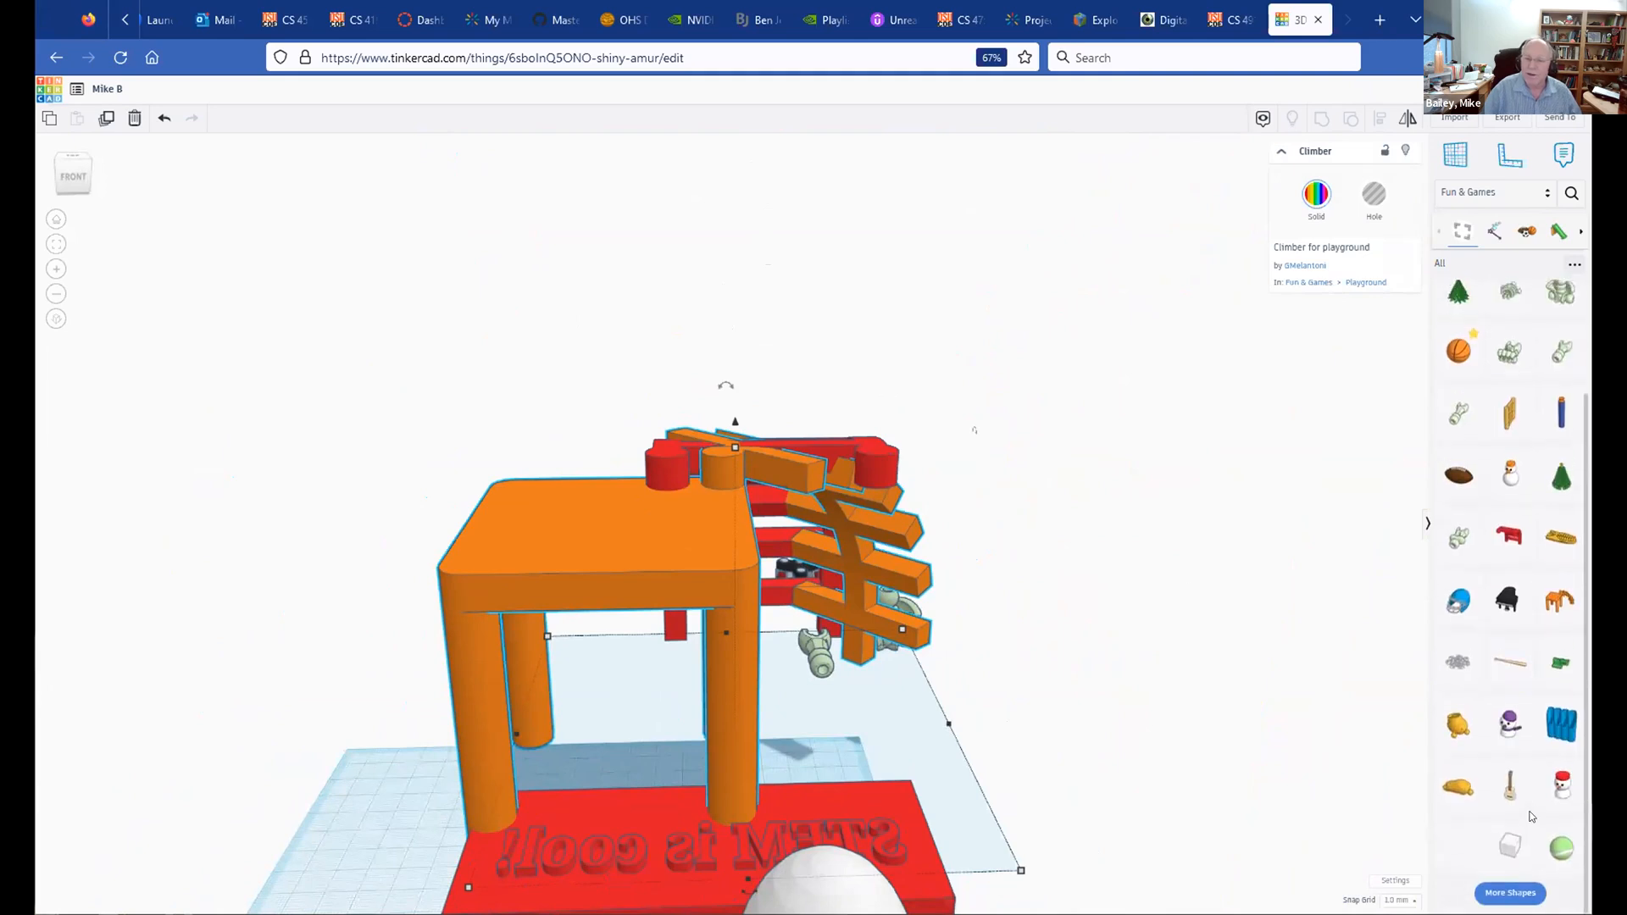
pyautogui.click(1511, 892)
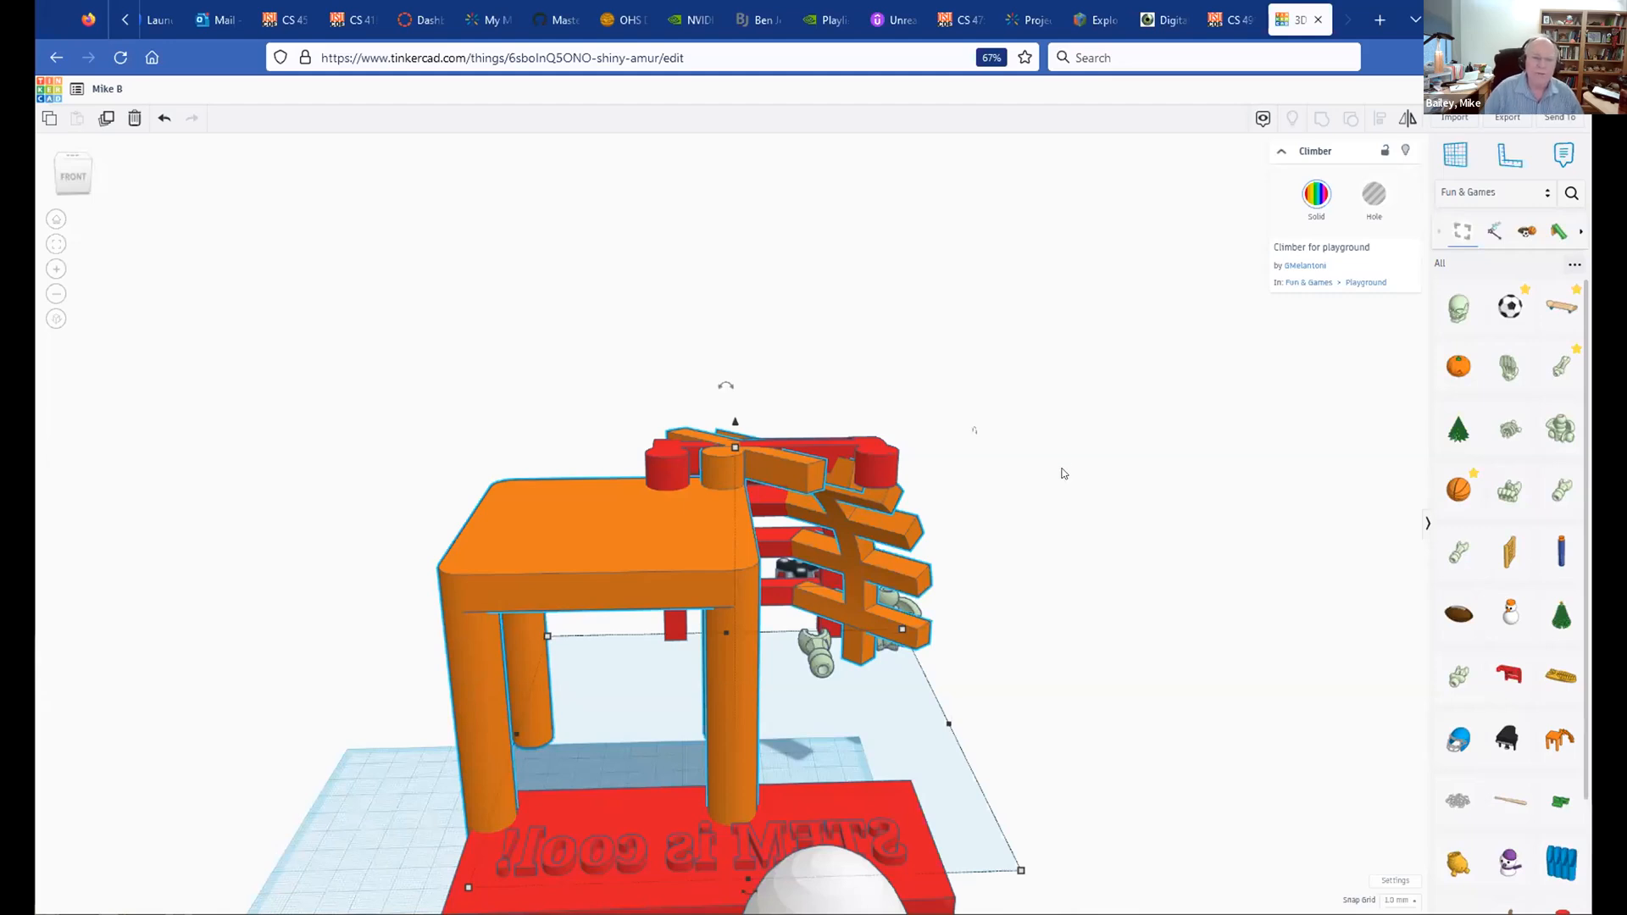
pyautogui.scroll(-5, 1065, 472)
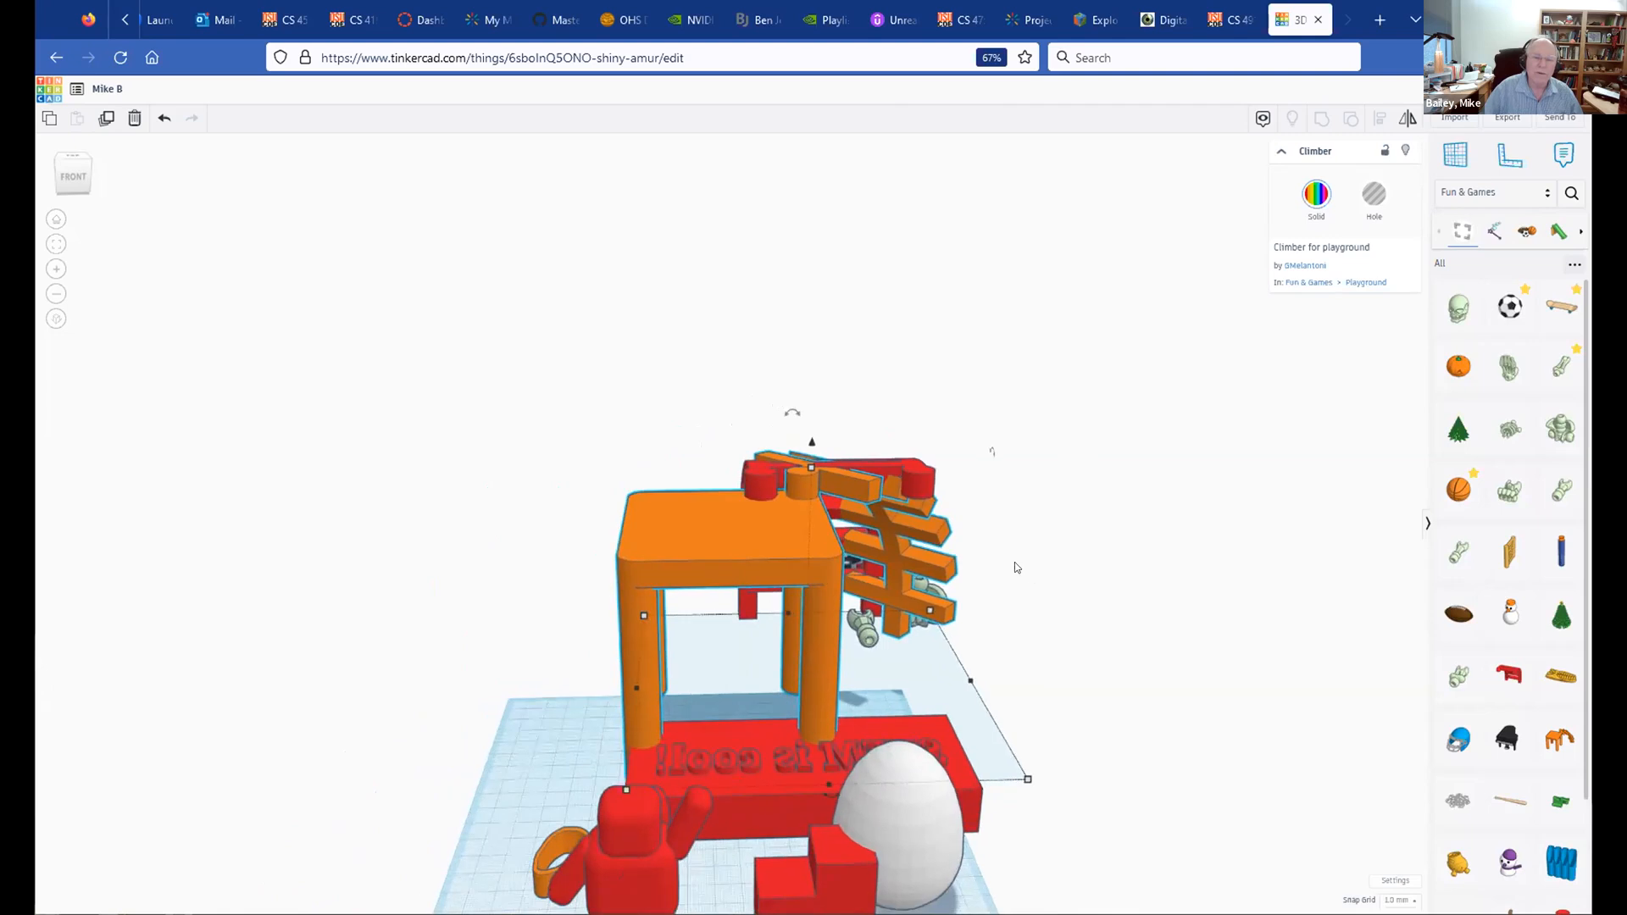
# Step: Delete the orange climber, red arched climber, caster, skeleton shoulder and skeleton hip
pyautogui.press('Delete')
pyautogui.click(880, 524)
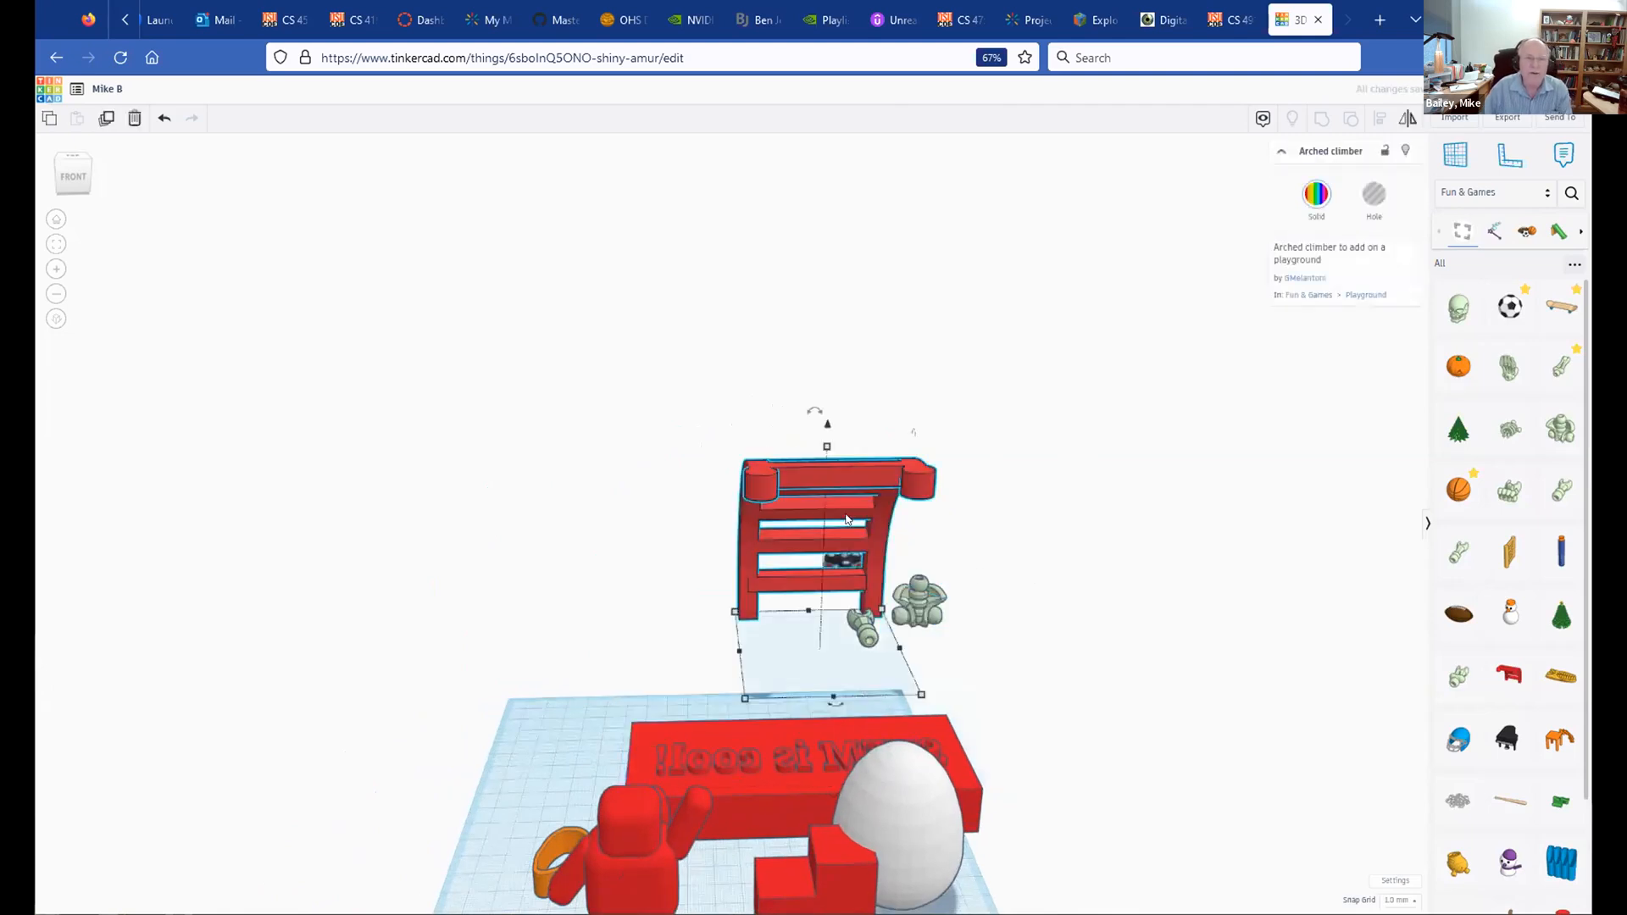
pyautogui.press('Delete')
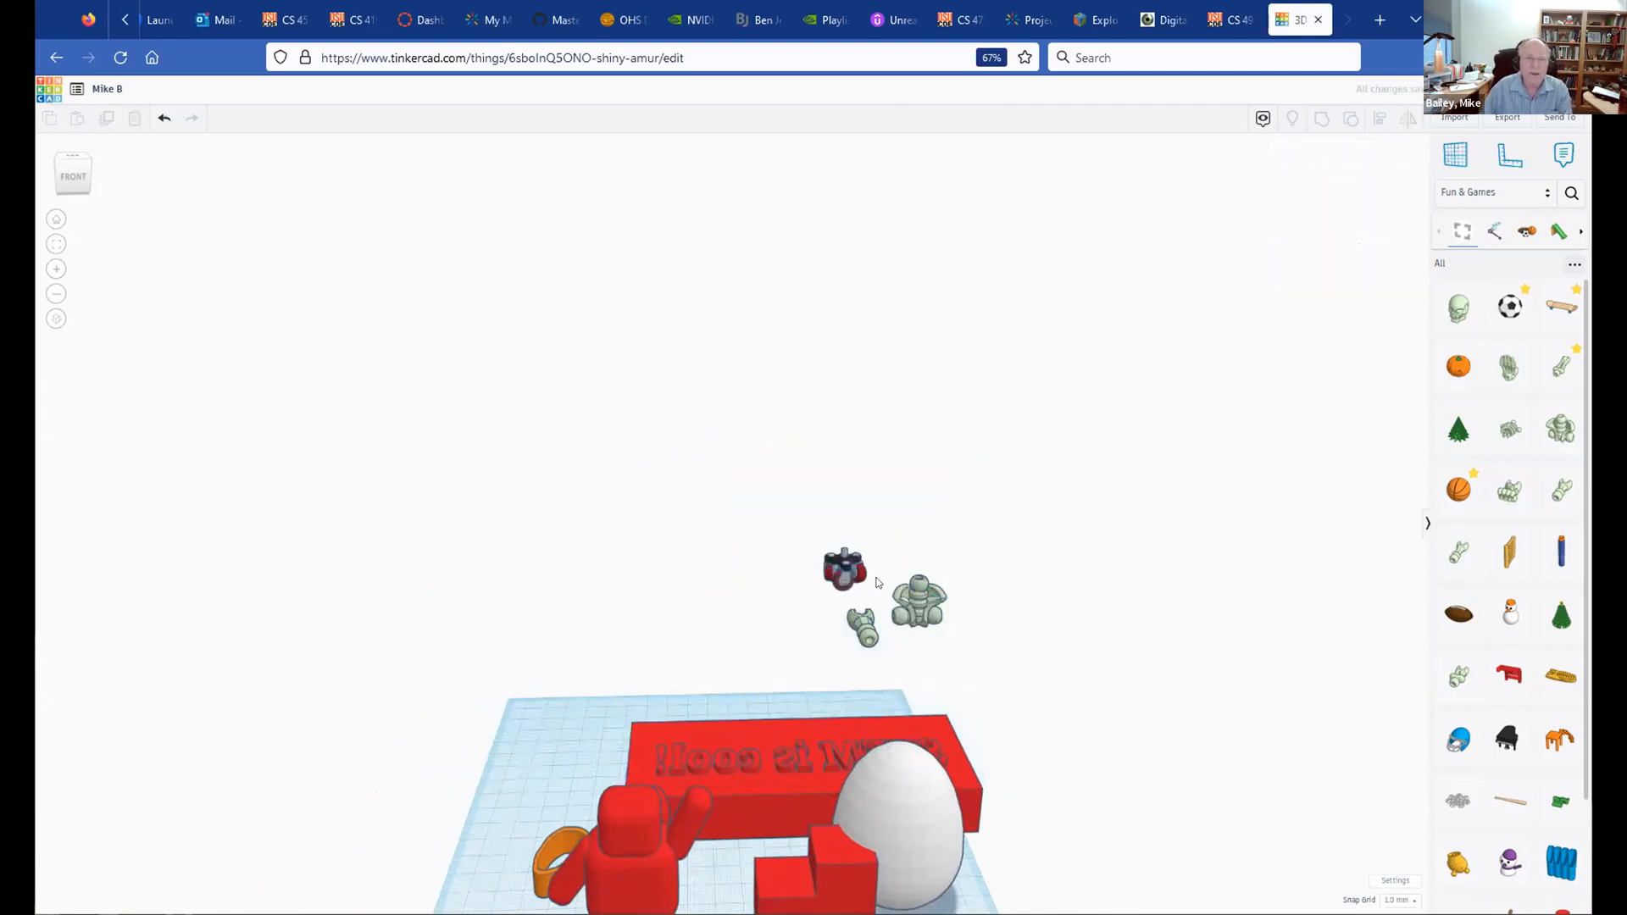
pyautogui.click(835, 560)
pyautogui.press('Delete')
pyautogui.click(873, 617)
pyautogui.press('Delete')
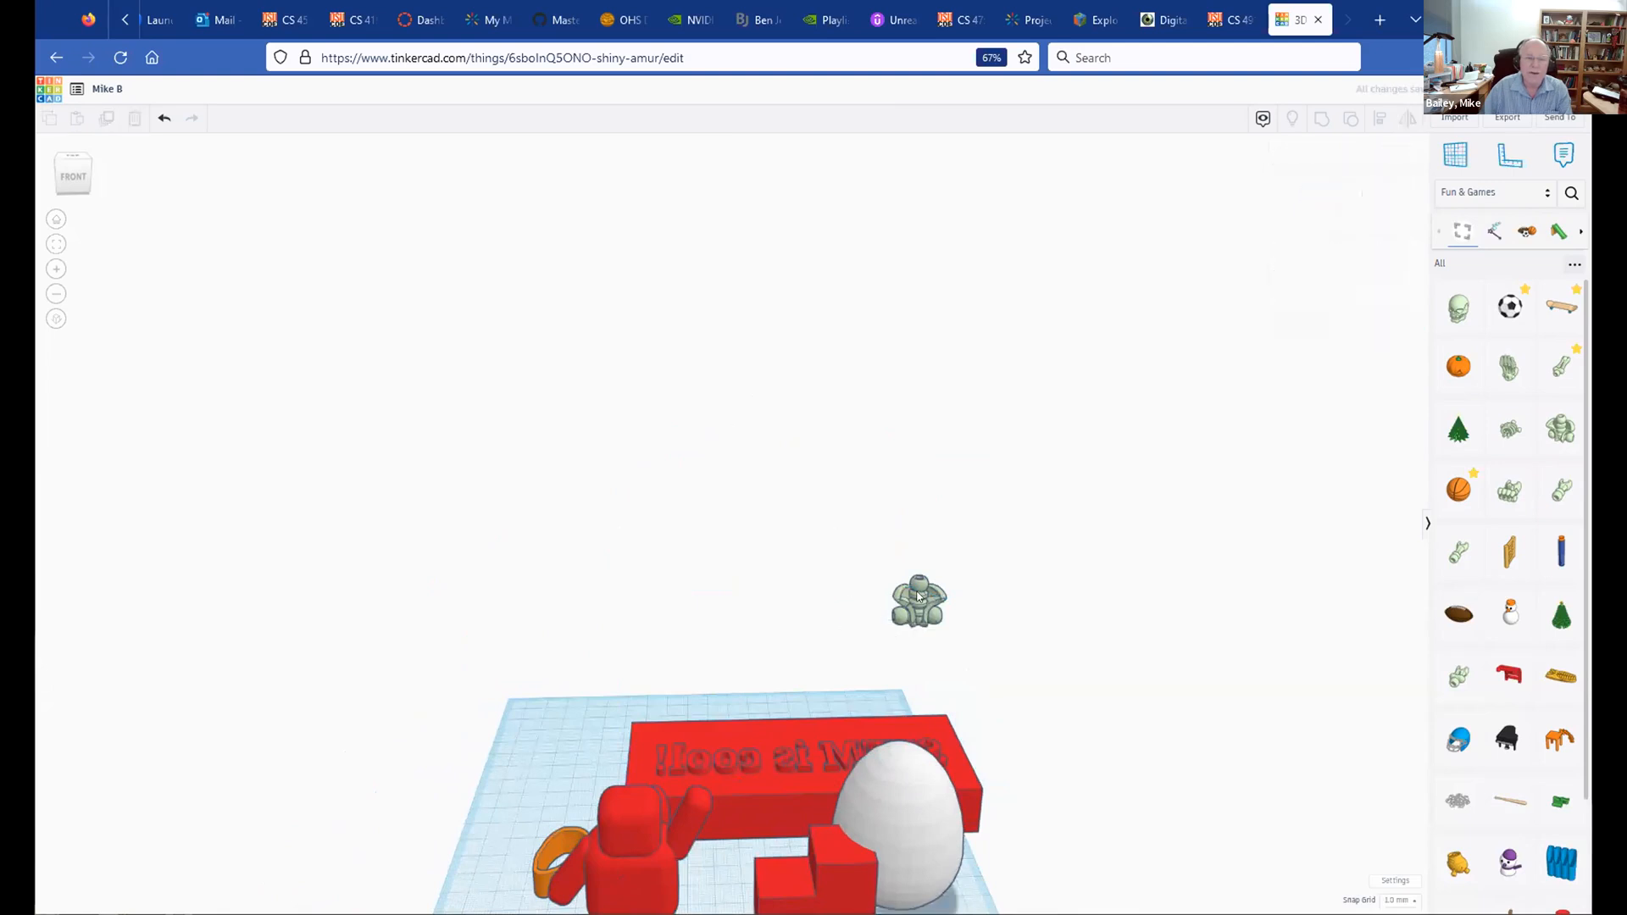
pyautogui.click(919, 602)
pyautogui.press('Delete')
# Step: Delete the egg, red text block, L-shaped block, red figure and orange infinity loop, then view the empty workplane from above
pyautogui.click(918, 858)
pyautogui.press('Delete')
pyautogui.click(817, 765)
pyautogui.press('Delete')
pyautogui.click(815, 839)
pyautogui.press('Delete')
pyautogui.click(648, 806)
pyautogui.press('Delete')
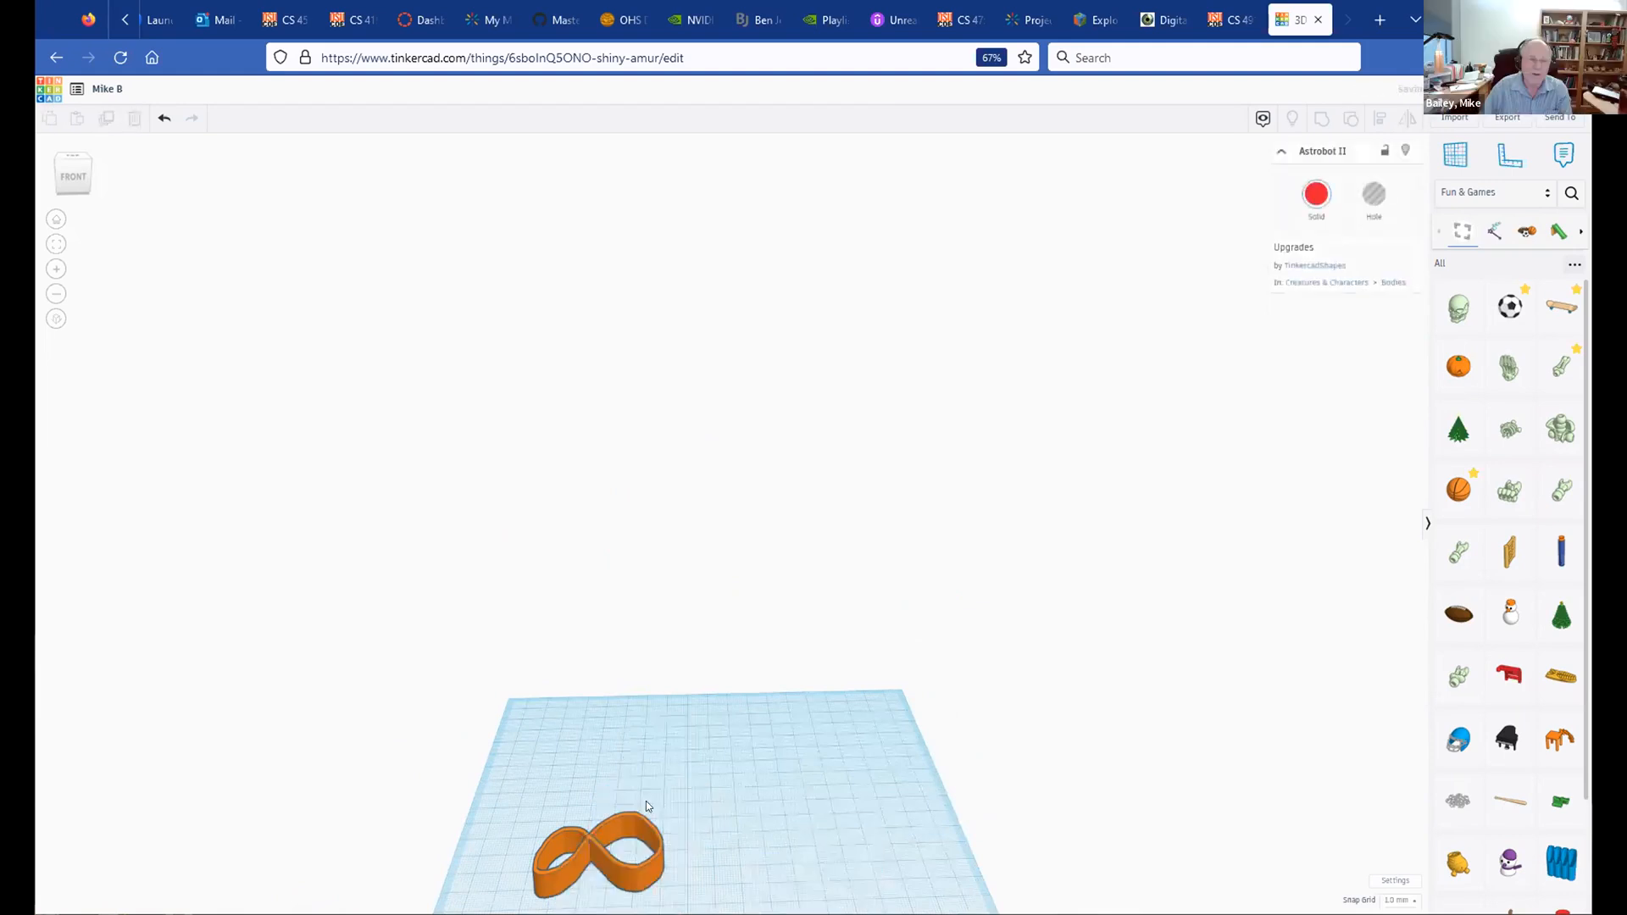
pyautogui.click(623, 819)
pyautogui.press('Delete')
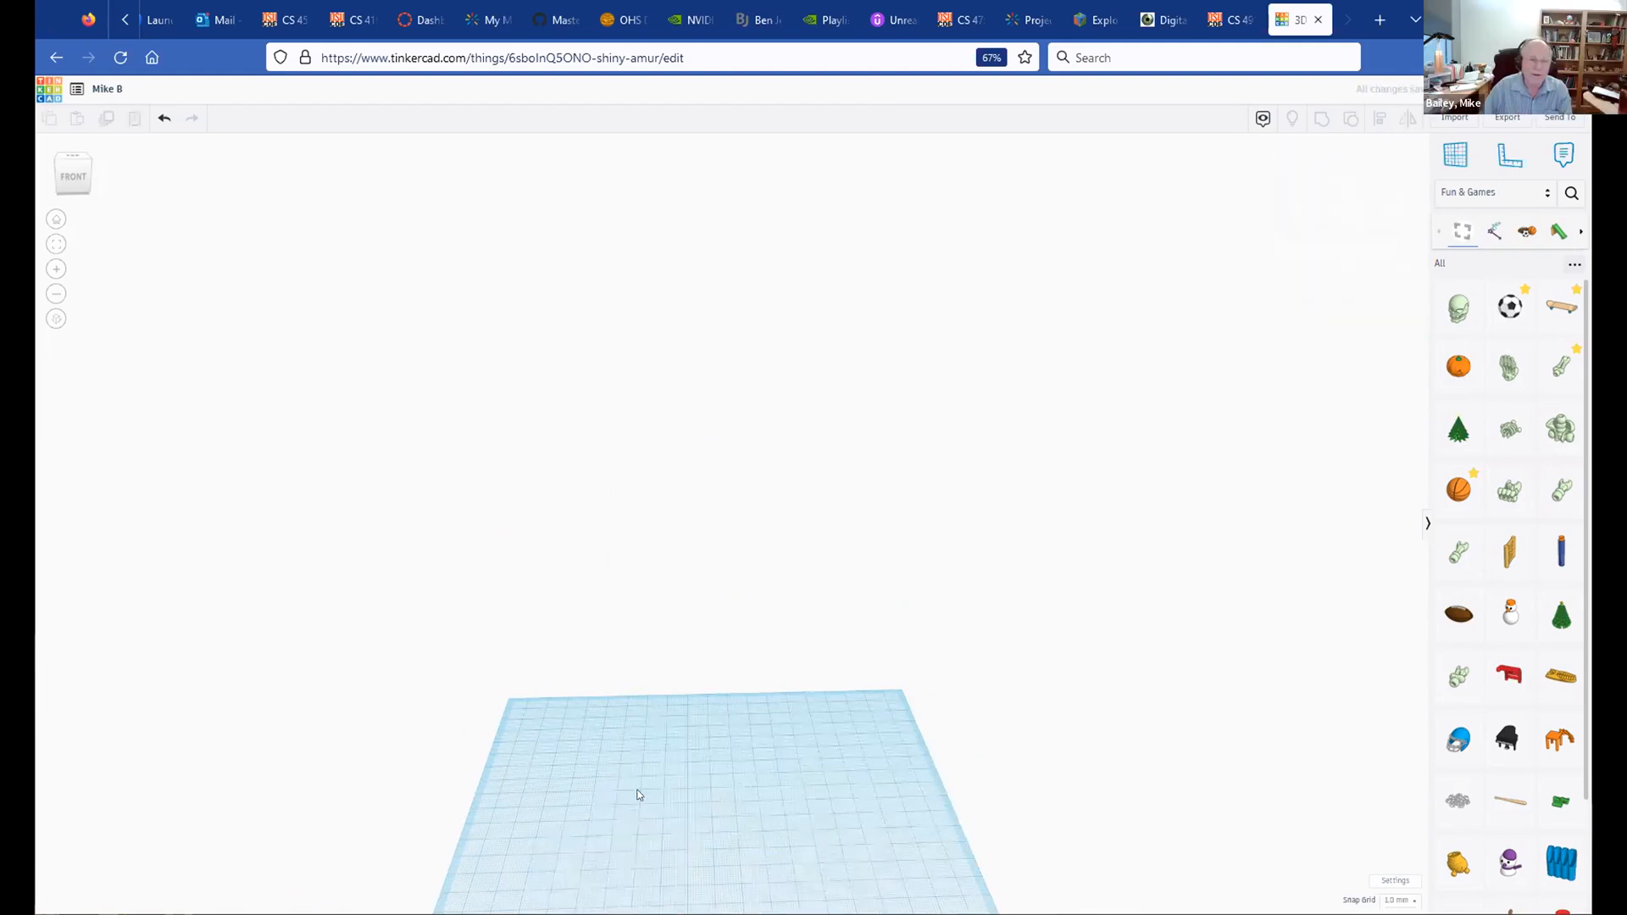
pyautogui.moveTo(753, 600); pyautogui.dragTo(781, 261, button='middle')
pyautogui.moveTo(760, 289); pyautogui.dragTo(706, 420)
pyautogui.moveTo(738, 251); pyautogui.dragTo(625, 301, button='right')
pyautogui.scroll(3, 781, 475)
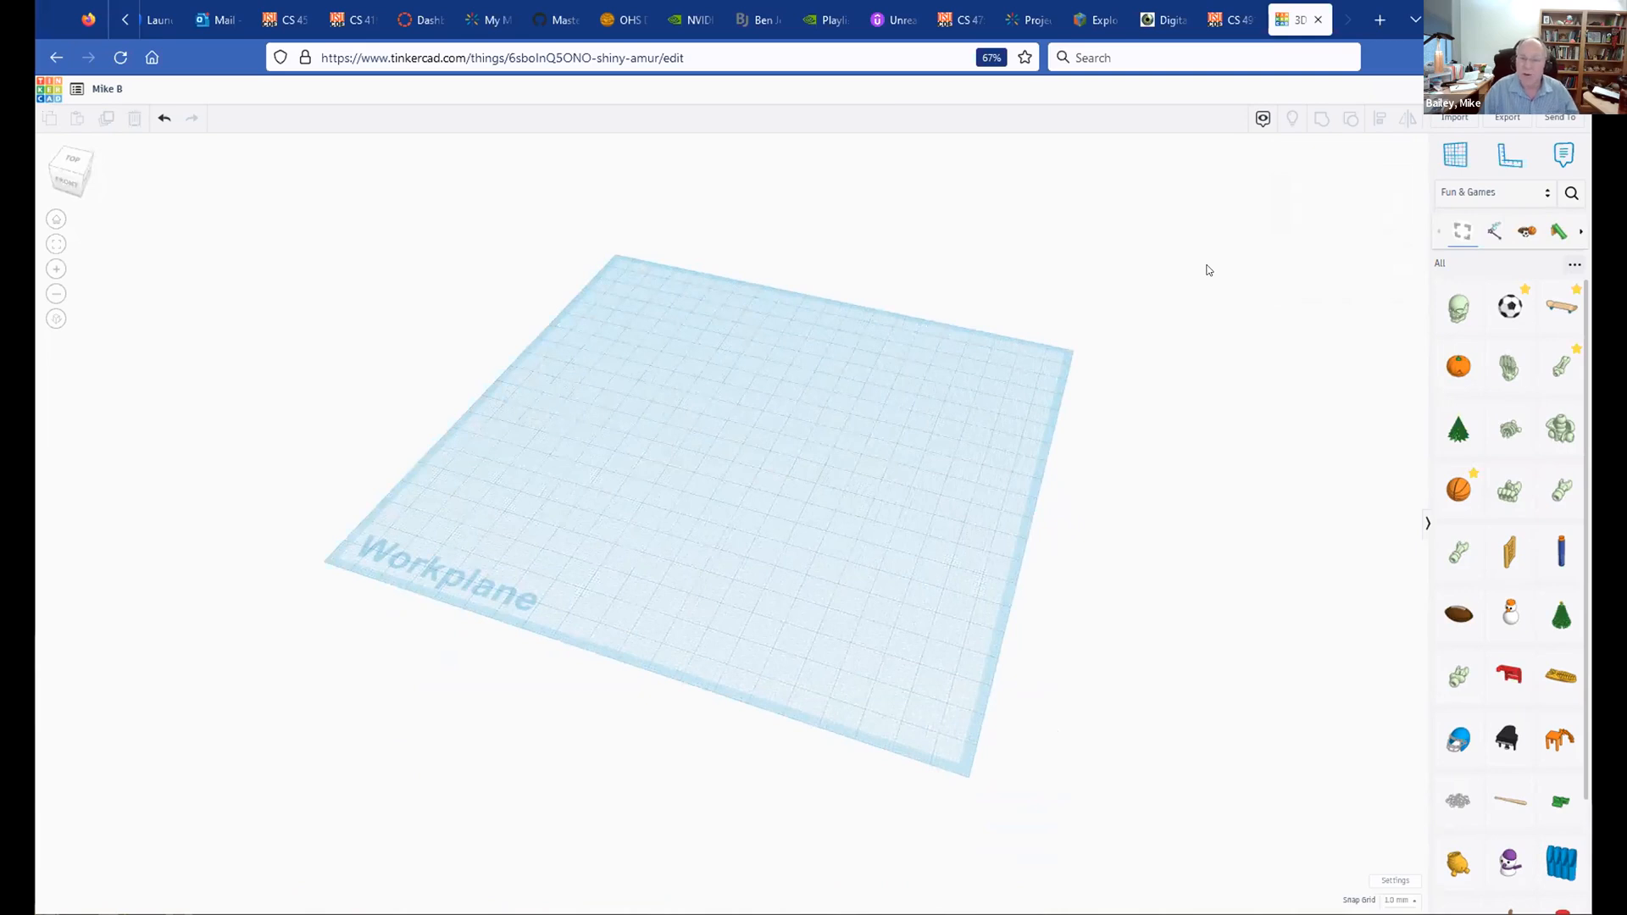
# Step: Switch the library to Shape Generators, load more of them, and show the Featured ones
pyautogui.click(1547, 194)
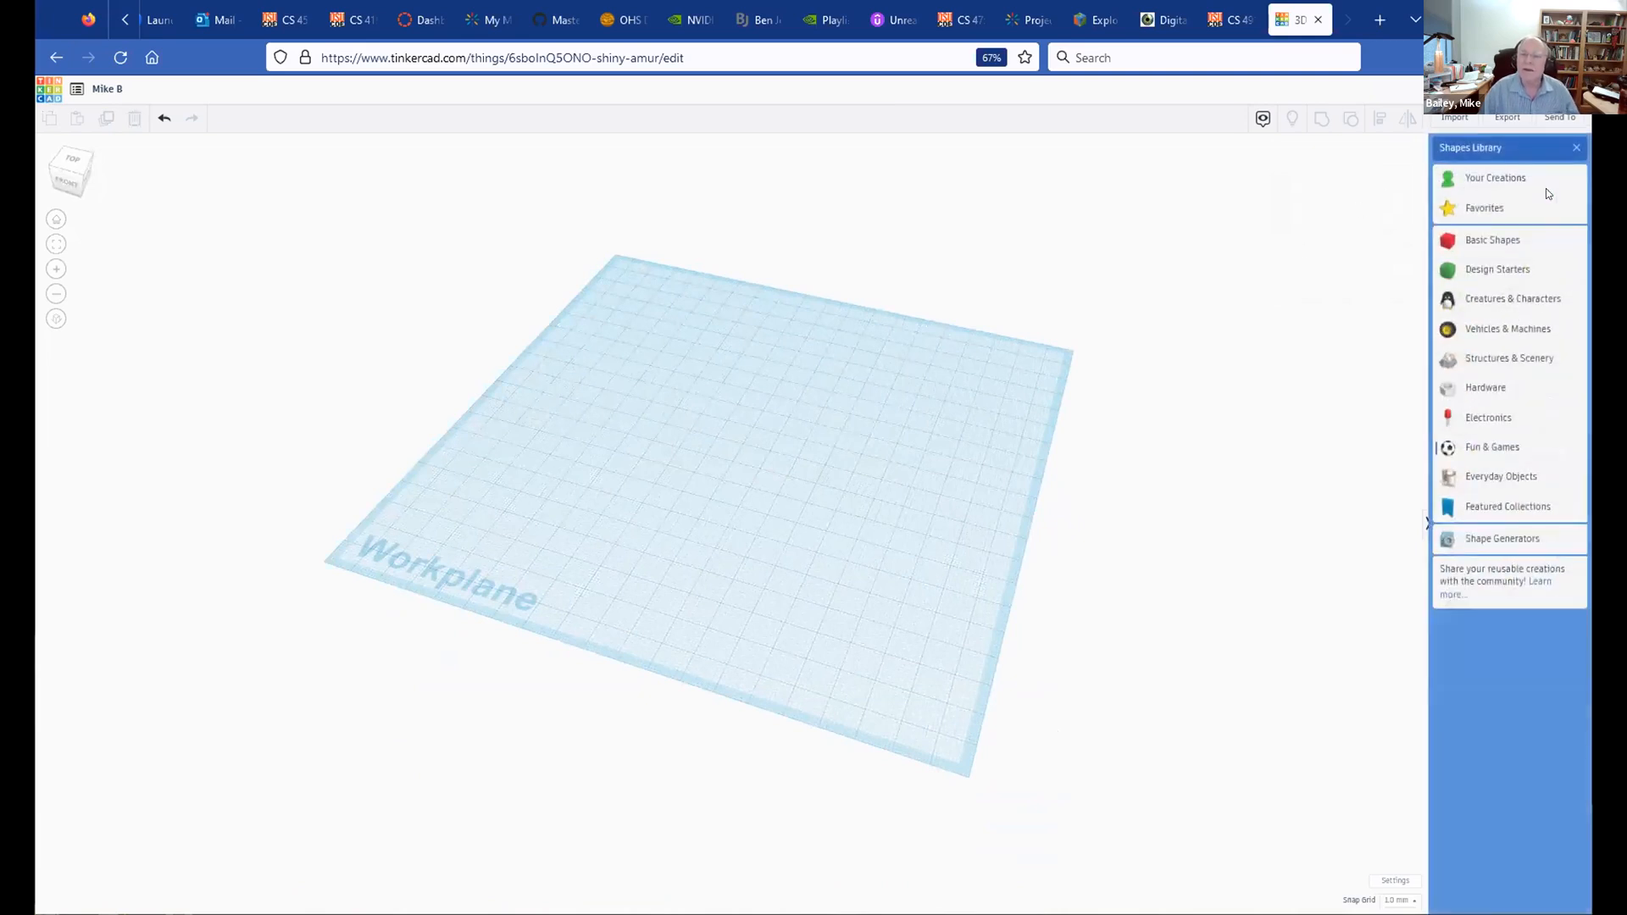
pyautogui.click(1480, 537)
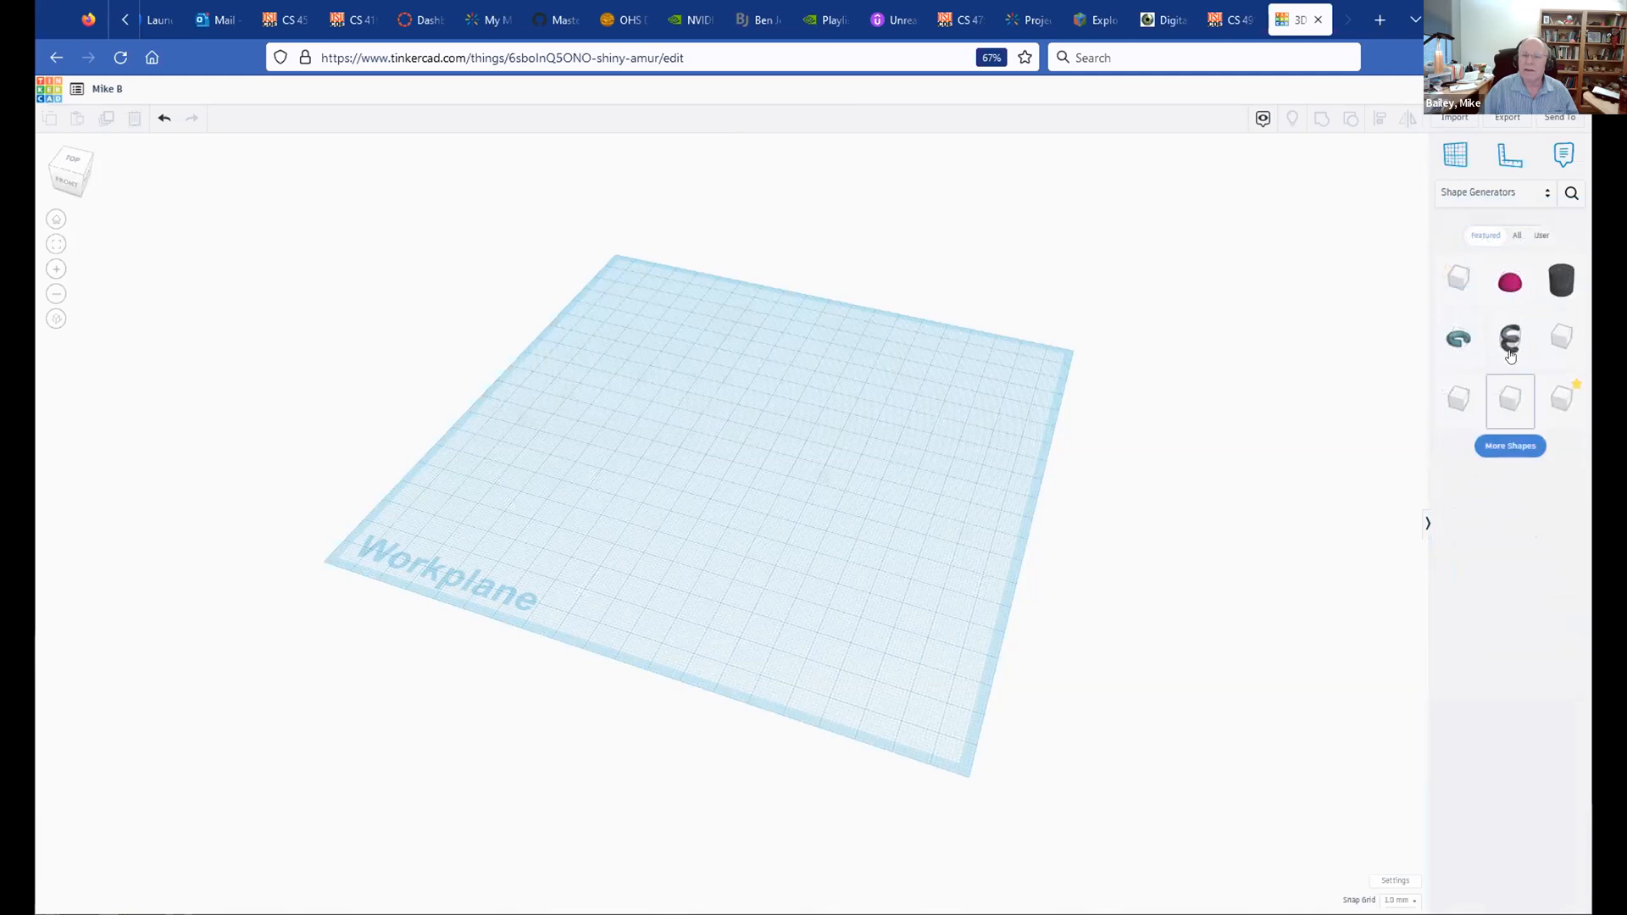
pyautogui.click(1508, 447)
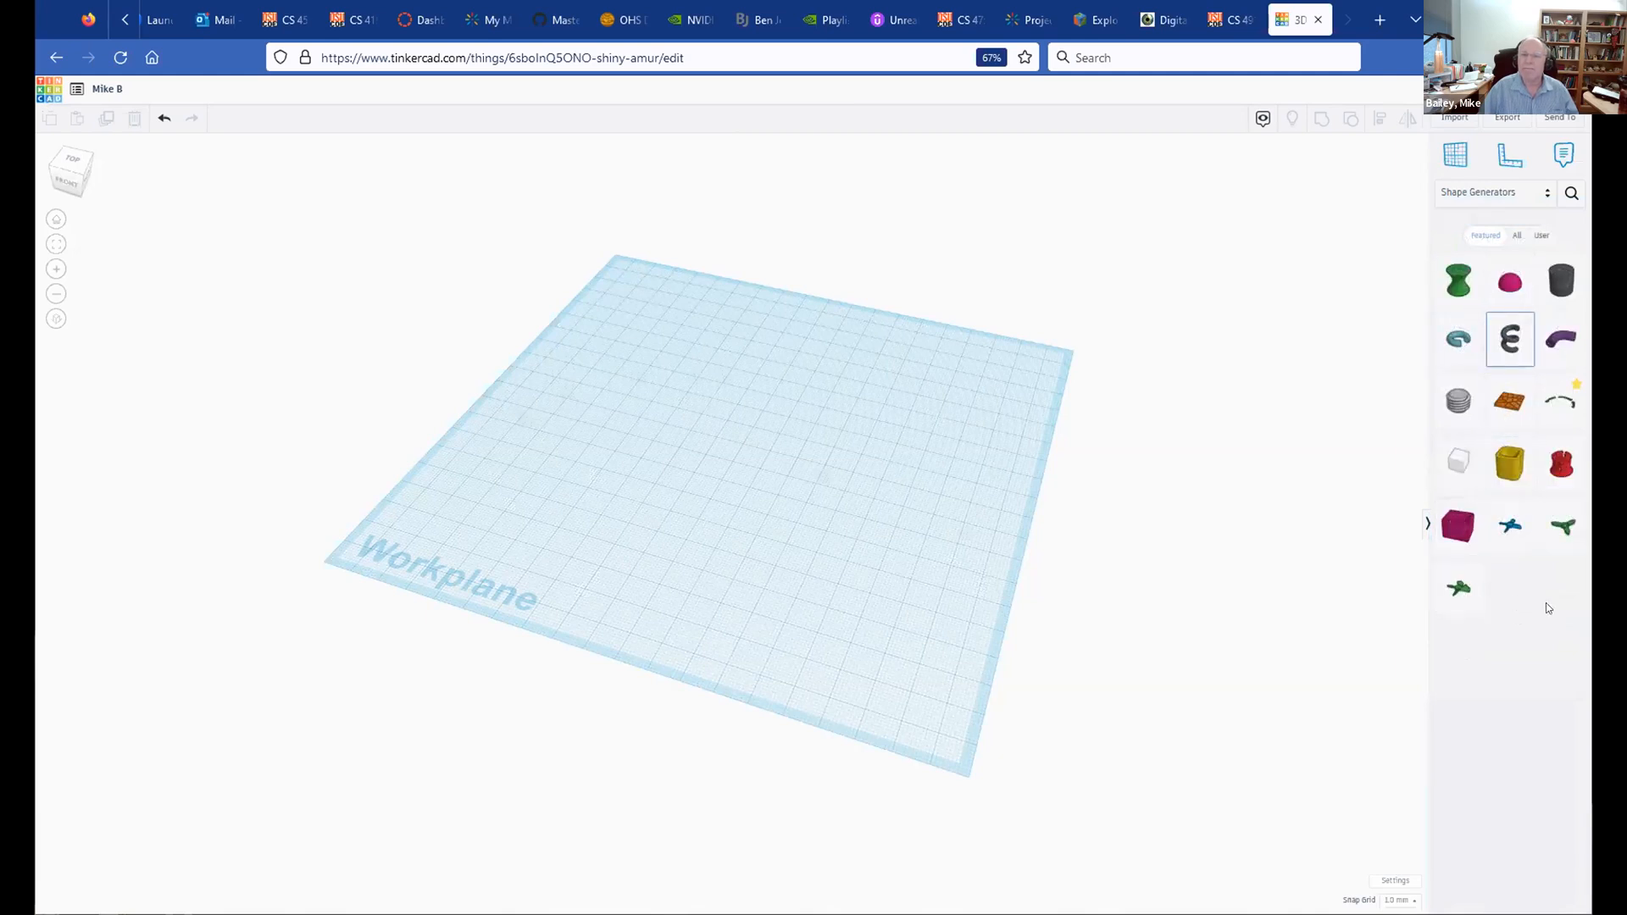
pyautogui.click(1485, 237)
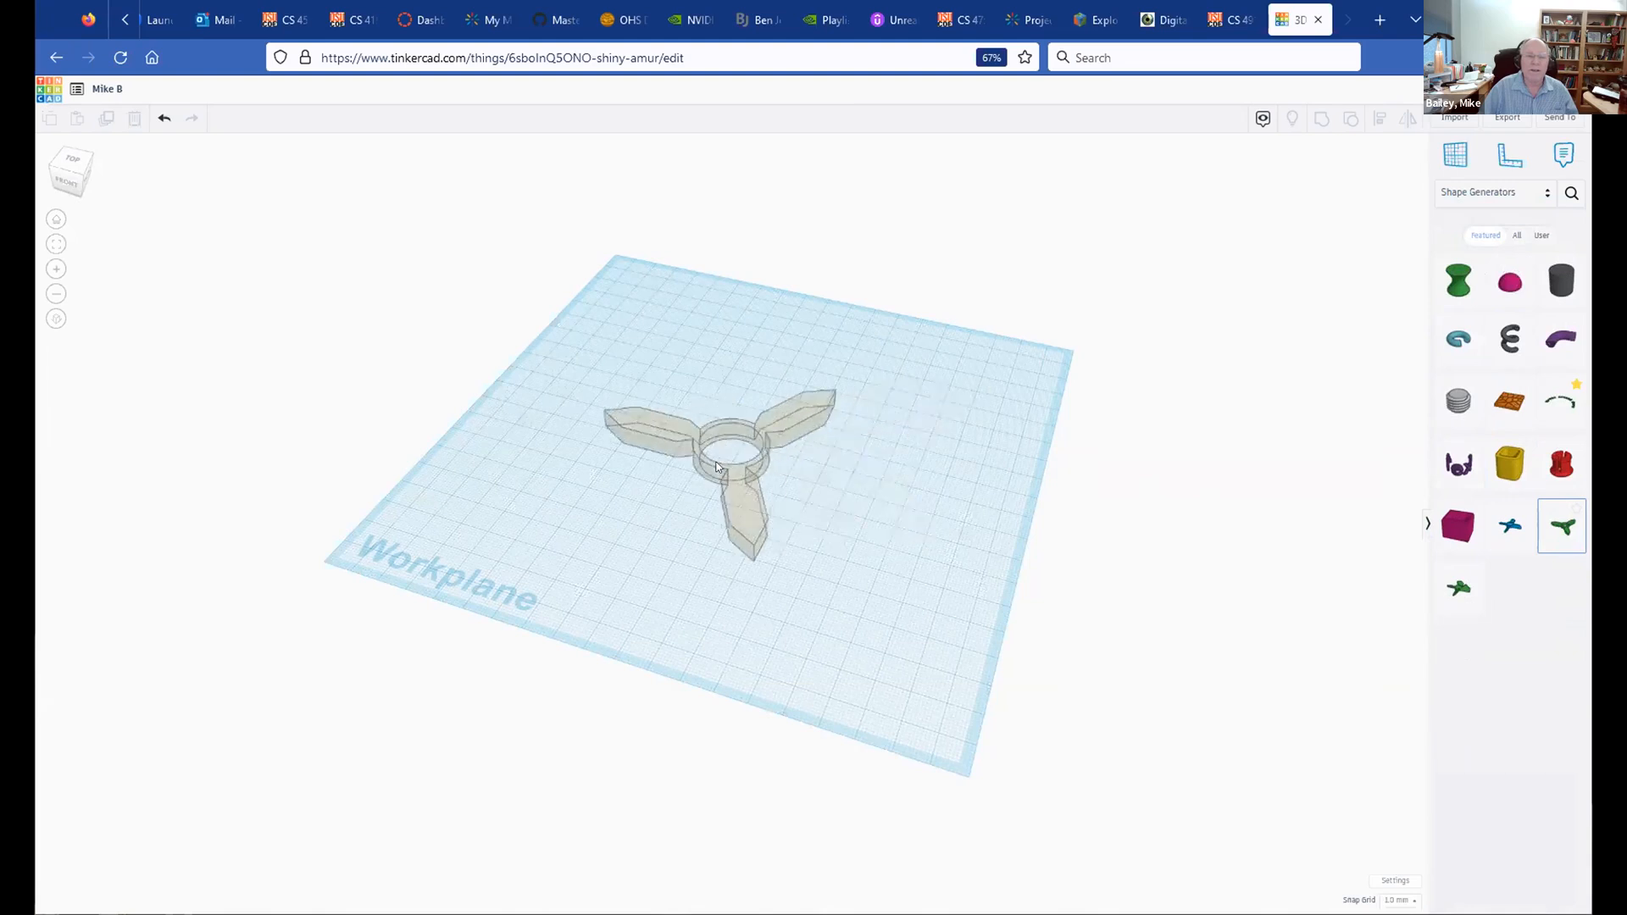
# Step: Give the Fidget Spinner five arms, colour it light orange, and move it left
pyautogui.scroll(2, 837, 517)
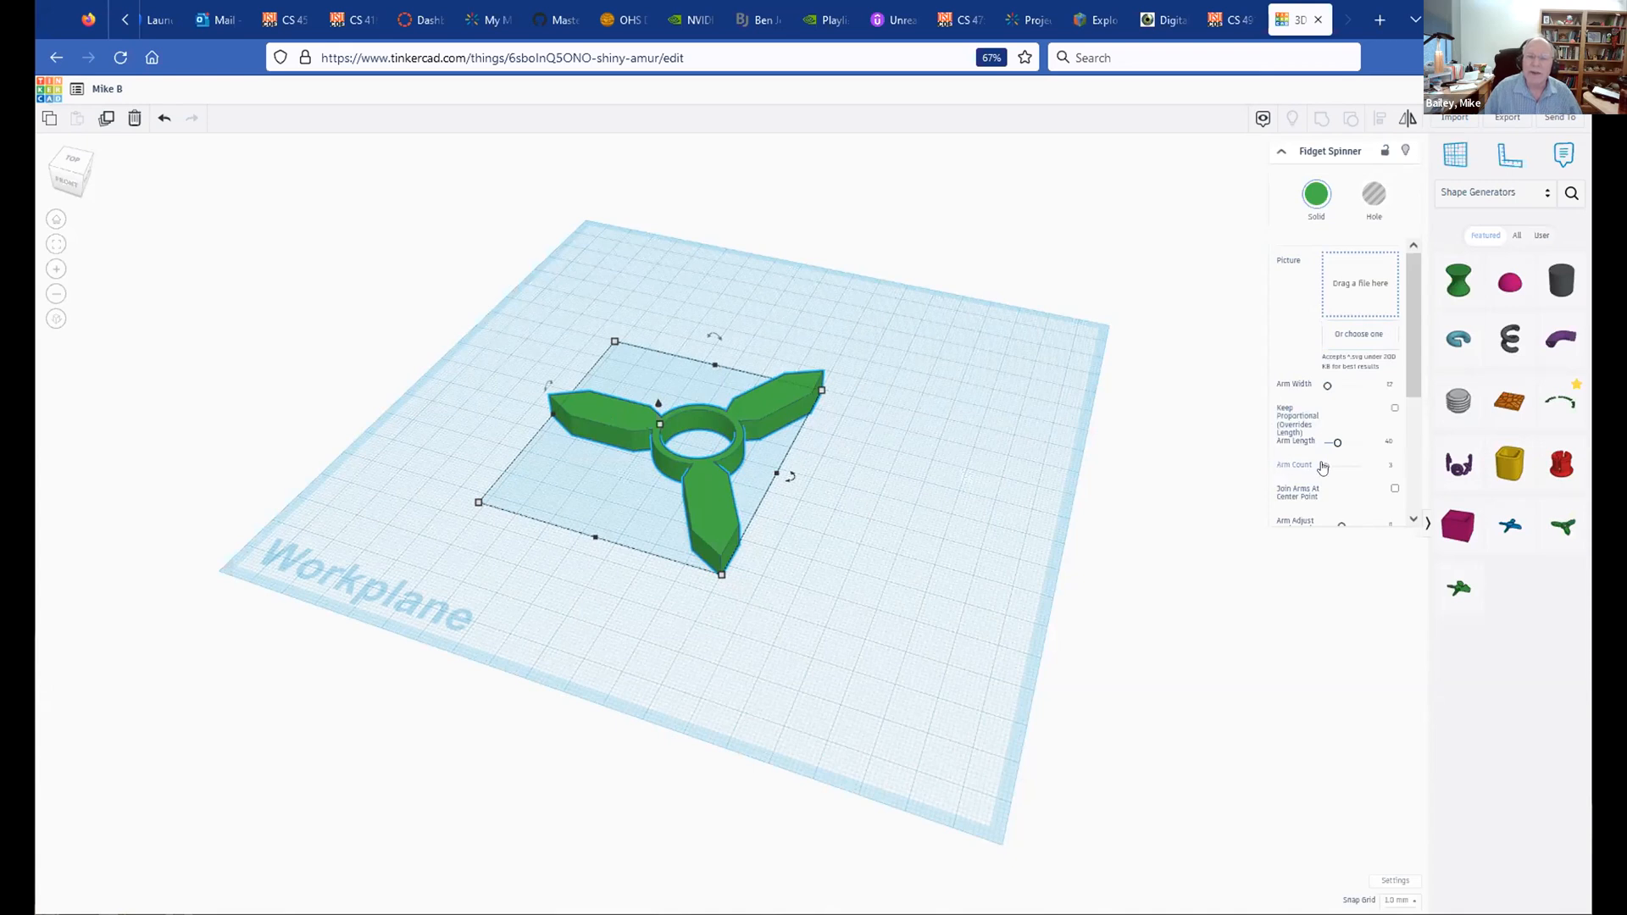
pyautogui.moveTo(1323, 467)
pyautogui.mouseDown()
pyautogui.moveTo(1362, 455)
pyautogui.moveTo(1325, 469)
pyautogui.mouseUp()
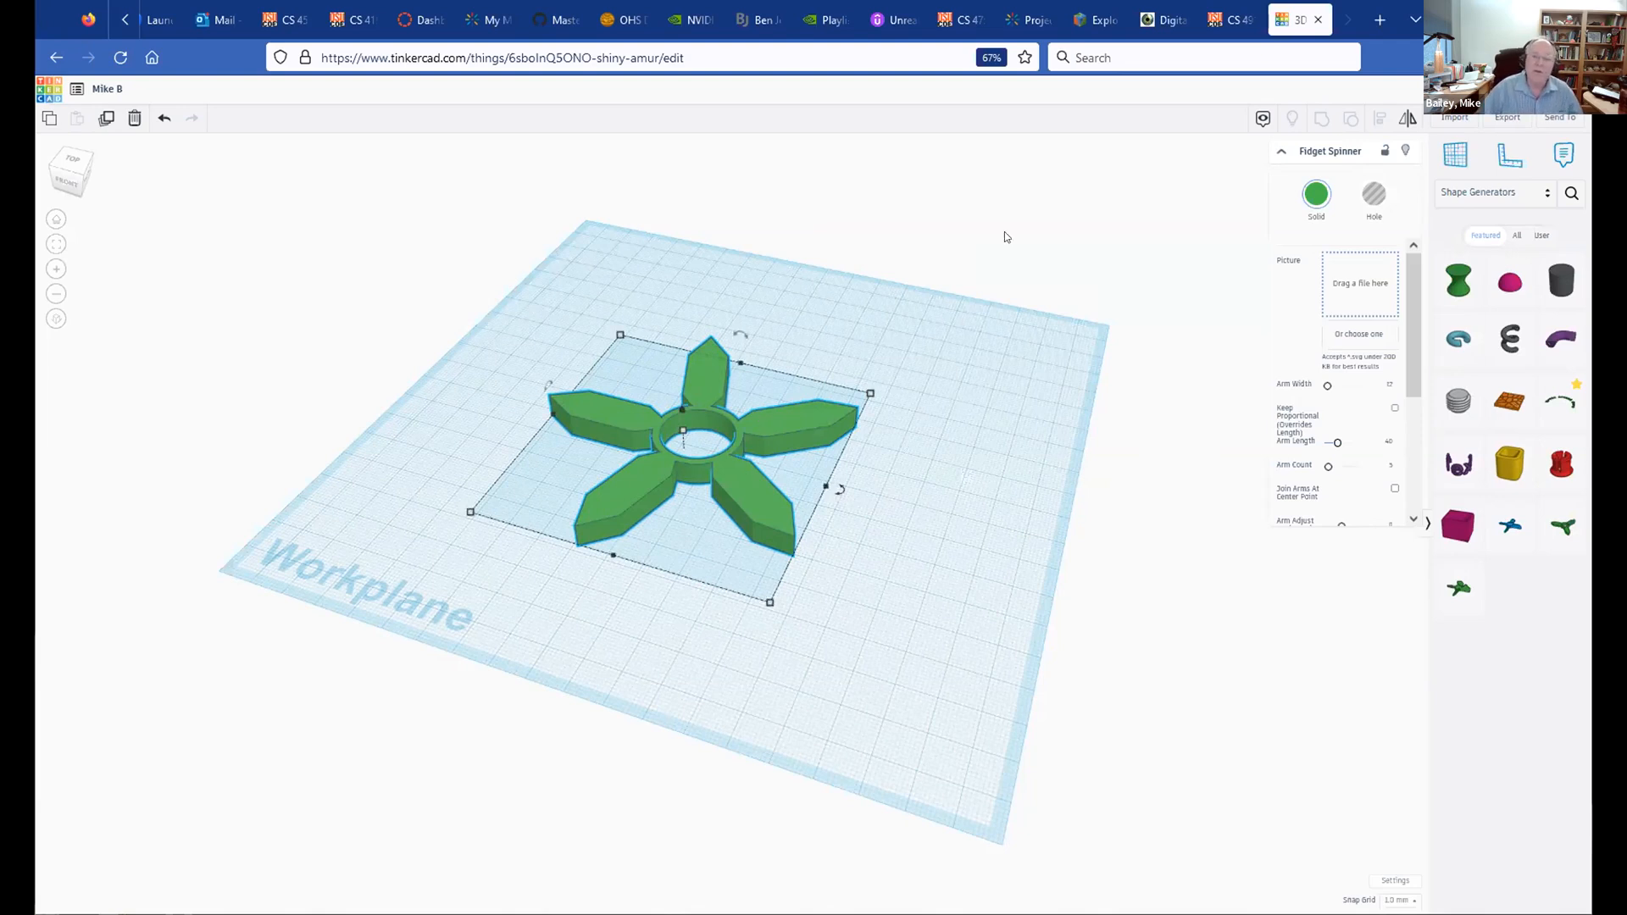
pyautogui.click(1317, 194)
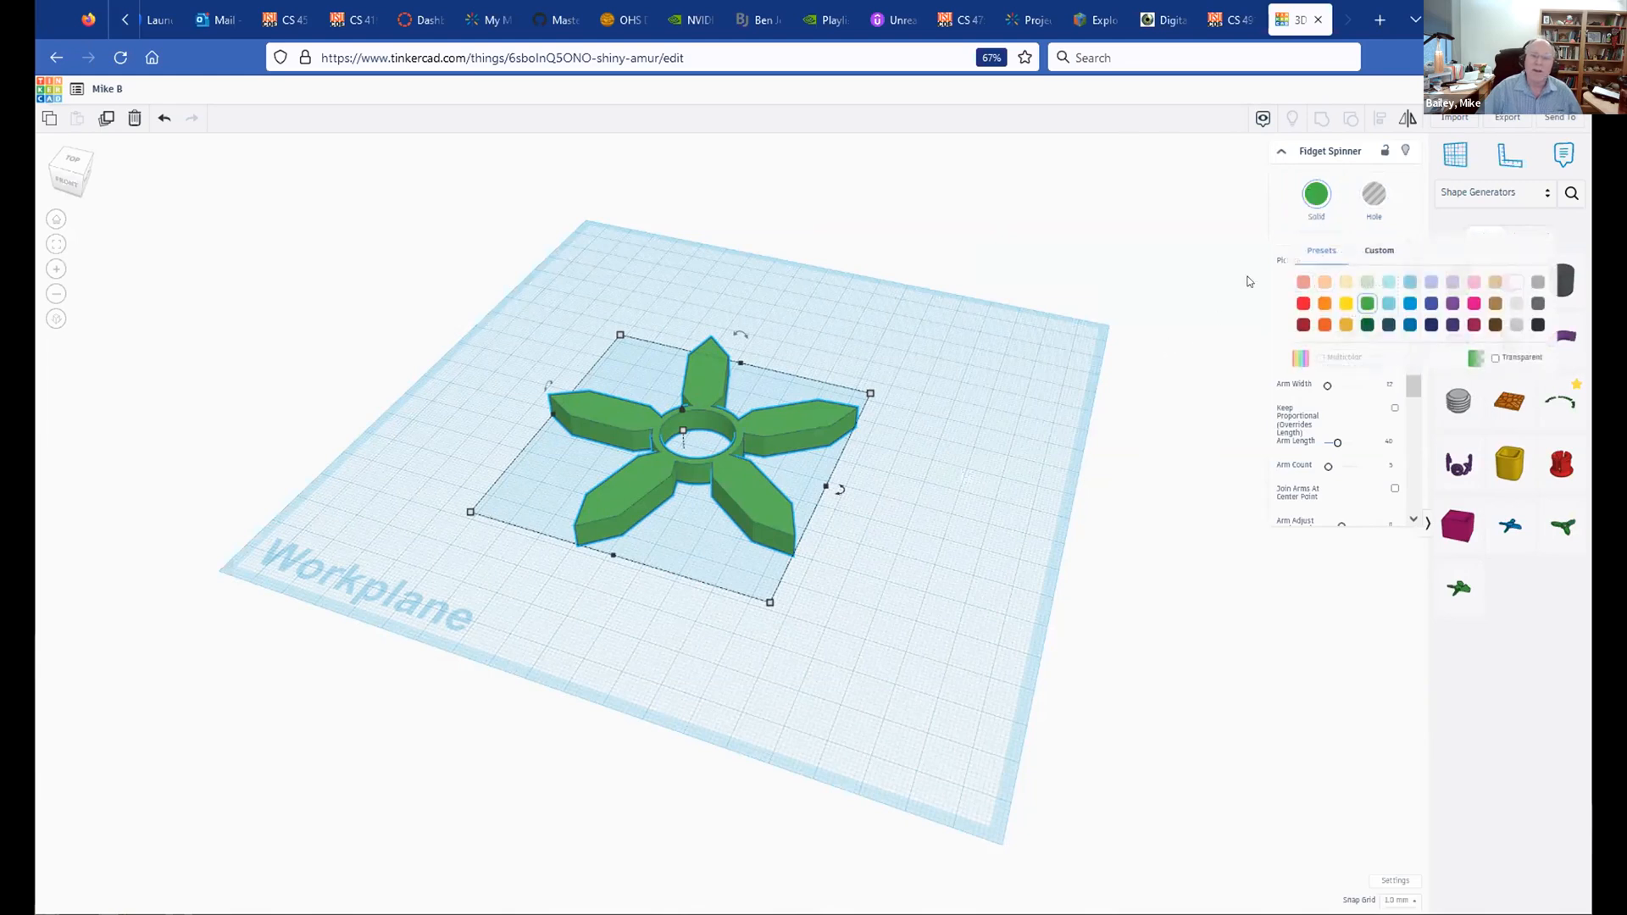
pyautogui.click(1327, 282)
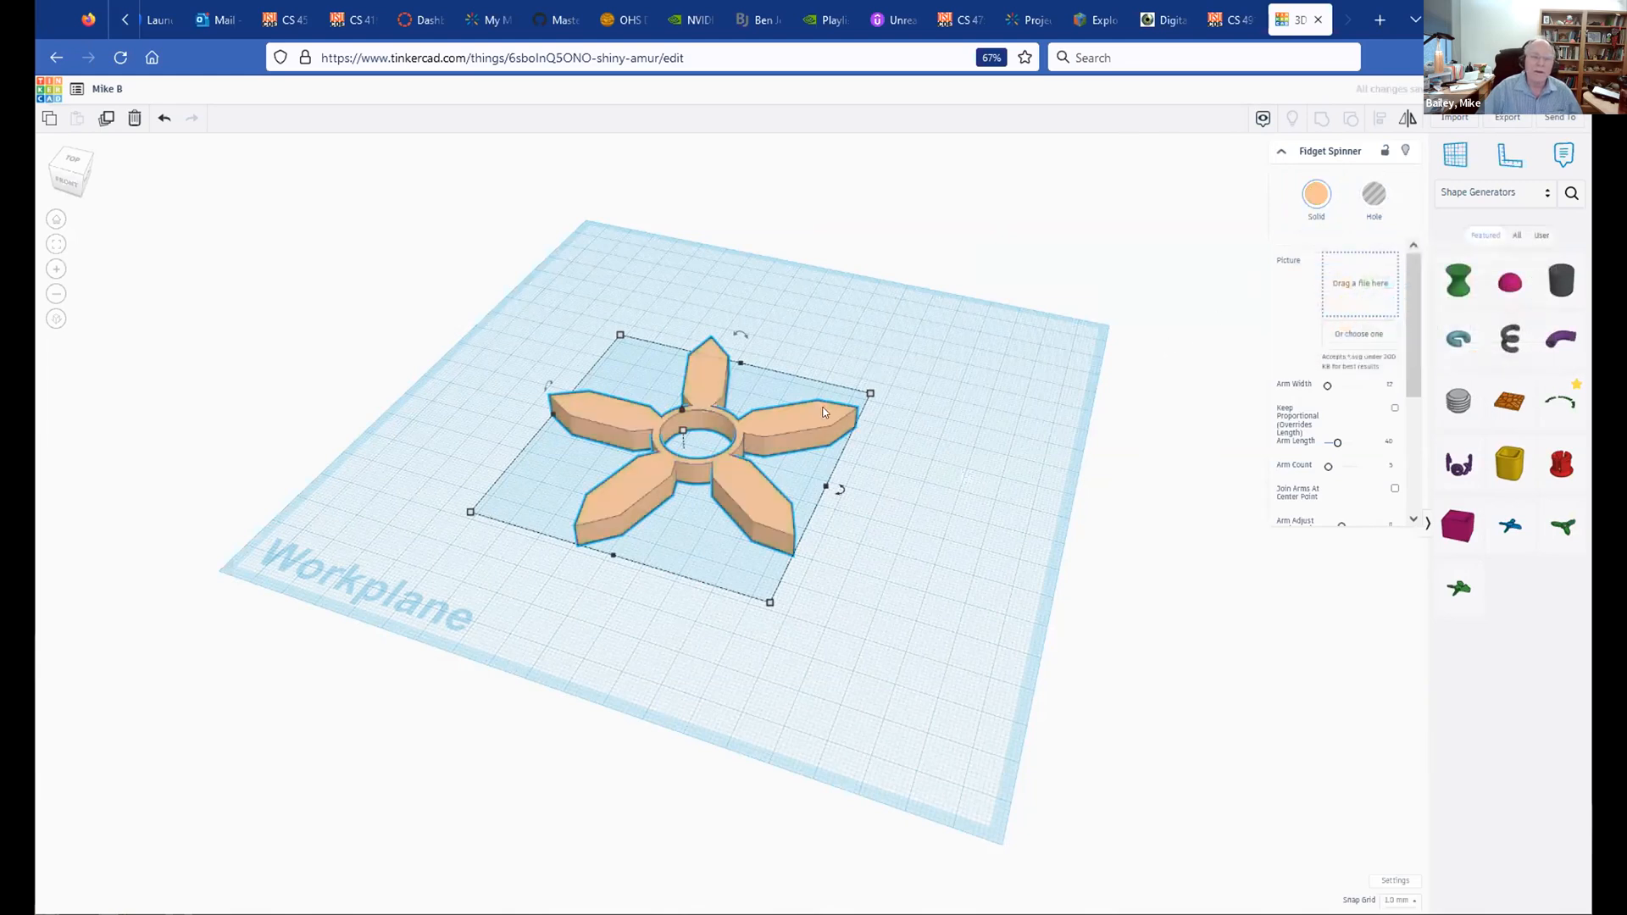
pyautogui.click(781, 395)
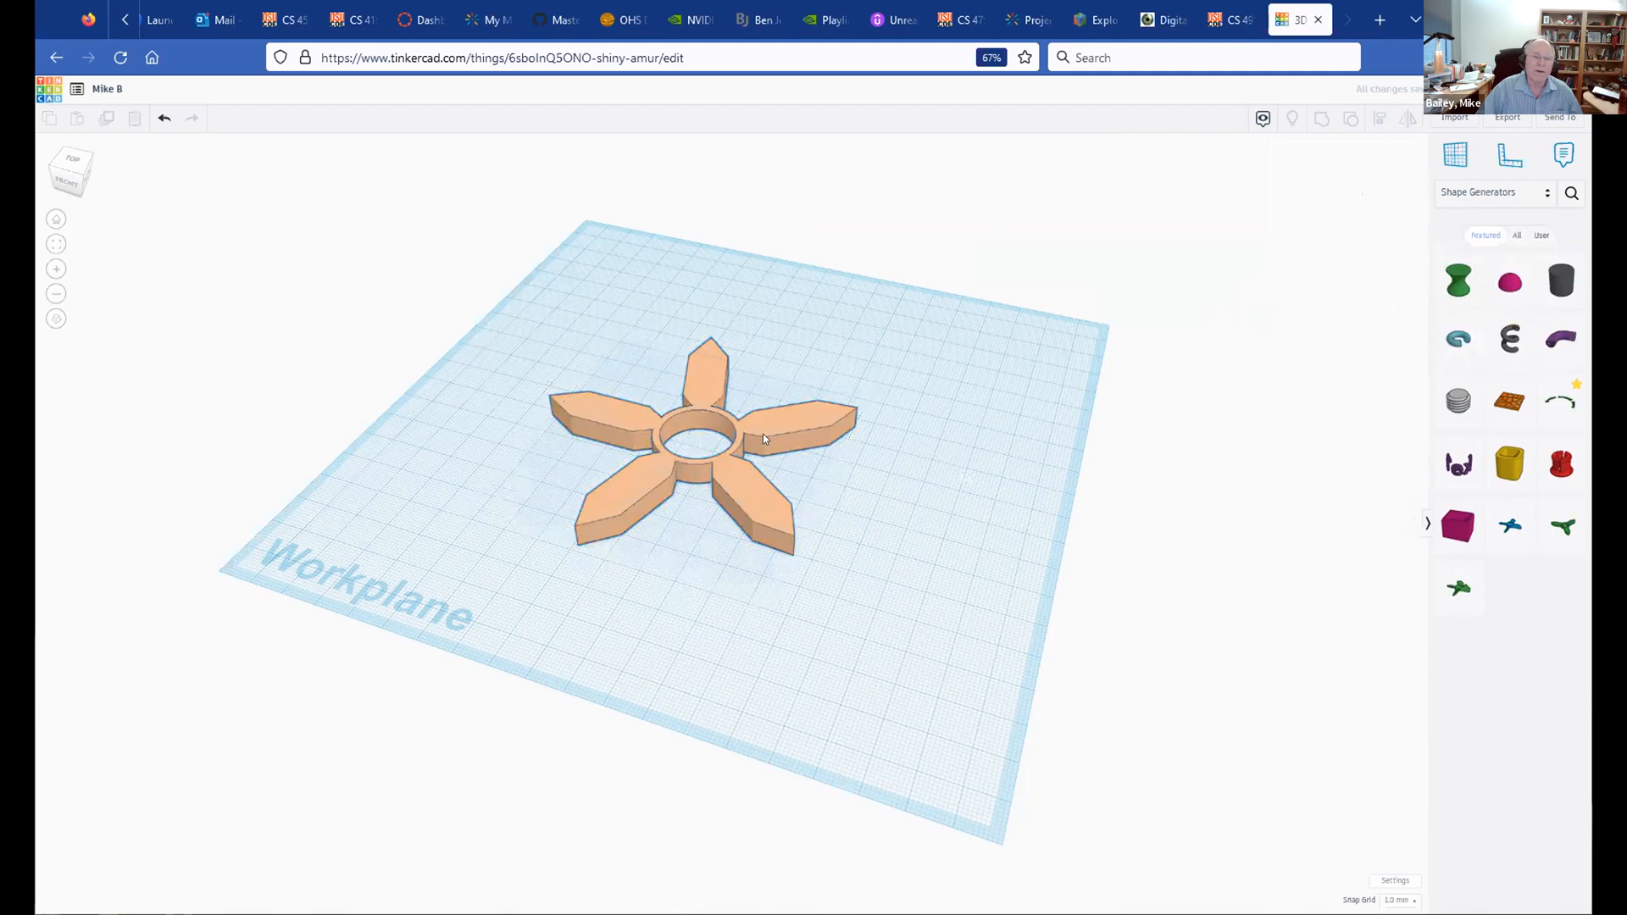
pyautogui.moveTo(763, 438); pyautogui.dragTo(605, 460)
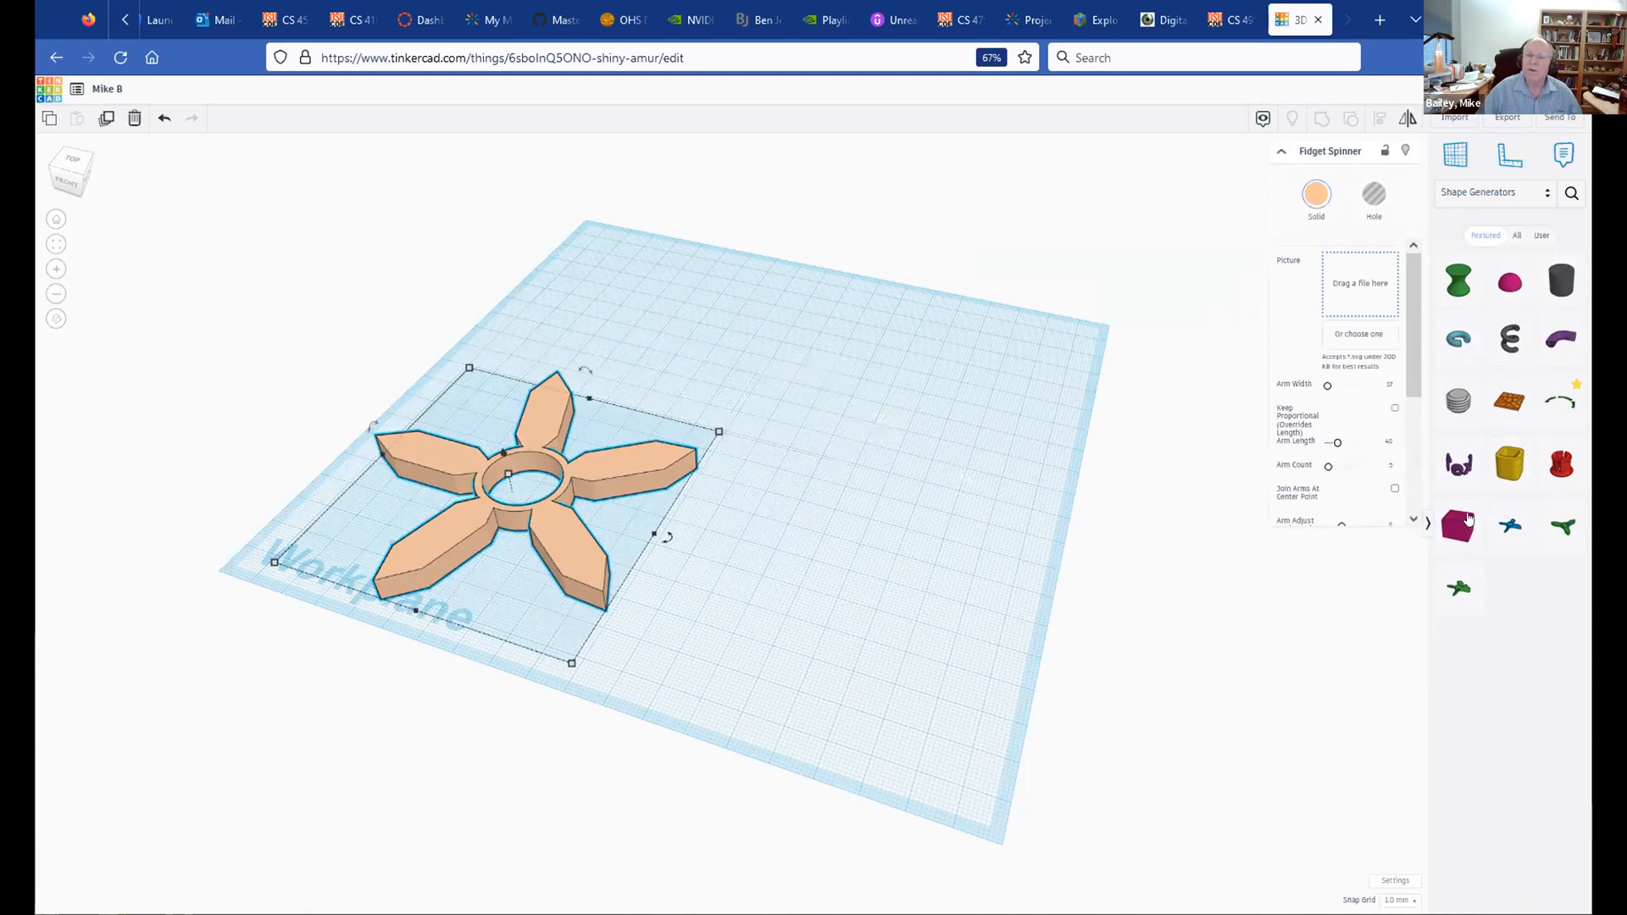
# Step: Place a US States generator shape and enlarge it to about 102 by 77
pyautogui.click(1513, 236)
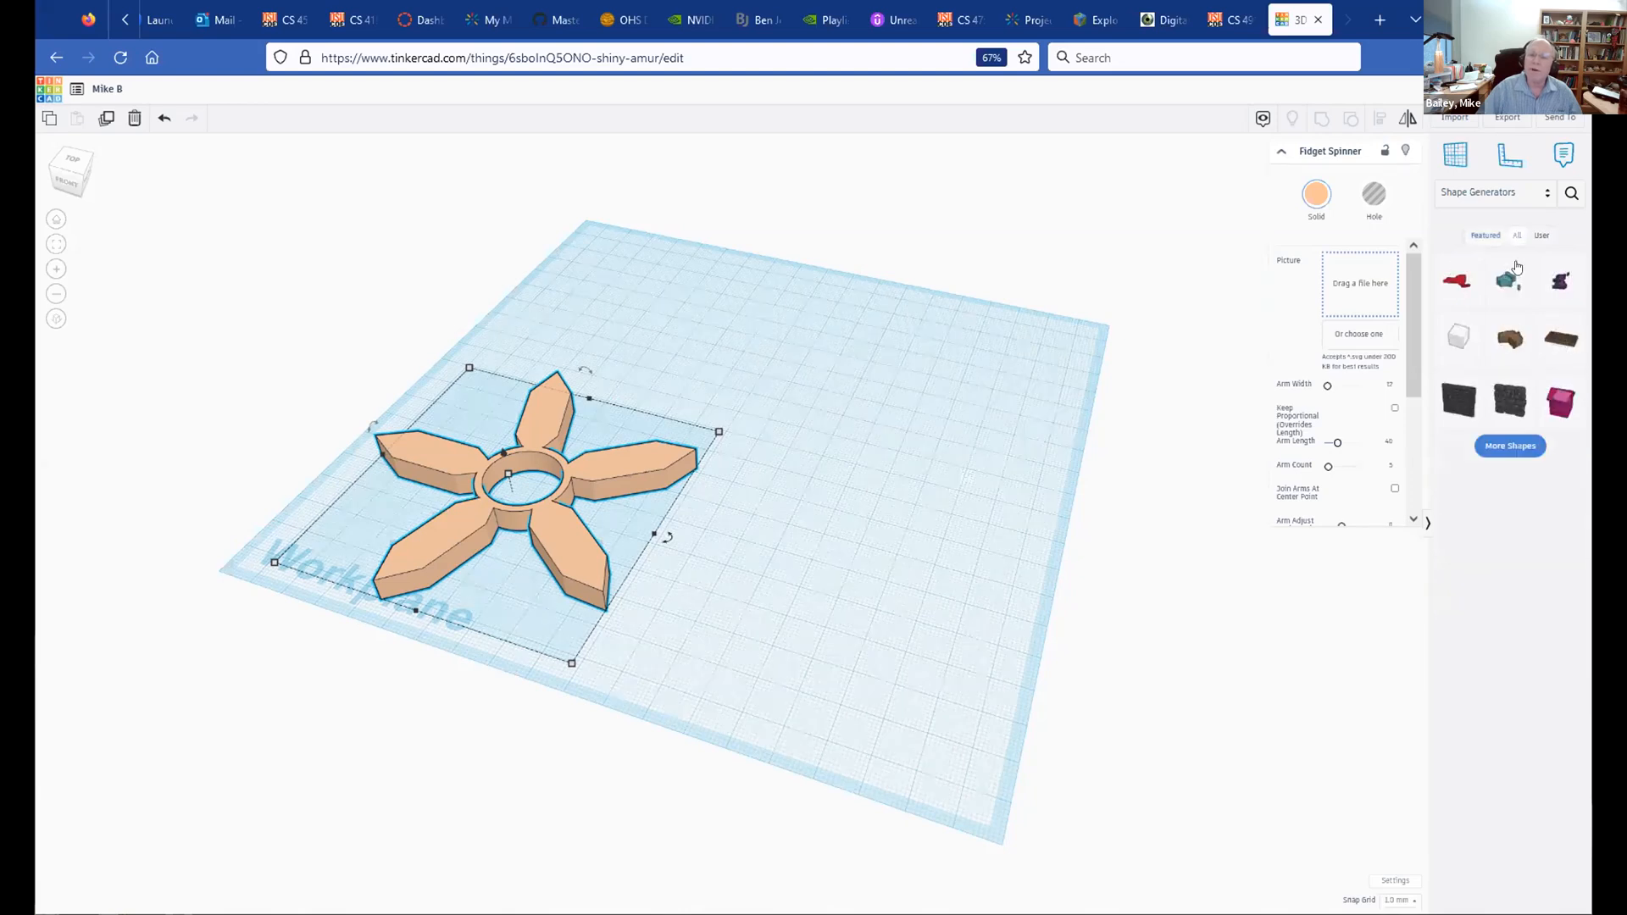
pyautogui.click(1452, 285)
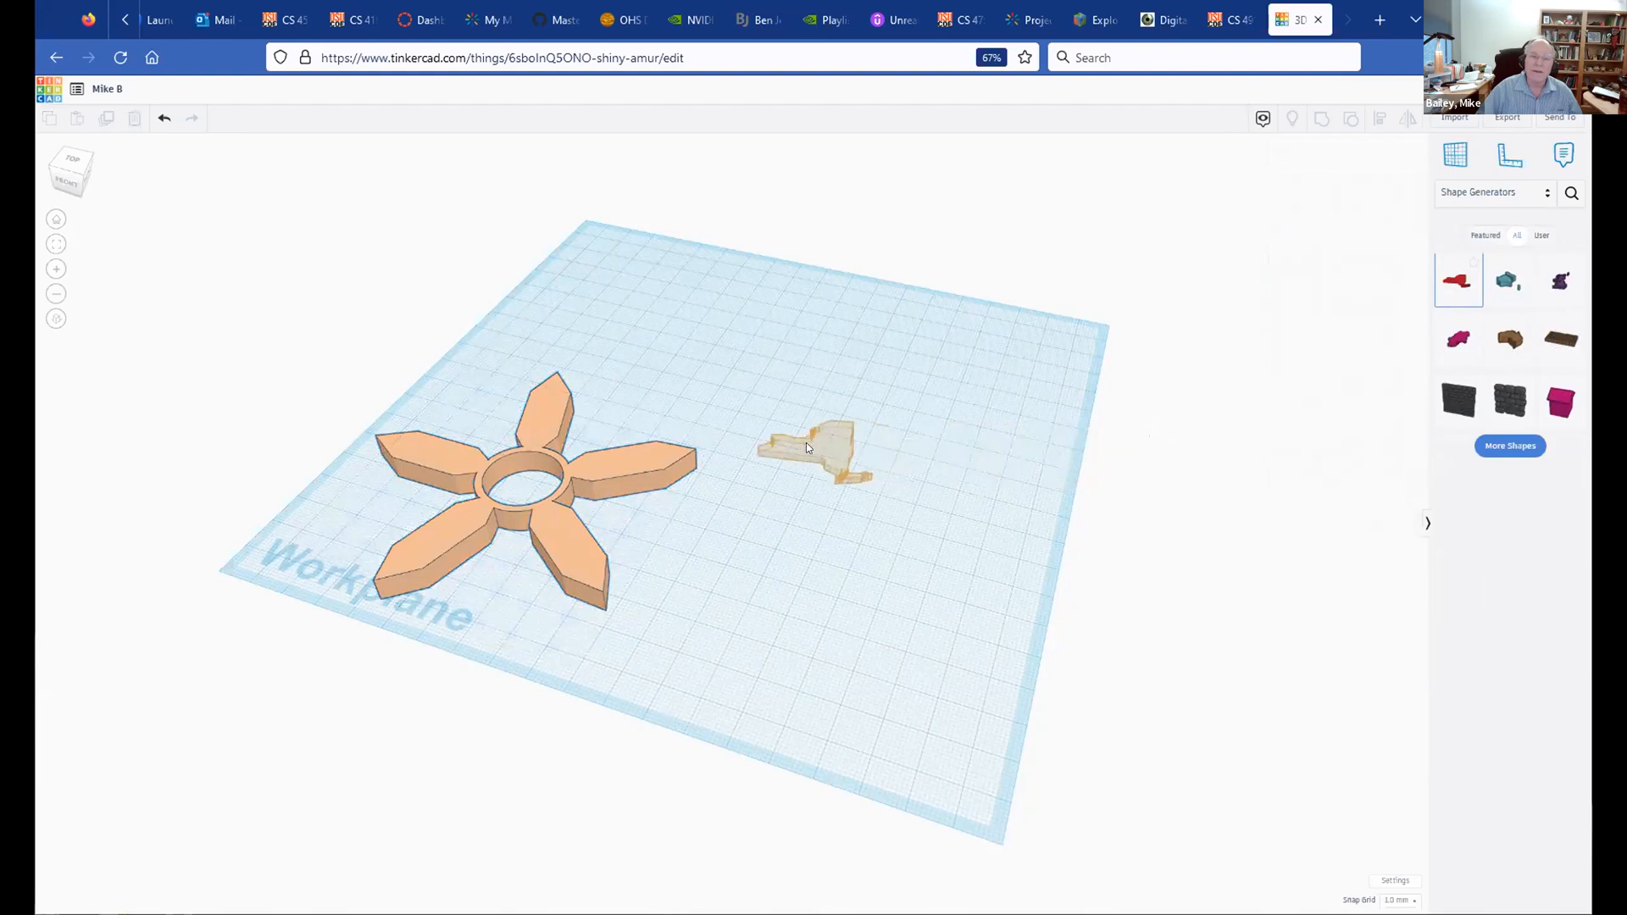
pyautogui.click(816, 459)
pyautogui.keyDown('shift'); pyautogui.moveTo(880, 451); pyautogui.dragTo(963, 389); pyautogui.keyUp('shift')
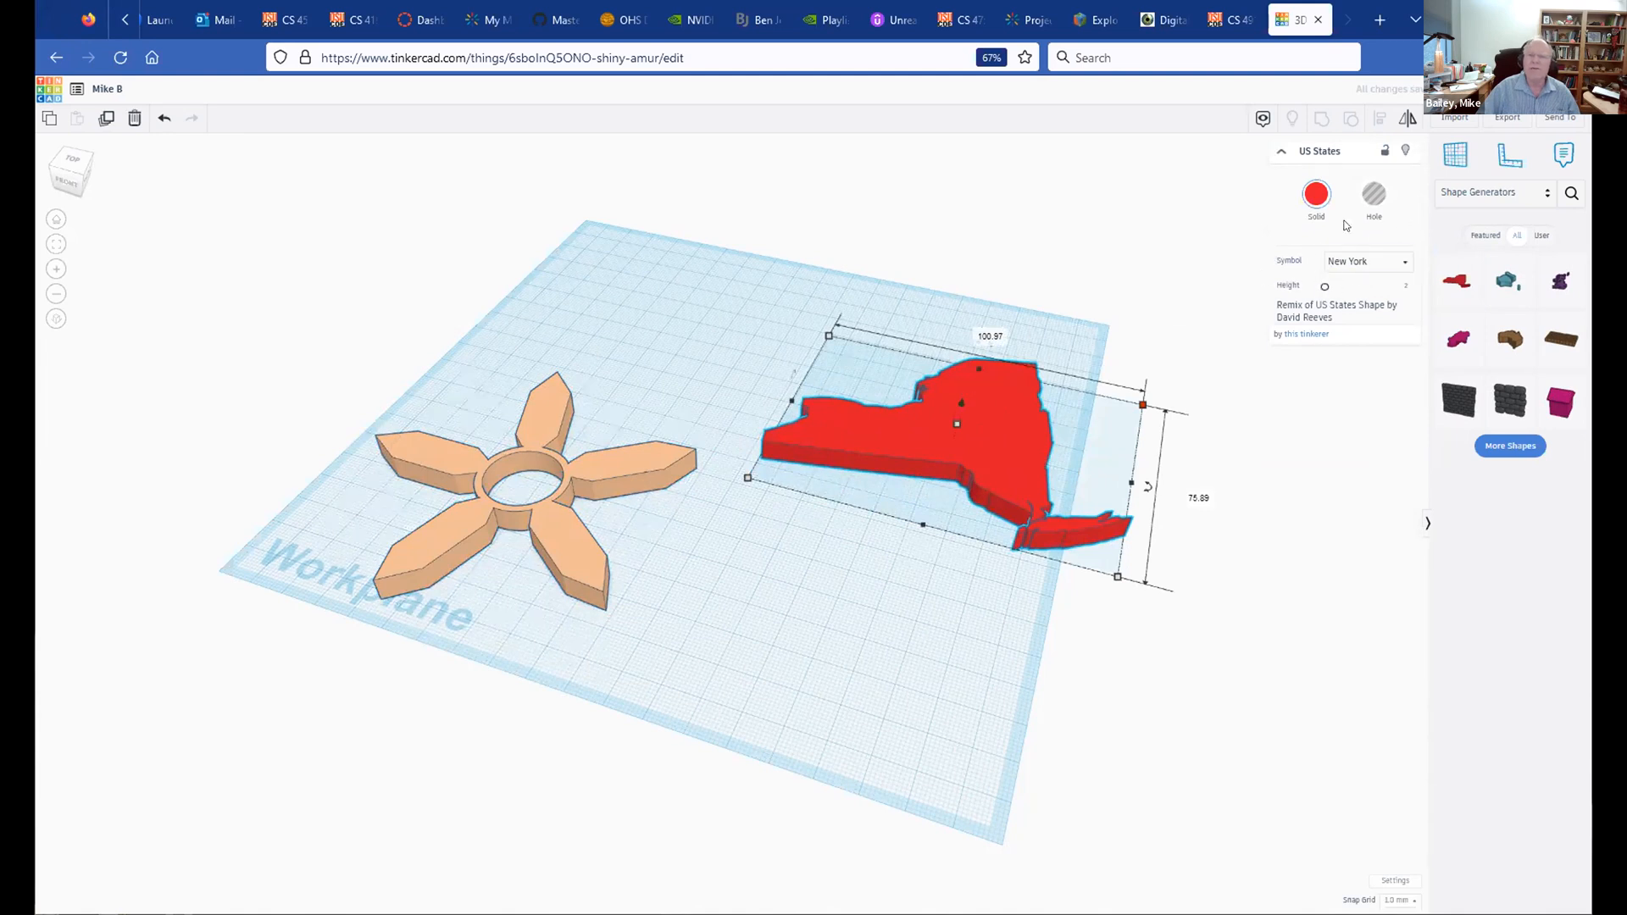
# Step: Change the state shape to Oregon and colour it dark green
pyautogui.click(1404, 267)
pyautogui.scroll(-2, 1360, 334)
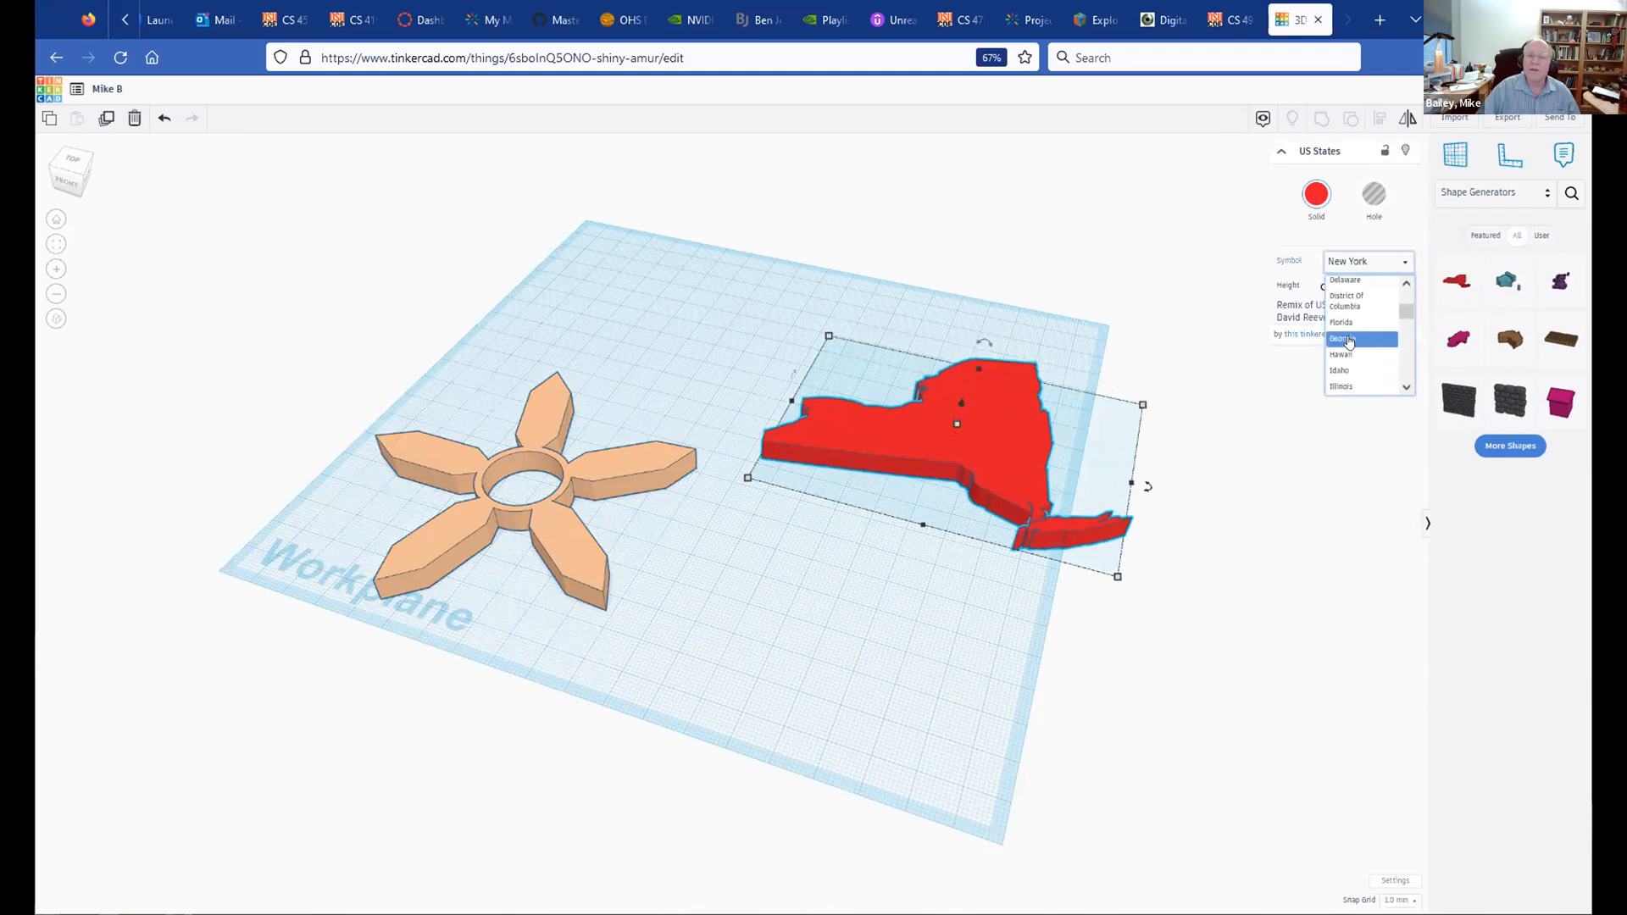
pyautogui.scroll(-3, 1353, 341)
pyautogui.scroll(-5, 1355, 342)
pyautogui.scroll(-4, 1356, 342)
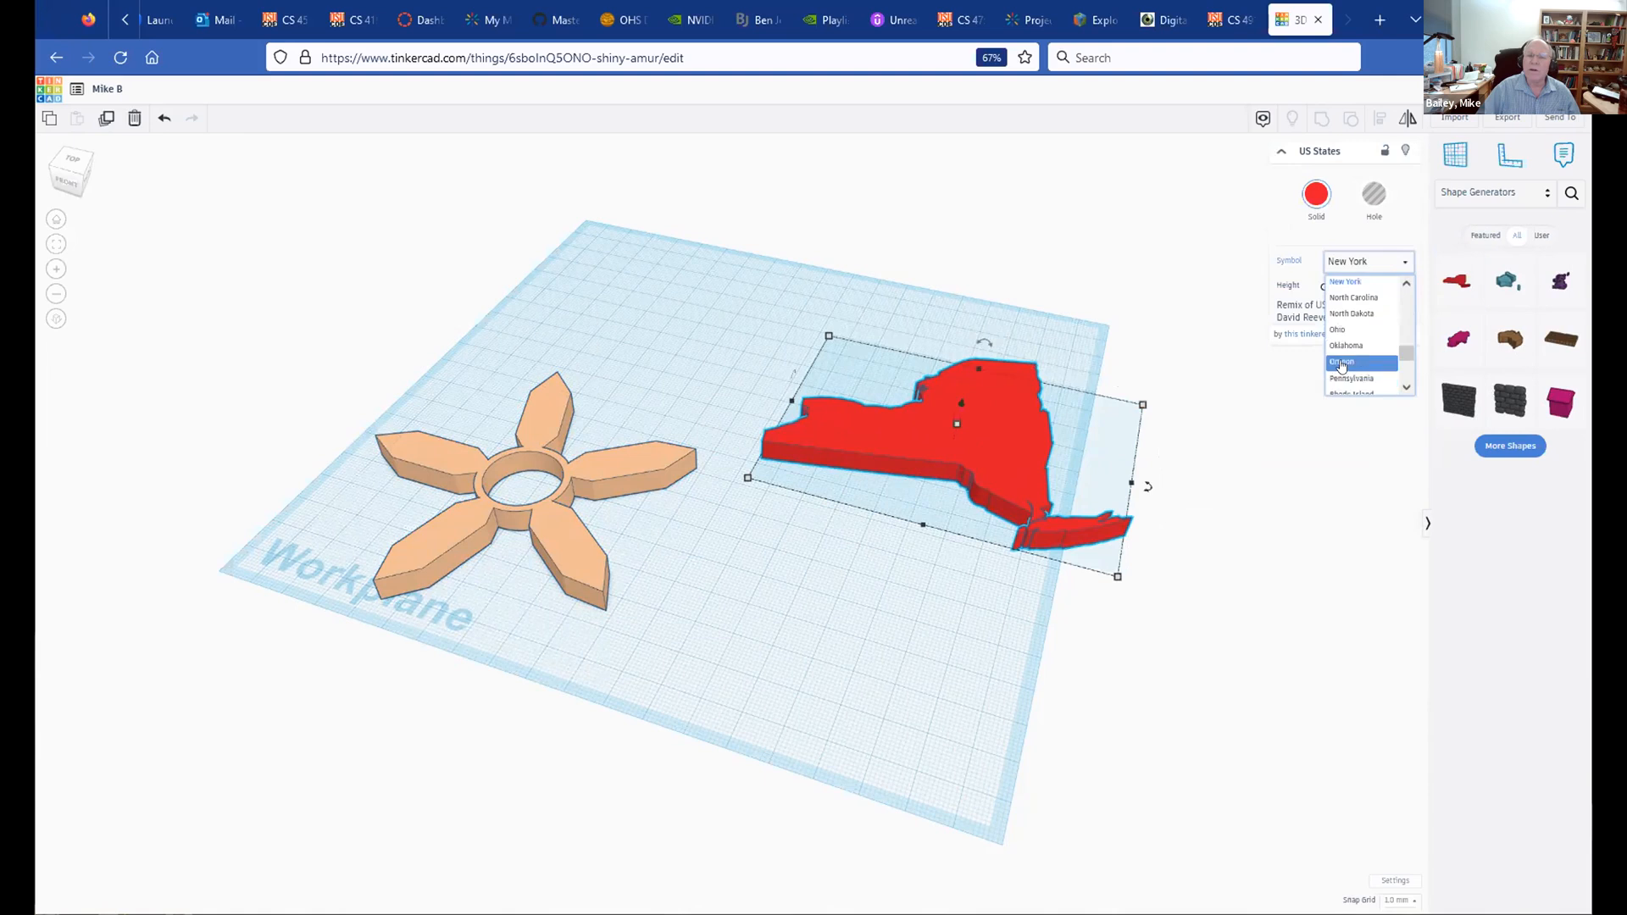
pyautogui.click(1341, 364)
pyautogui.click(1312, 195)
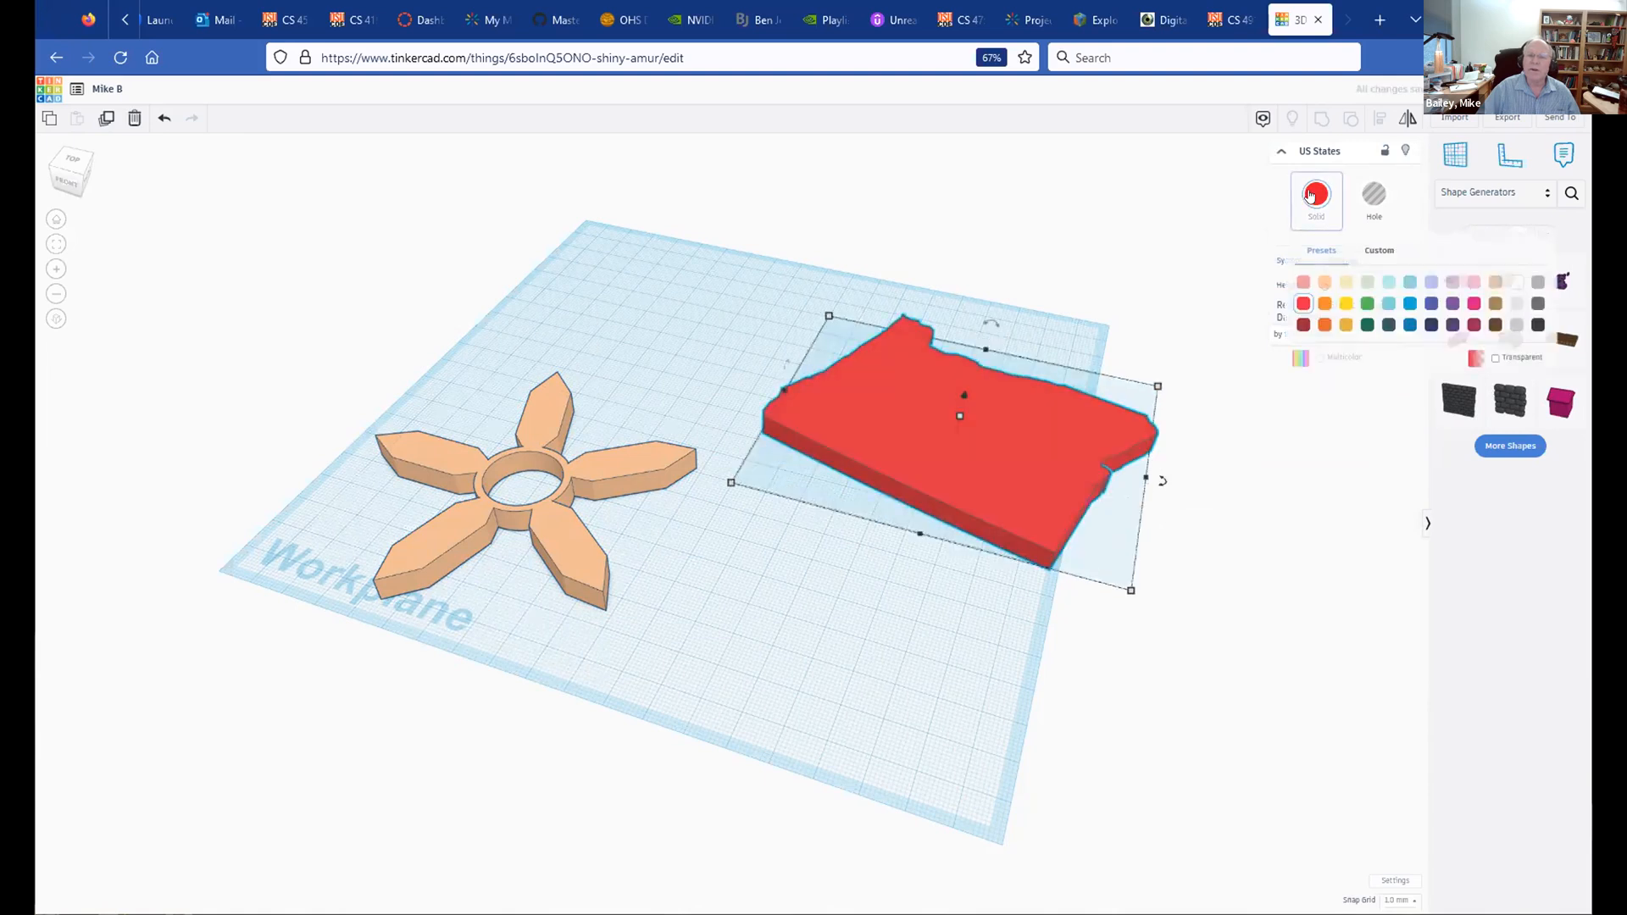
pyautogui.click(1366, 326)
# Step: Move the Oregon shape up and left above the spinner, then drag in a brown library shape
pyautogui.moveTo(780, 318); pyautogui.dragTo(774, 360, button='middle')
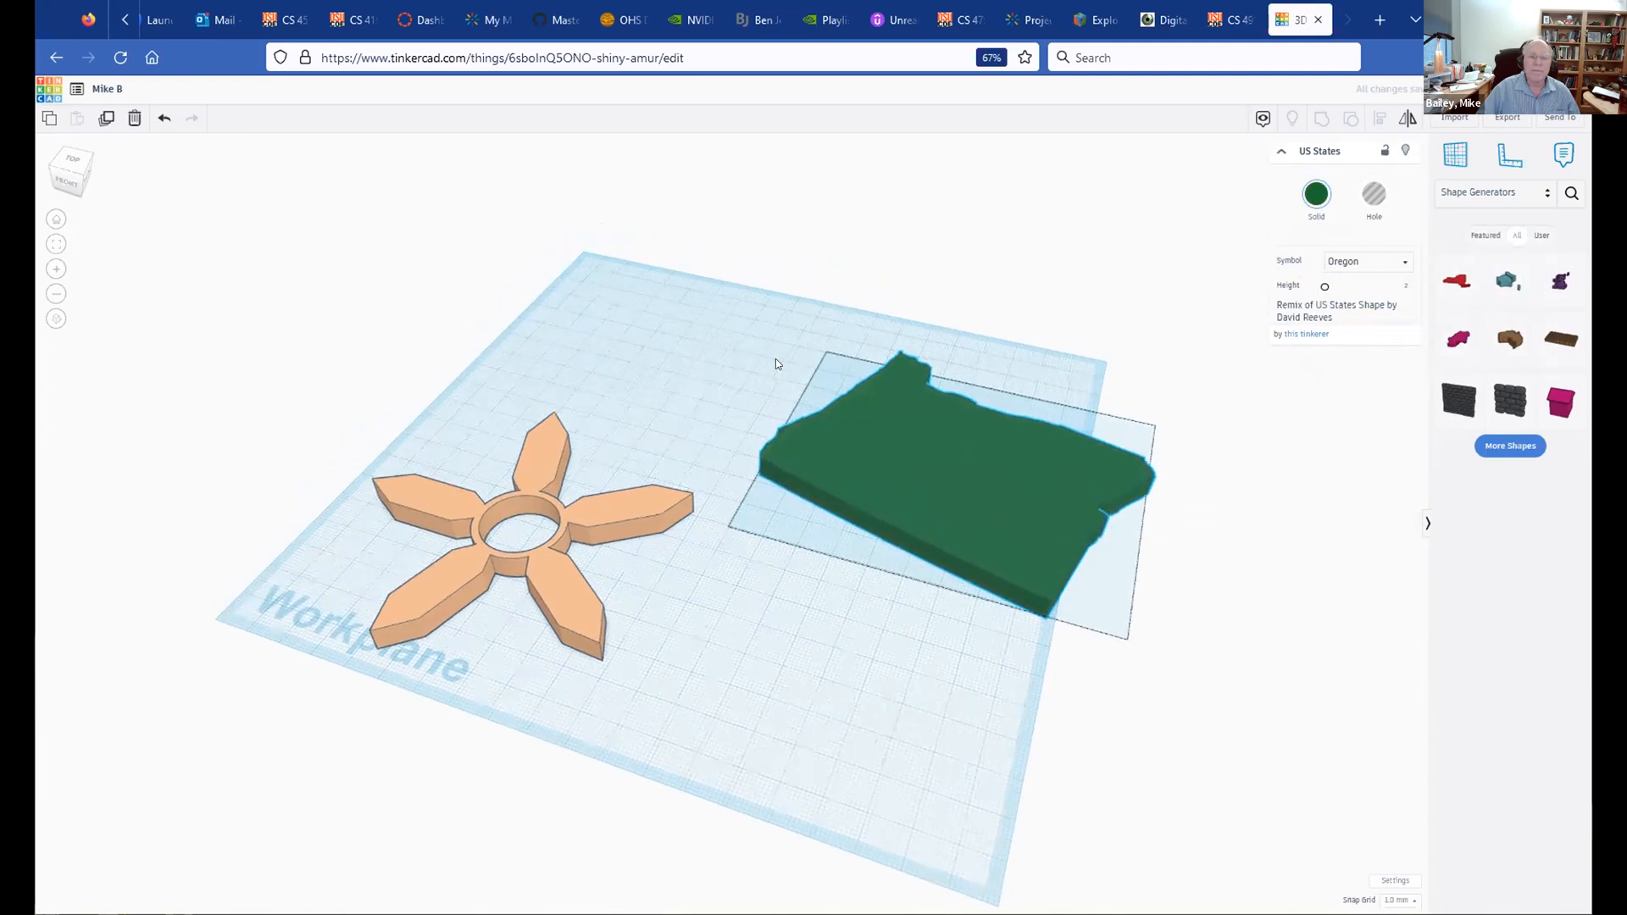
pyautogui.moveTo(907, 421); pyautogui.dragTo(761, 388)
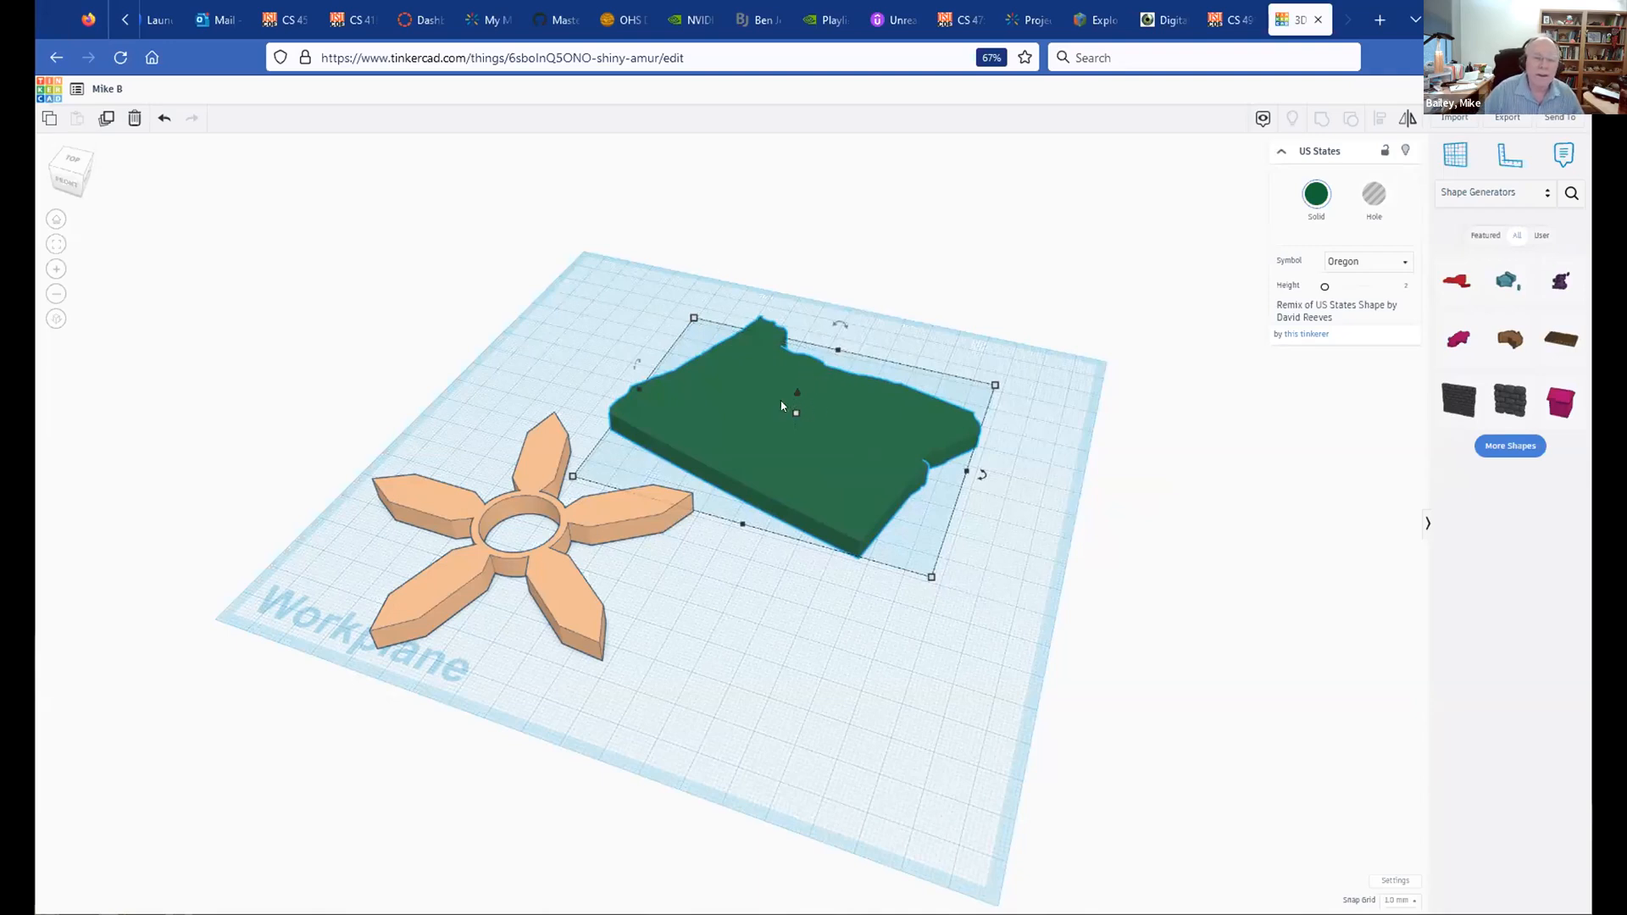
pyautogui.moveTo(749, 389); pyautogui.dragTo(649, 333)
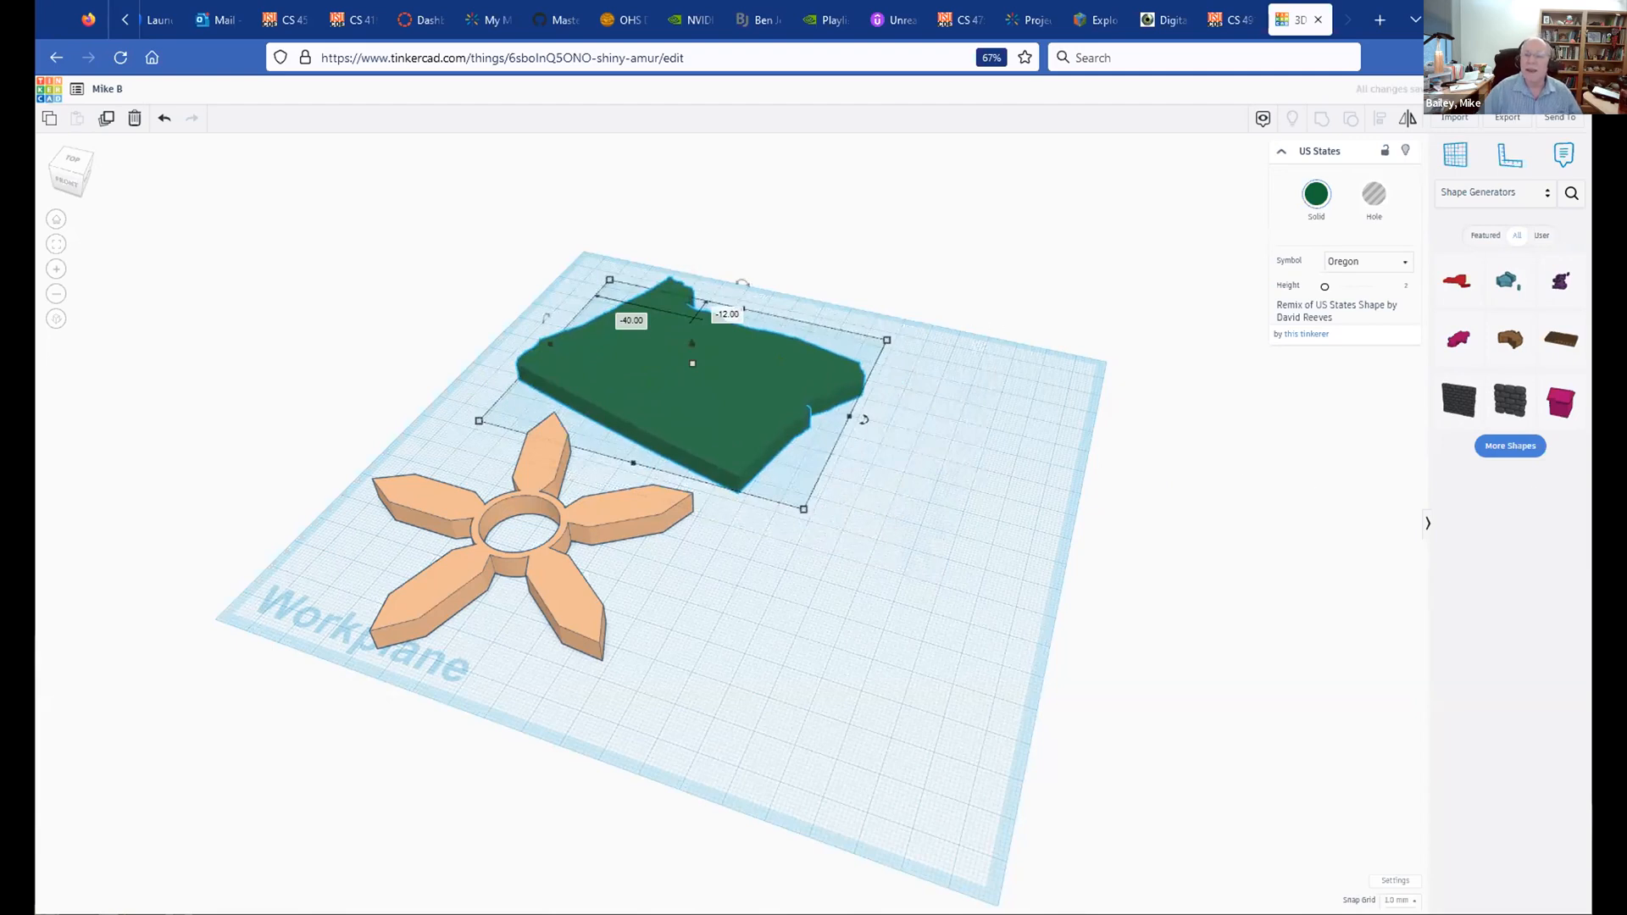
pyautogui.moveTo(1505, 336); pyautogui.dragTo(842, 444)
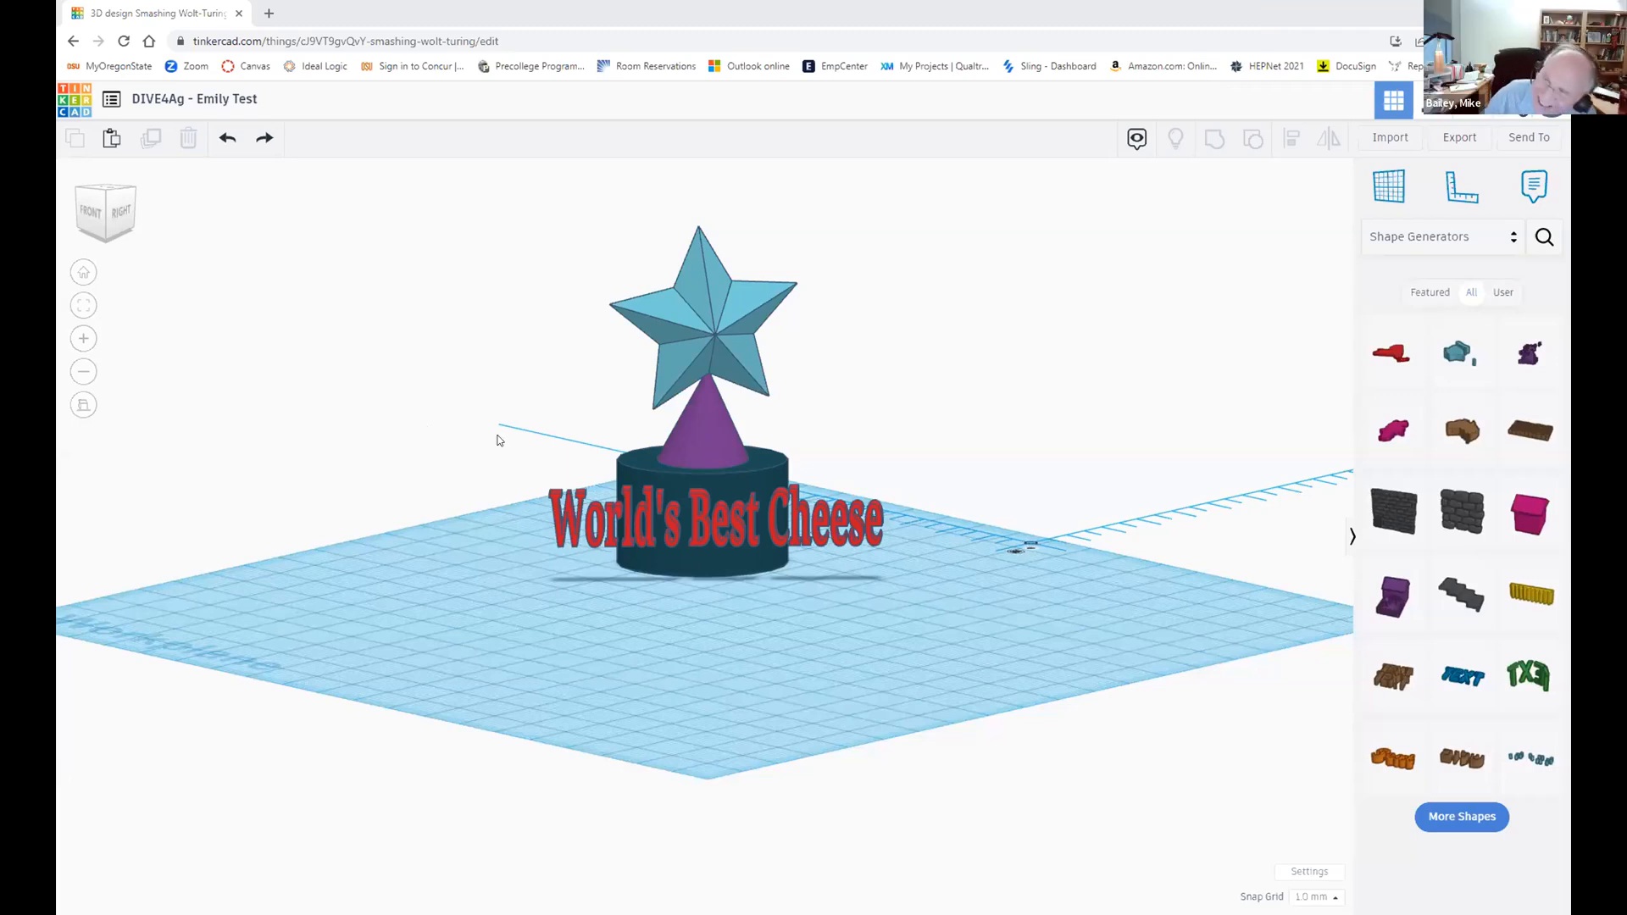
# Step: Orbit around the cheese trophy from top-down back to front, then list the Featured generators
pyautogui.moveTo(497, 440); pyautogui.dragTo(564, 457, button='right')
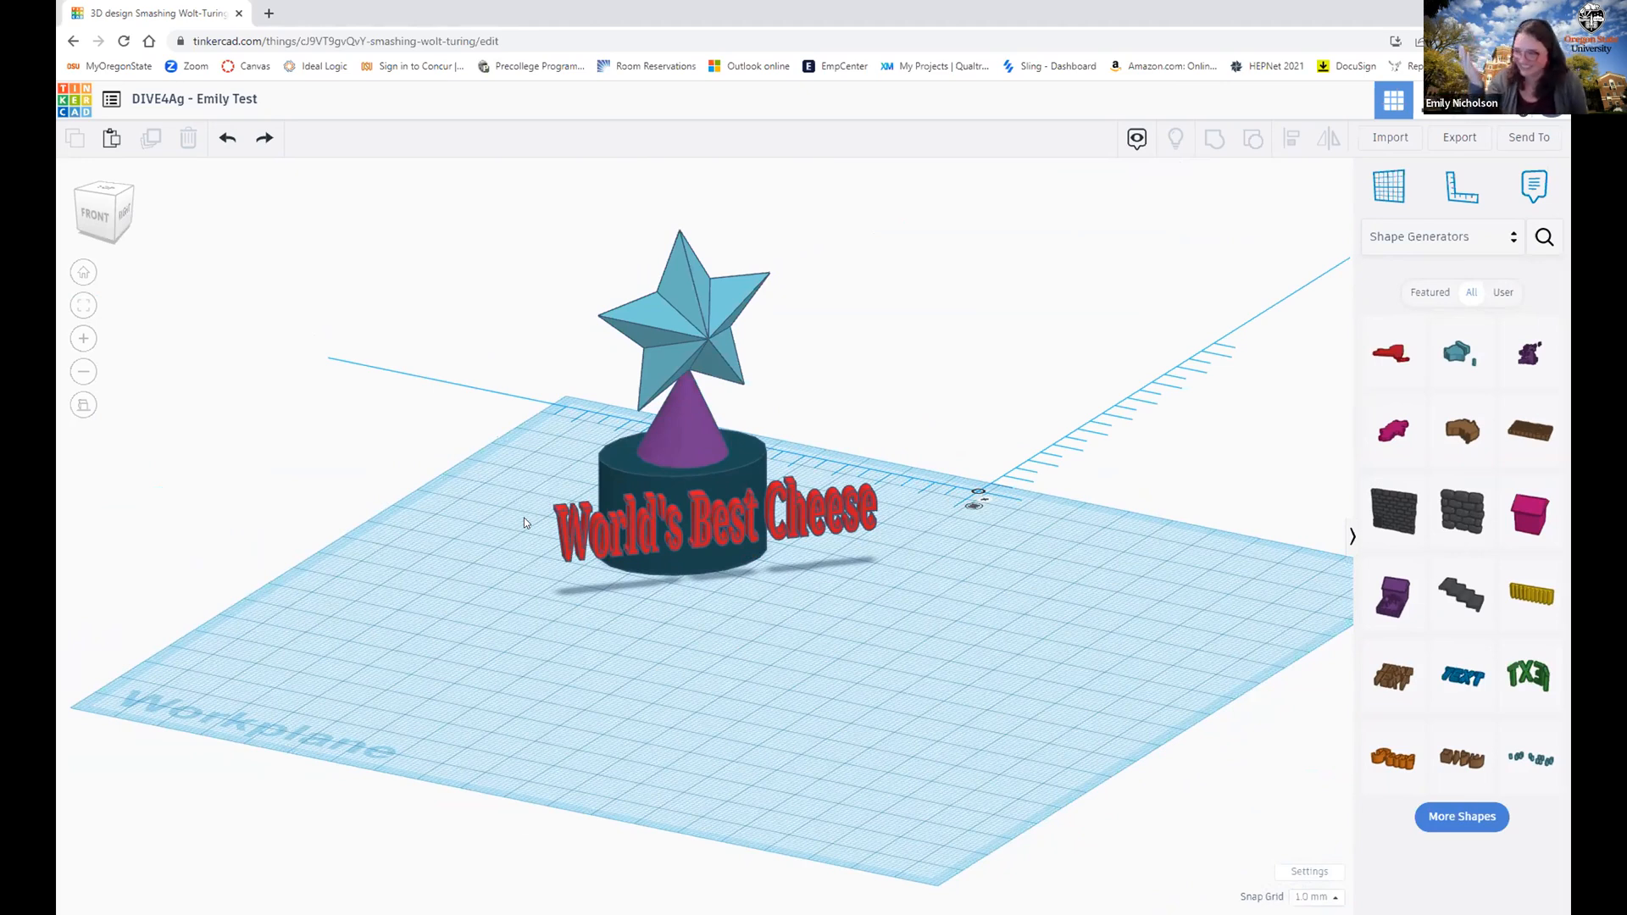
pyautogui.moveTo(512, 576); pyautogui.dragTo(417, 699, button='right')
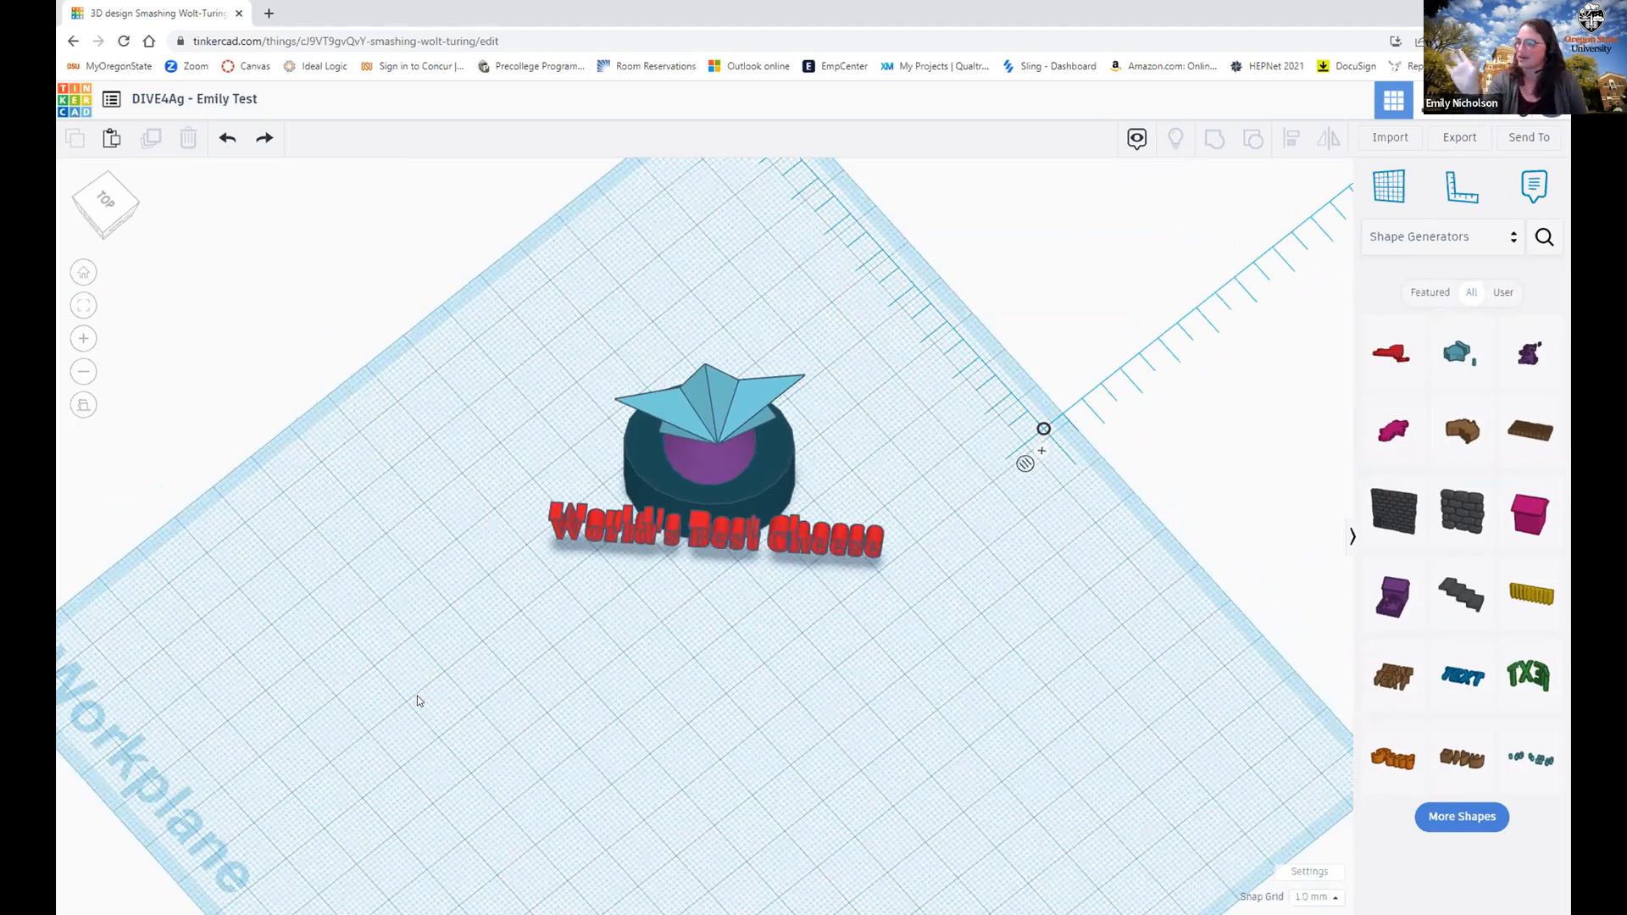
pyautogui.moveTo(418, 679); pyautogui.dragTo(435, 542, button='right')
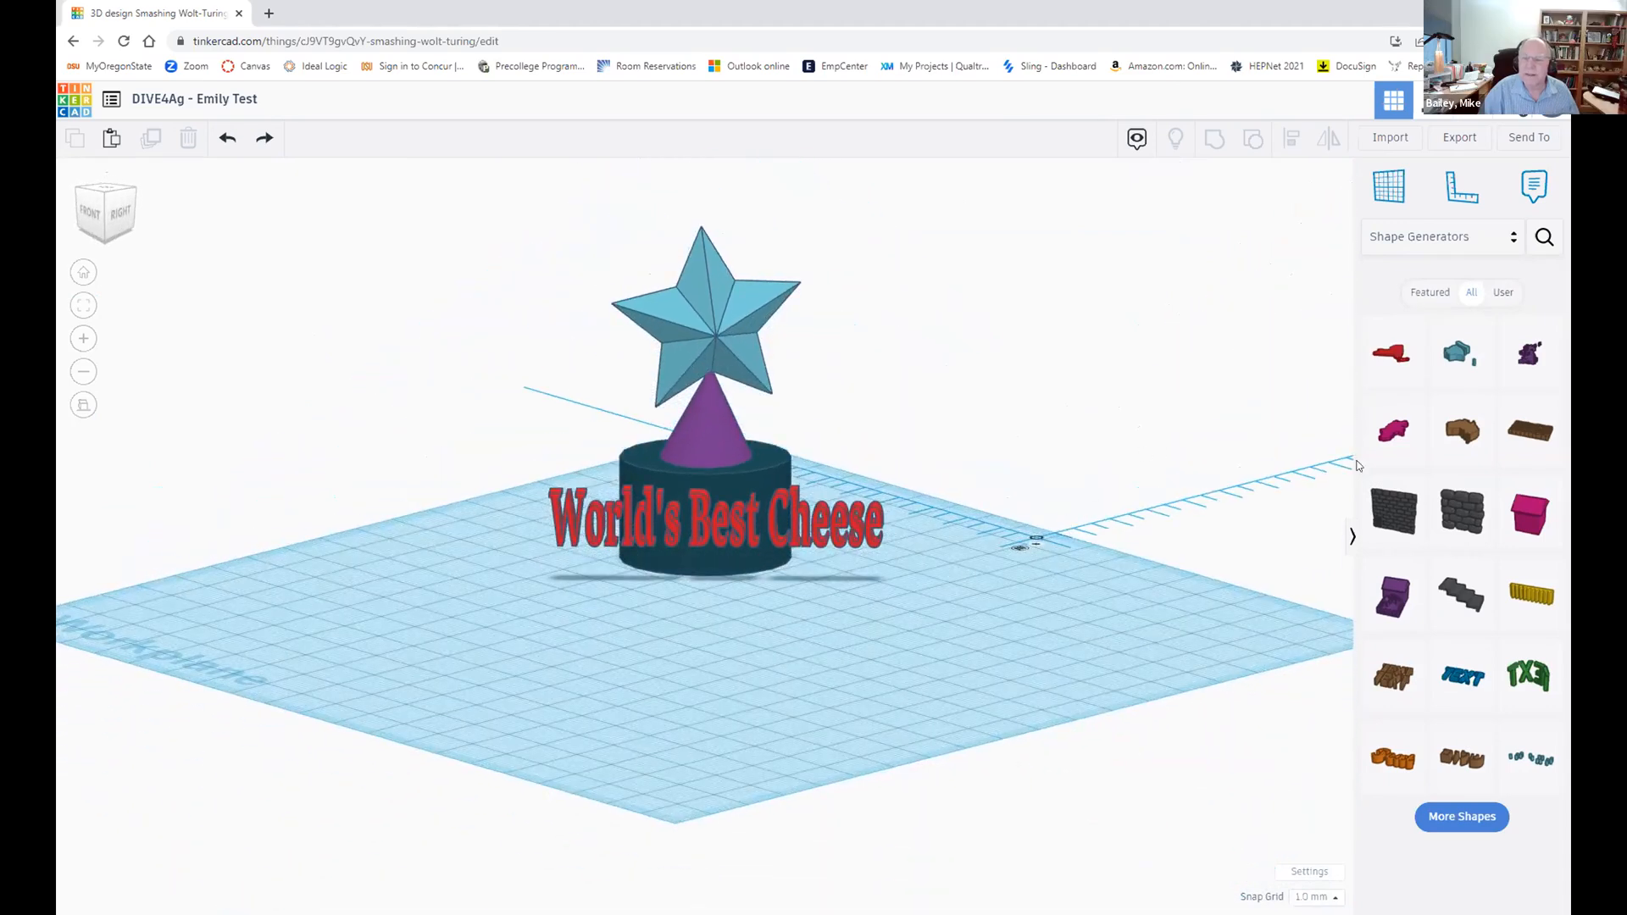
pyautogui.click(1429, 294)
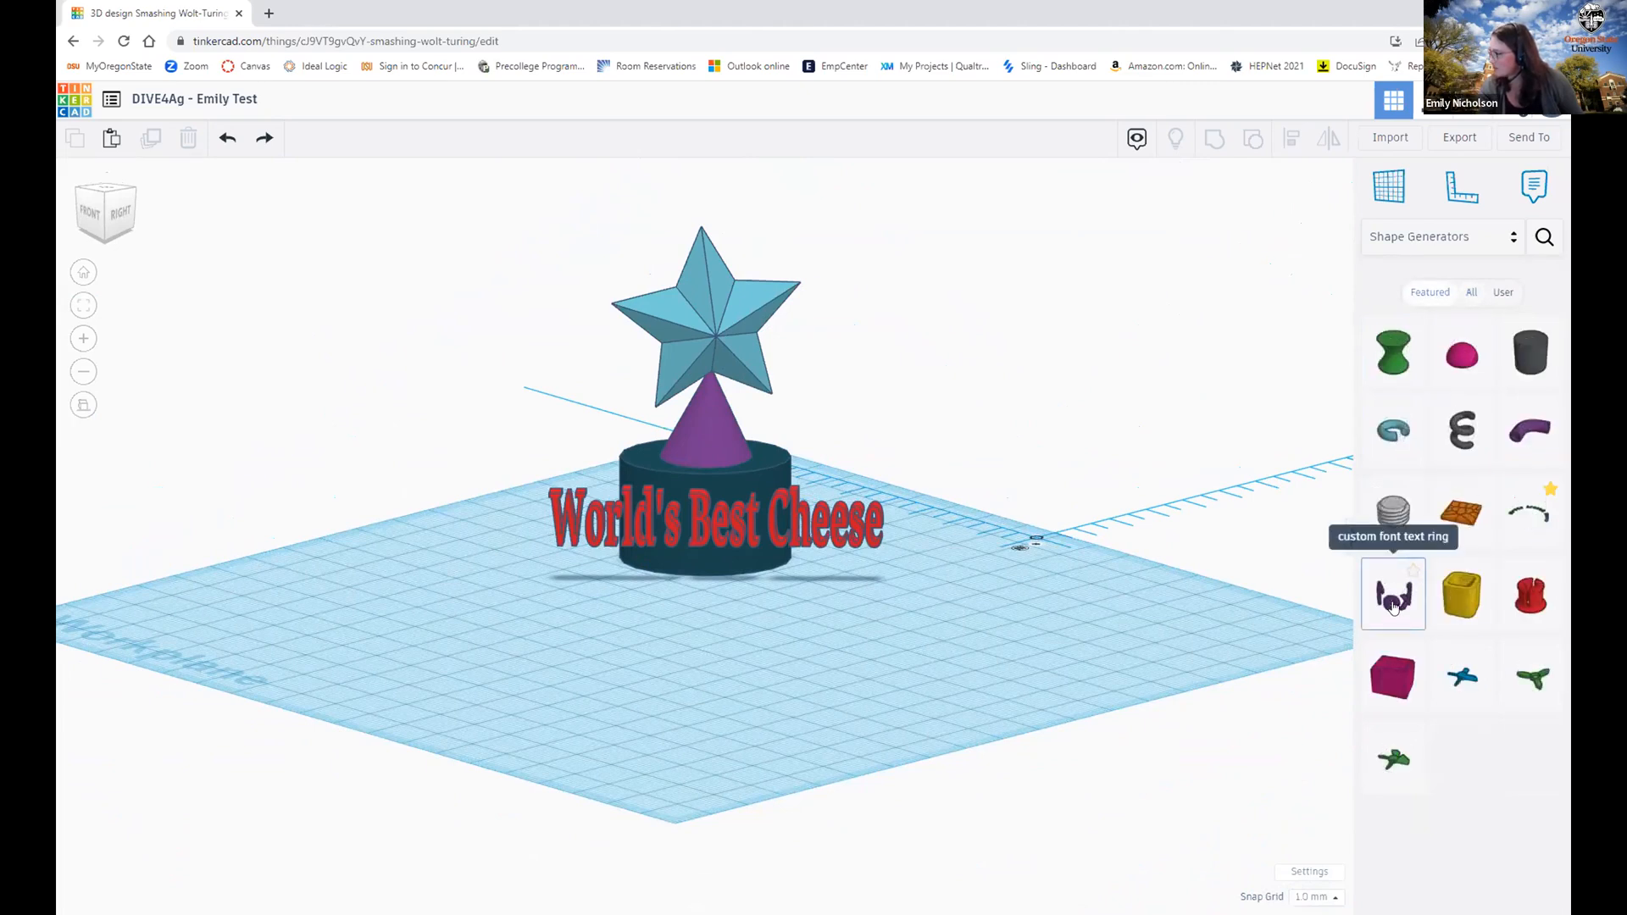
# Step: Place the custom font text ring in front of the trophy and orbit to inspect it
pyautogui.click(1414, 590)
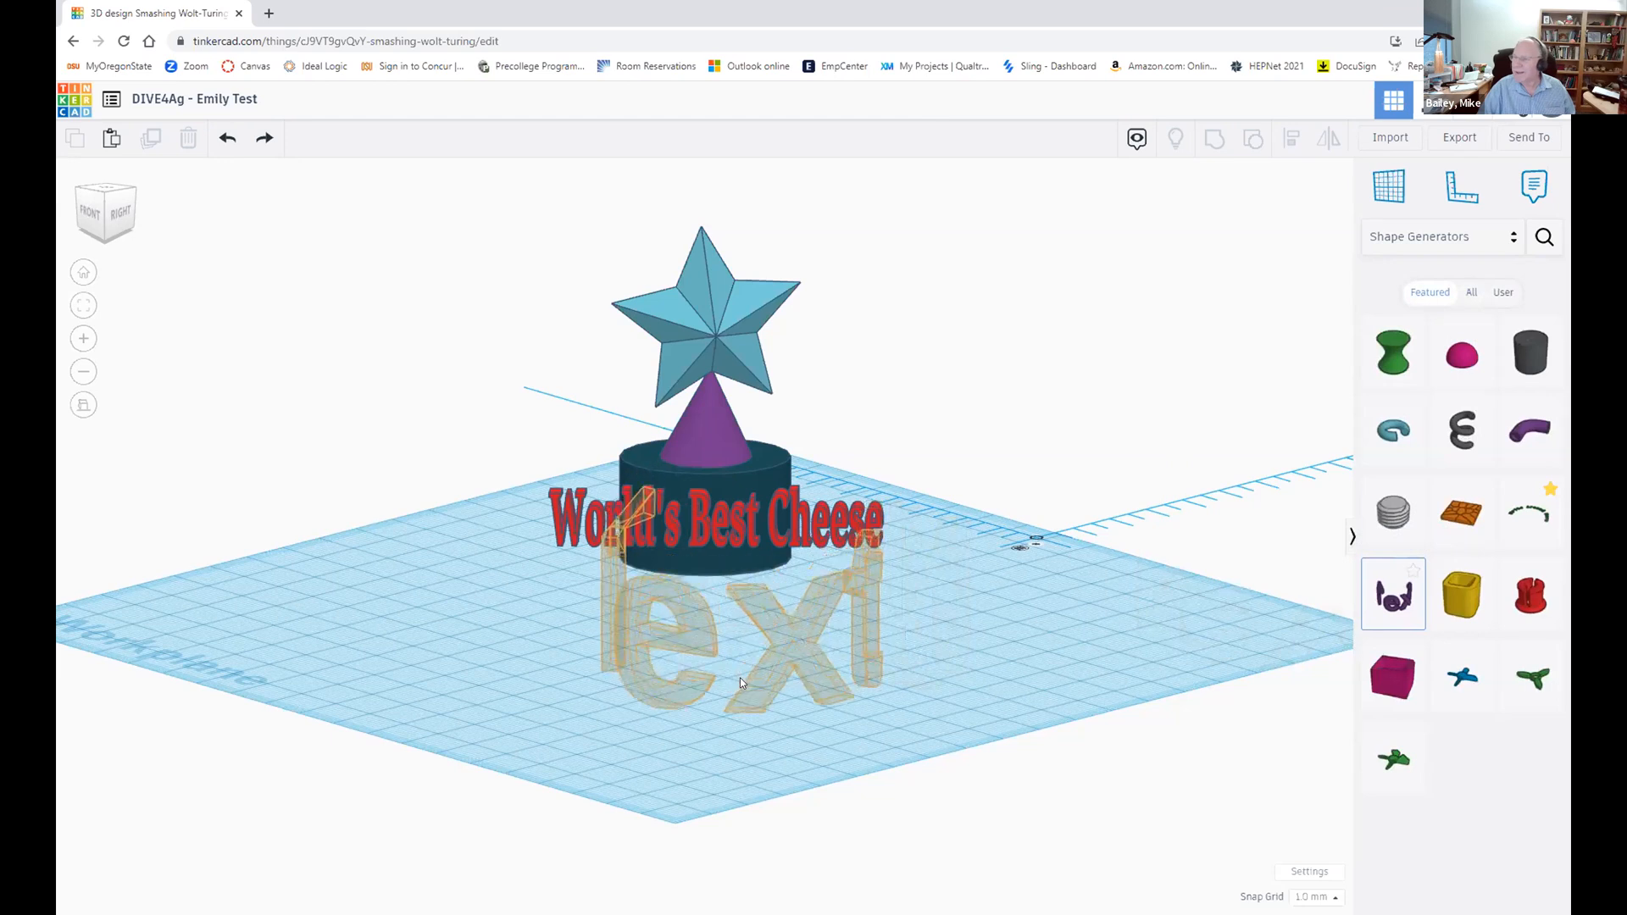
pyautogui.click(740, 678)
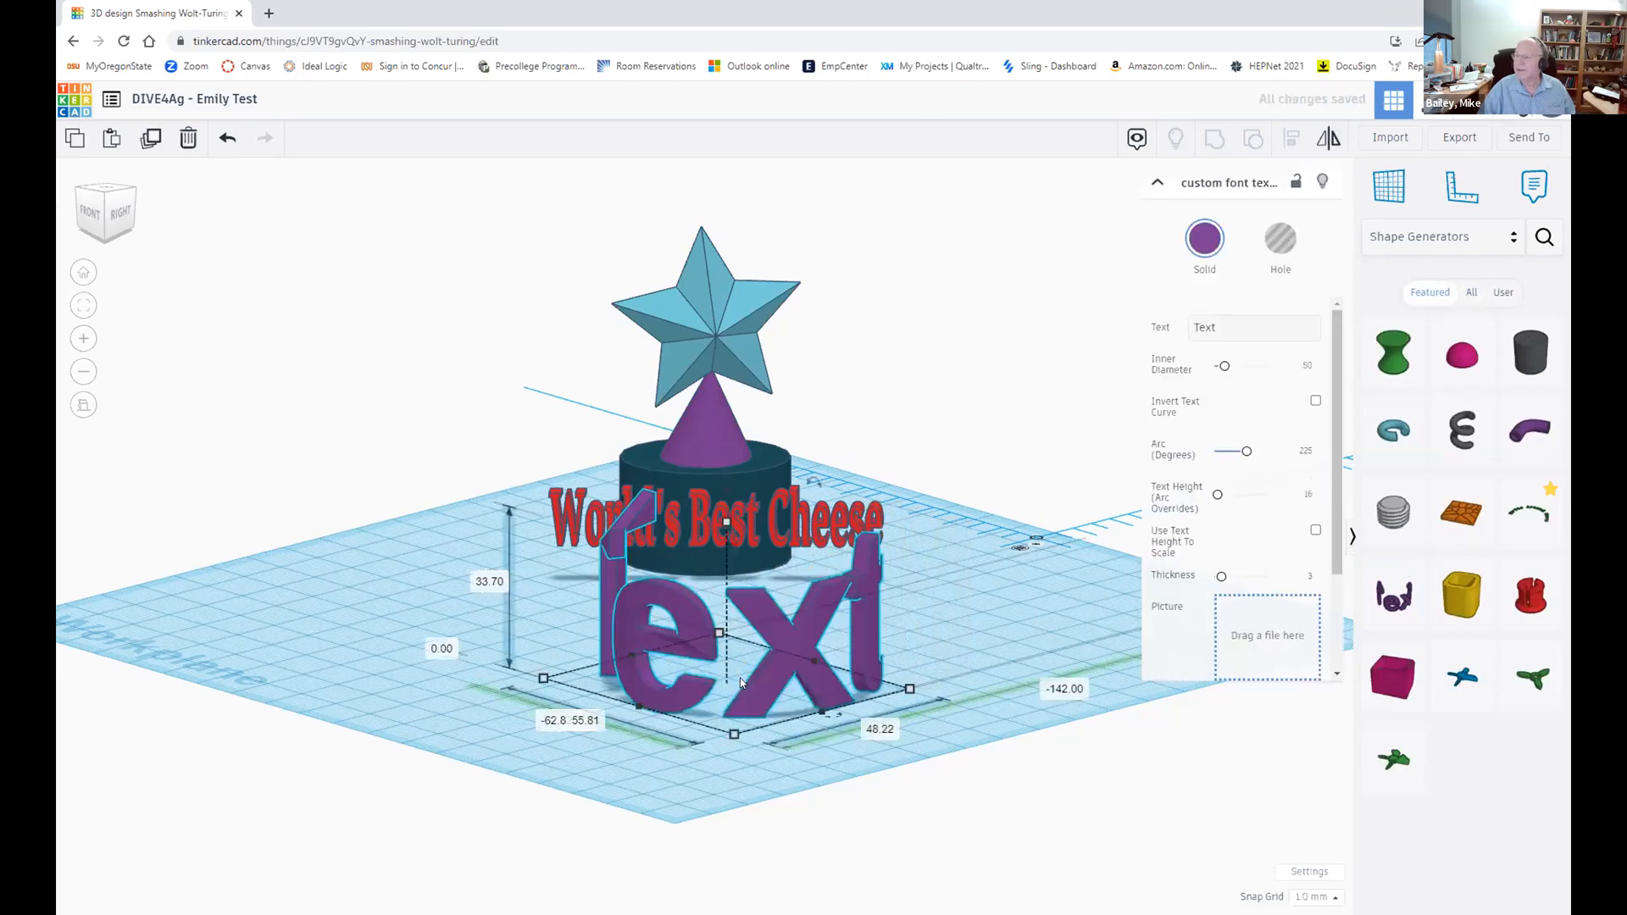
pyautogui.moveTo(417, 445); pyautogui.dragTo(453, 545, button='right')
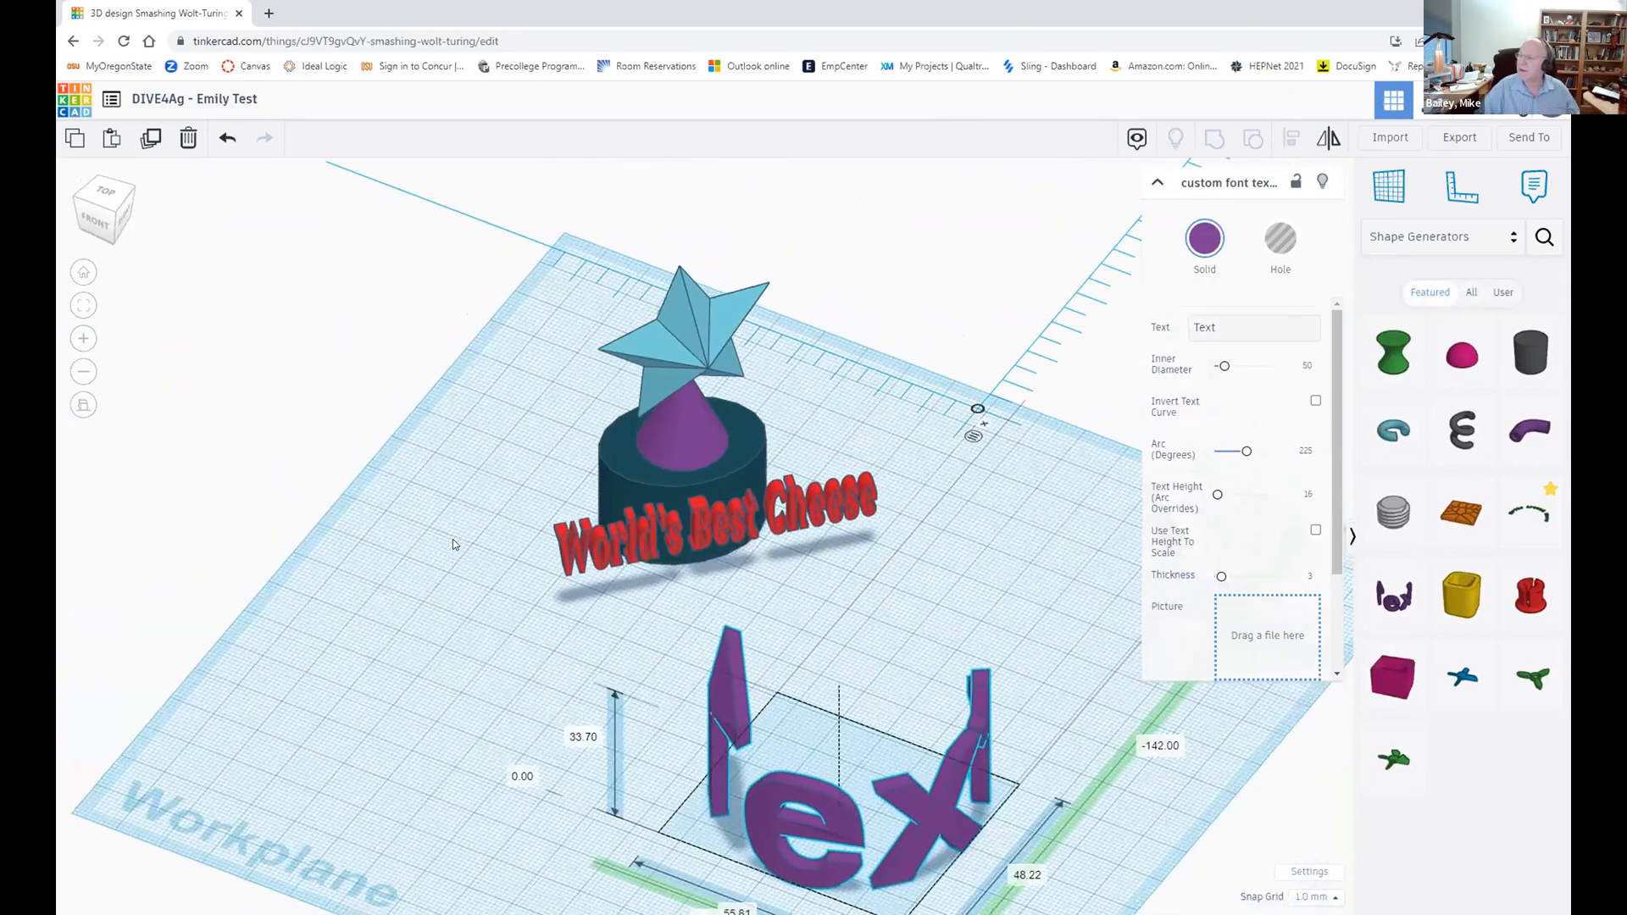
pyautogui.click(483, 591)
pyautogui.moveTo(474, 593); pyautogui.dragTo(335, 573, button='right')
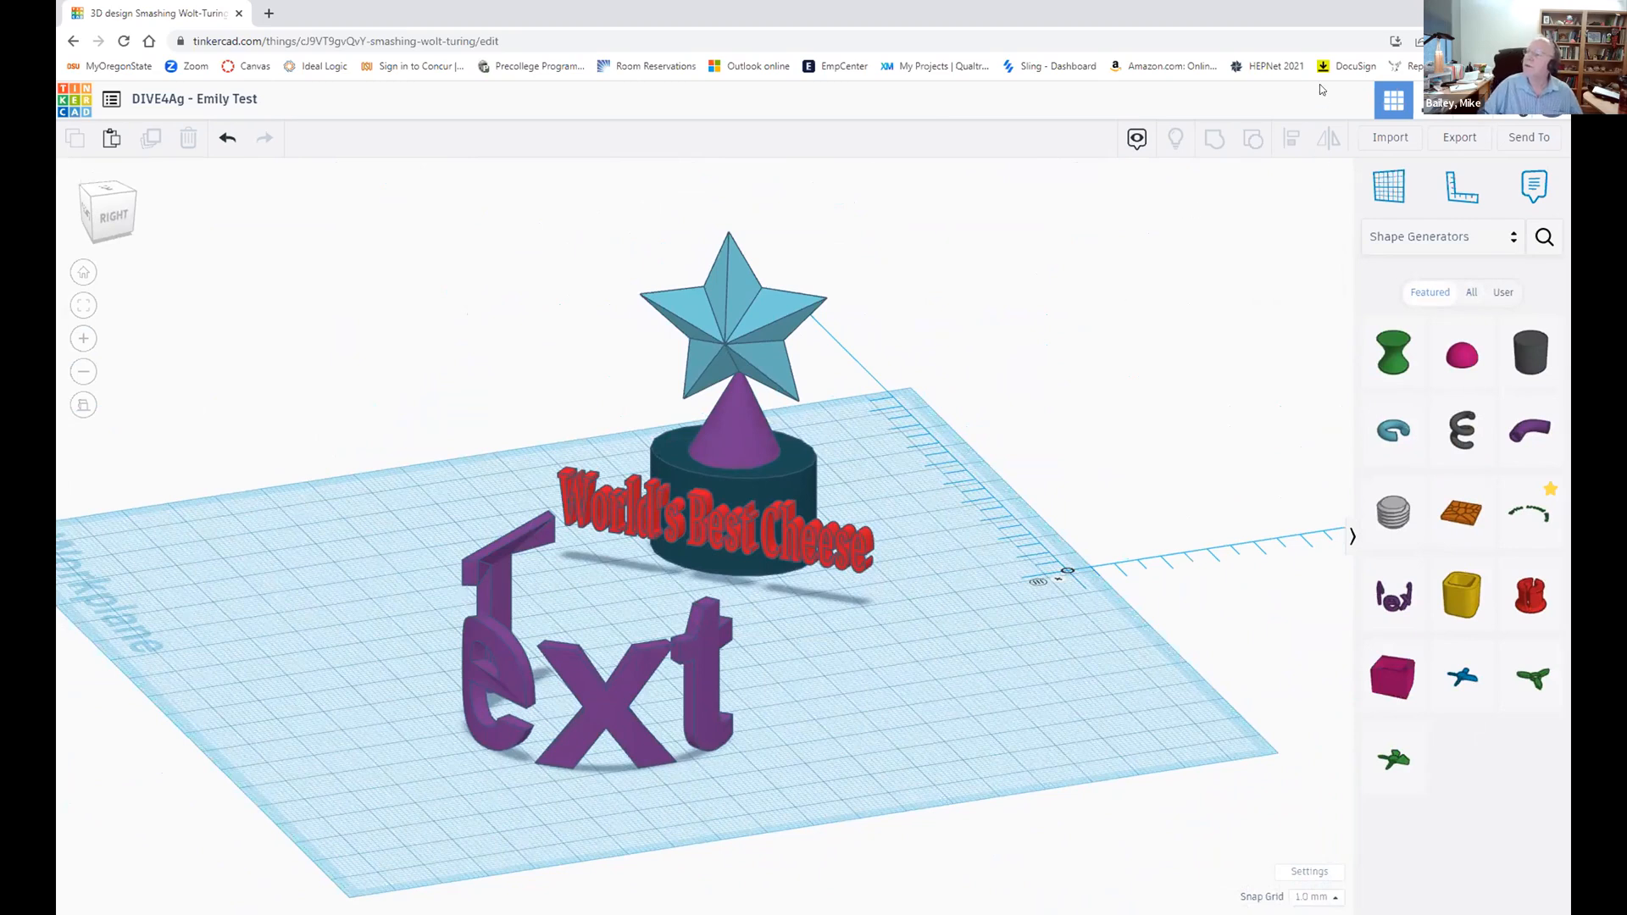
pyautogui.moveTo(971, 629); pyautogui.dragTo(1036, 629, button='right')
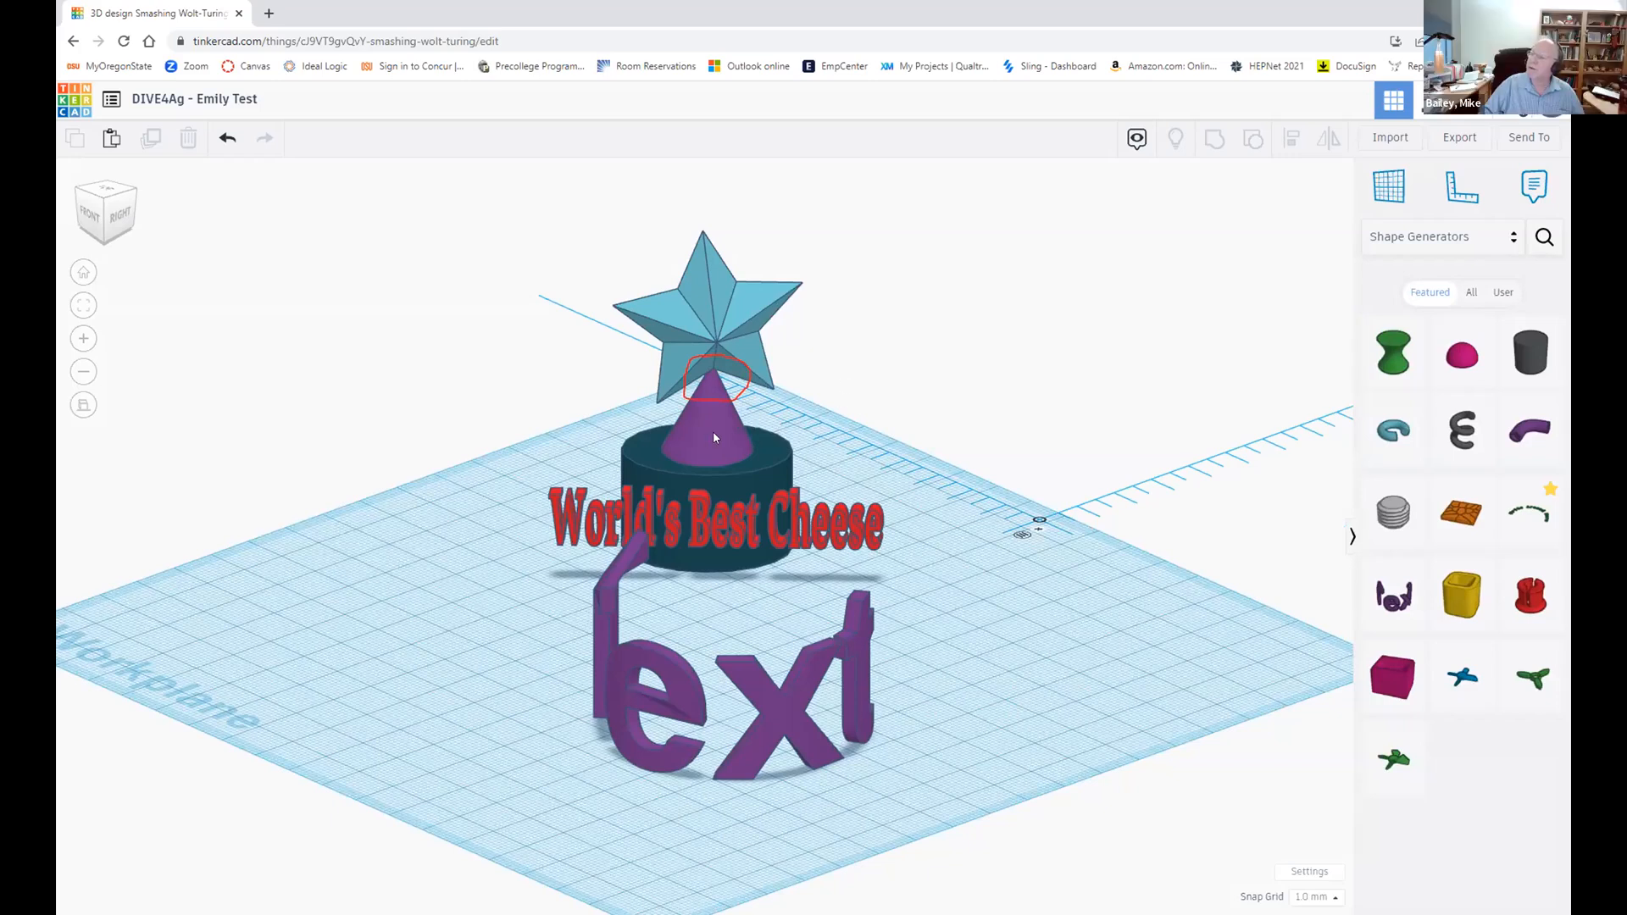
# Step: Drop the blue star's elevation from 32 to 26.00 so it sits lower on the trophy's cone
pyautogui.click(713, 309)
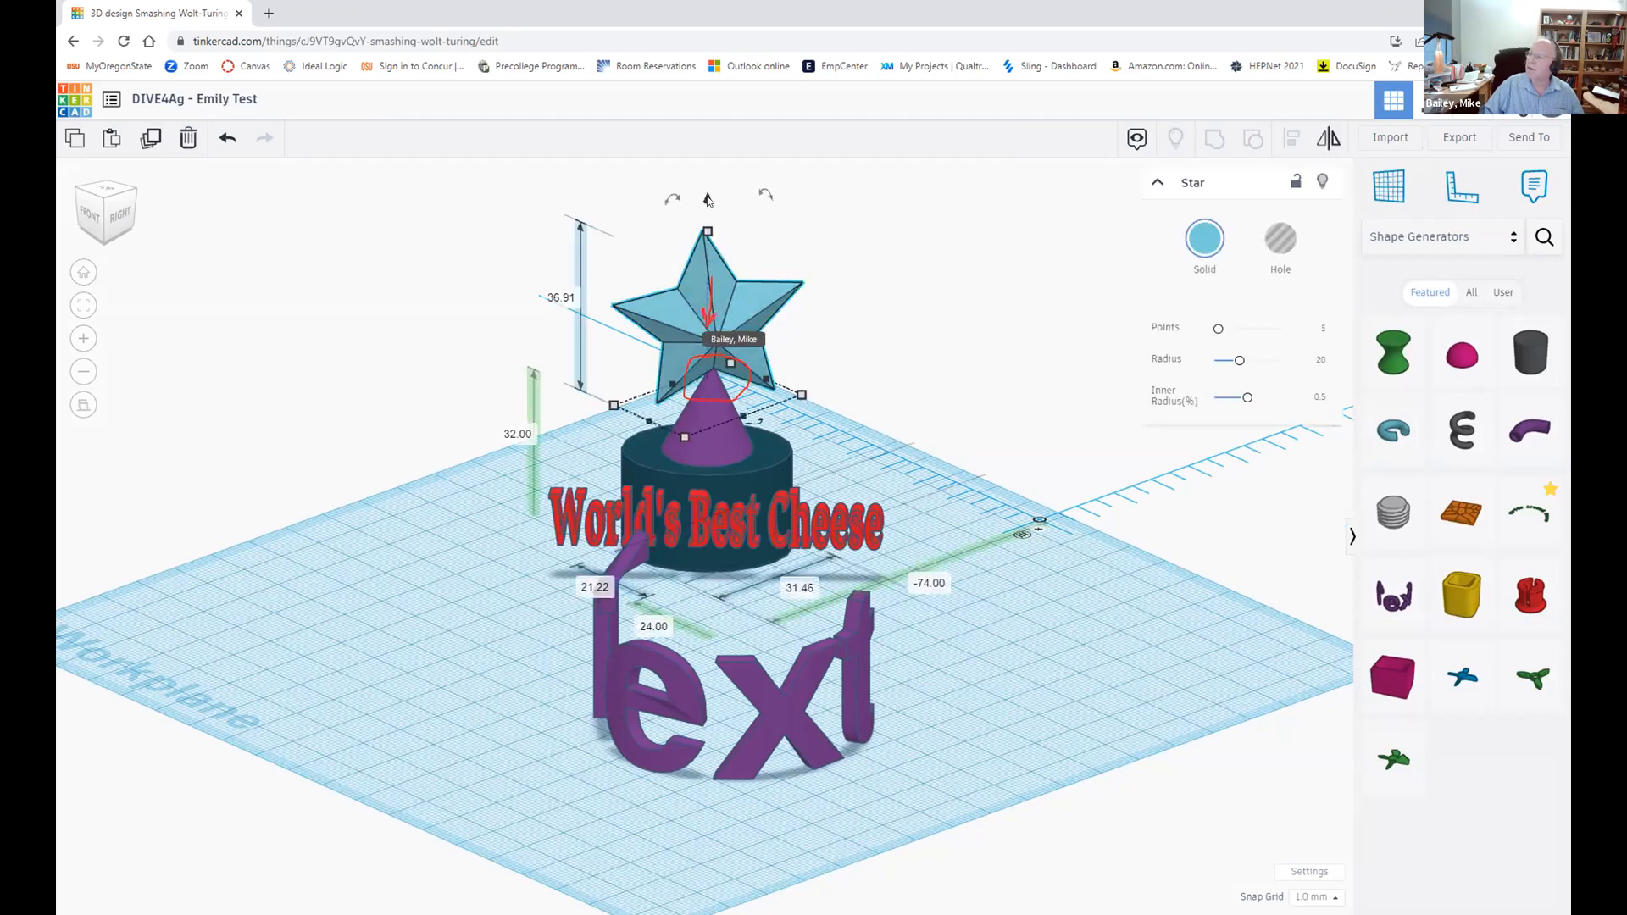
pyautogui.moveTo(707, 202); pyautogui.dragTo(707, 226)
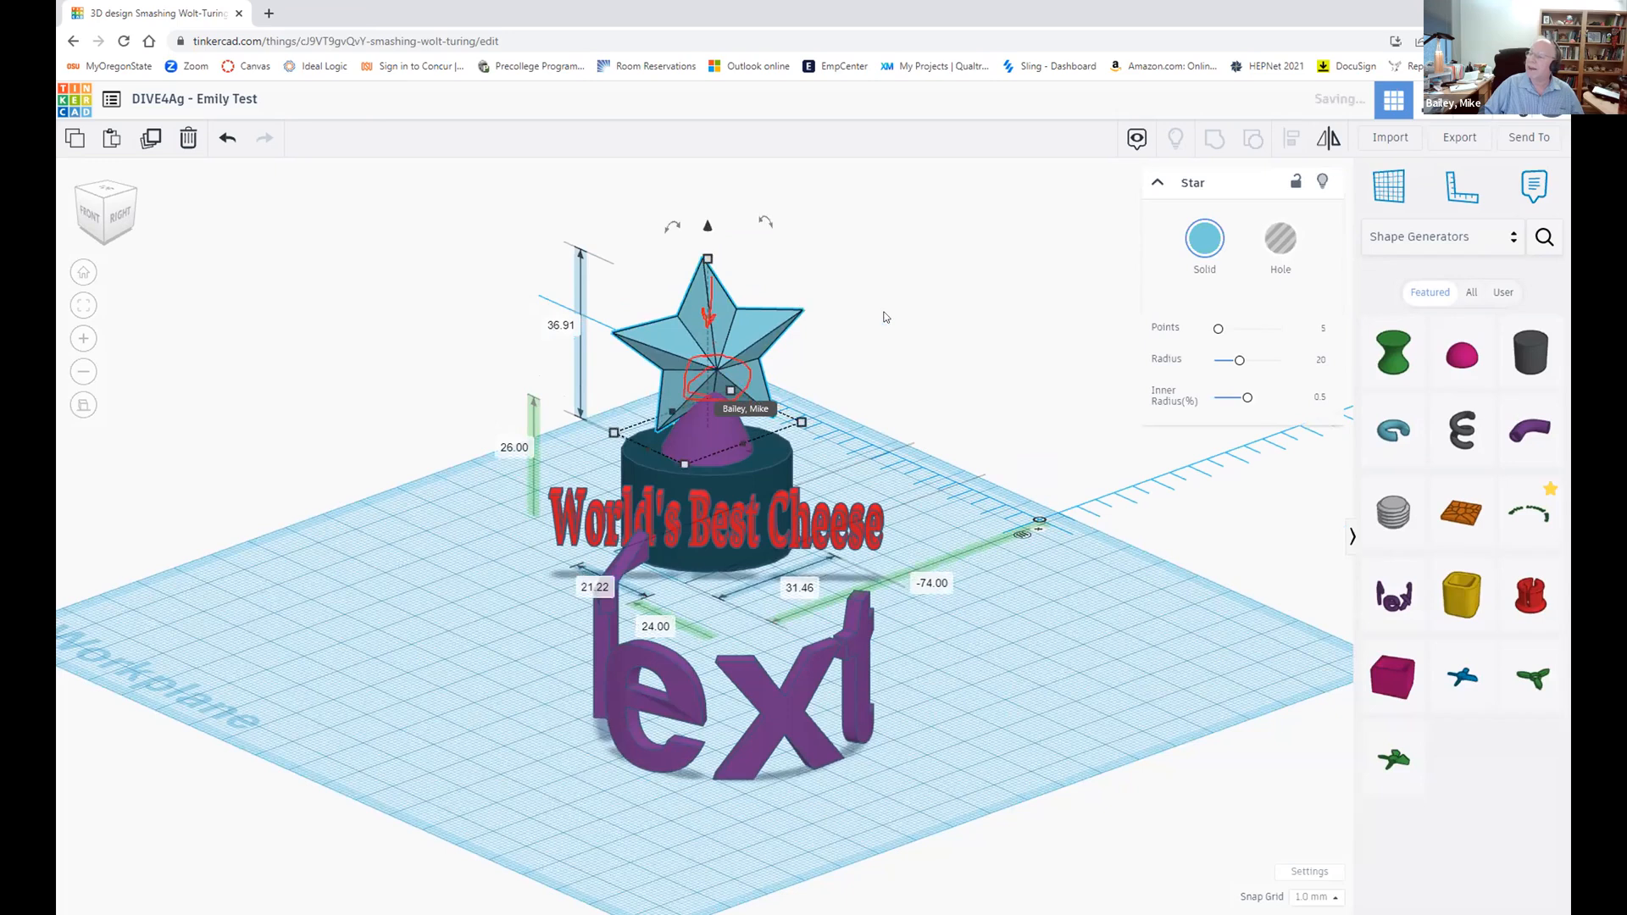
pyautogui.moveTo(903, 339); pyautogui.dragTo(919, 375, button='right')
pyautogui.scroll(-3, 893, 354)
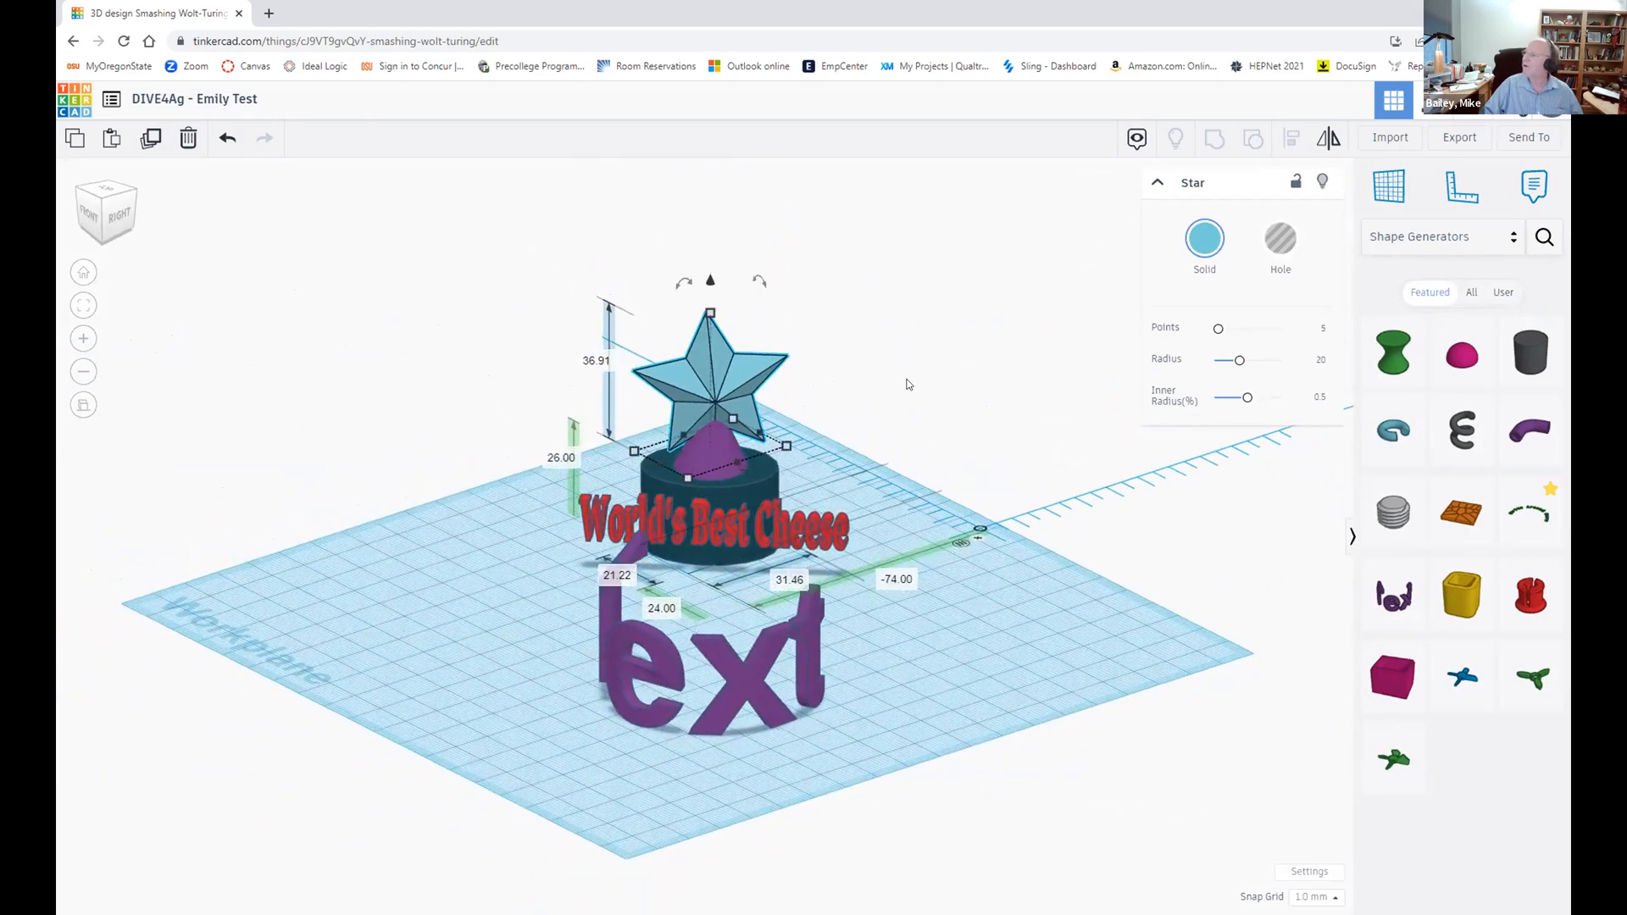
pyautogui.moveTo(905, 370); pyautogui.dragTo(846, 356, button='right')
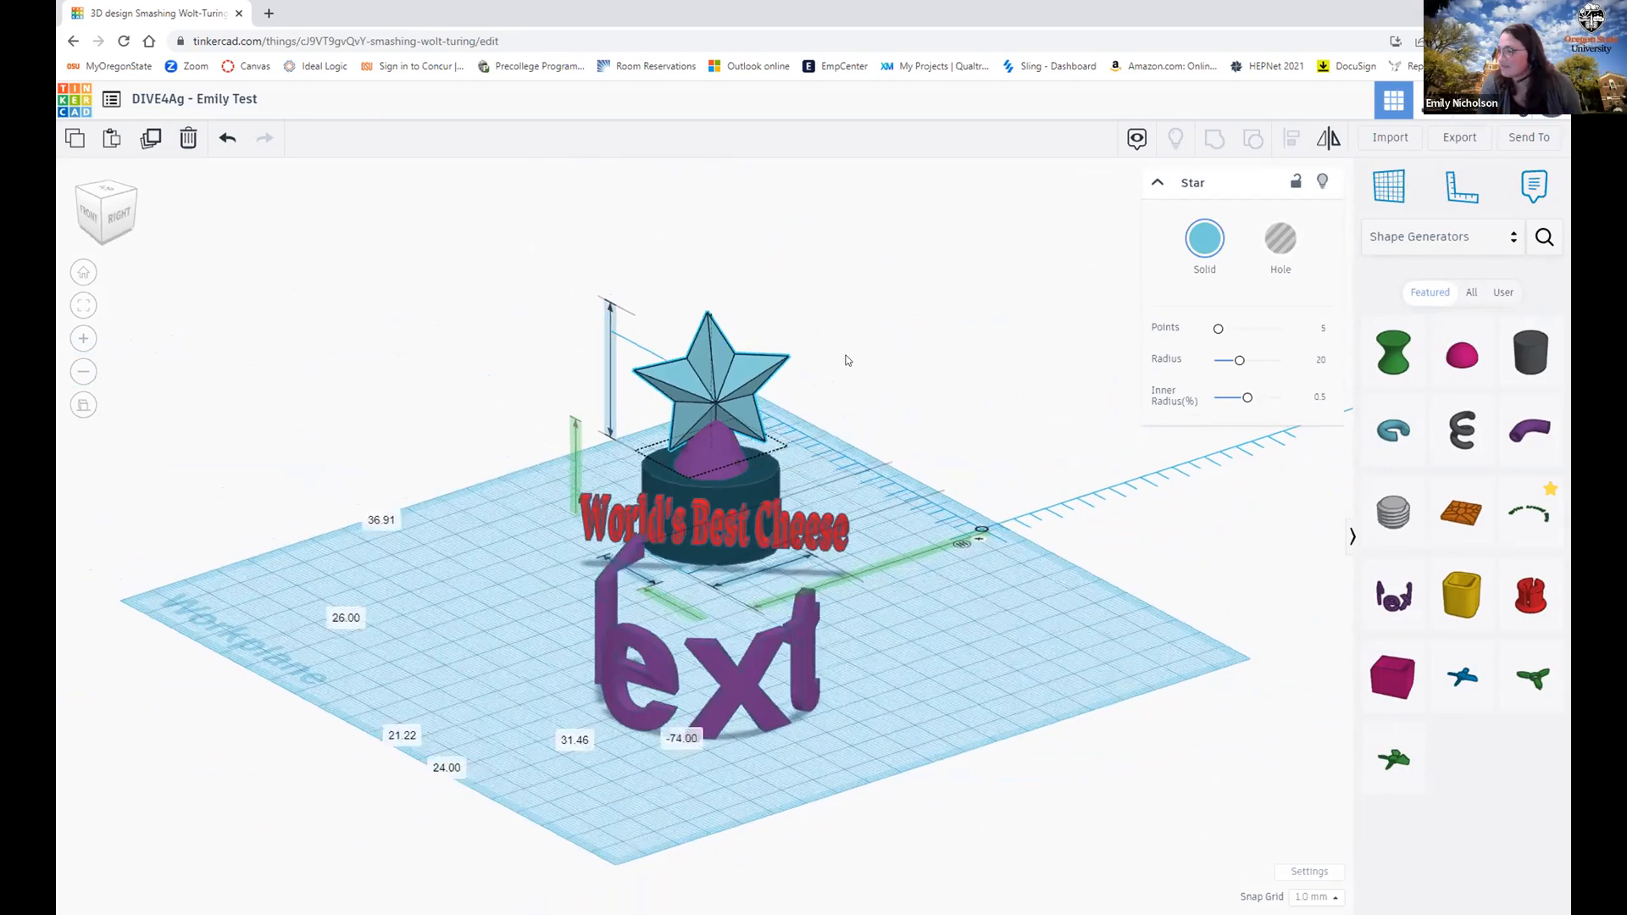